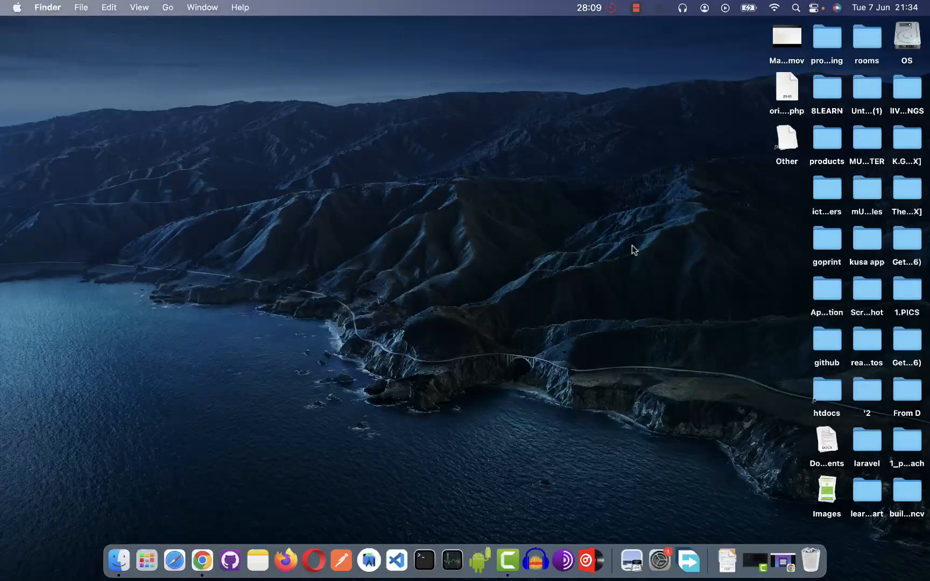
Step: Switch to Chrome, look over the Learn wordpress homepage, and open ugnews24.info in a new tab
key(ctrl+Right)
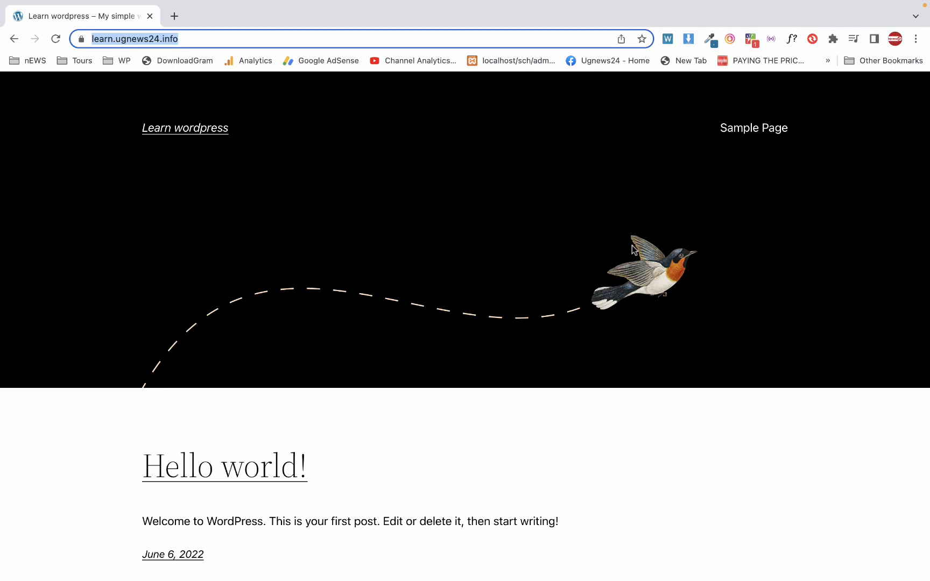
scroll(721, 336, down, 5)
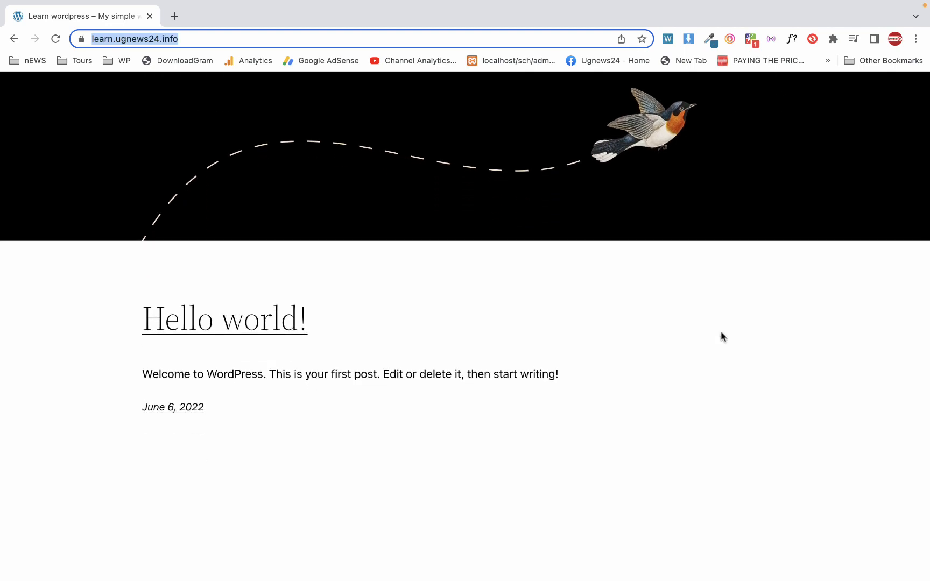
mouse_move(173, 4)
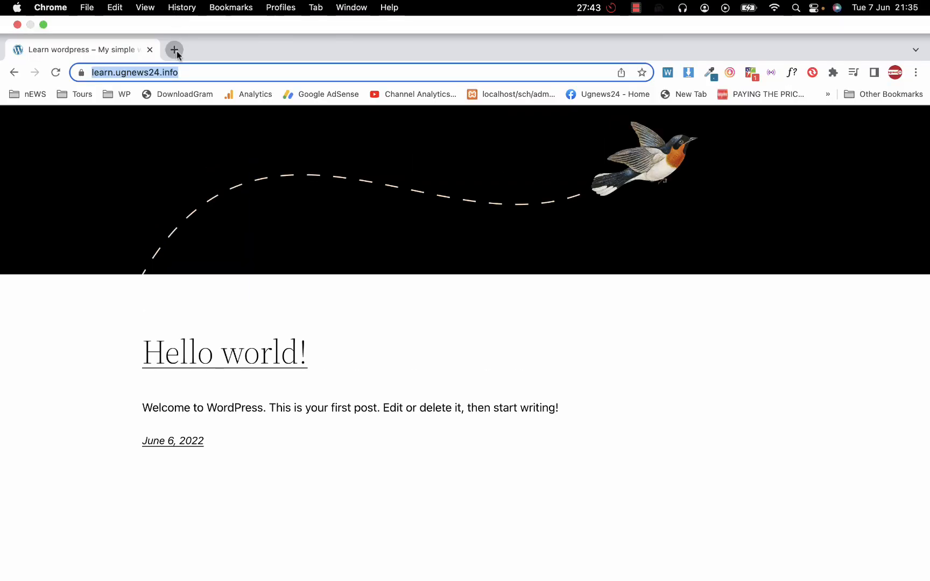
click(176, 50)
text(u)
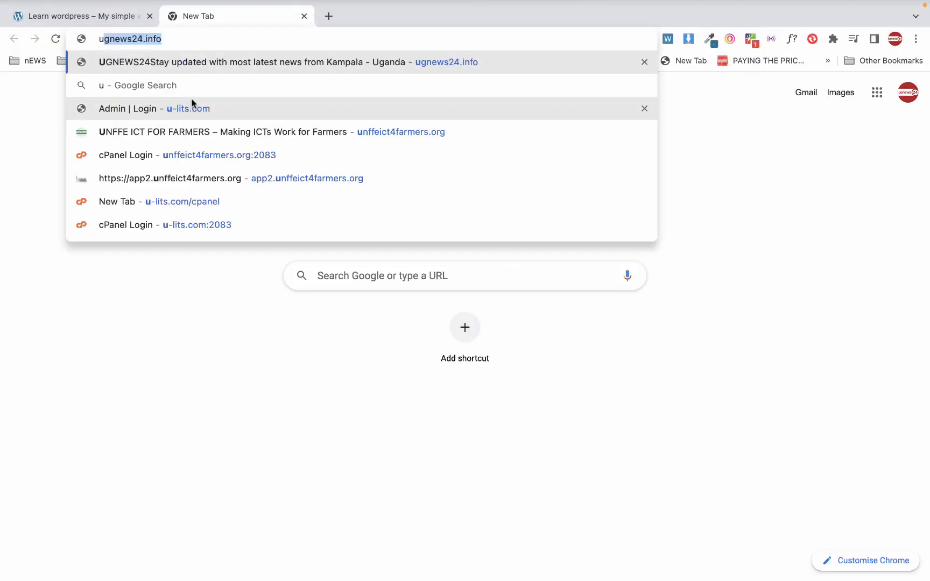
text(g)
key(Return)
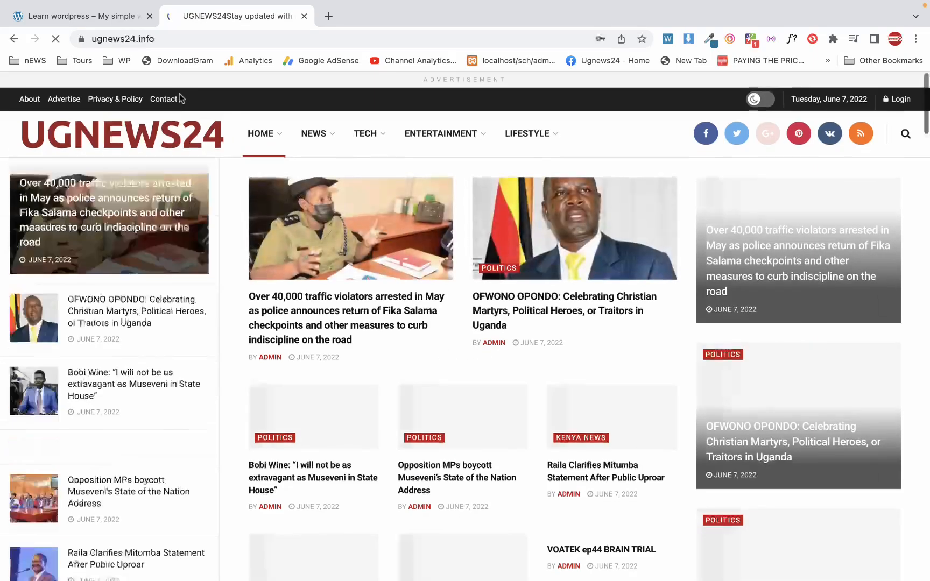
scroll(293, 266, down, 3)
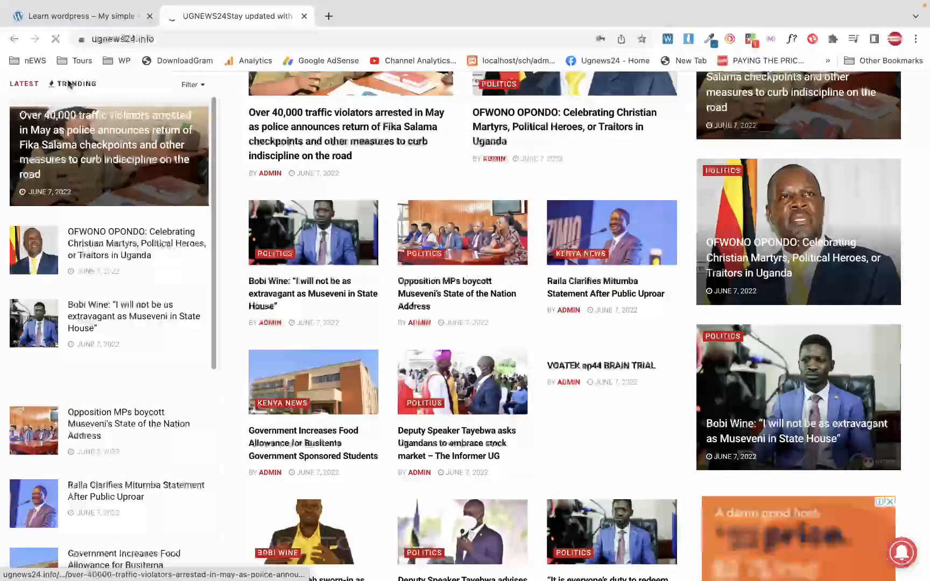
Step: Enlarge the Learn wordpress page to 125% and zoom in on the UGNEWS24 homepage too
click(93, 20)
key(super+equal)
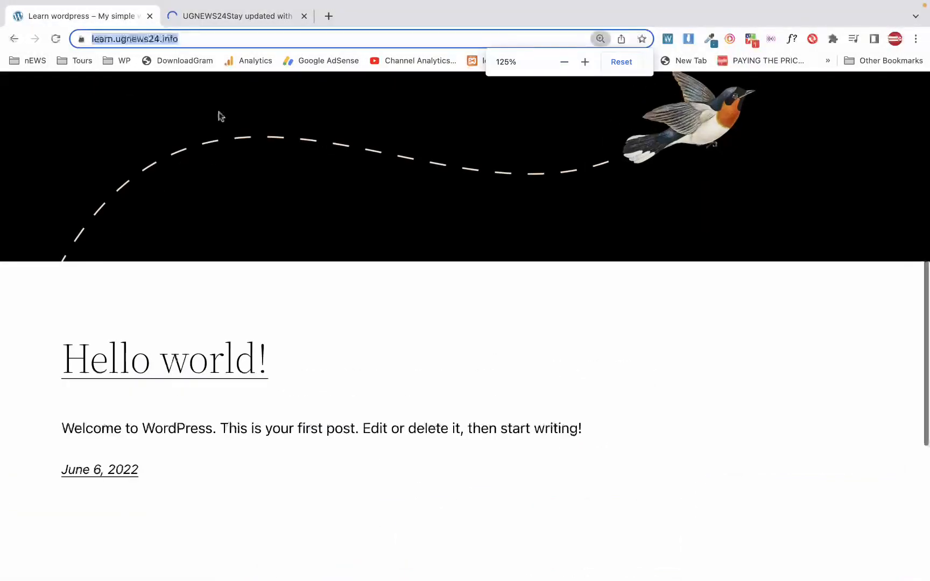
click(254, 16)
key(super+equal)
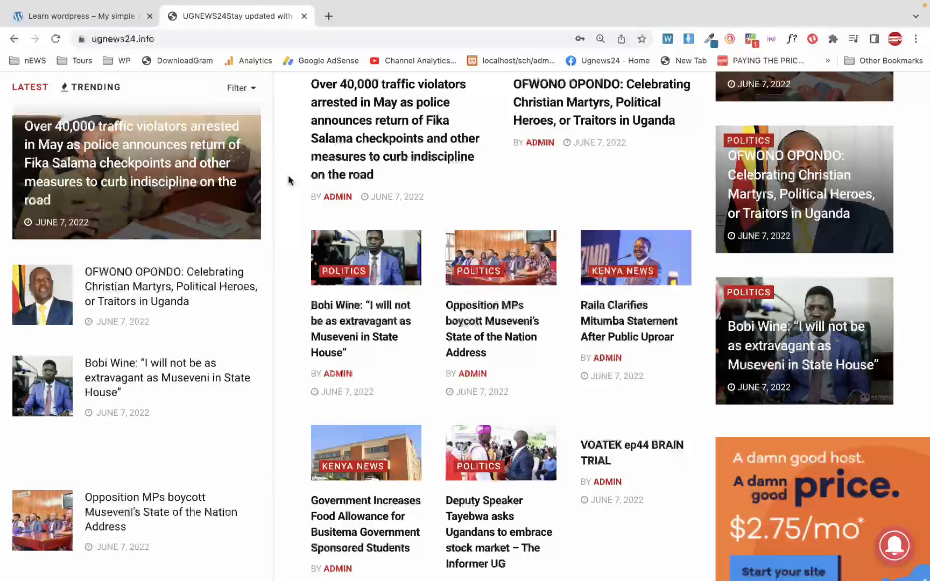
Step: Compare the UGNEWS24 homepage's layout and content with the default Learn wordpress homepage
scroll(447, 343, down, 10)
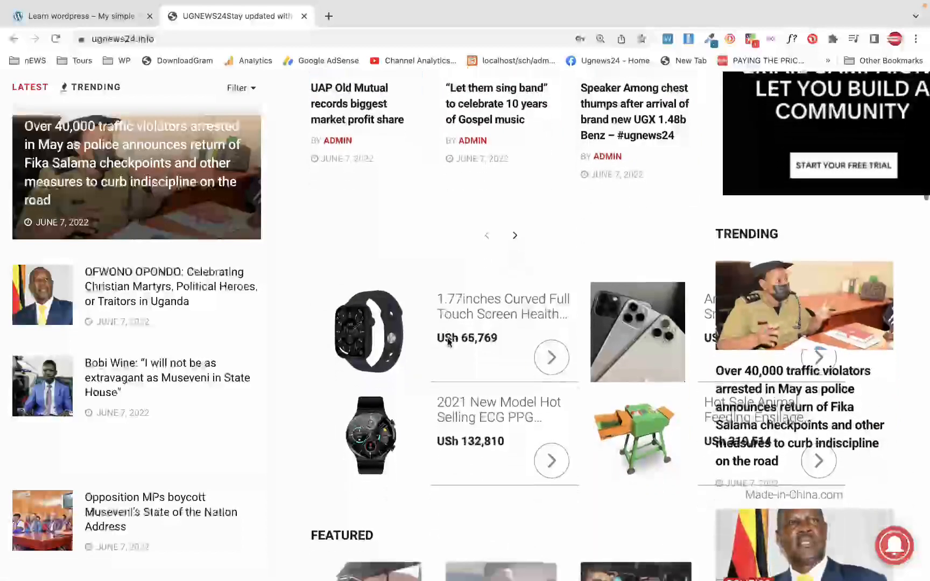
scroll(448, 342, up, 5)
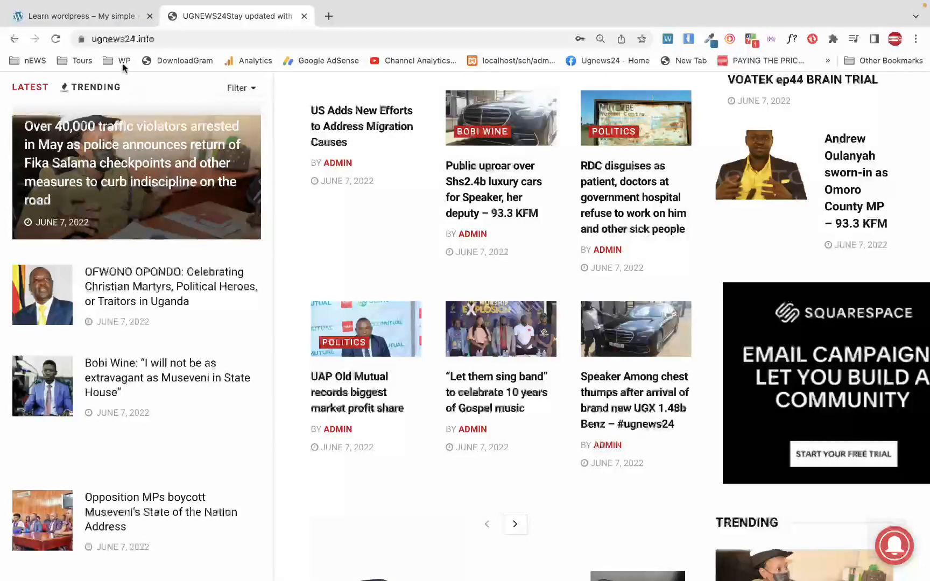
click(113, 26)
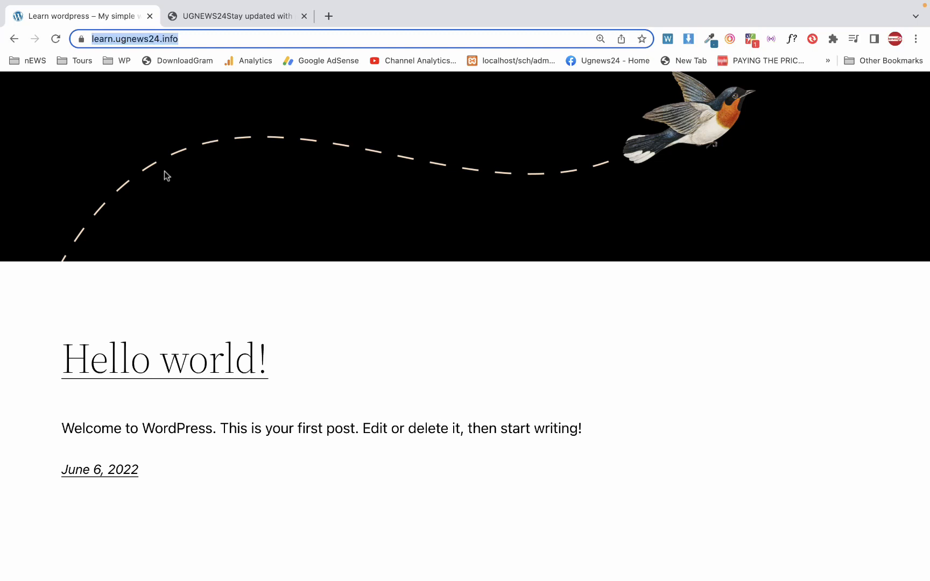
scroll(183, 376, down, 2)
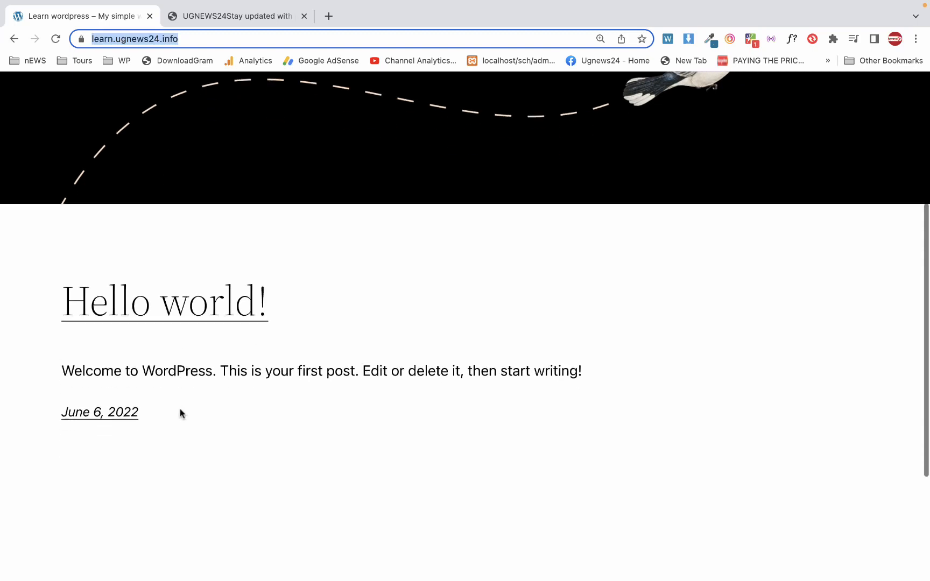
scroll(177, 332, down, 2)
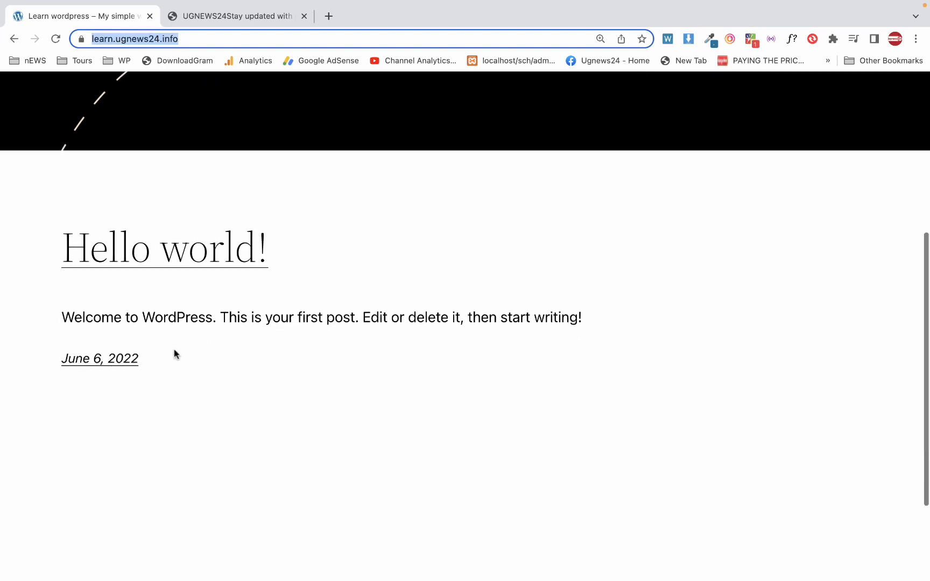
scroll(175, 353, up, 6)
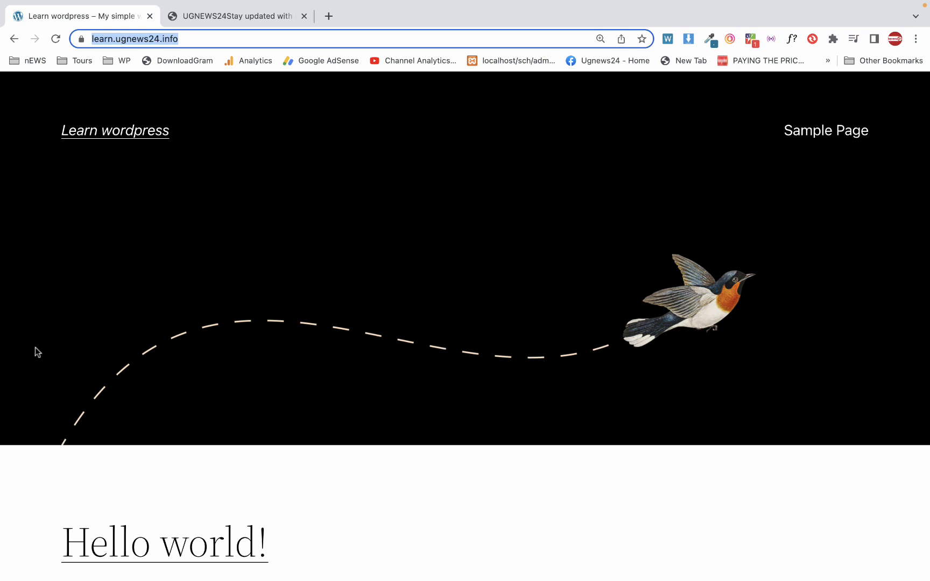
click(182, 39)
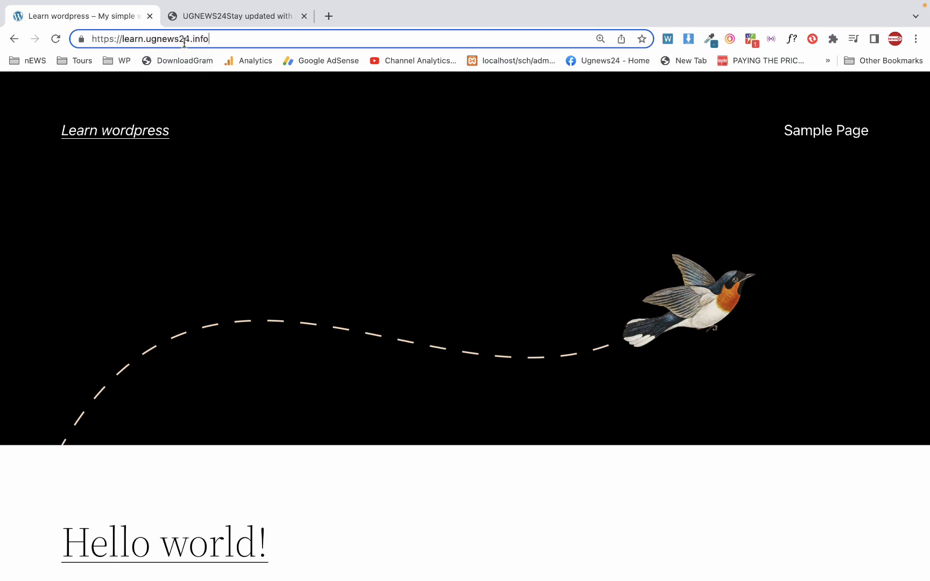
drag(233, 43, 36, 63)
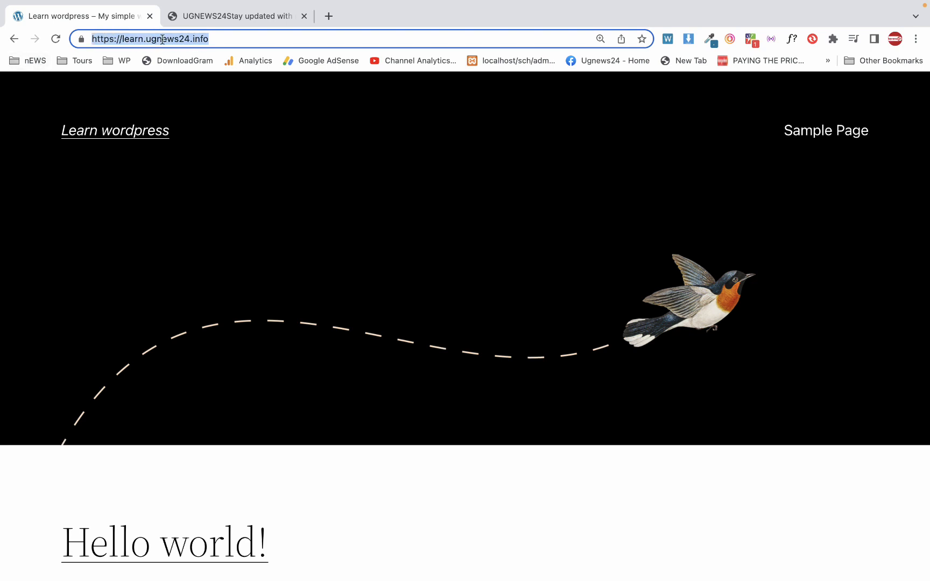
click(232, 38)
drag(232, 39, 47, 39)
drag(206, 38, 91, 39)
click(221, 38)
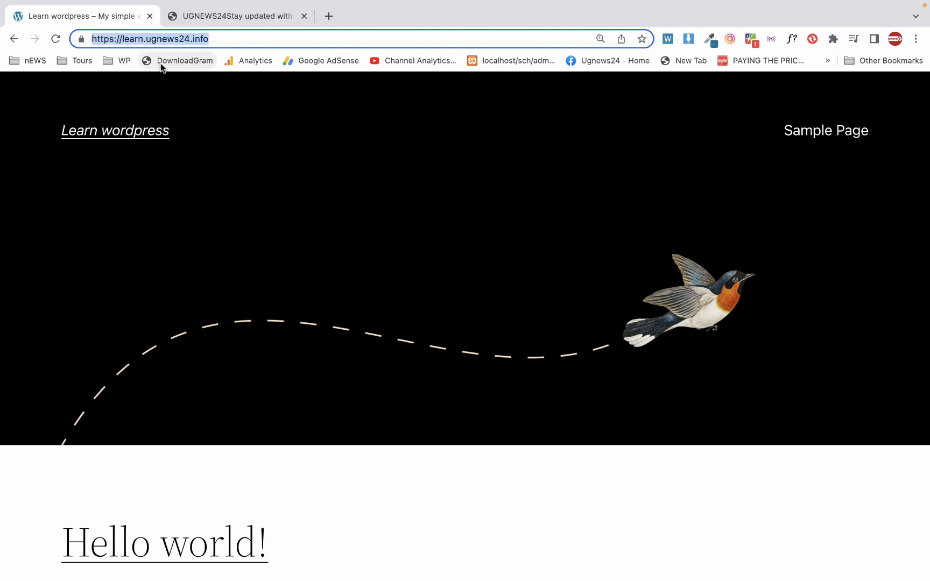
Step: Open the WordPress admin login page by appending /wp-admin to the address learn.ugnews24.info
click(158, 39)
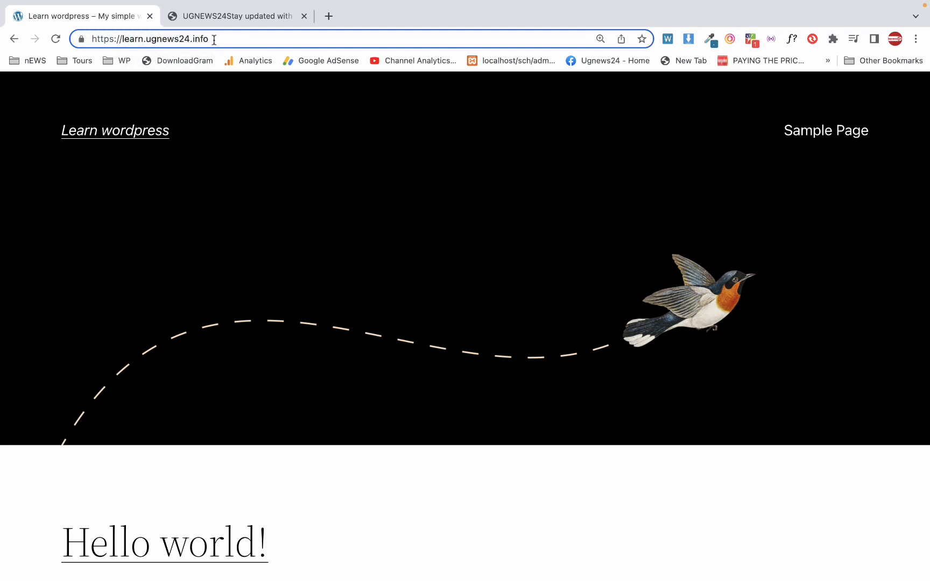
drag(214, 38, 1, 40)
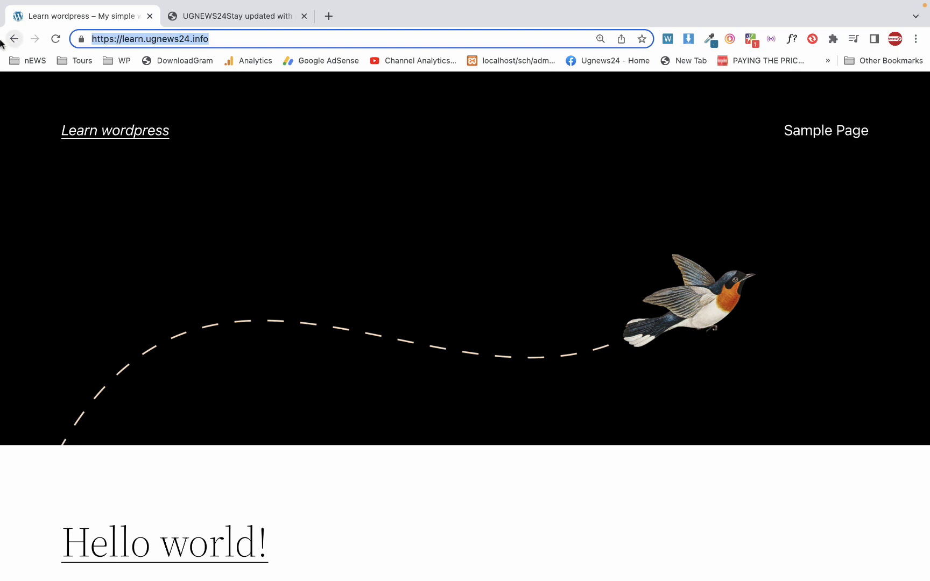
key(Right)
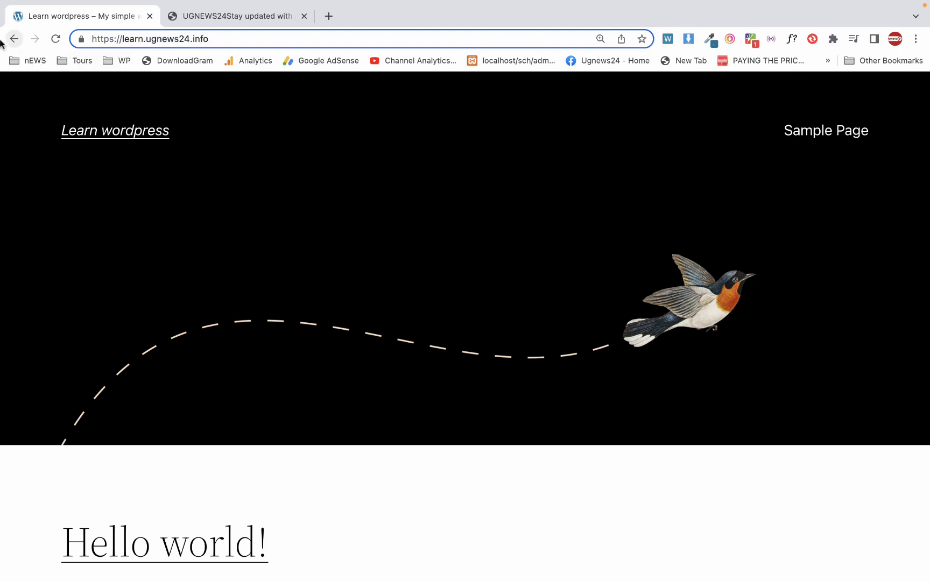
text(/)
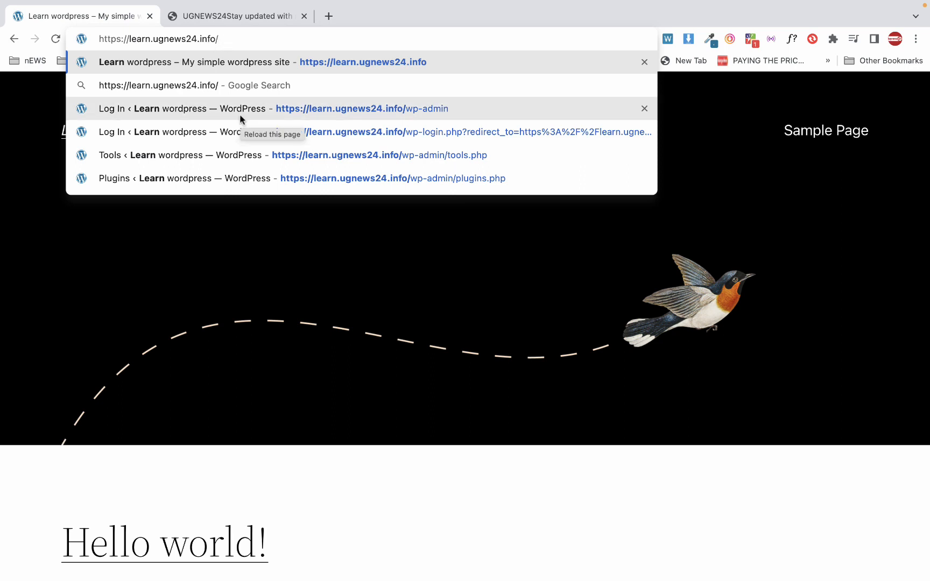
text(wp)
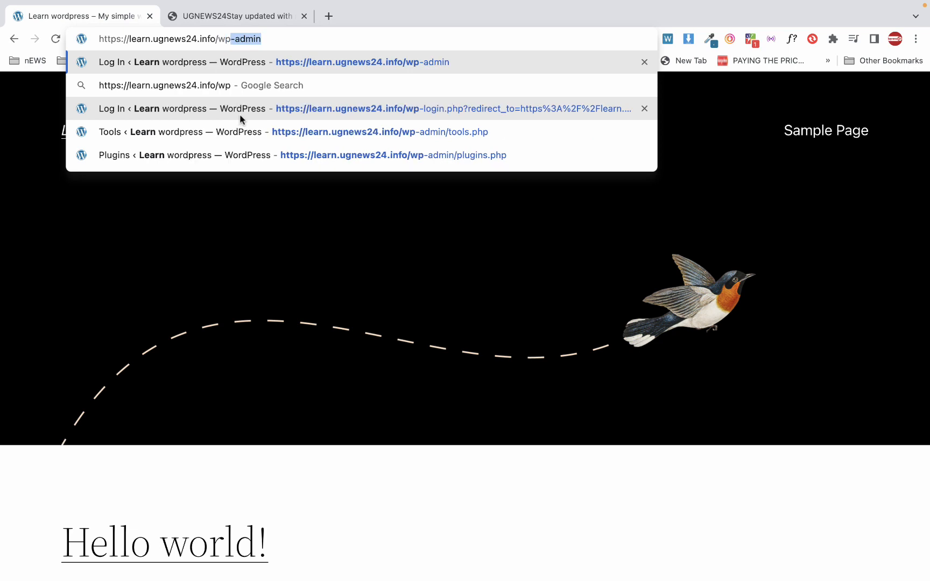
text(-admin)
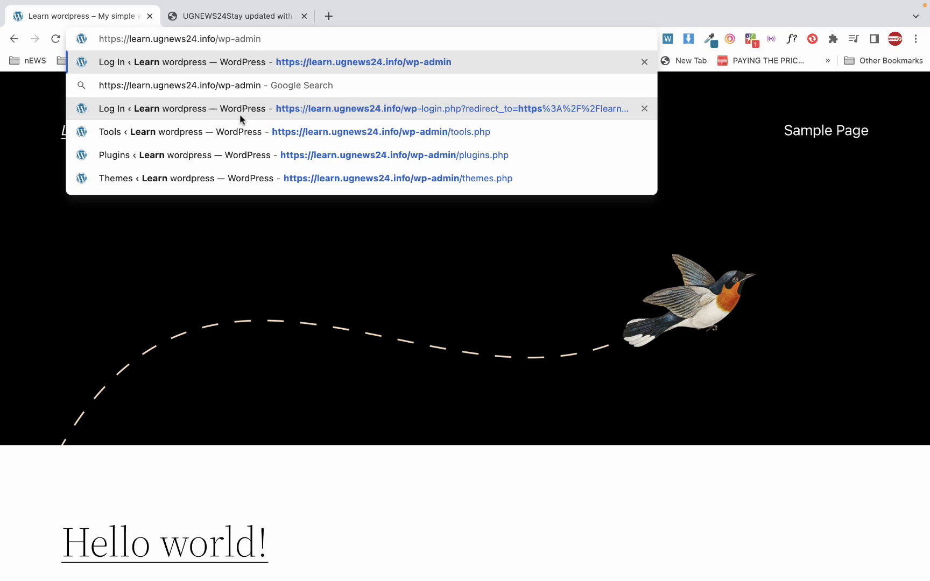
key(Return)
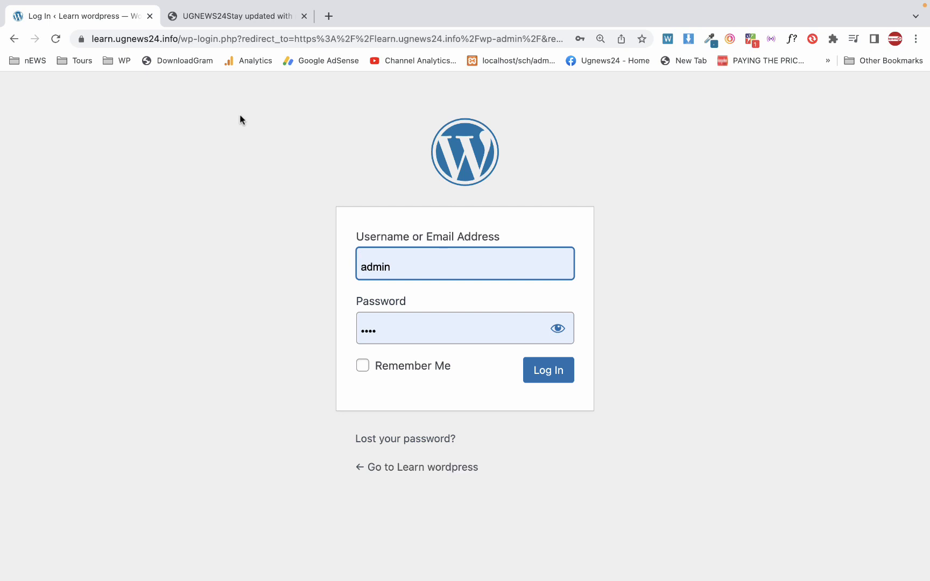
click(401, 263)
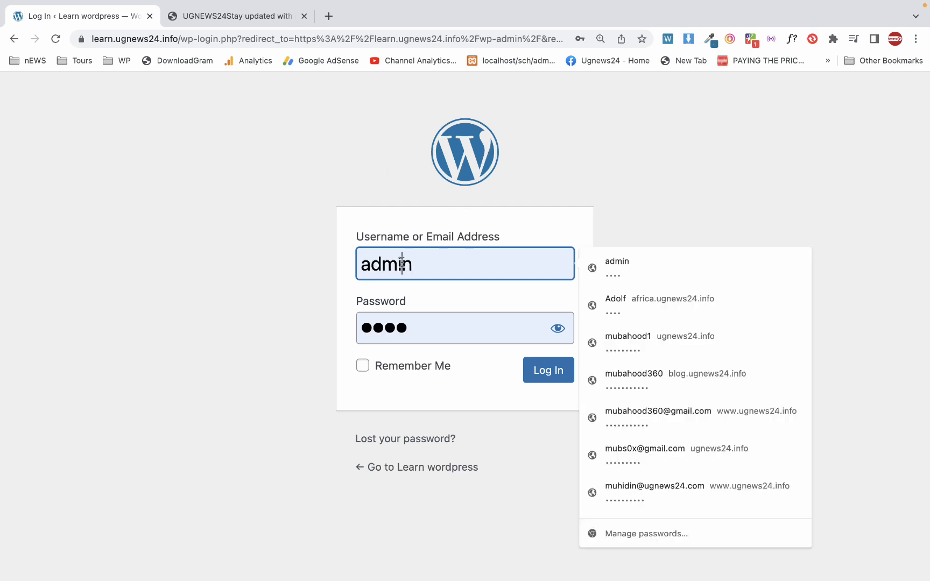
double_click(402, 263)
click(407, 263)
drag(426, 263, 333, 264)
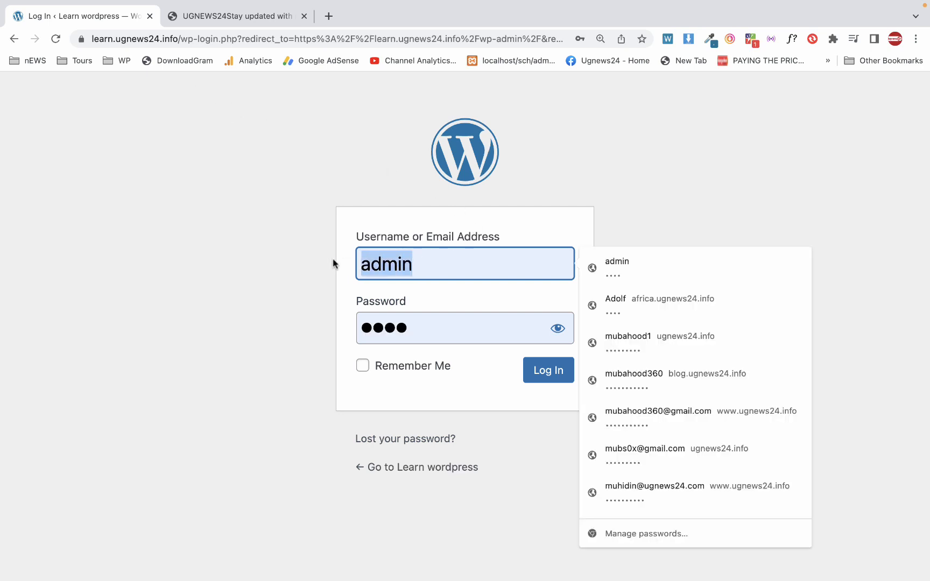
click(388, 311)
double_click(389, 319)
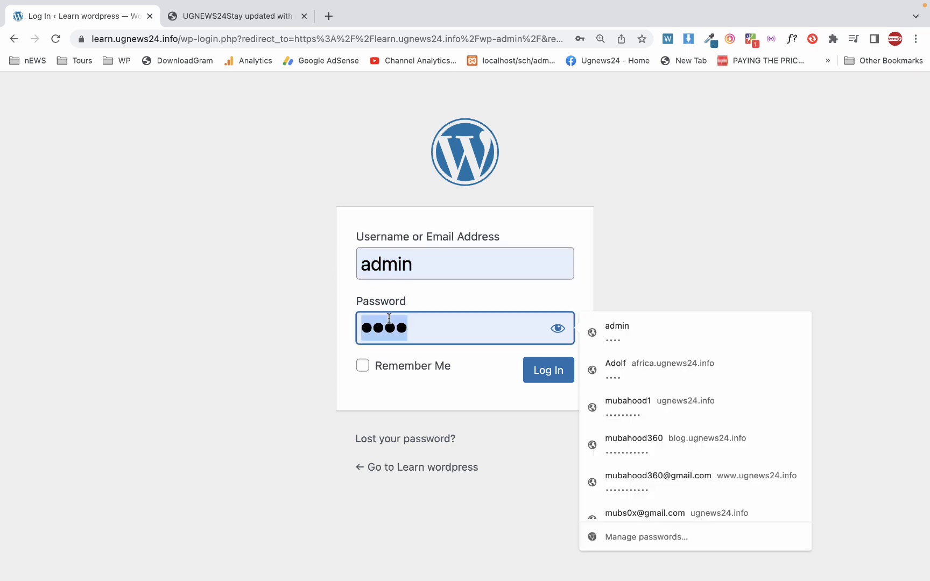
click(464, 343)
double_click(447, 342)
Step: Log in to the WordPress admin with the prefilled credentials and Remember Me enabled
click(211, 386)
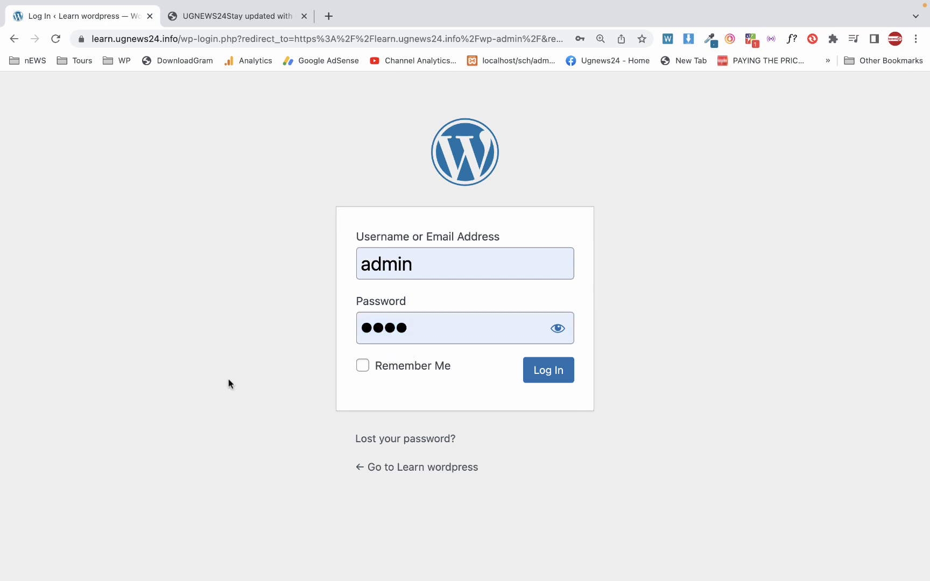
click(362, 367)
click(536, 372)
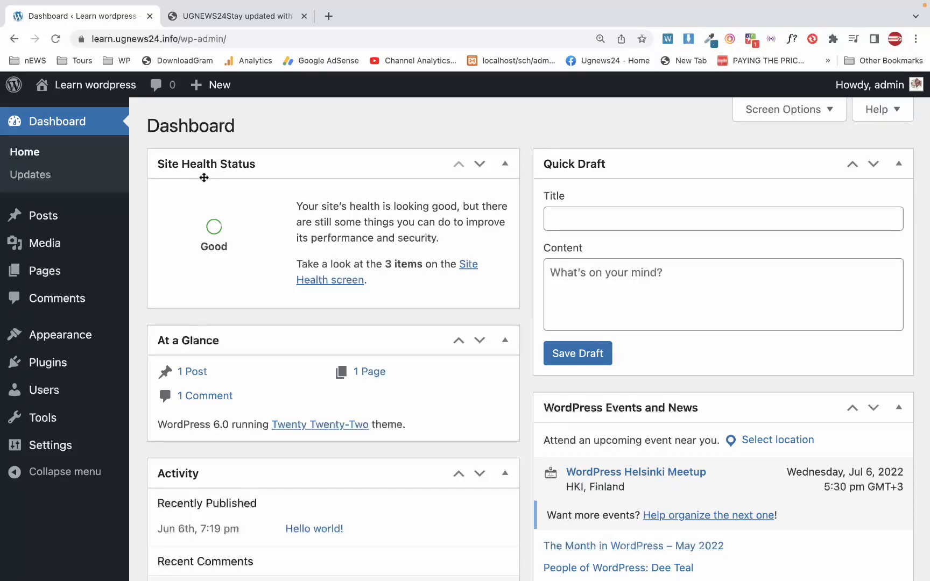
Step: Visit the public site from the admin area, look over its homepage, and return to the Dashboard
mouse_move(66, 90)
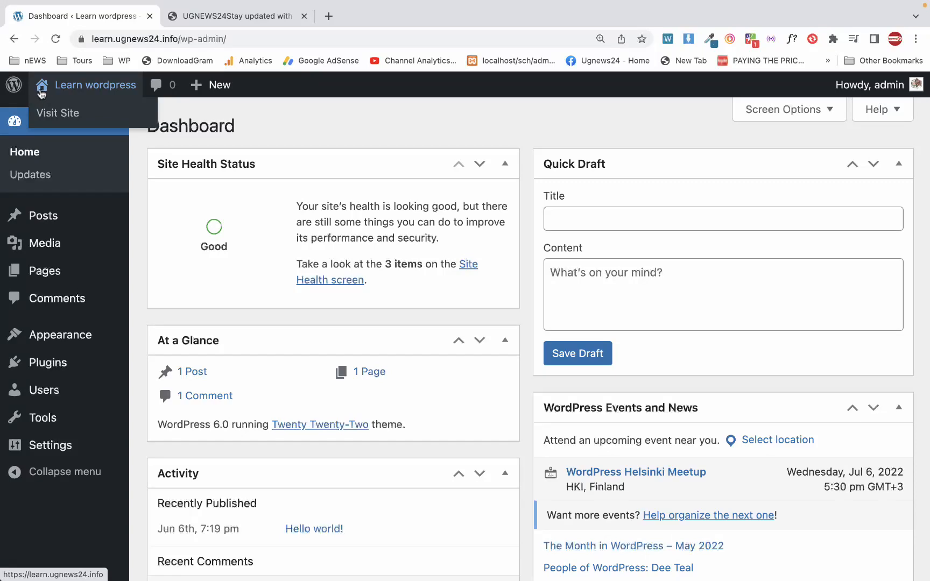
click(54, 114)
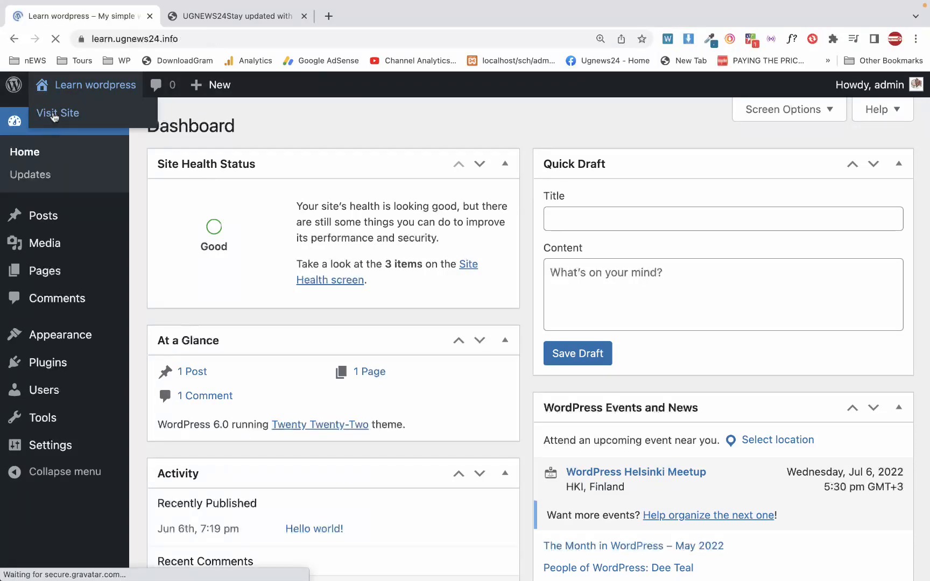
scroll(124, 279, down, 10)
scroll(124, 277, up, 5)
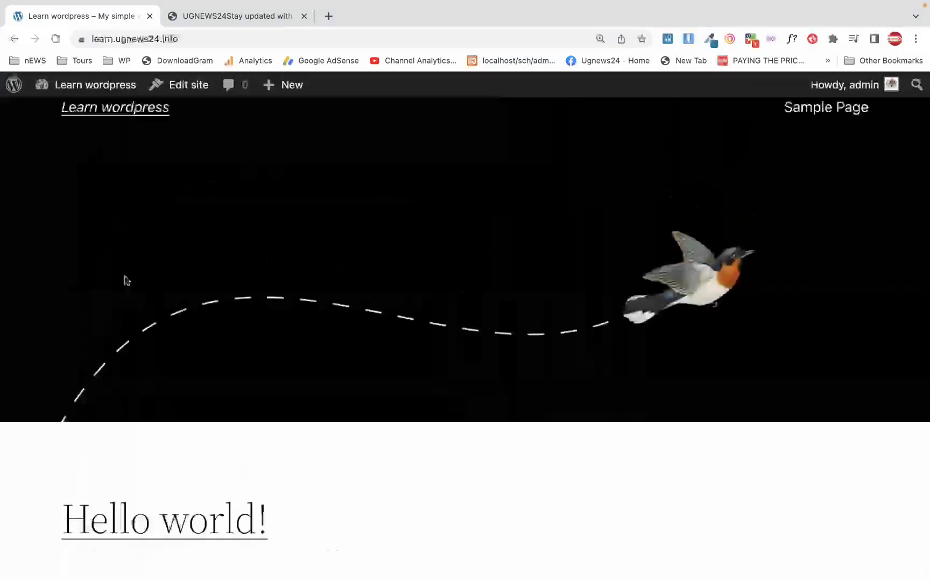
scroll(124, 280, down, 4)
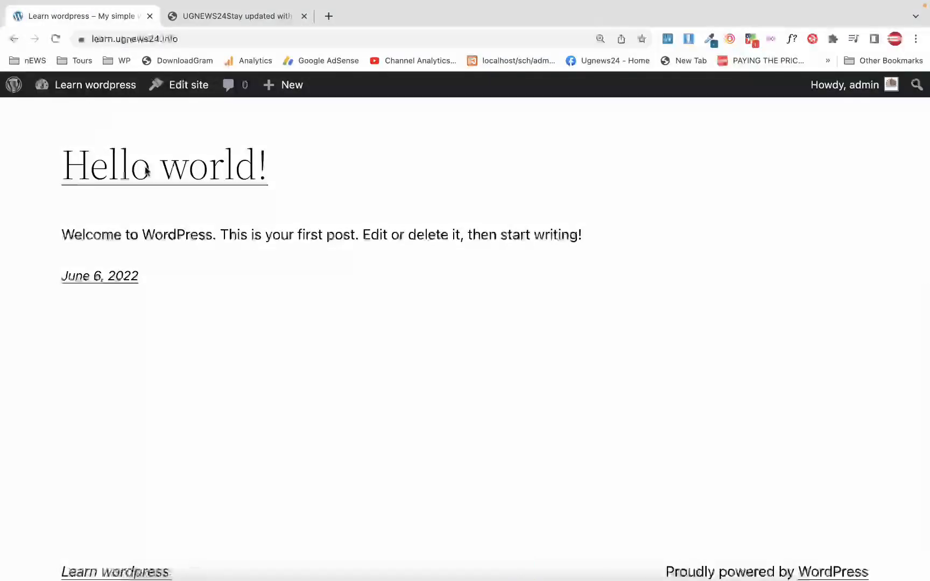
scroll(197, 270, up, 5)
scroll(199, 270, down, 5)
scroll(198, 271, up, 3)
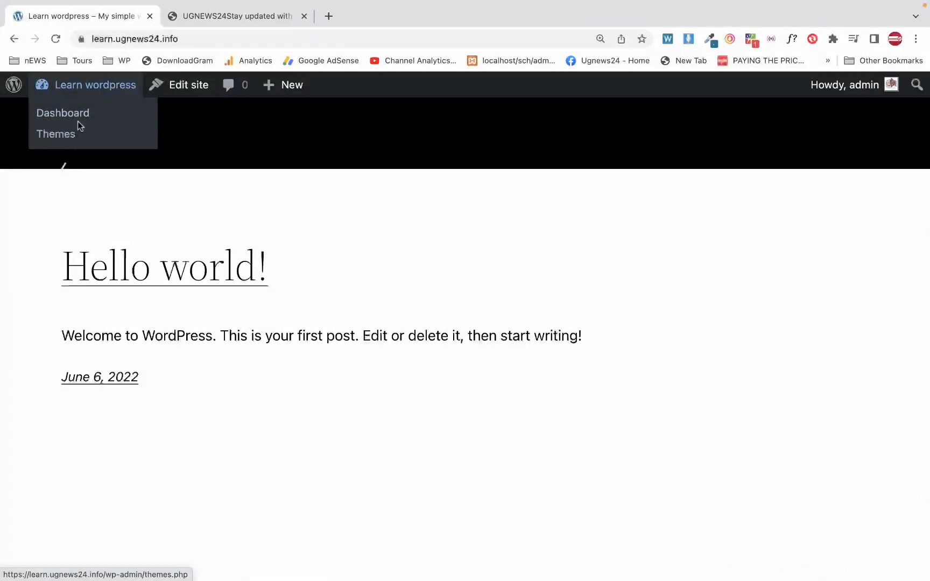
click(79, 115)
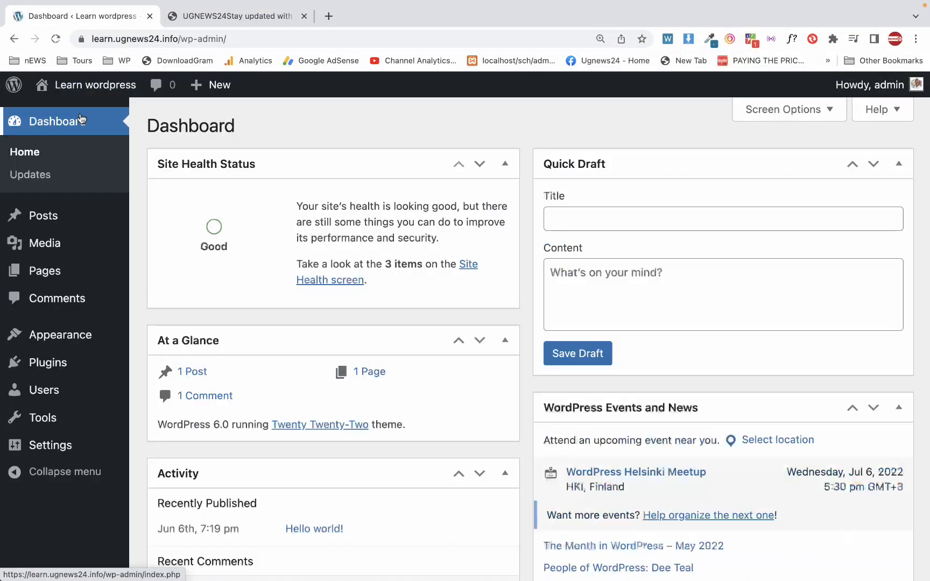
Step: Look over the Dashboard's widgets and the sections of the admin sidebar
scroll(133, 300, down, 3)
scroll(133, 300, up, 3)
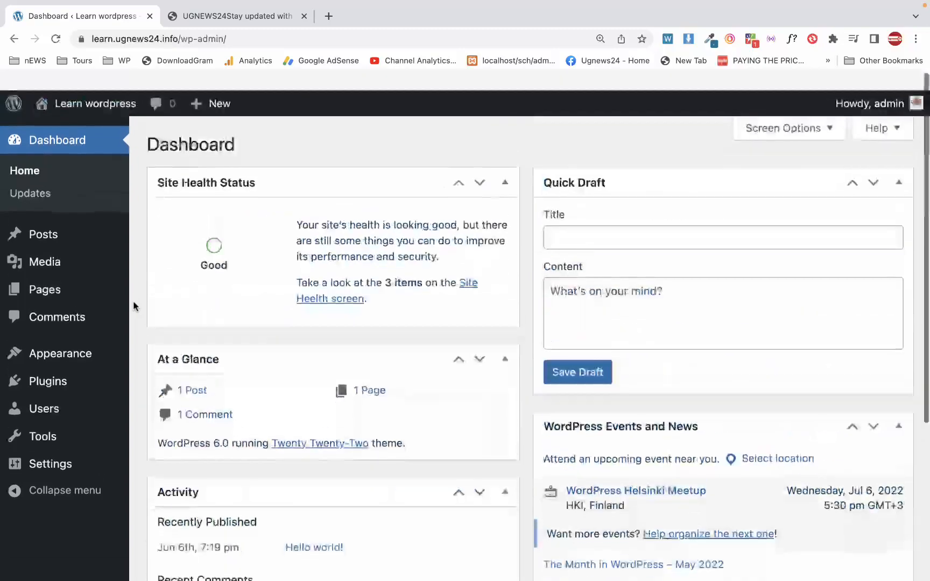
scroll(133, 300, down, 5)
scroll(133, 300, up, 5)
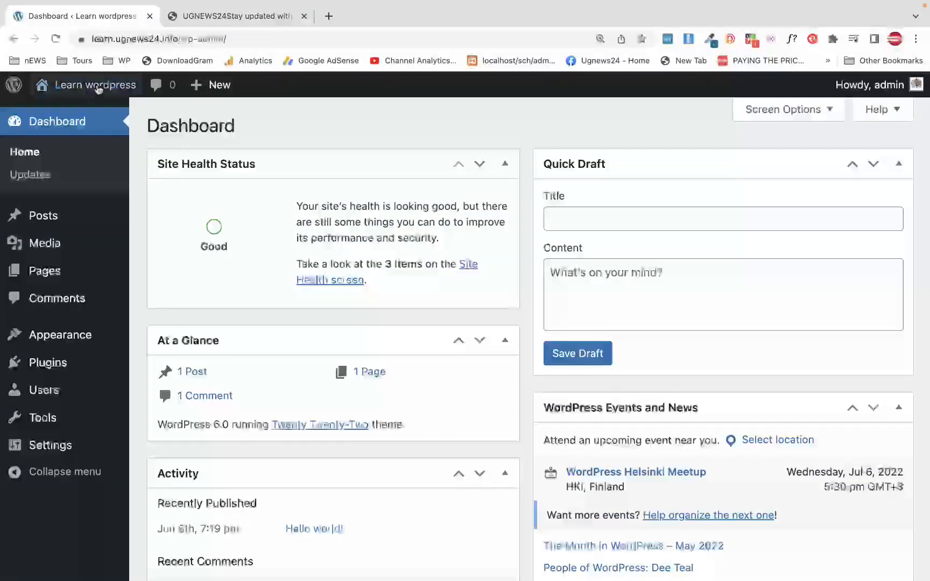
Step: Visit the public site from the admin area and examine its header and the Hello world! post
mouse_move(91, 86)
click(79, 113)
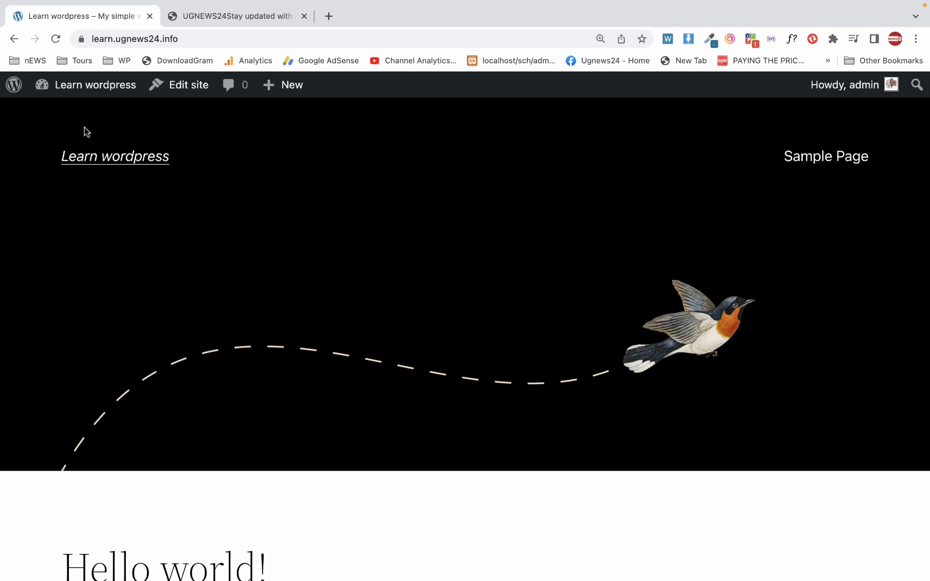
scroll(141, 248, down, 8)
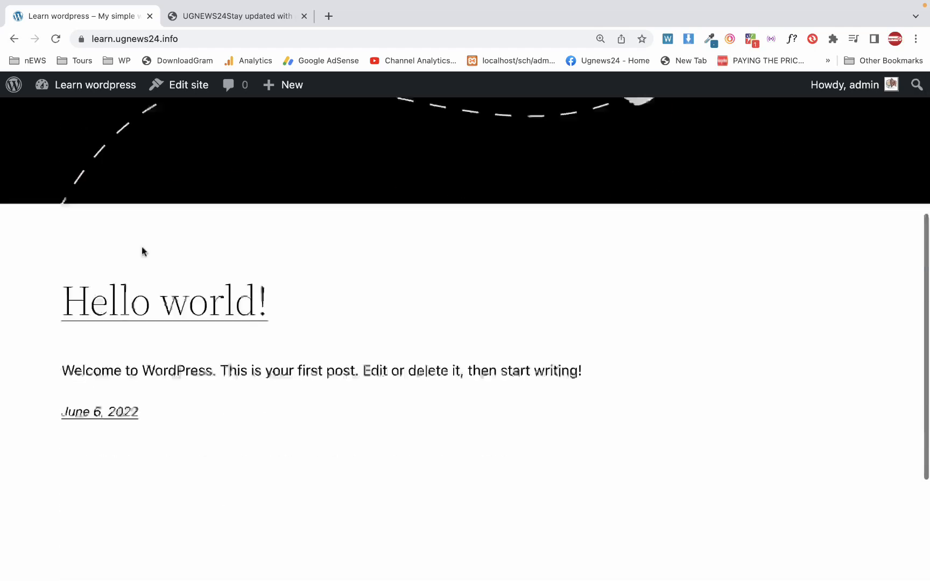
scroll(142, 249, up, 5)
scroll(142, 248, down, 5)
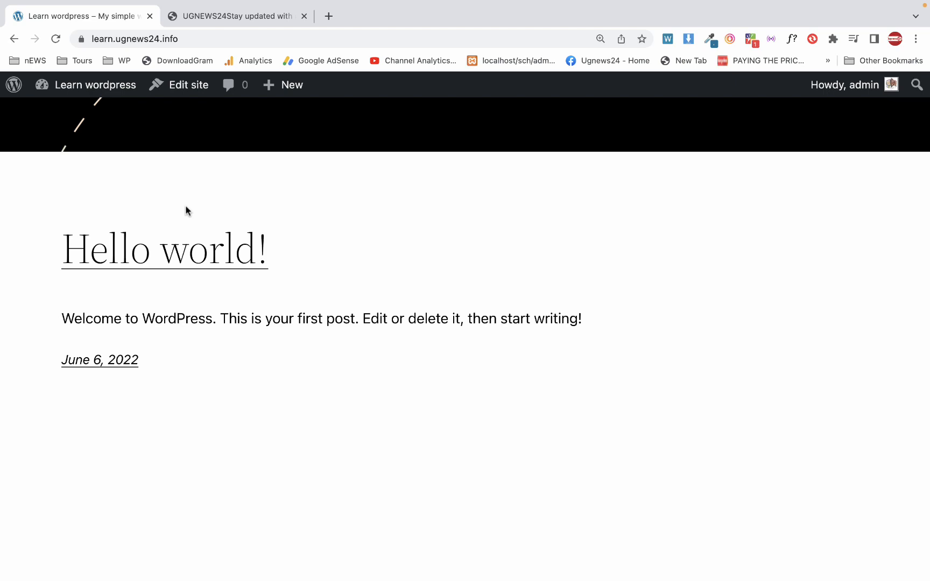
Step: Examine the front-end admin bar, including its search, account options, New, comments and site entries
click(916, 85)
click(684, 143)
mouse_move(871, 90)
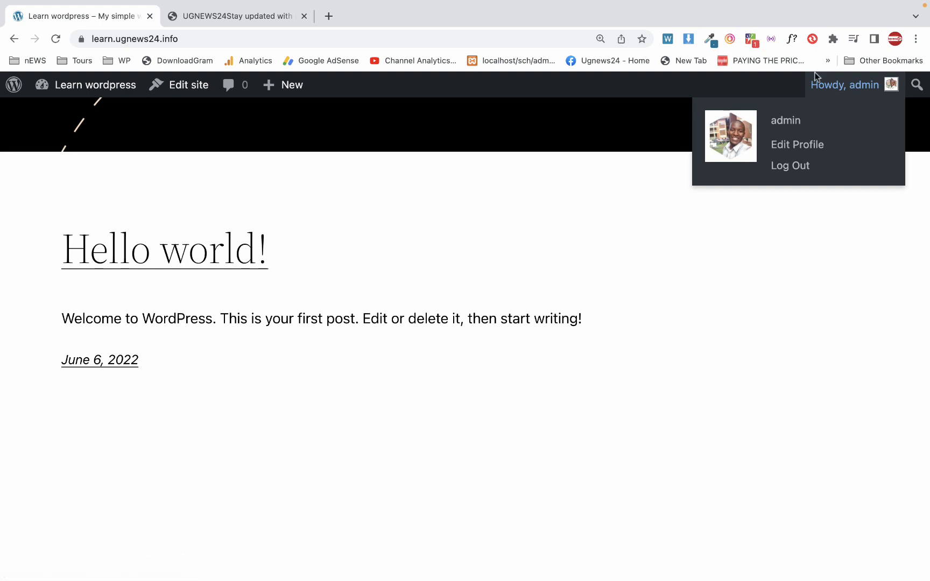
mouse_move(800, 2)
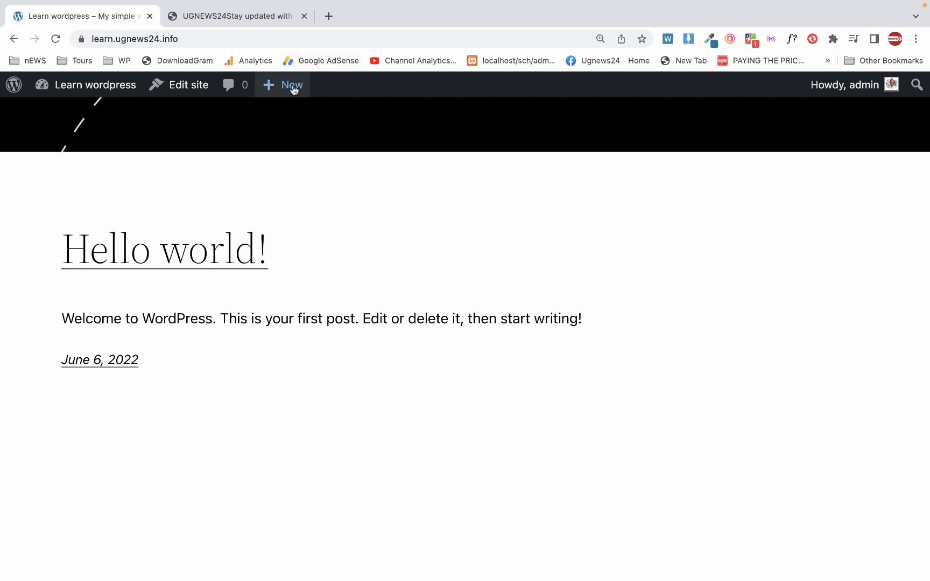
mouse_move(293, 91)
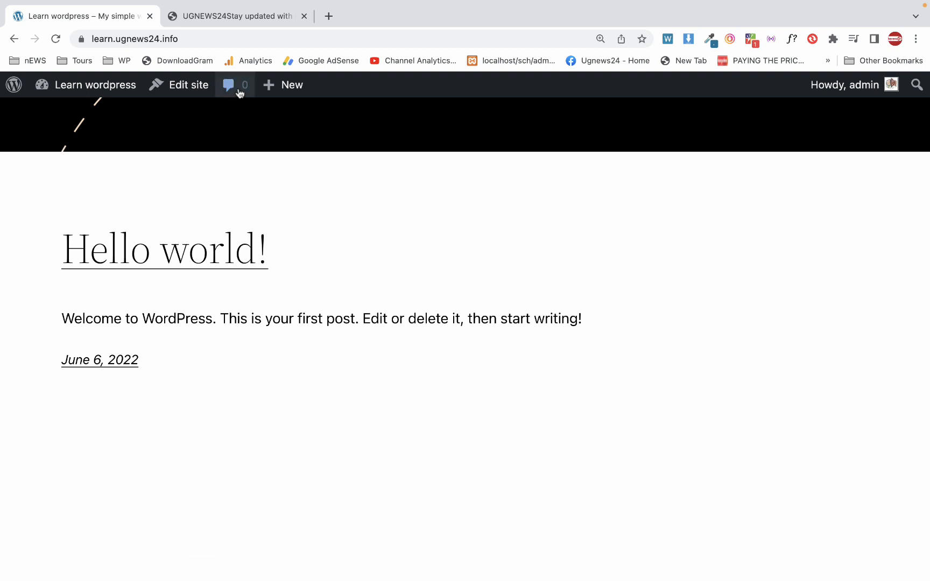
mouse_move(95, 89)
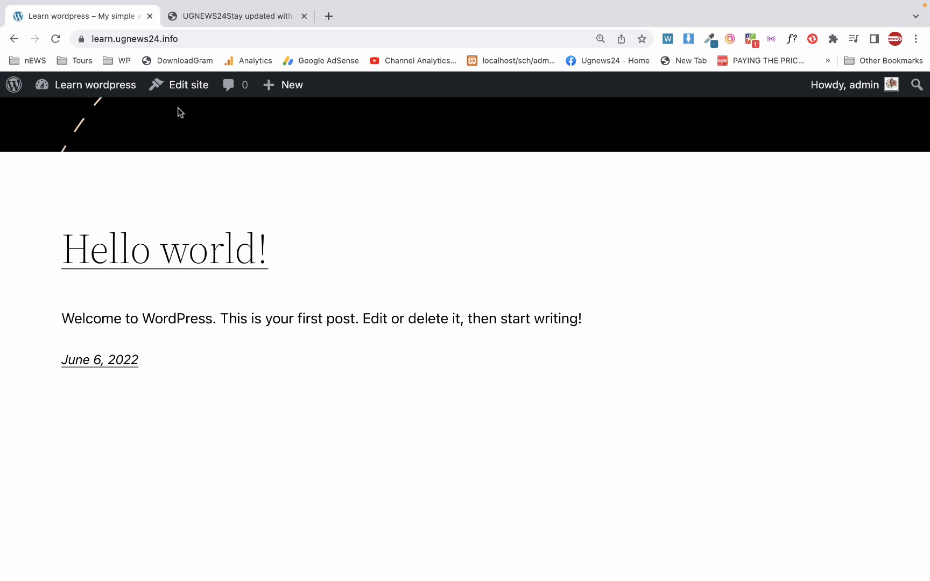
scroll(177, 108, up, 5)
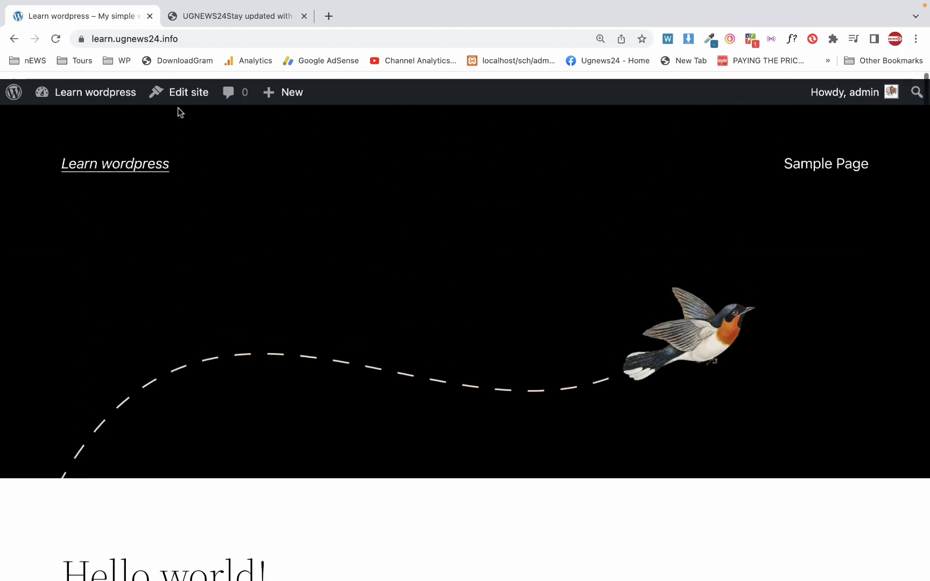
Step: Return to the admin Dashboard from the public site and look over its Home screen
click(84, 115)
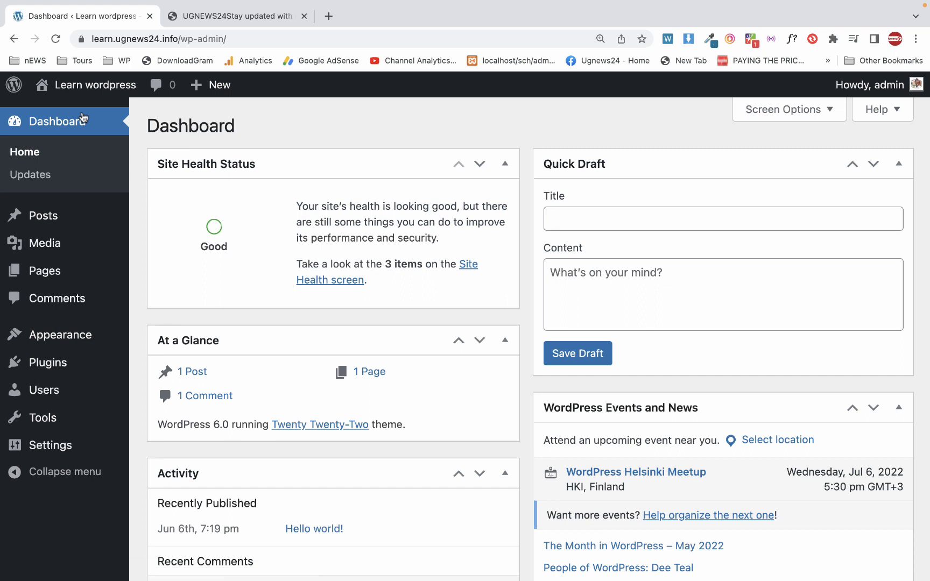
click(38, 164)
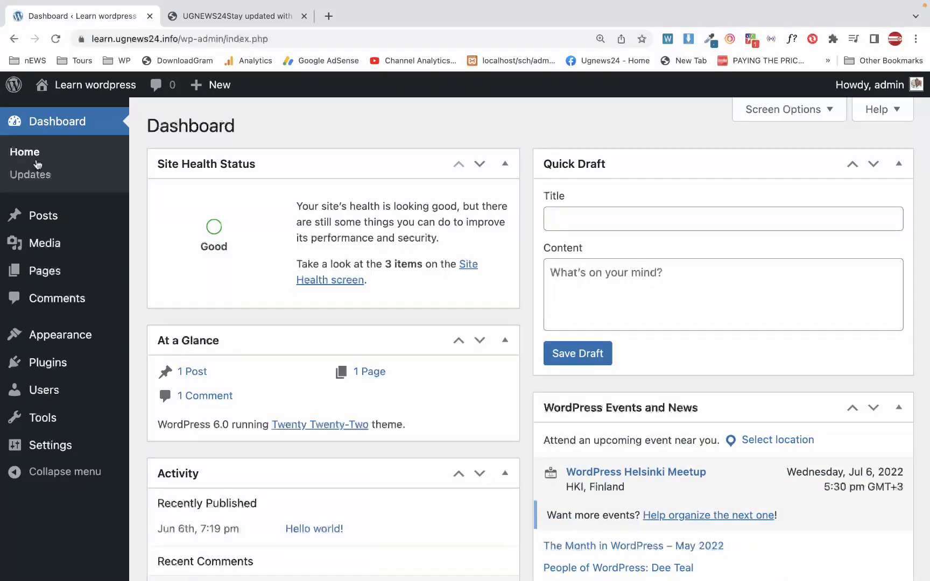
scroll(293, 214, down, 3)
scroll(292, 213, up, 3)
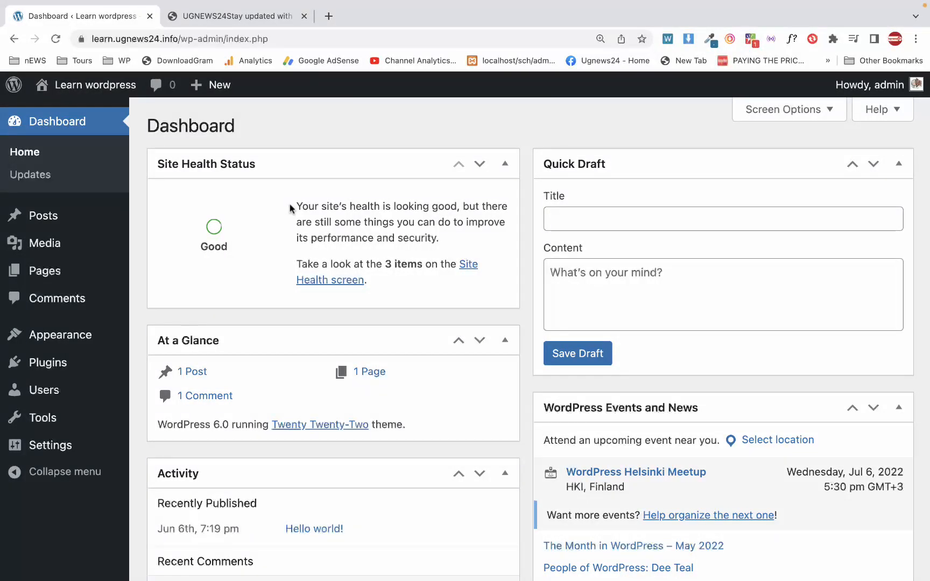
Step: Review the options for Posts, Media, Pages, Comments, Appearance and Plugins, and open the list of all users
mouse_move(79, 219)
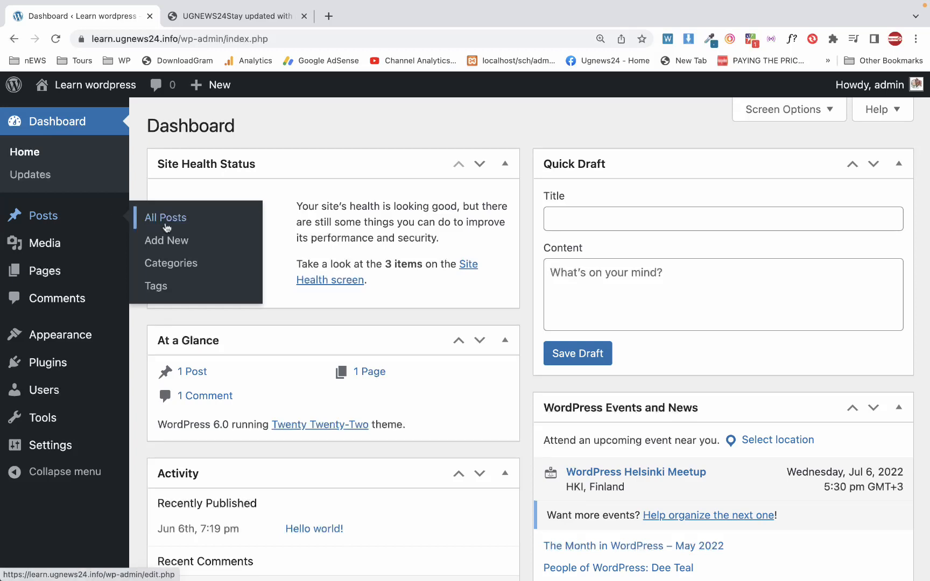
mouse_move(71, 238)
mouse_move(68, 225)
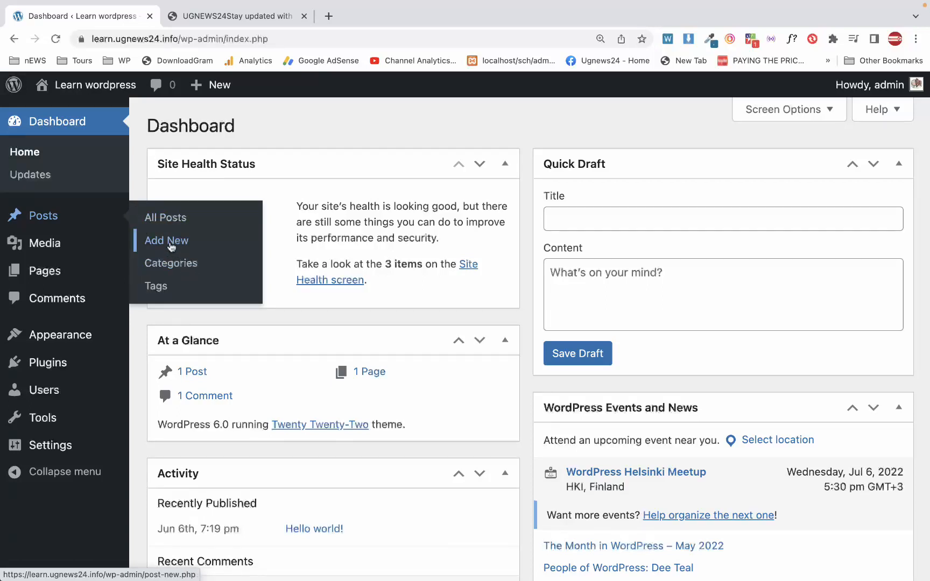
mouse_move(85, 247)
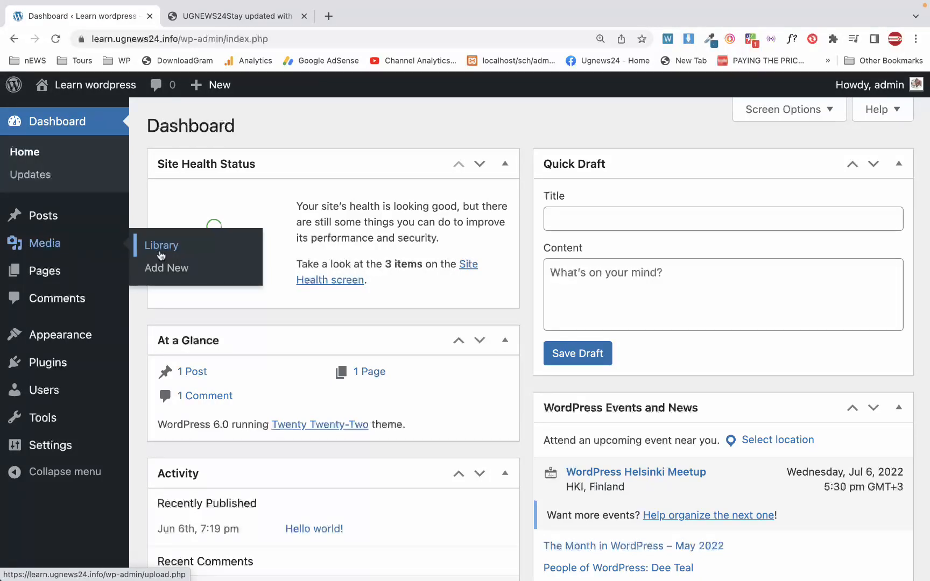
mouse_move(35, 275)
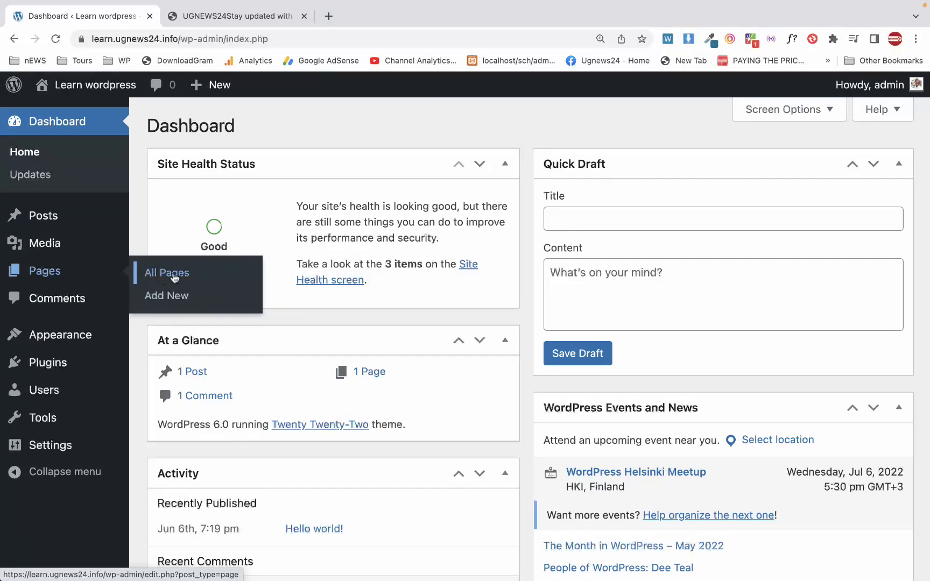
mouse_move(19, 216)
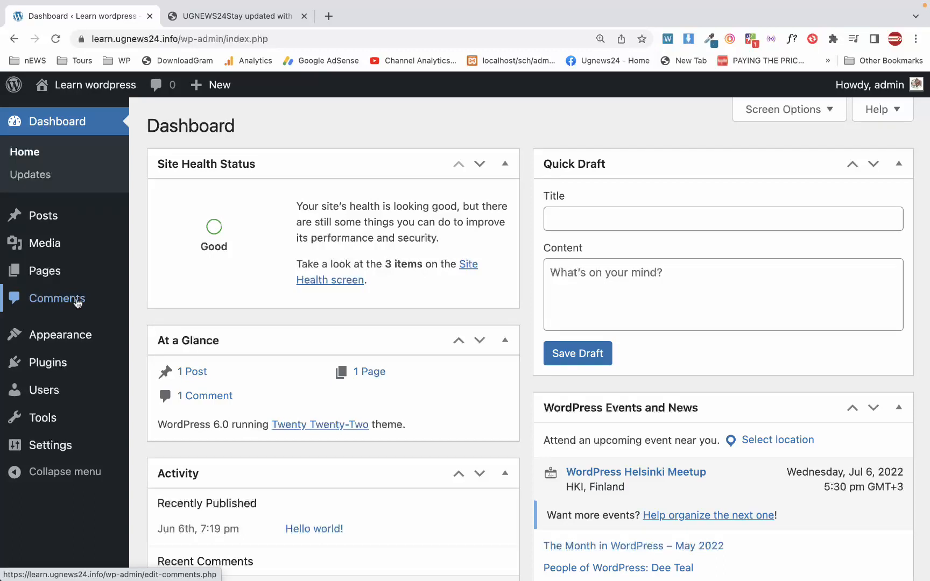
mouse_move(72, 347)
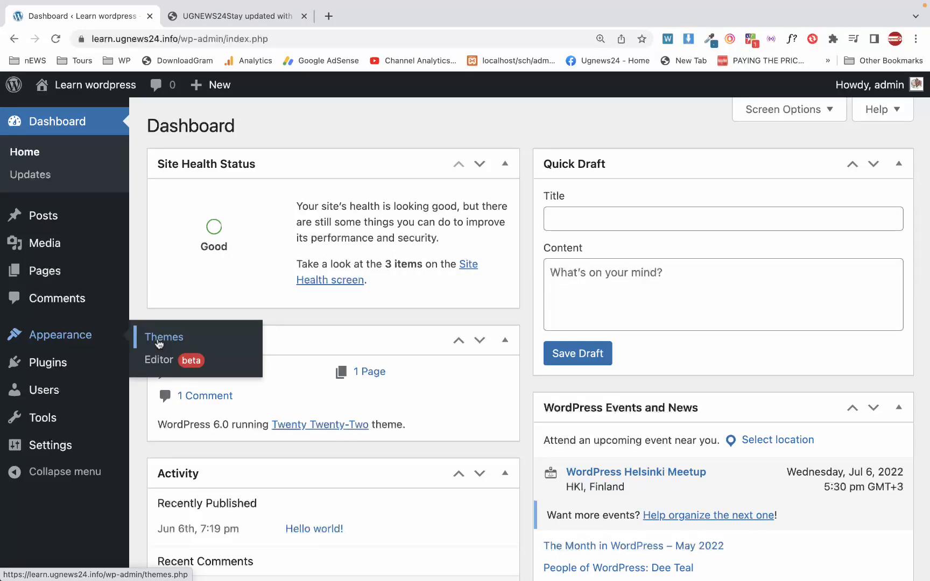
mouse_move(71, 368)
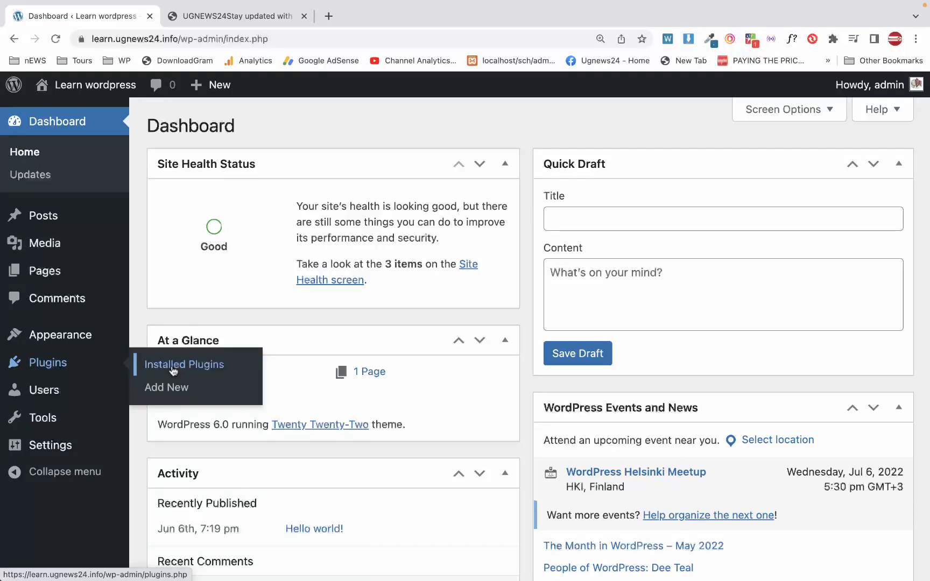
mouse_move(67, 398)
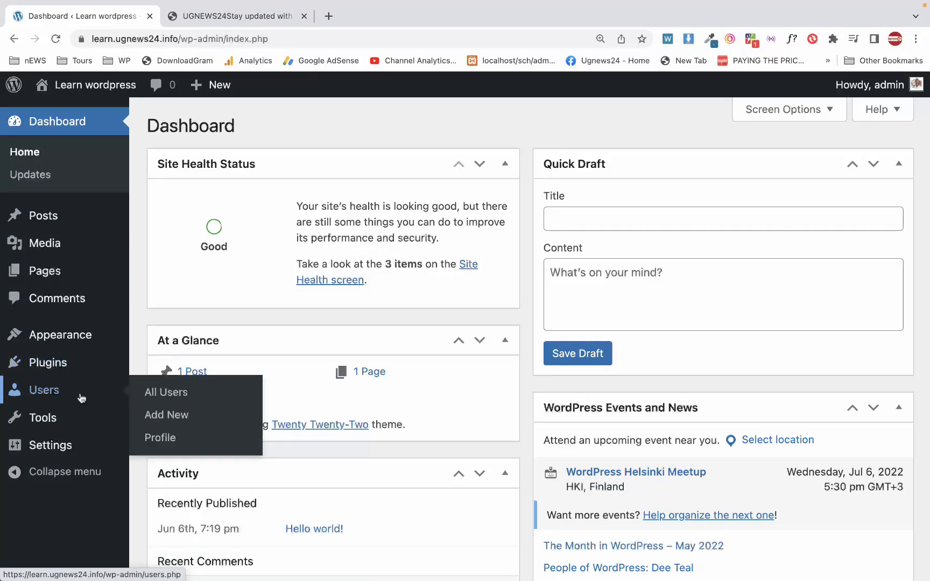
click(155, 401)
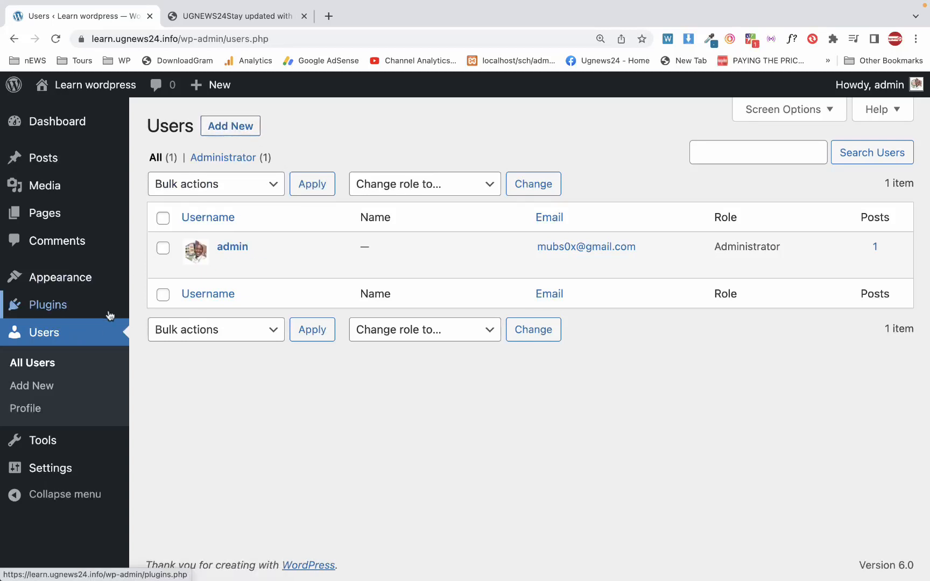
Step: Review the options available for Tools and Settings, and look through the General Settings page
mouse_move(71, 446)
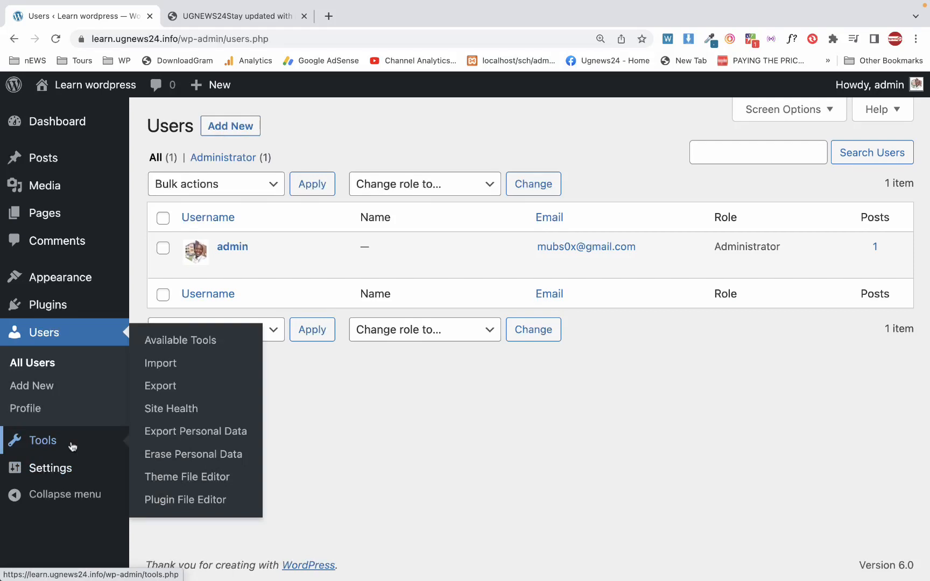
mouse_move(76, 471)
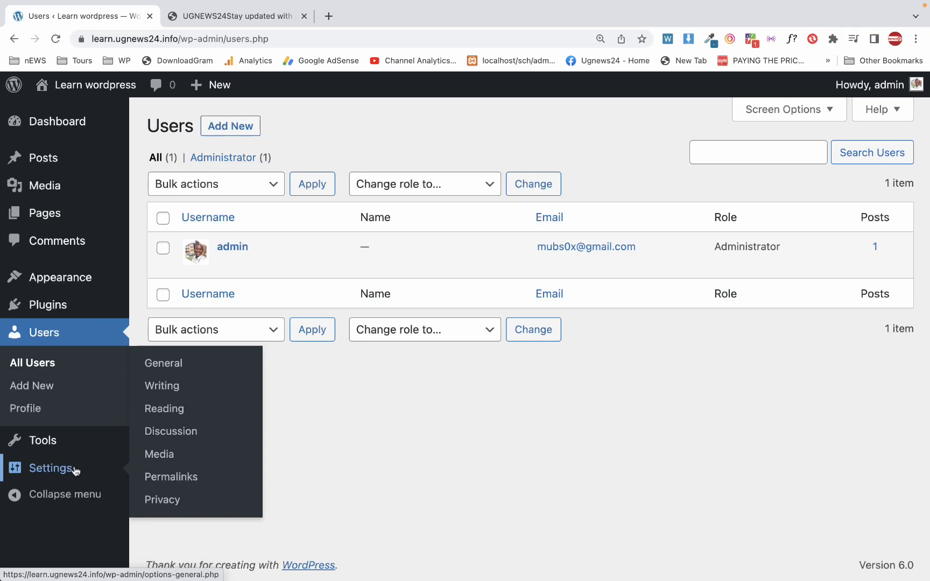
click(75, 471)
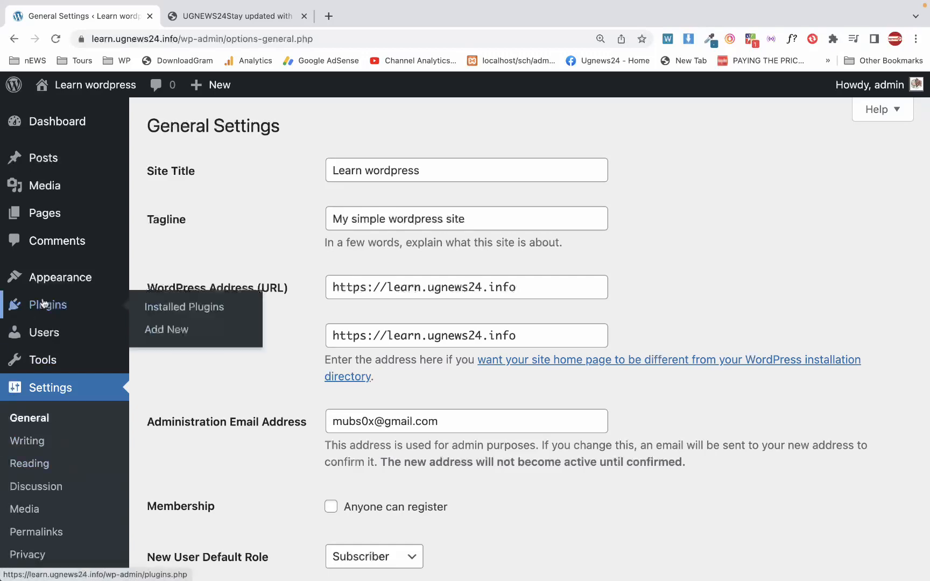
scroll(43, 303, down, 5)
scroll(43, 303, up, 5)
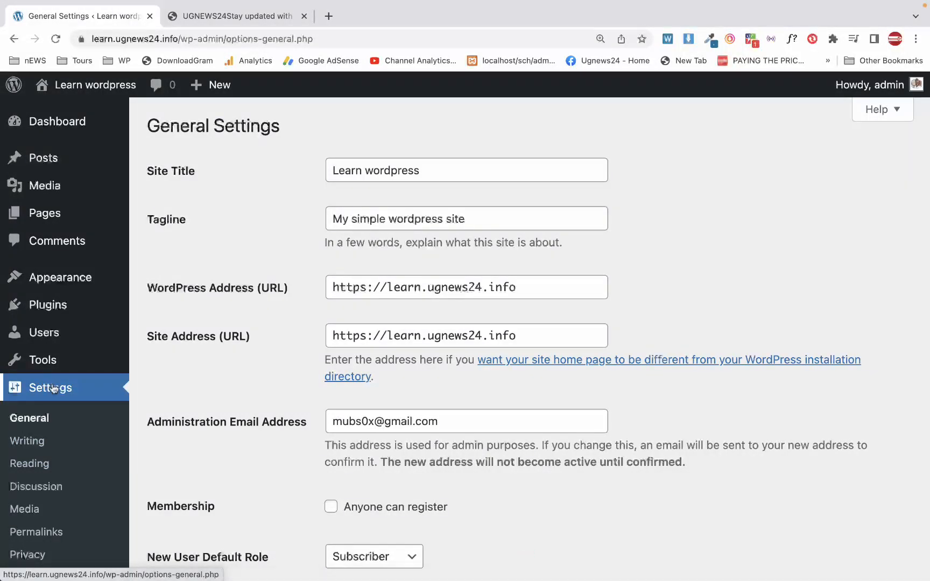
Step: Go back to the list of all users and open the form for adding a new user
mouse_move(72, 367)
click(63, 338)
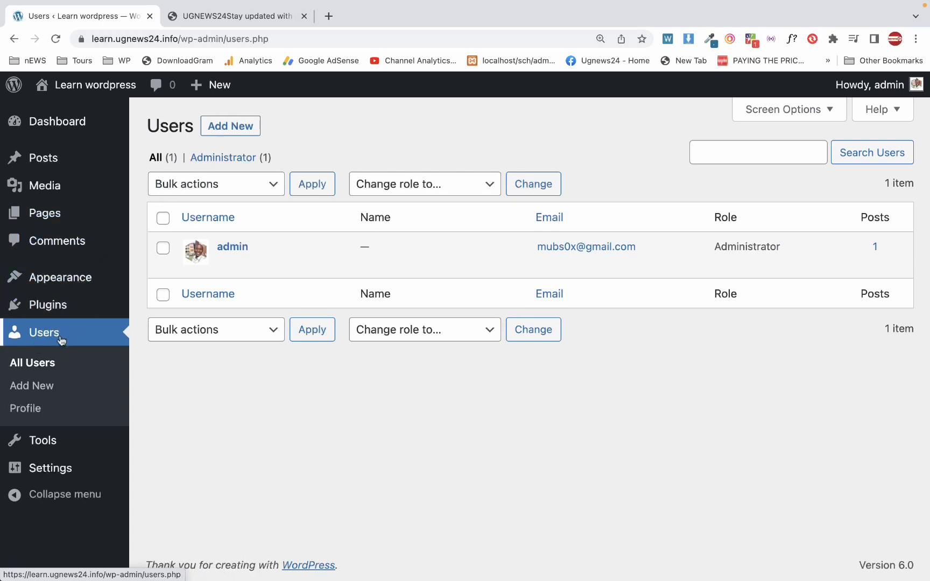
click(239, 126)
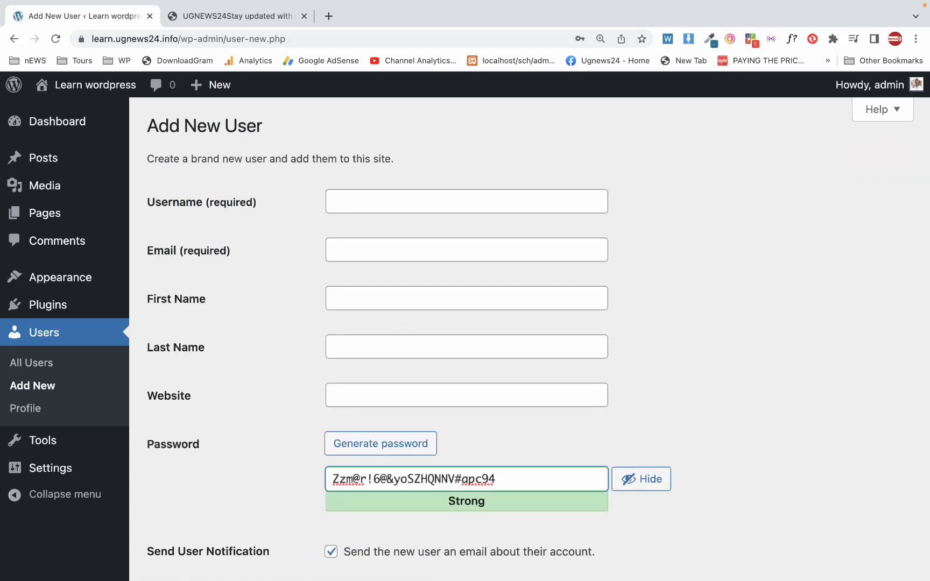
Step: Go through the new user form's fields from Username to Password, and set the role to Editor
click(367, 208)
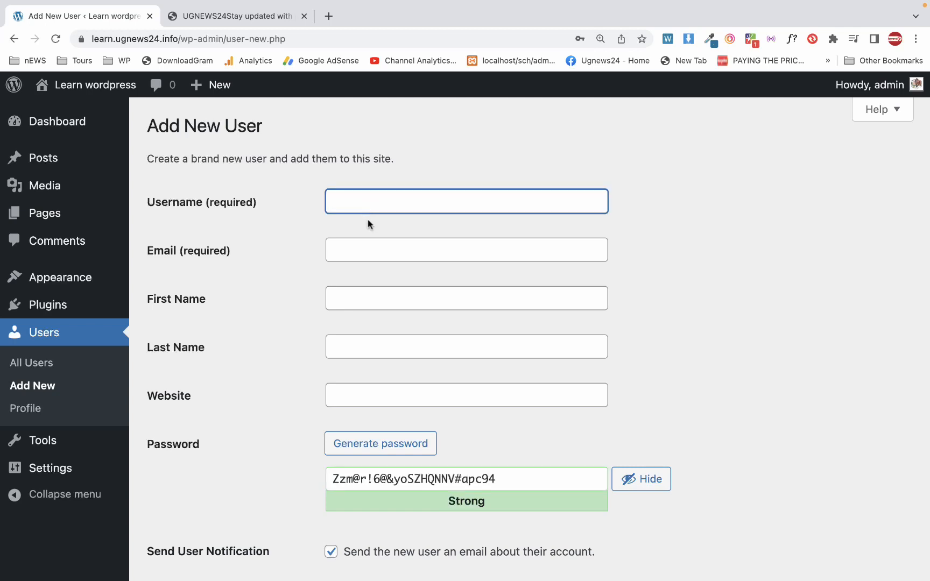
click(360, 253)
click(354, 287)
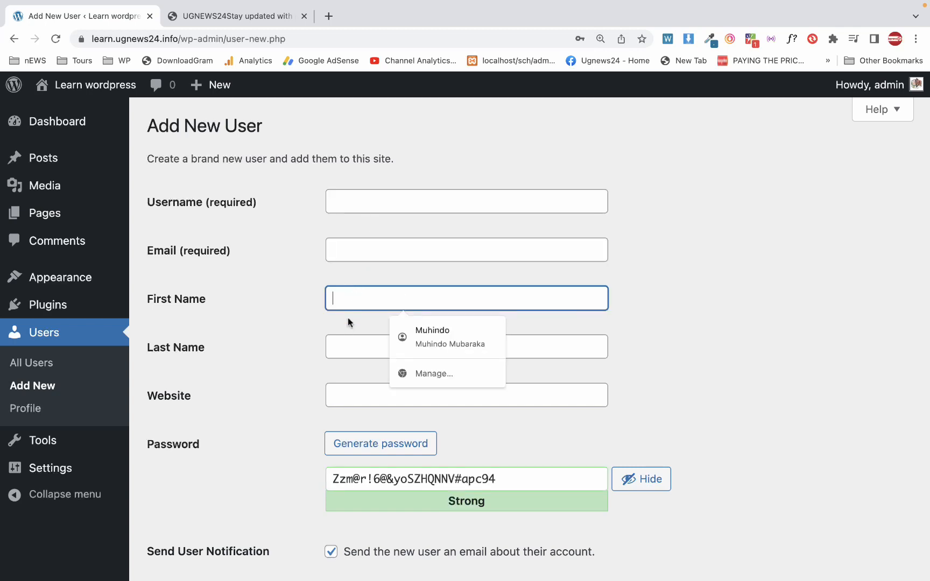
click(341, 346)
click(332, 396)
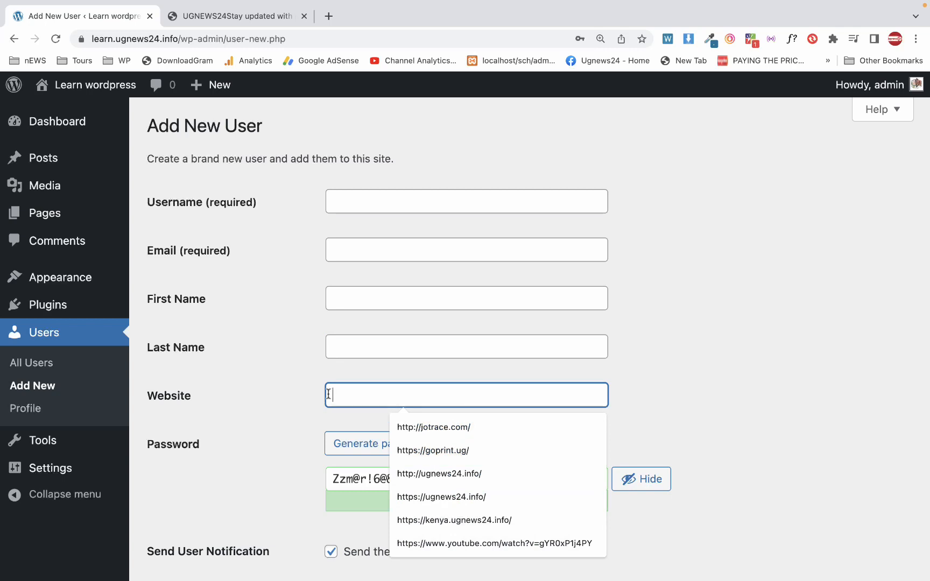
scroll(329, 394, down, 3)
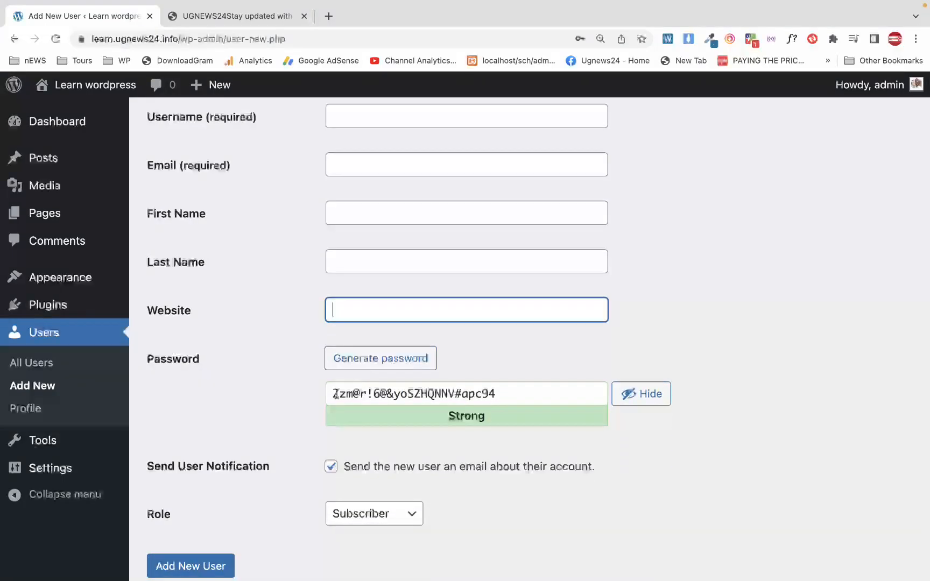
click(335, 395)
scroll(553, 380, down, 3)
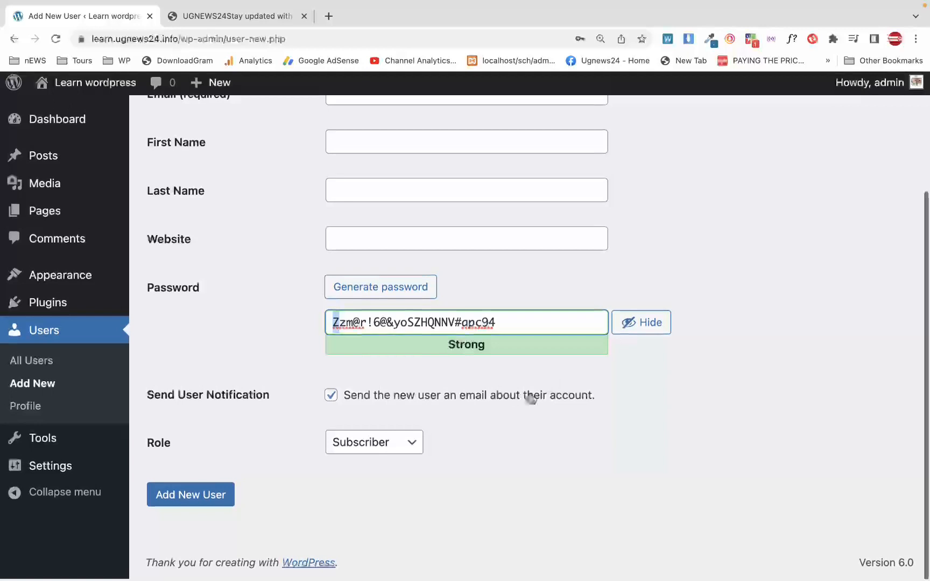
click(409, 456)
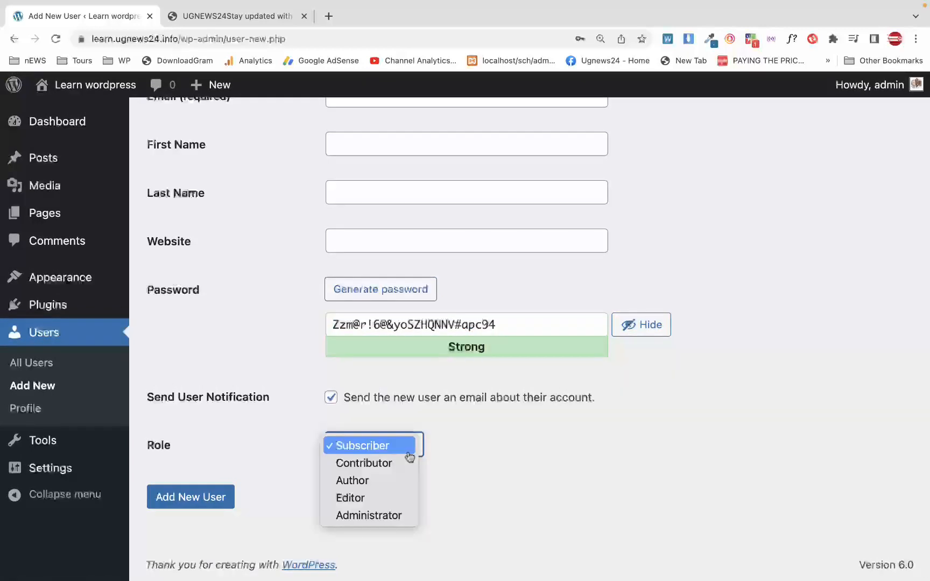
click(362, 501)
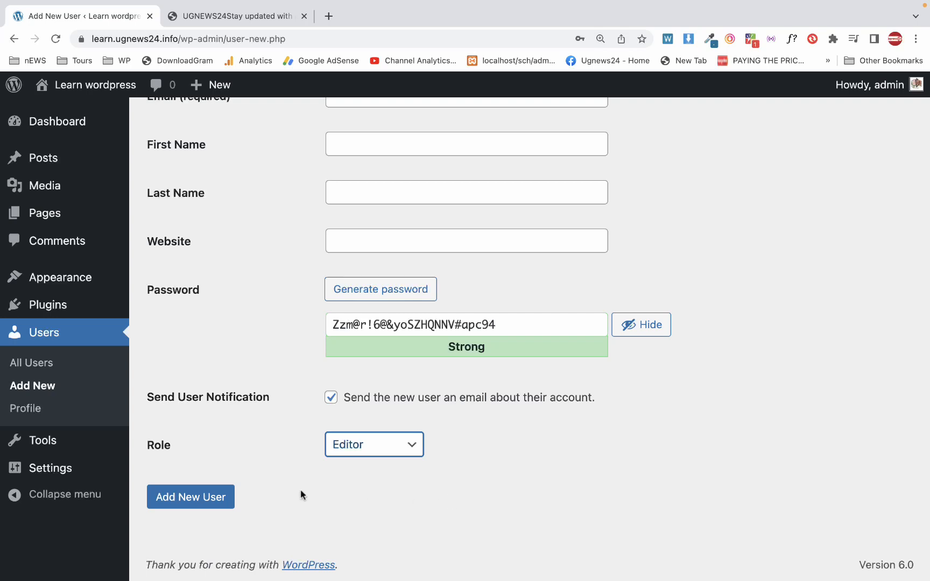
Step: Leave the new user form without adding a user and open the list of all posts
mouse_move(97, 317)
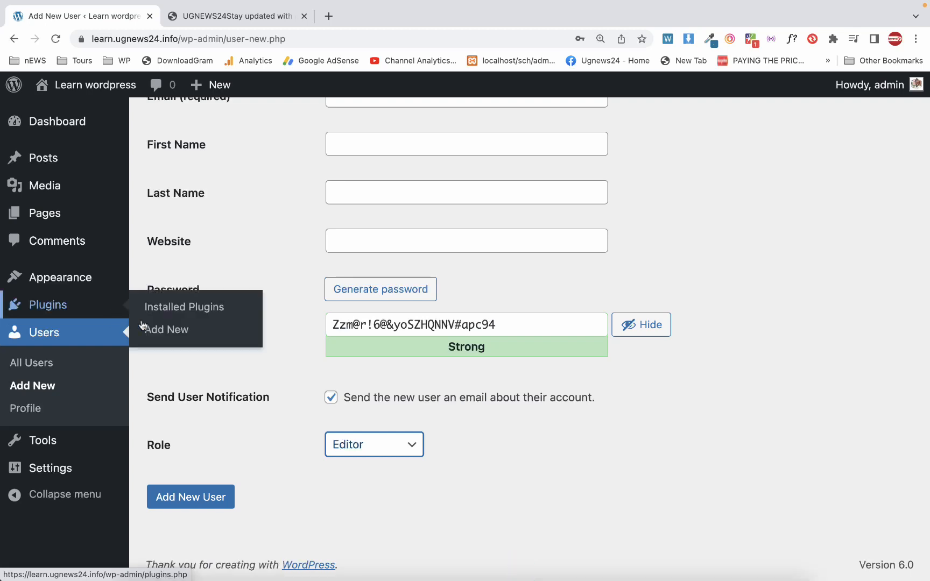
scroll(340, 488, up, 1)
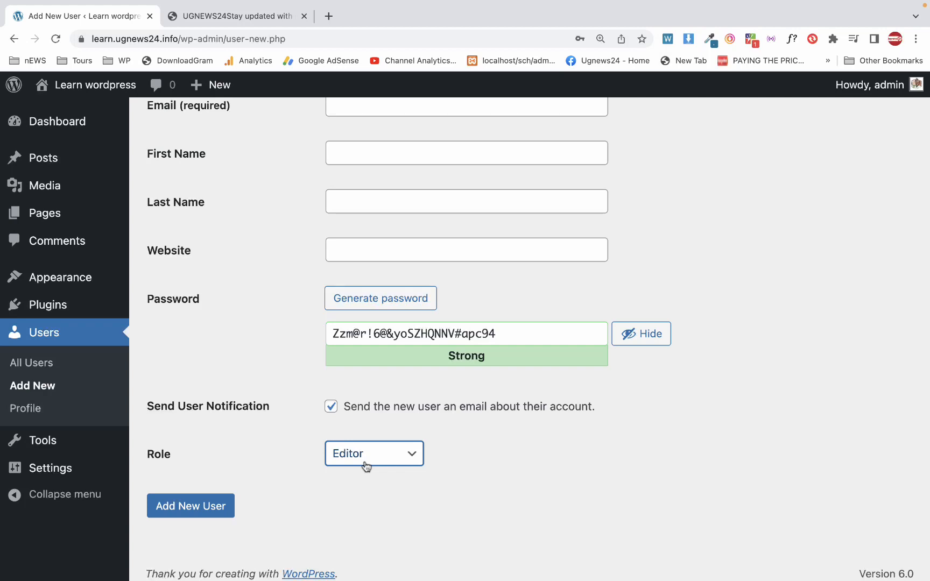
scroll(239, 392, up, 5)
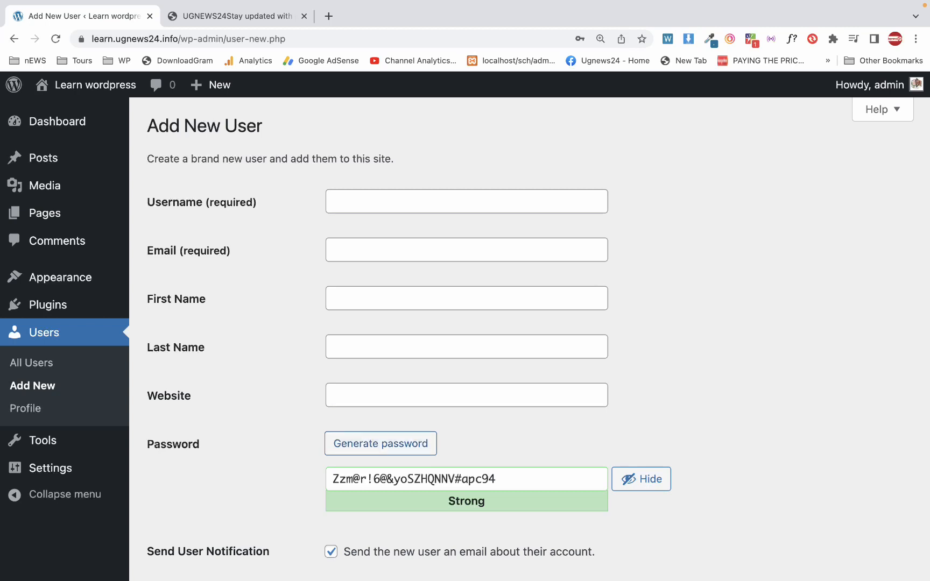
click(49, 158)
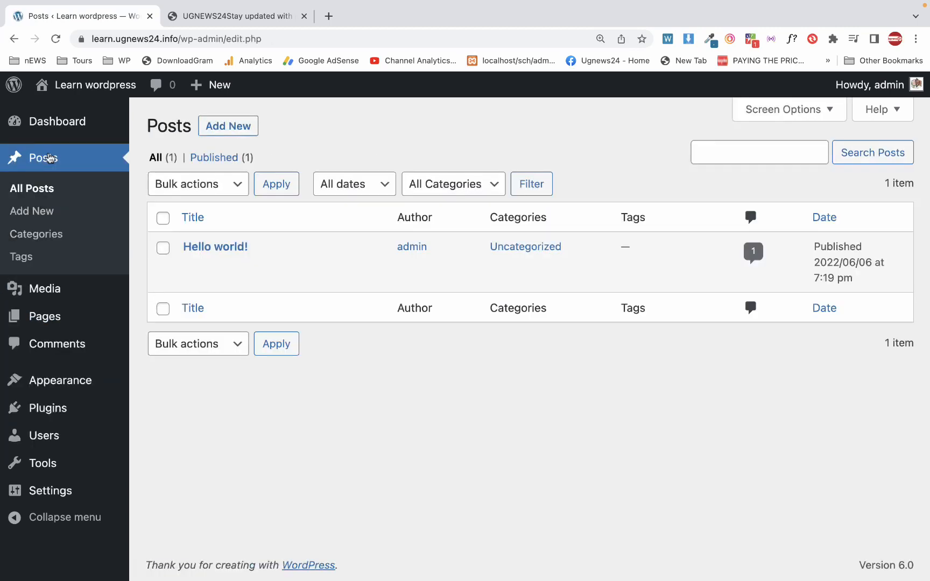
mouse_move(183, 261)
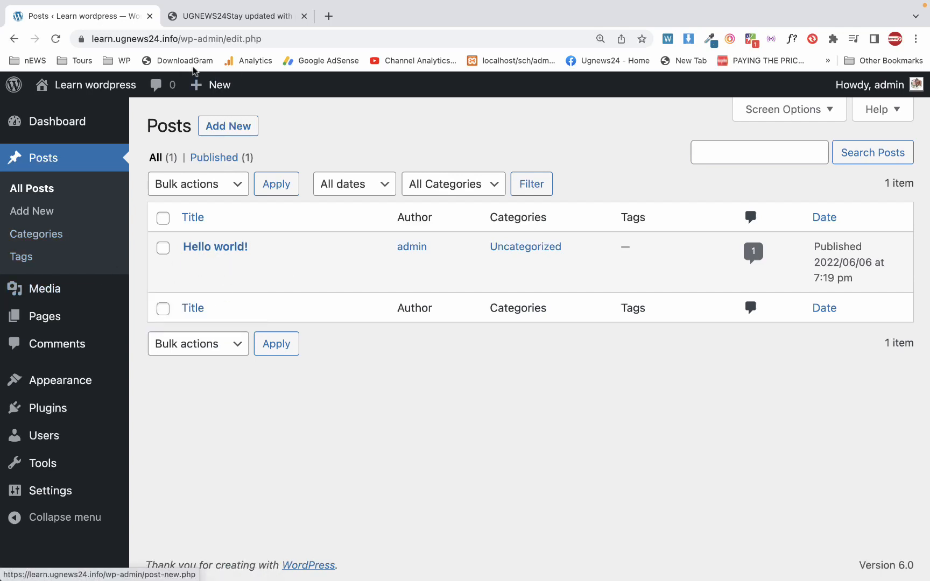
Step: Open the Learn wordpress site's front end in a new browser tab and examine its first post
right_click(88, 86)
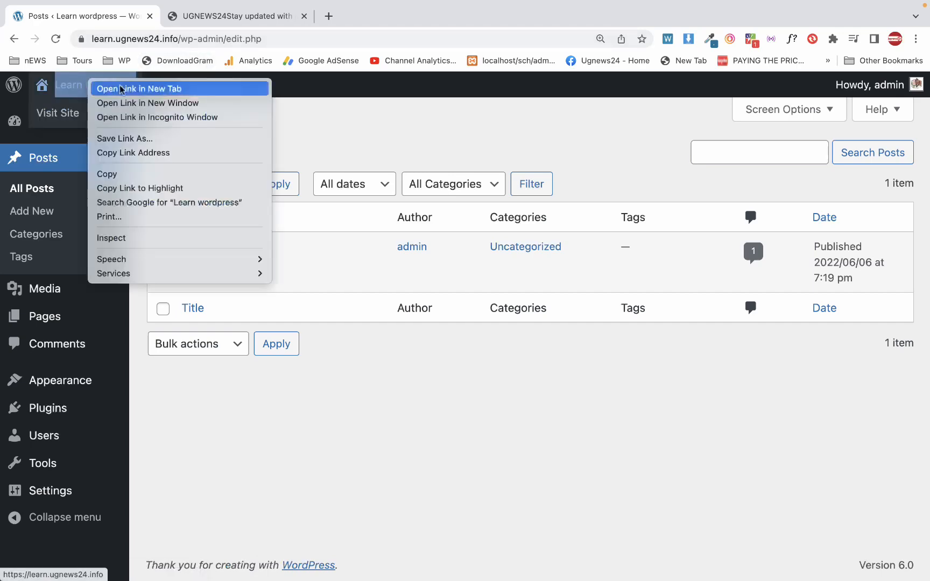
click(130, 87)
click(210, 15)
scroll(322, 294, down, 6)
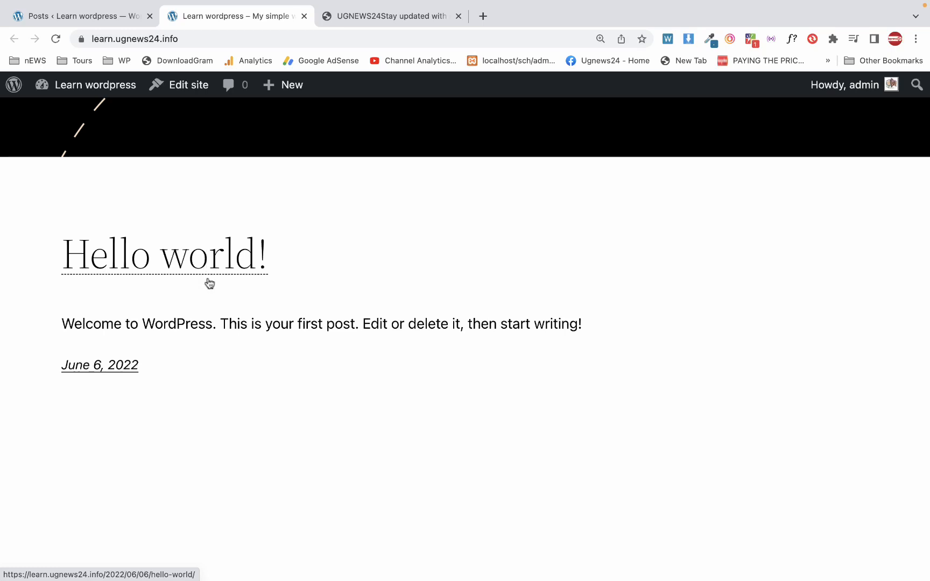
scroll(210, 283, up, 4)
scroll(208, 281, down, 5)
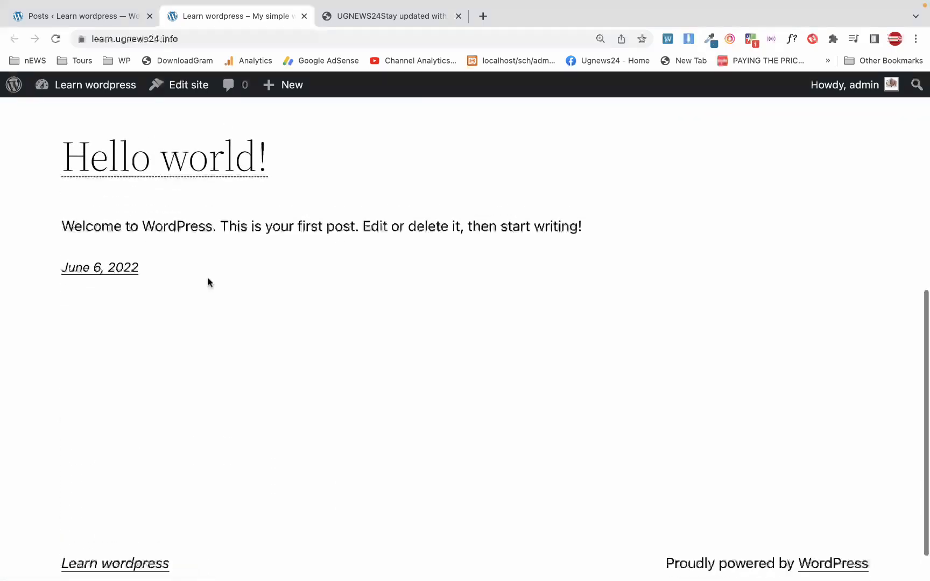
scroll(210, 284, up, 2)
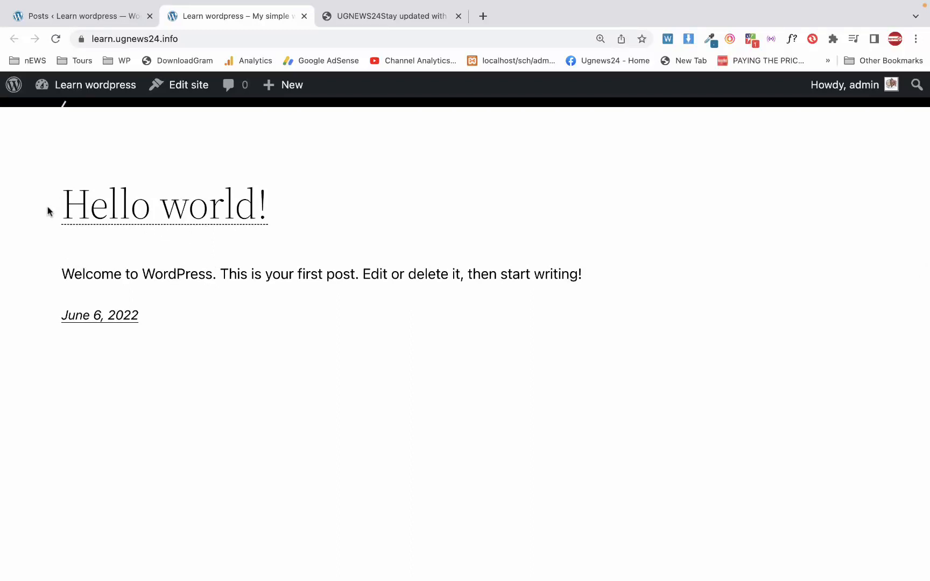
drag(49, 209, 208, 222)
Step: Edit the "Hello world!" post from the posts list, change its title to "Hello Uganda!" and update it
click(91, 16)
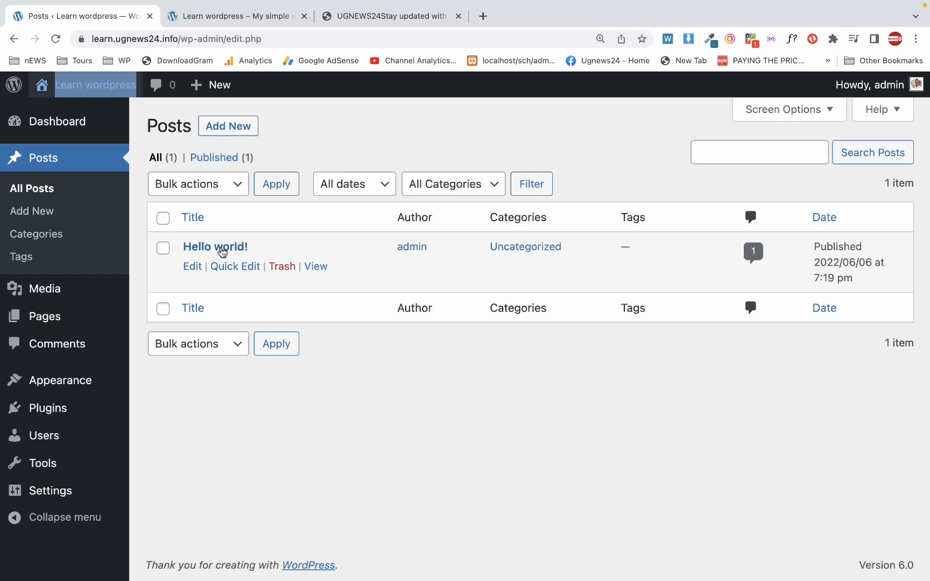
click(195, 268)
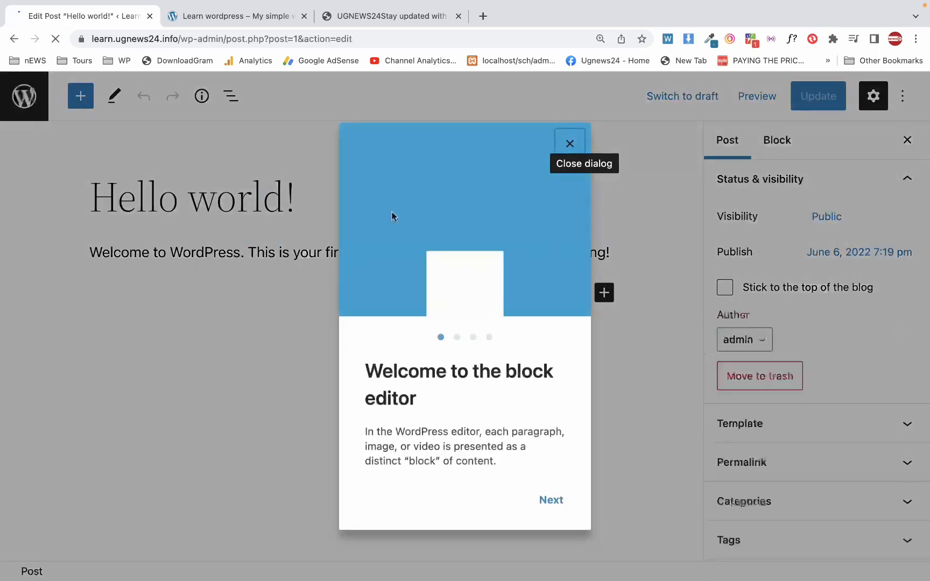
click(570, 142)
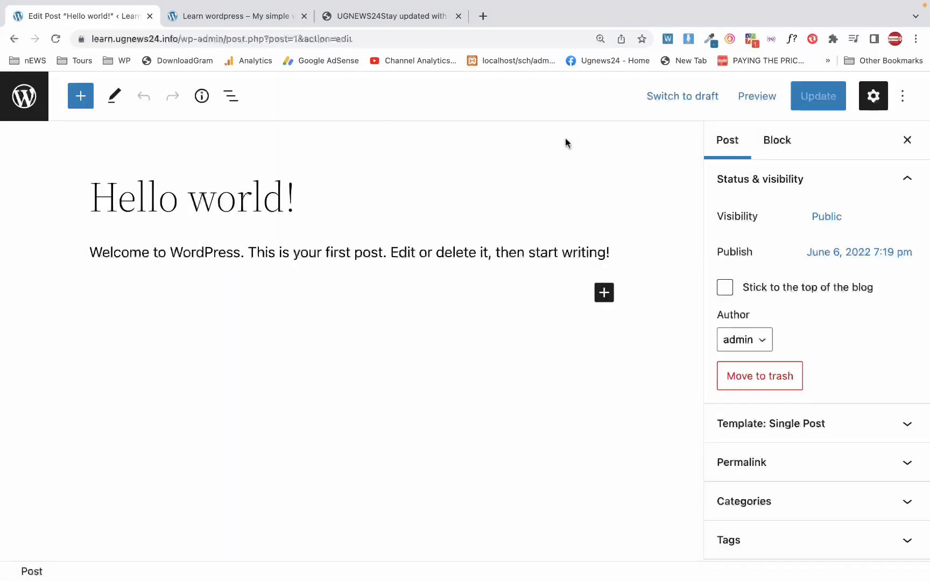
double_click(238, 205)
text(Uganda)
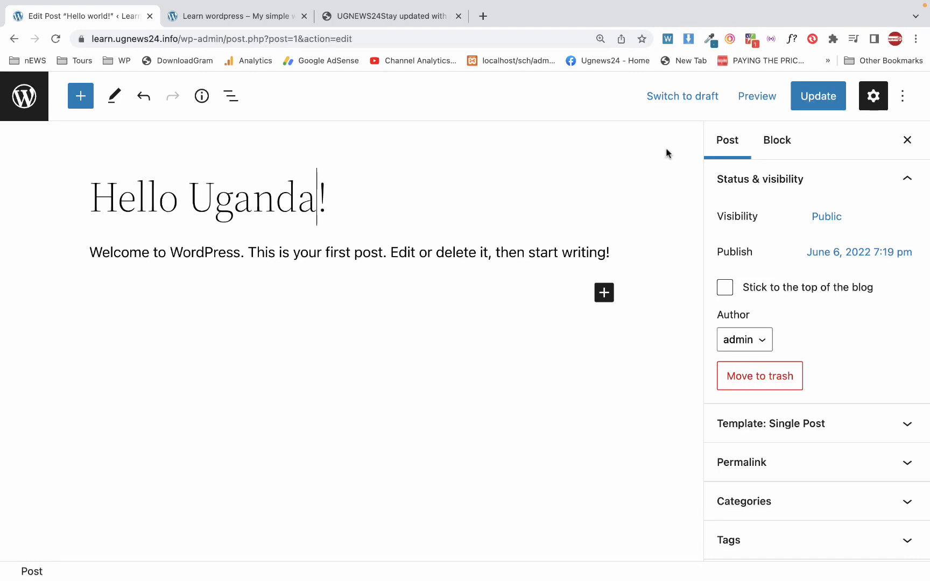
click(818, 103)
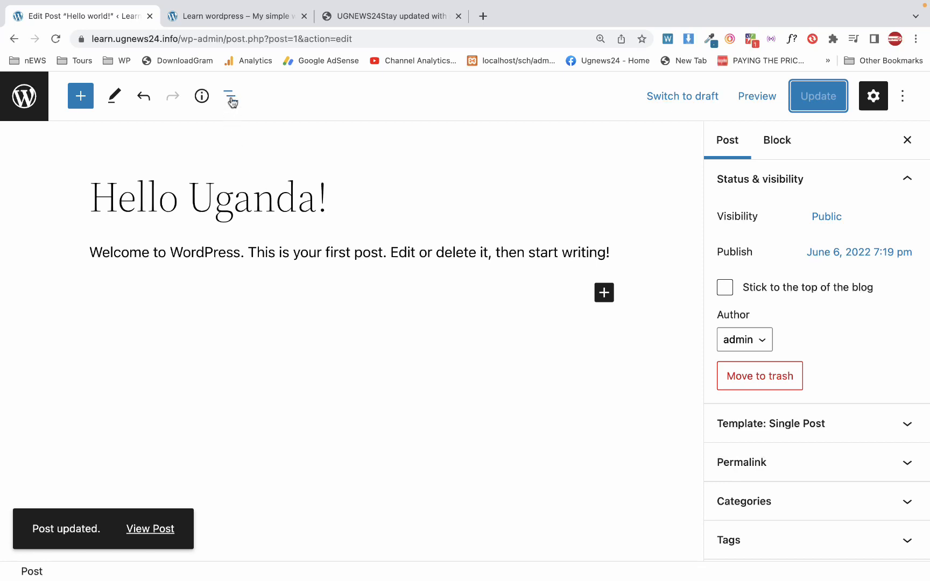
Step: Reload the site's front end and check the post's title on the home page
click(221, 24)
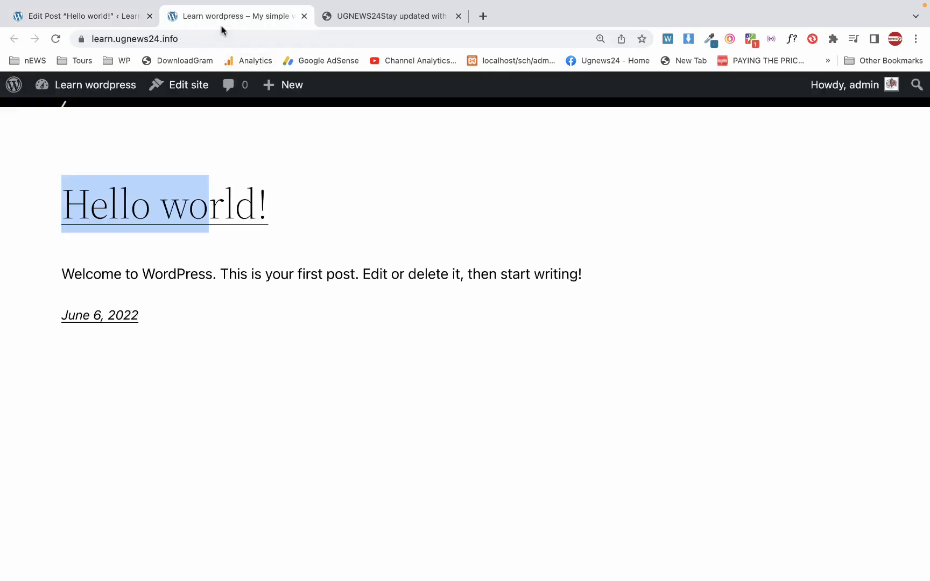
click(55, 39)
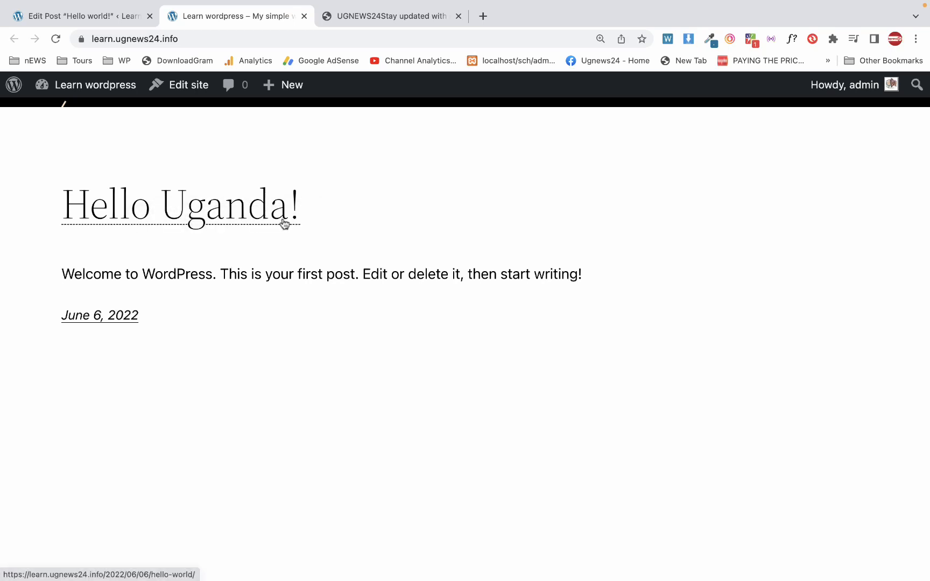
scroll(278, 223, up, 7)
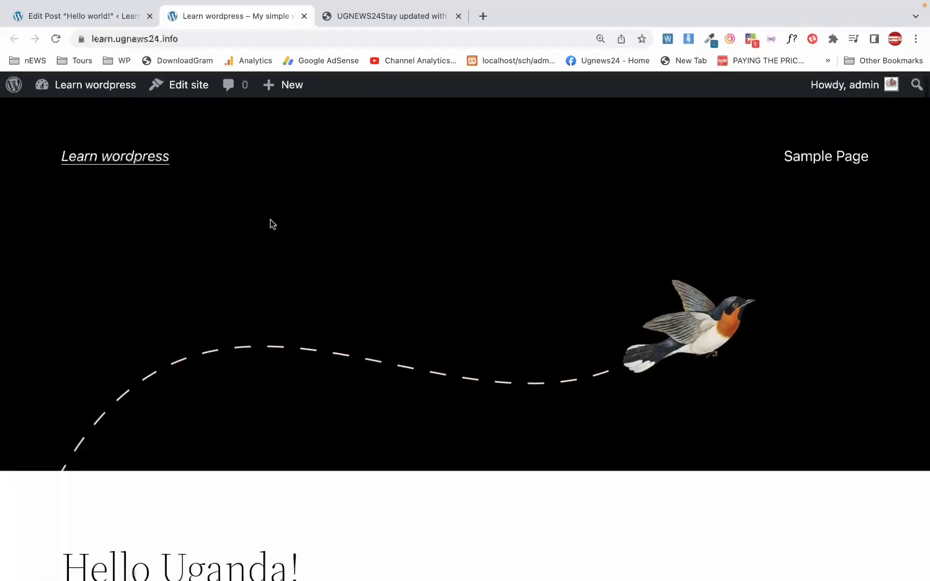
scroll(270, 223, down, 9)
scroll(270, 222, up, 5)
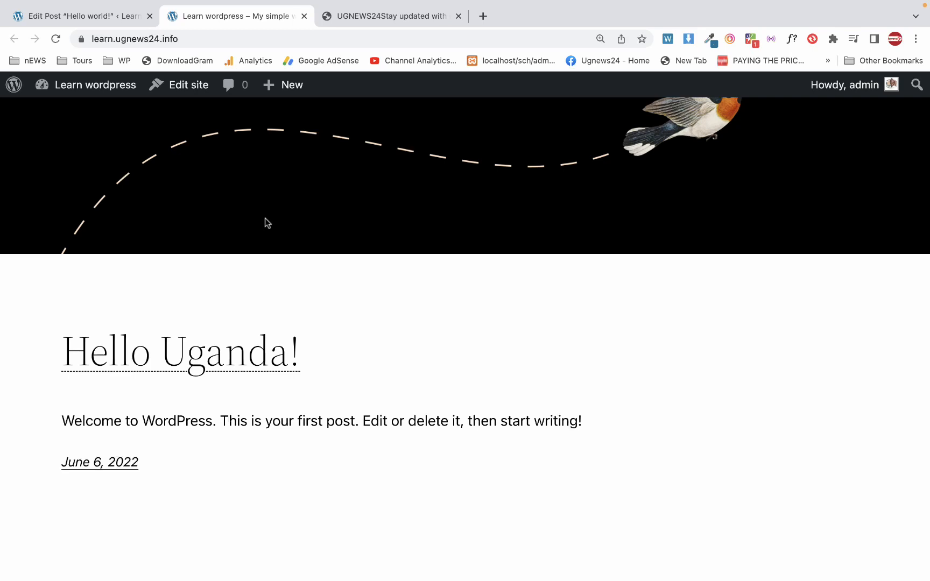
Step: Leave the post editor for the post categories page and add a category named News
click(113, 18)
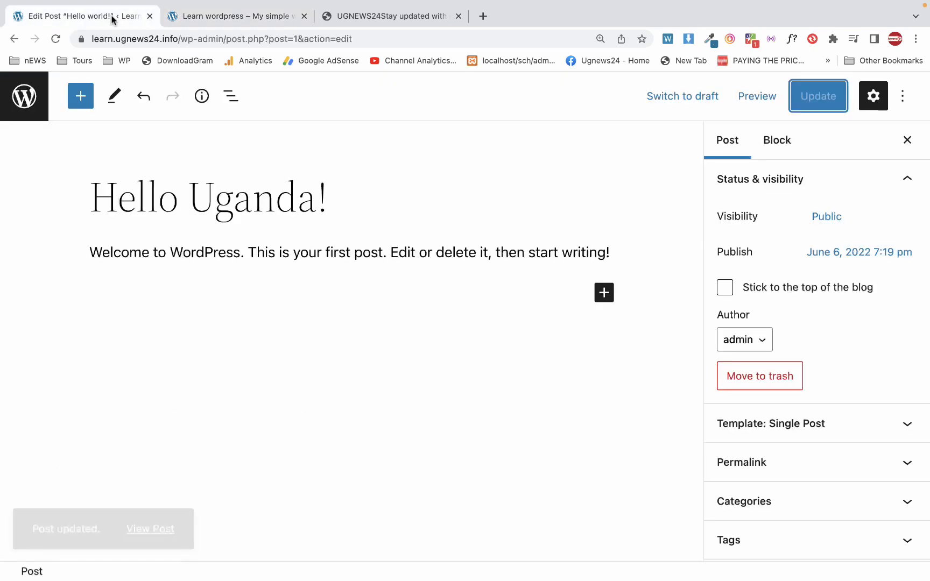
click(24, 105)
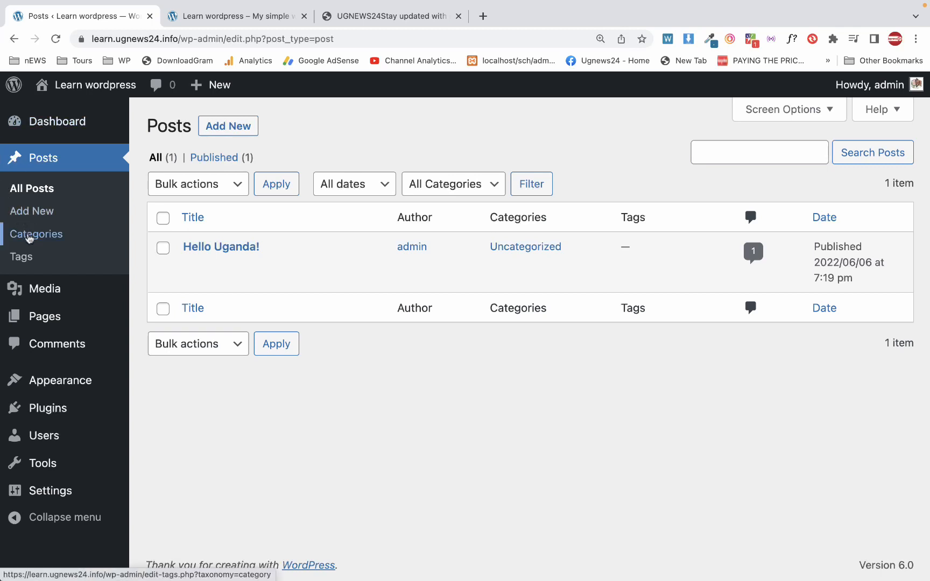
click(30, 237)
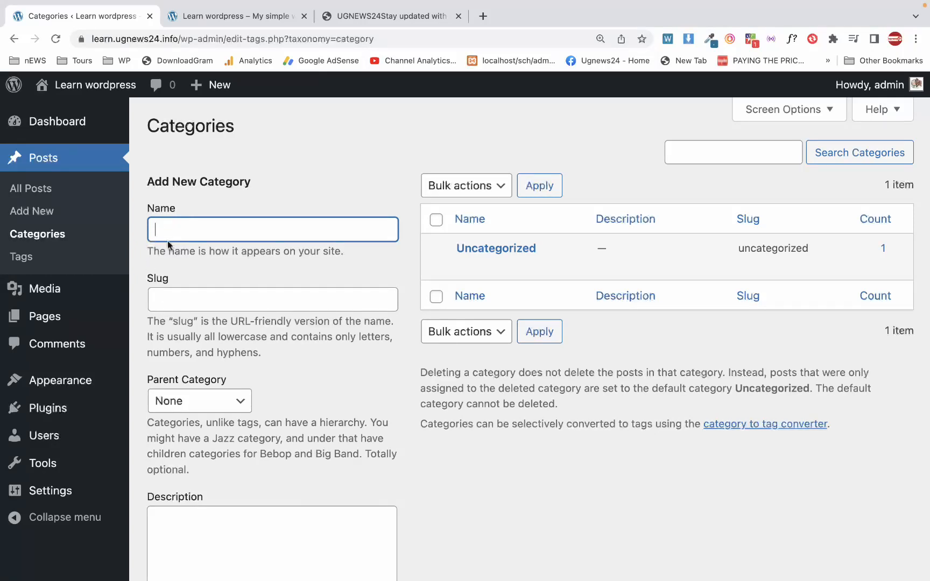
text(News)
drag(191, 235, 128, 232)
scroll(188, 376, down, 5)
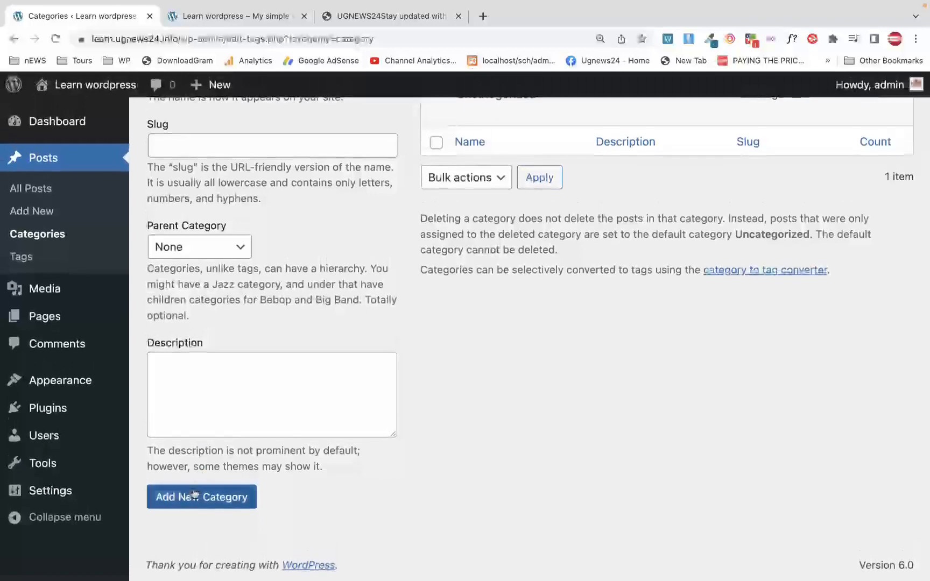
click(192, 494)
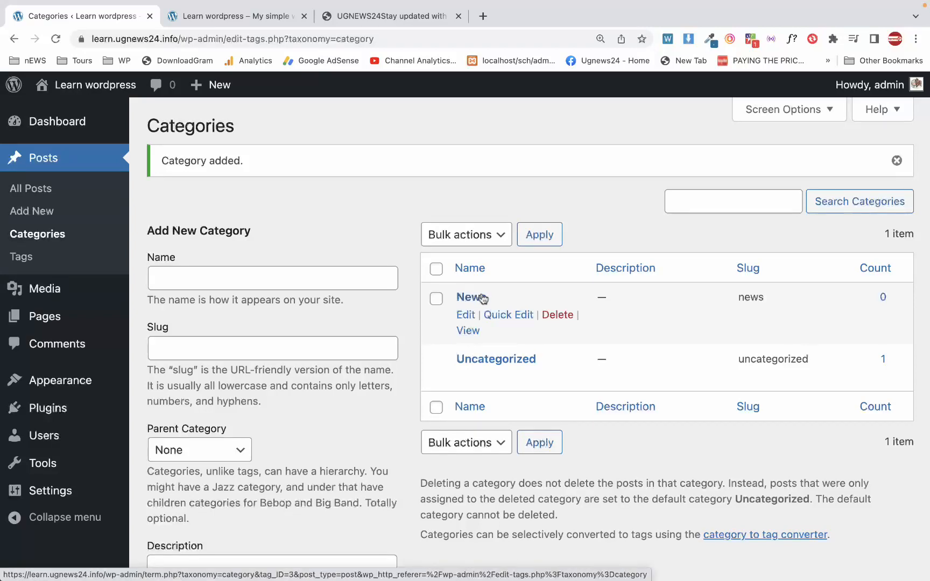
Step: Add a second post category named Events, with no parent category
click(204, 275)
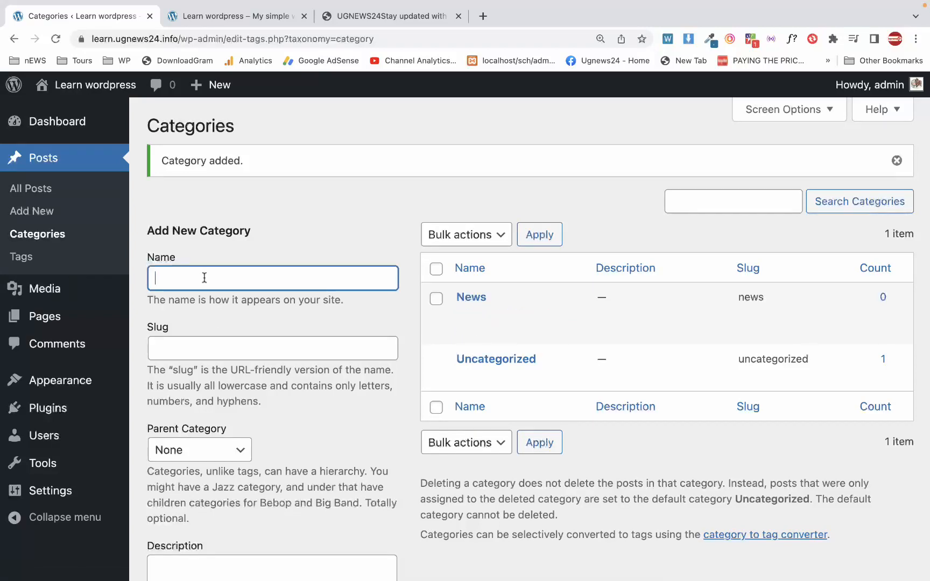
text(Ev)
text(ents)
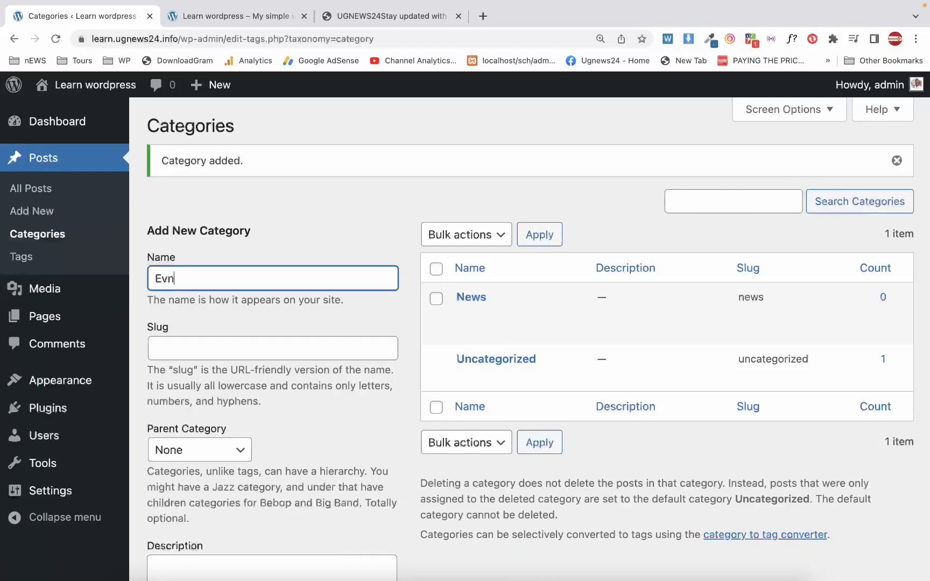
scroll(530, 334, down, 1)
scroll(216, 339, down, 4)
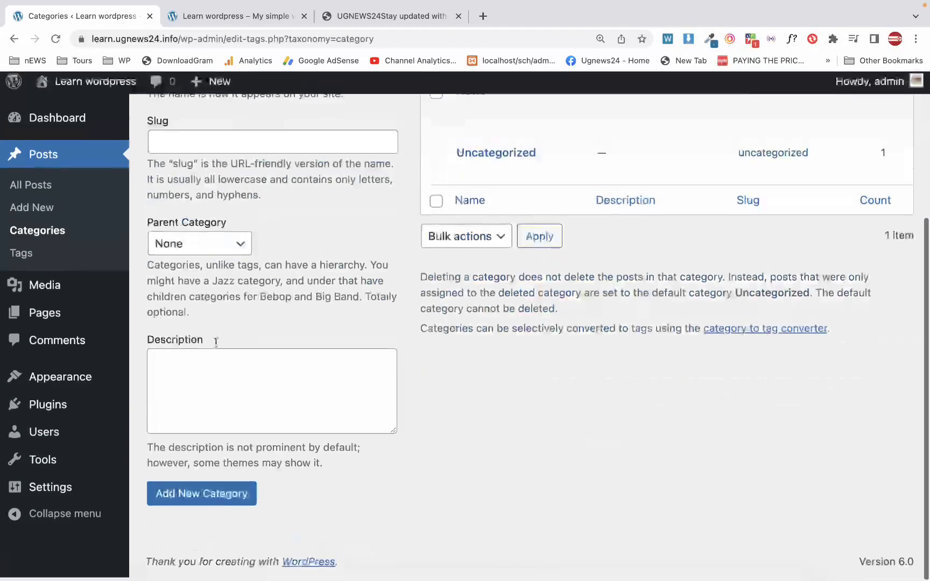
click(207, 497)
Step: Add a third post category named Announcements, with no parent category
scroll(355, 436, up, 5)
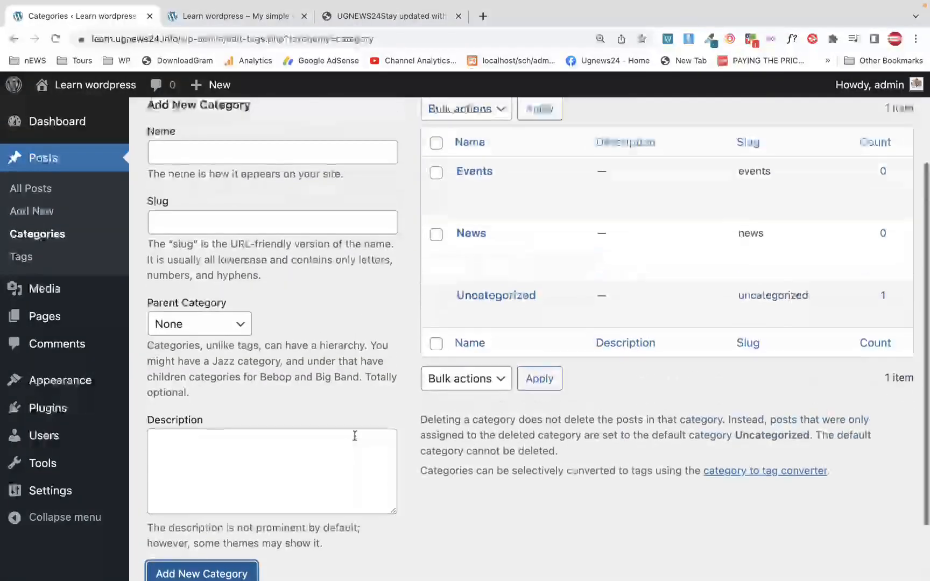
click(241, 280)
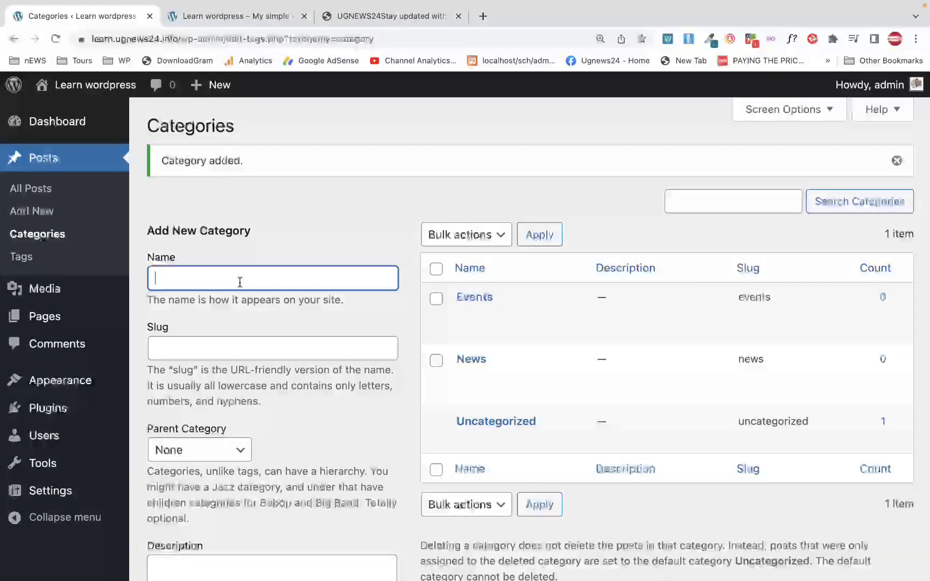
text(A)
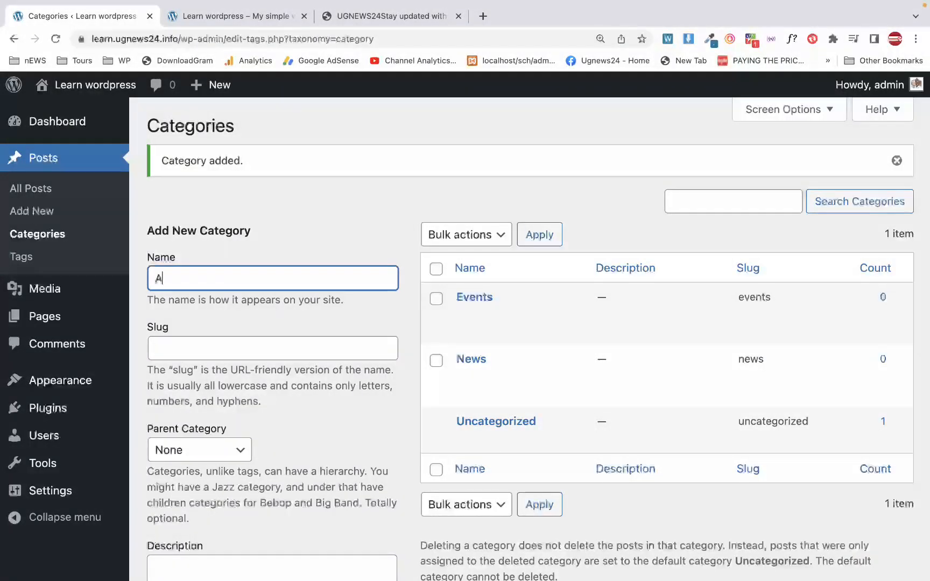
text(nnouncem)
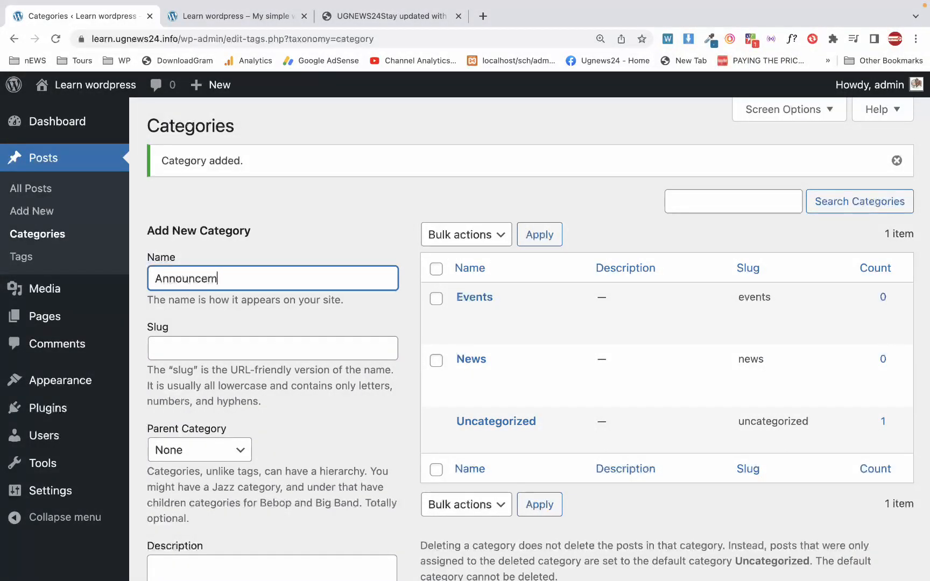
text(ents)
scroll(235, 395, down, 5)
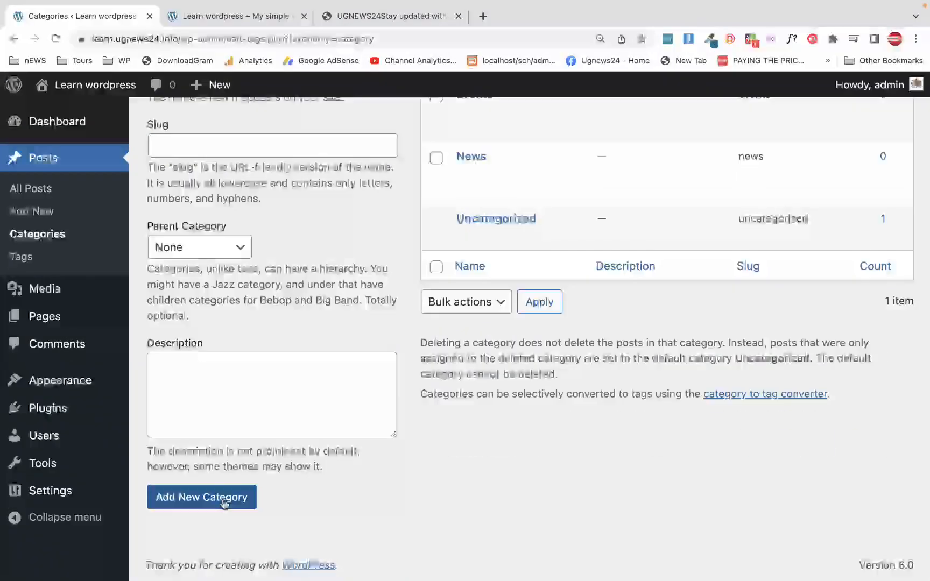
click(224, 502)
Step: Review the list of post categories and reload the Categories page
scroll(598, 242, up, 5)
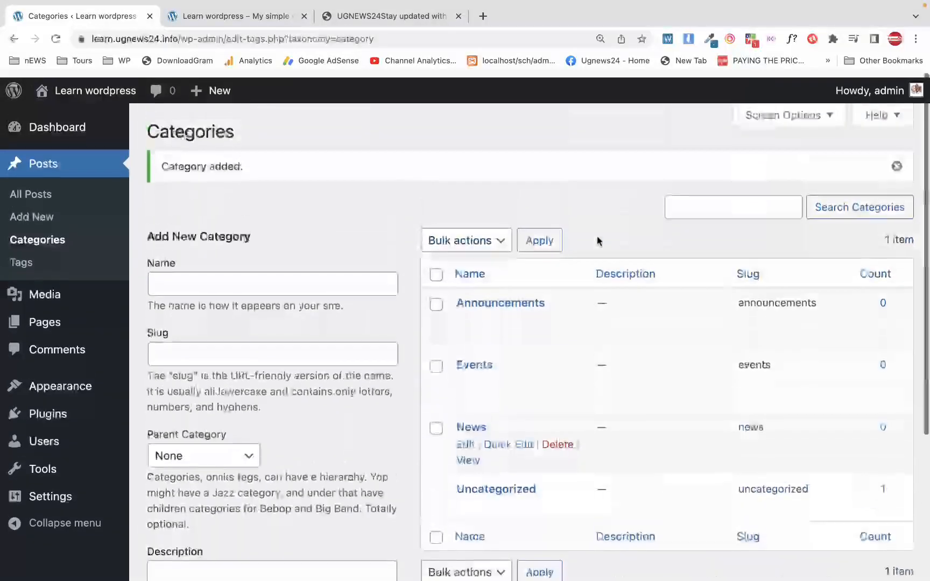
scroll(598, 264, down, 2)
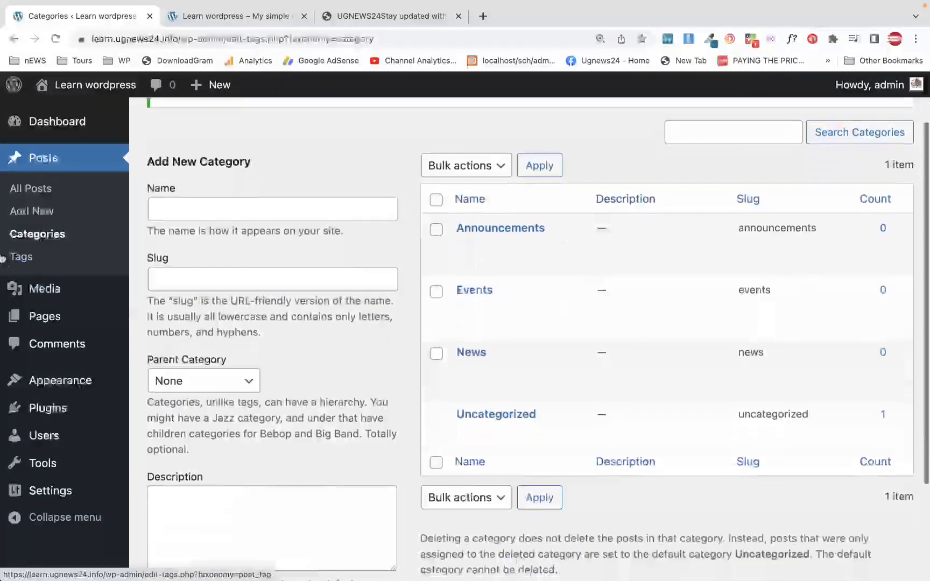
click(22, 235)
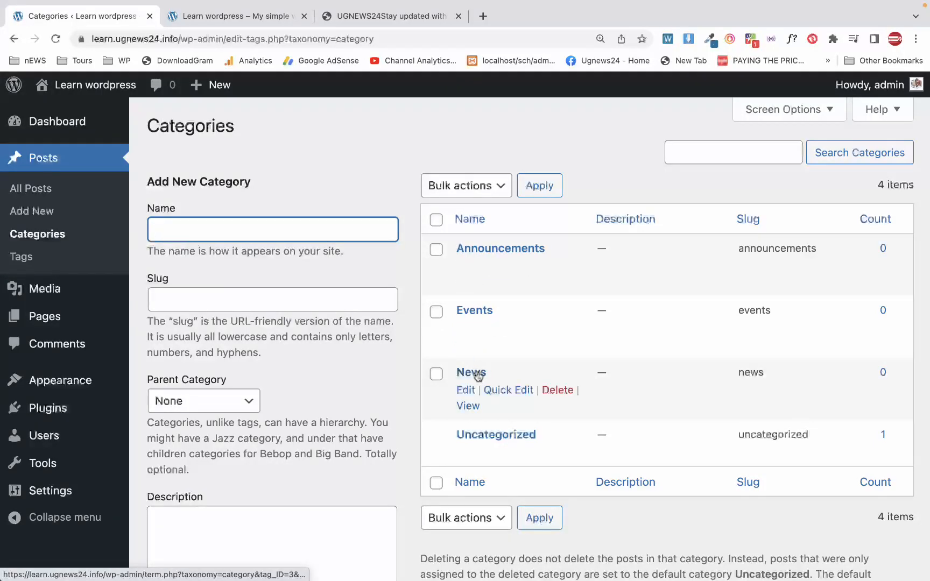
click(266, 180)
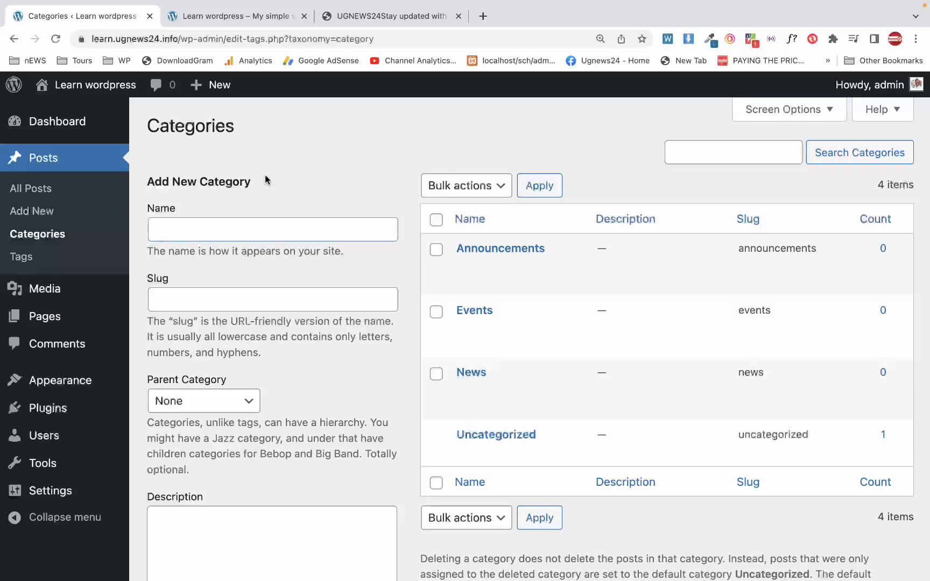
Step: Go from the categories page to the list of all posts and start a new post
click(24, 193)
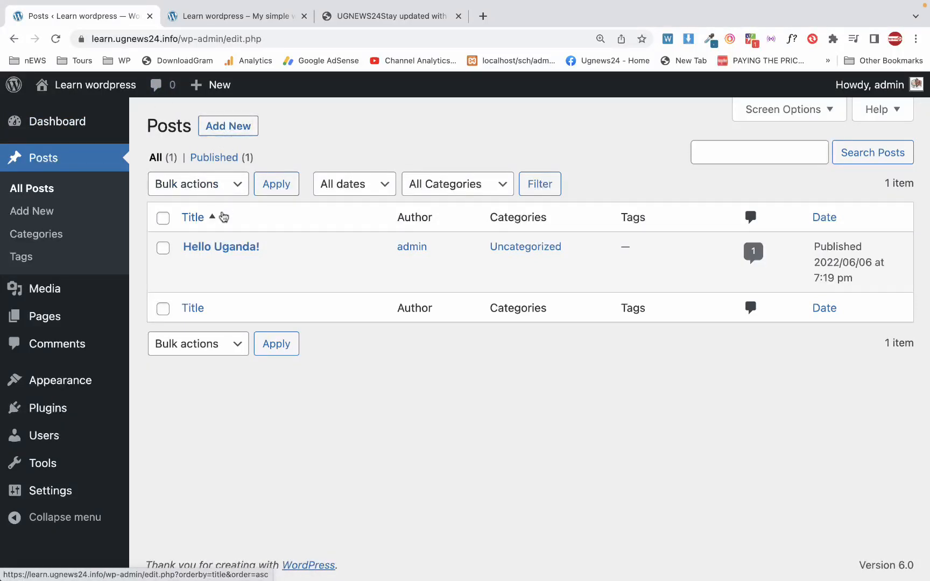
mouse_move(205, 88)
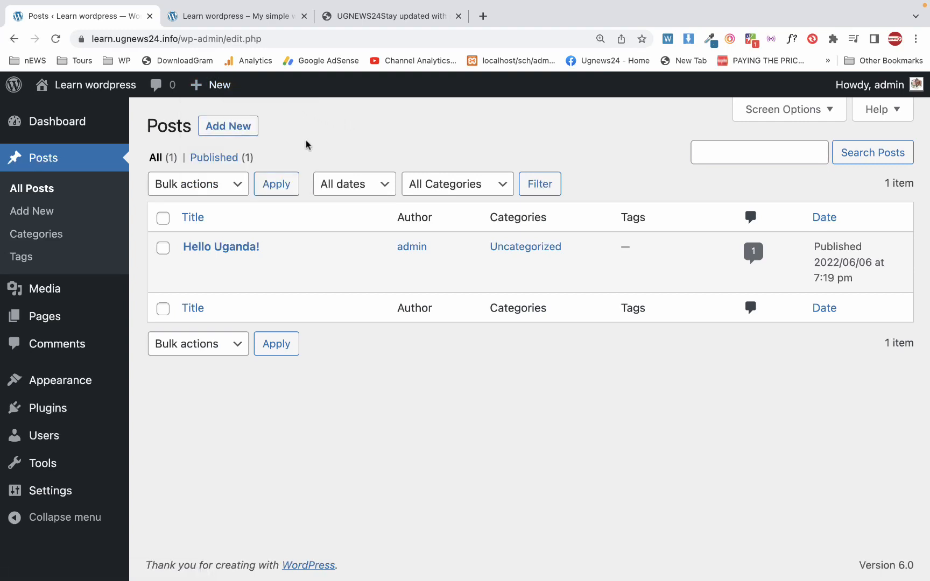
mouse_move(221, 107)
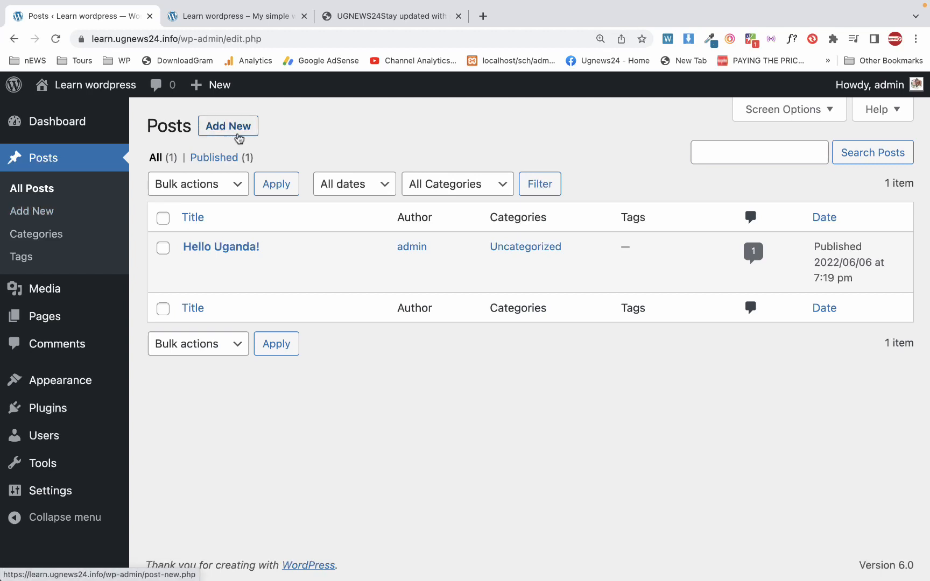
click(236, 133)
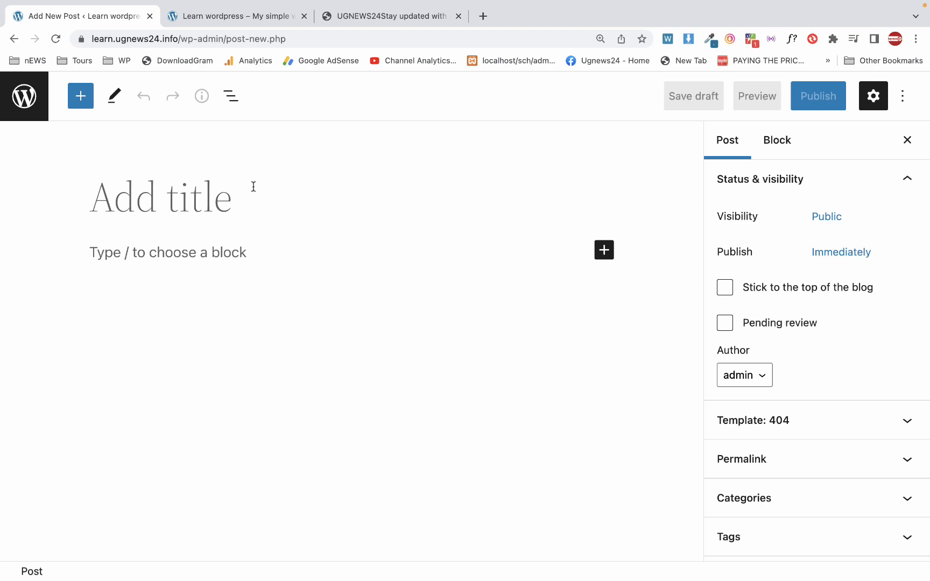
Step: Enter "how to create a wordpress post" as the new post's title
text(ho)
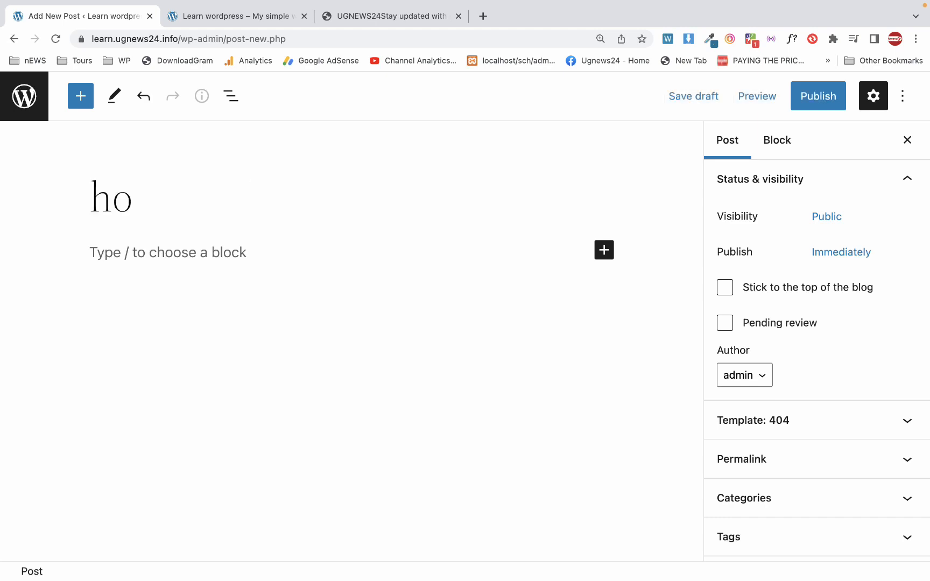
text(w to )
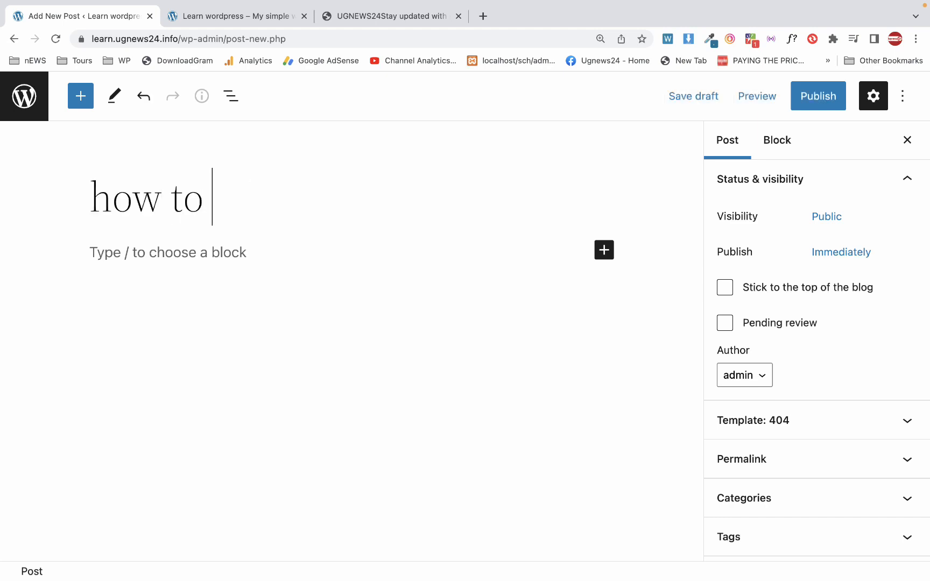
text(create)
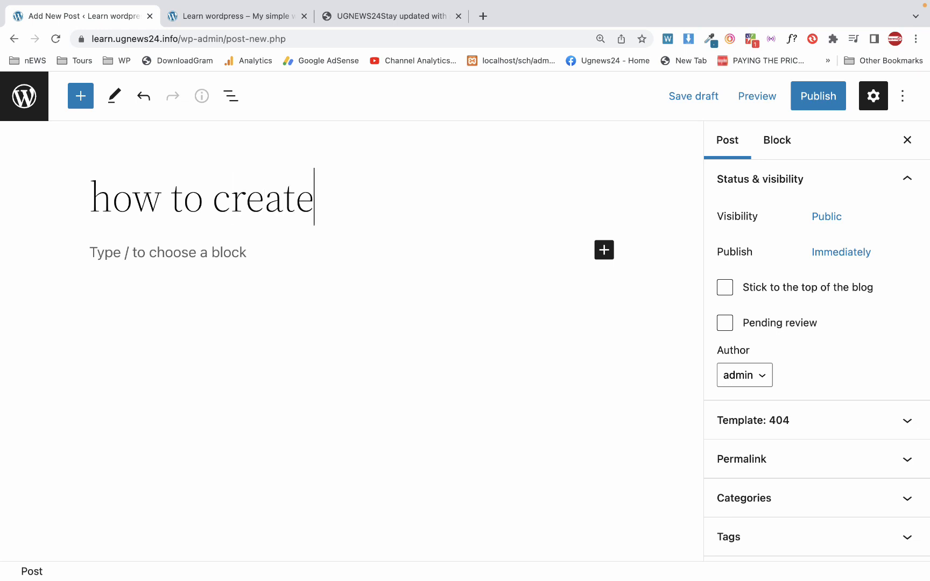
text( a wo)
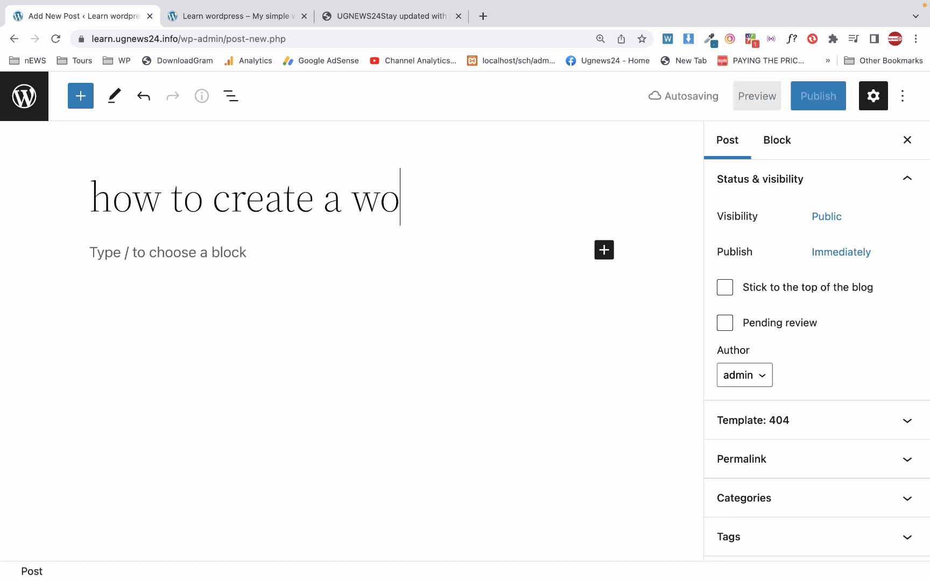
text(rdpress)
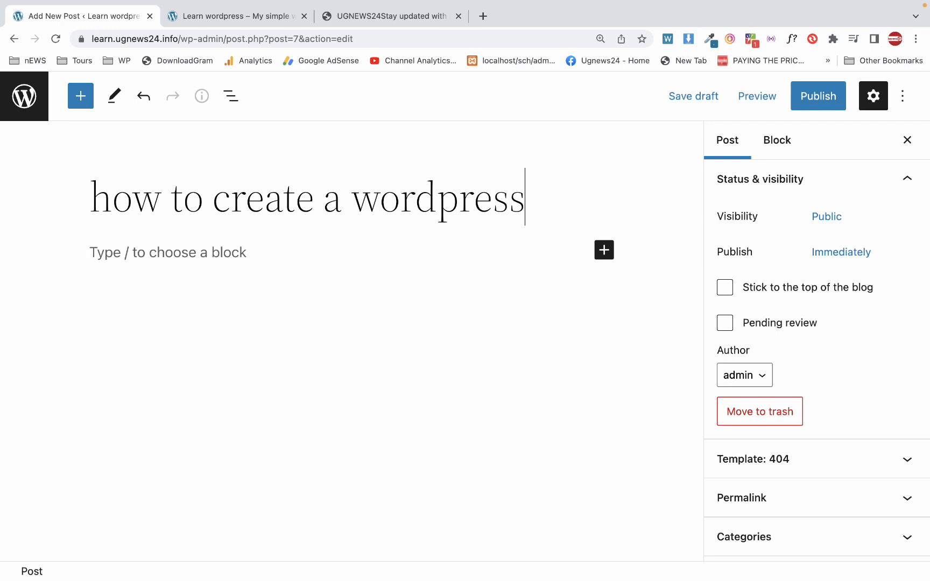
text( post)
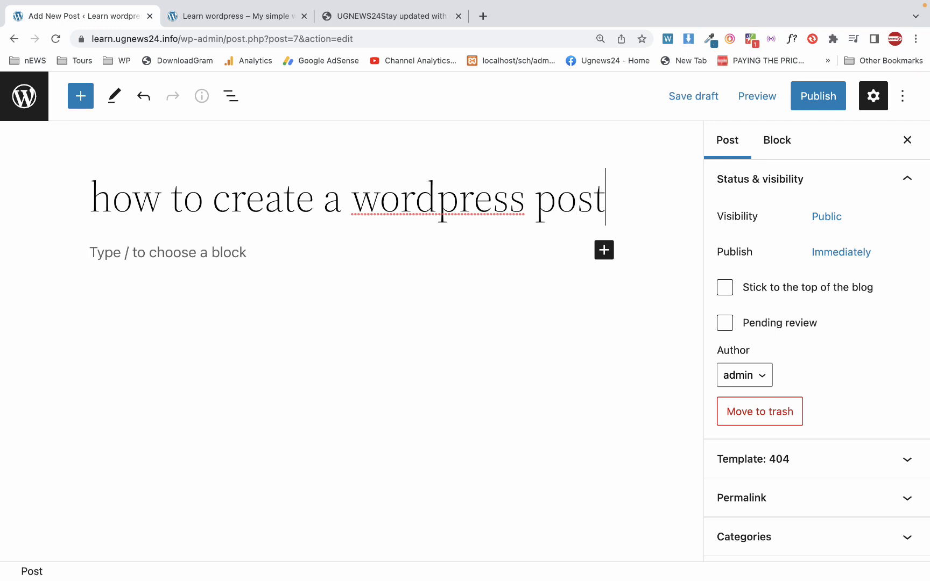
Step: Capitalize "Wordpress" and "How" in the title so it reads "How to create a Wordpress post"
right_click(439, 217)
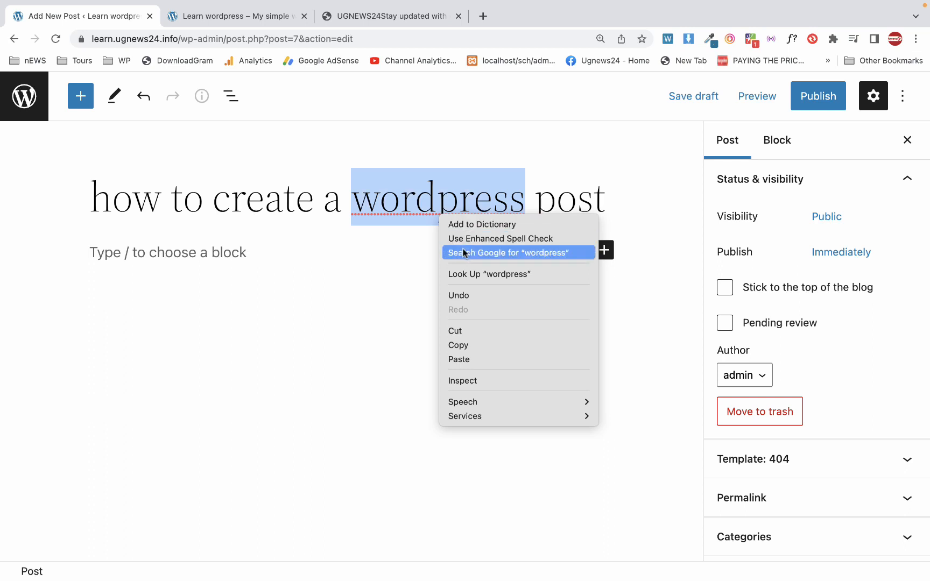
click(379, 198)
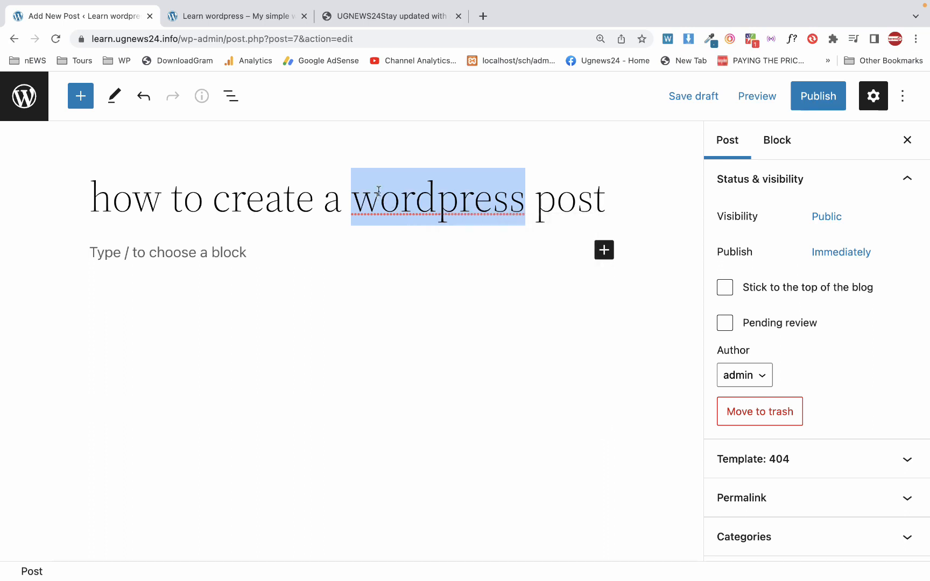
click(379, 198)
key(BackSpace)
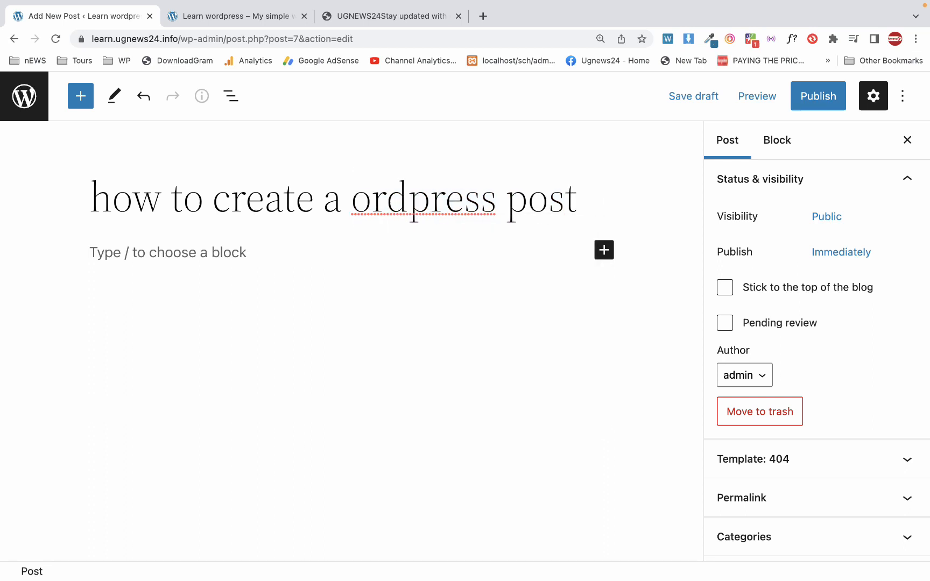
text(W)
click(558, 195)
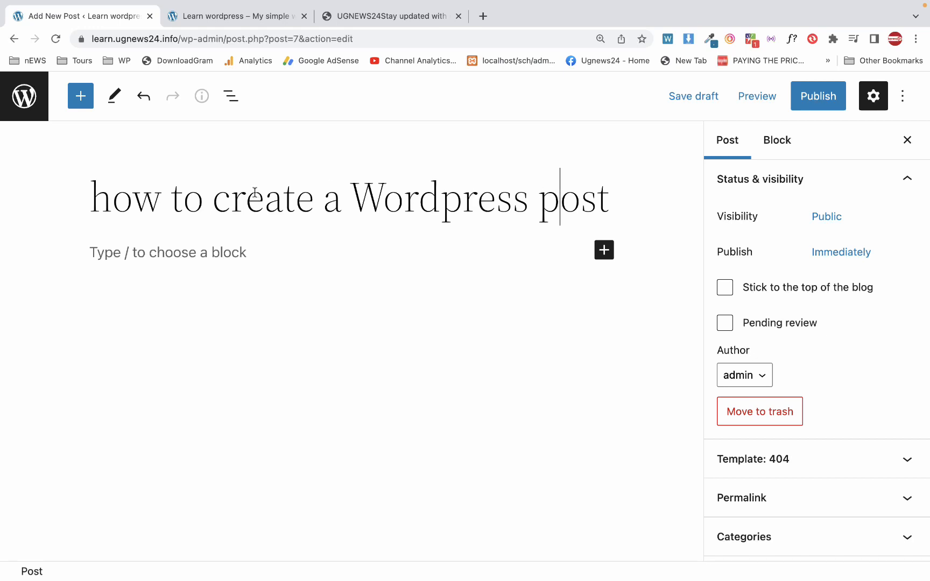
click(105, 193)
key(BackSpace)
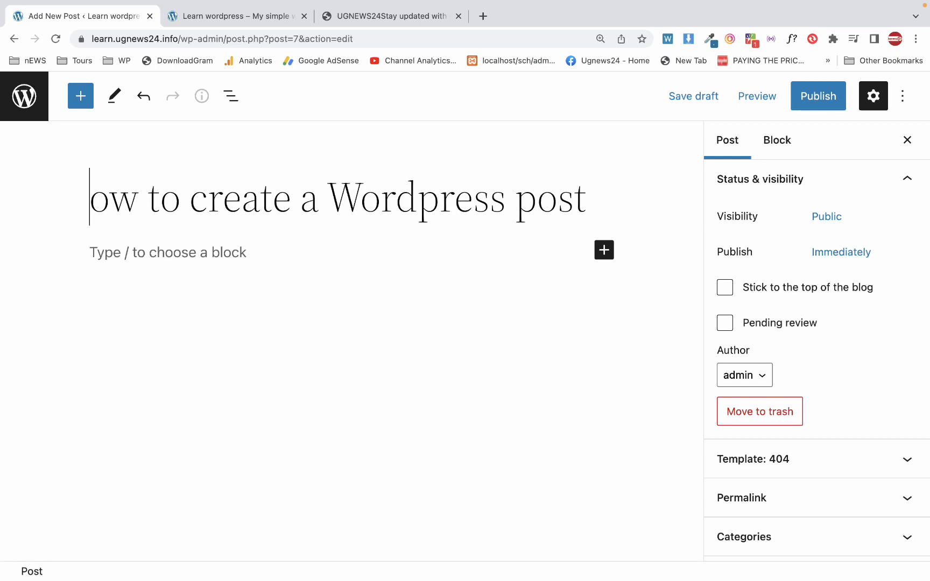
text(H)
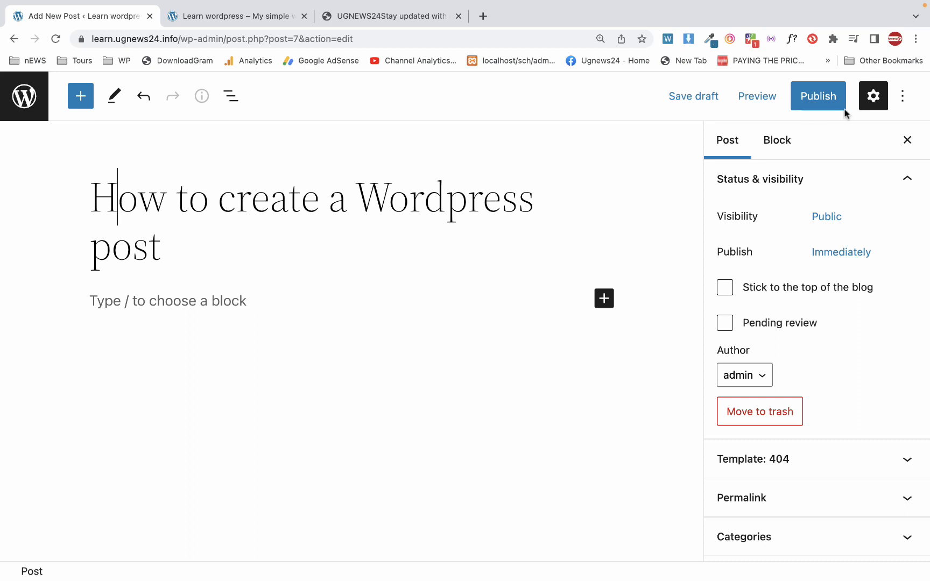
Step: Hide and show the editor's settings sidebar repeatedly to demonstrate it, leaving it open
click(874, 108)
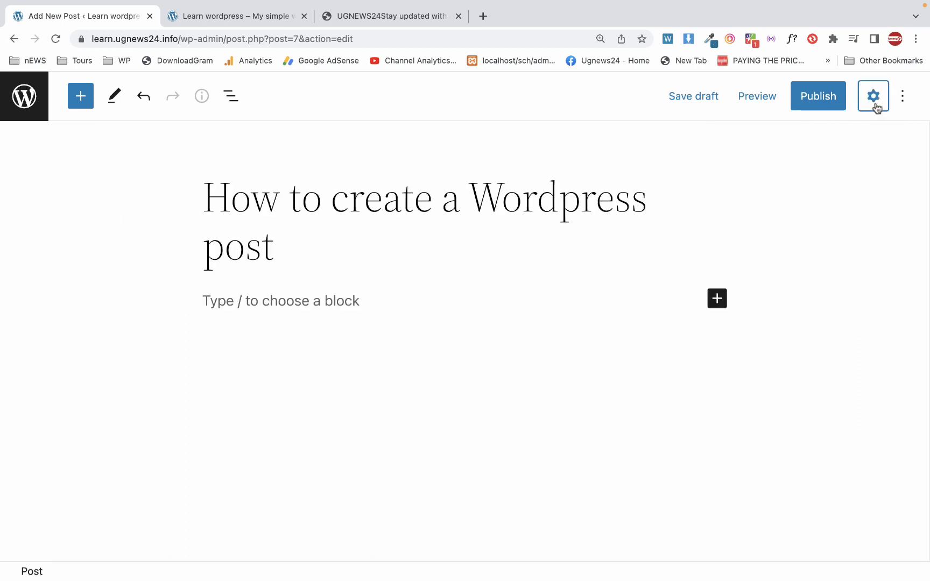
click(874, 106)
click(875, 107)
click(875, 107)
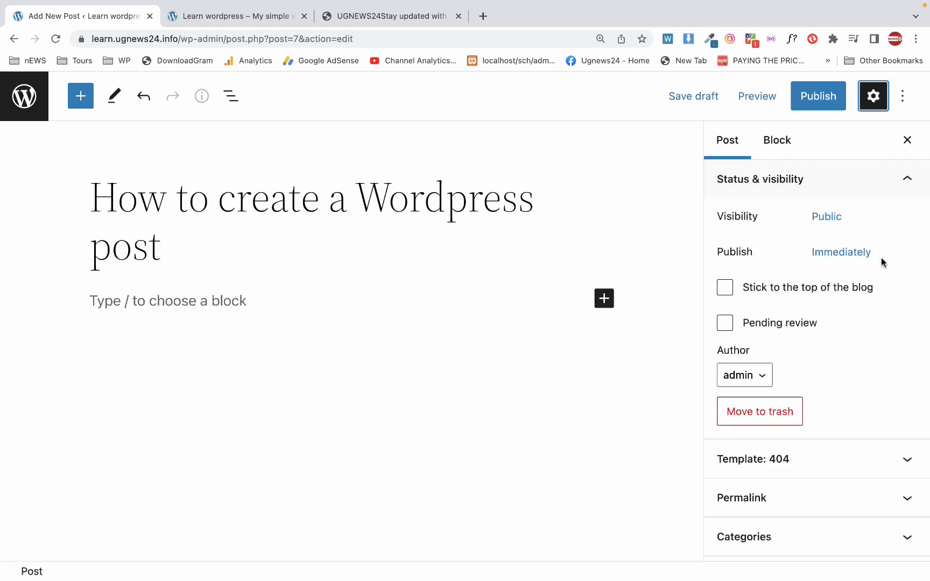
click(861, 104)
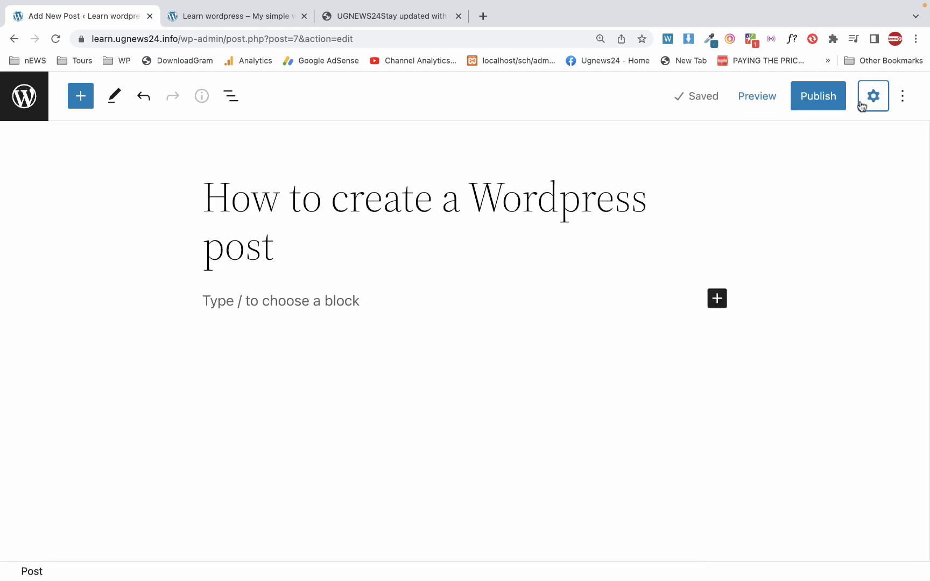
click(861, 104)
click(861, 105)
click(861, 105)
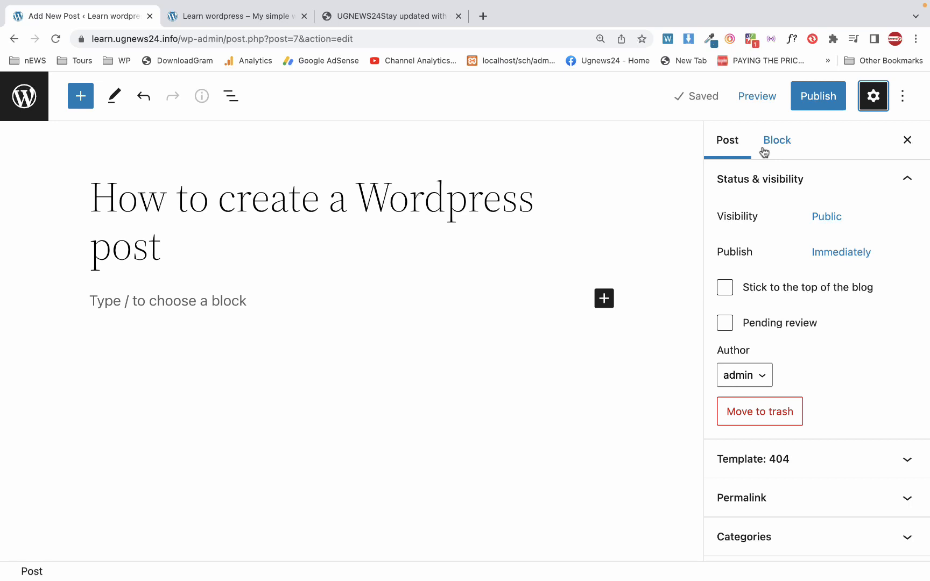
Step: Look through the Post settings and the Block settings of the new post, returning to the Post settings
click(729, 143)
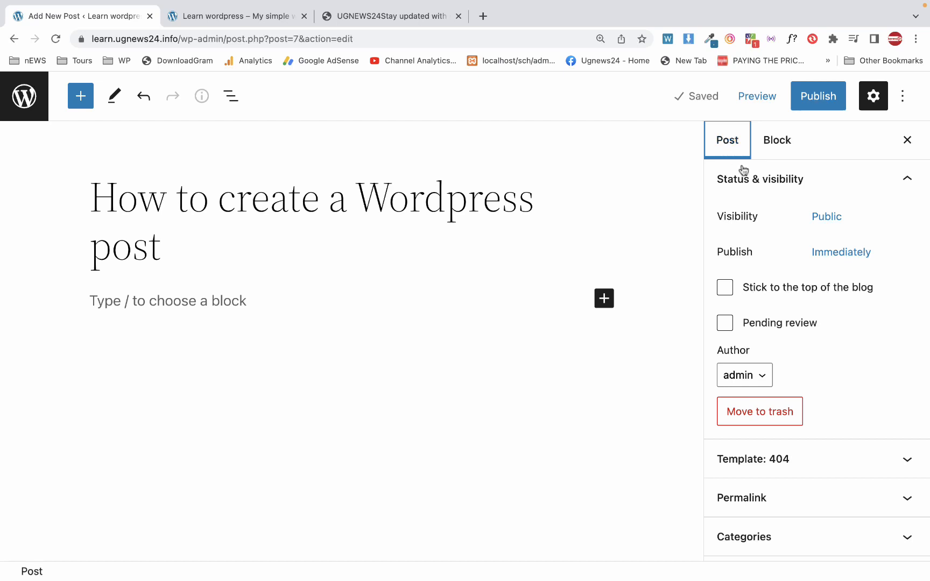
scroll(783, 246, down, 1)
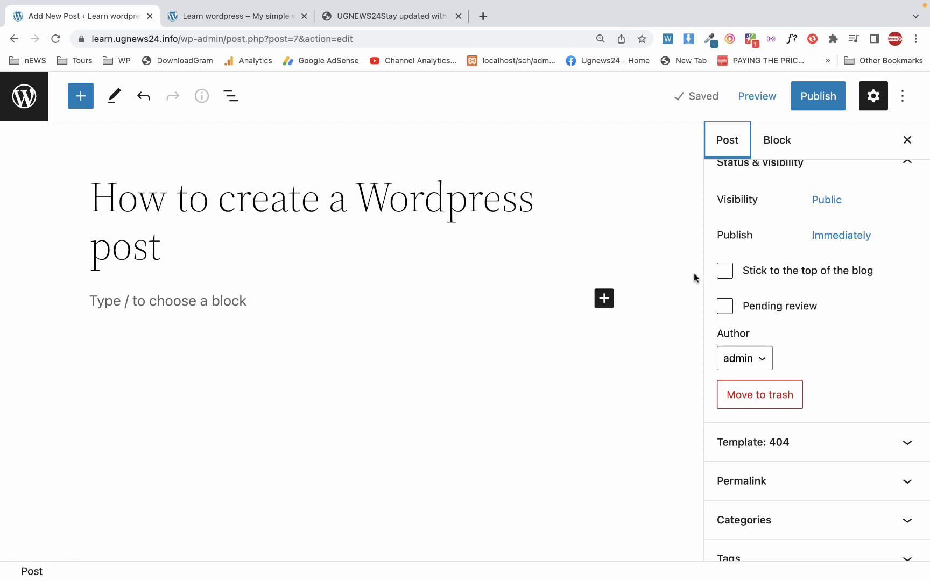
click(773, 150)
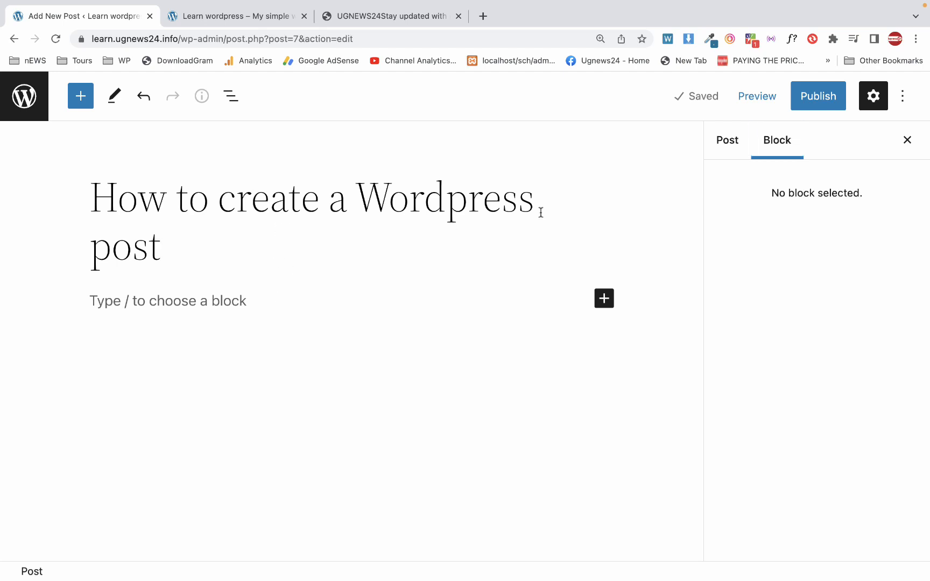
click(731, 144)
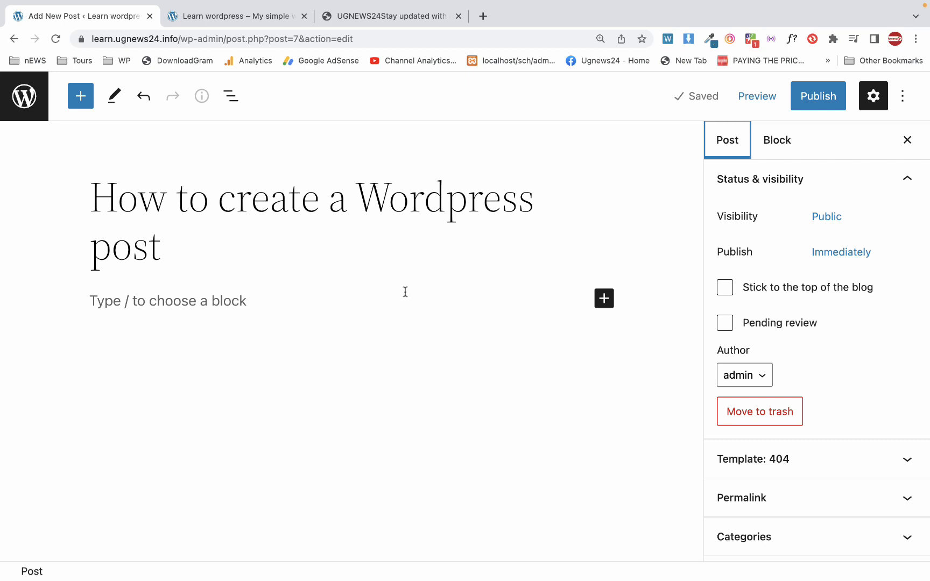
drag(315, 242, 110, 219)
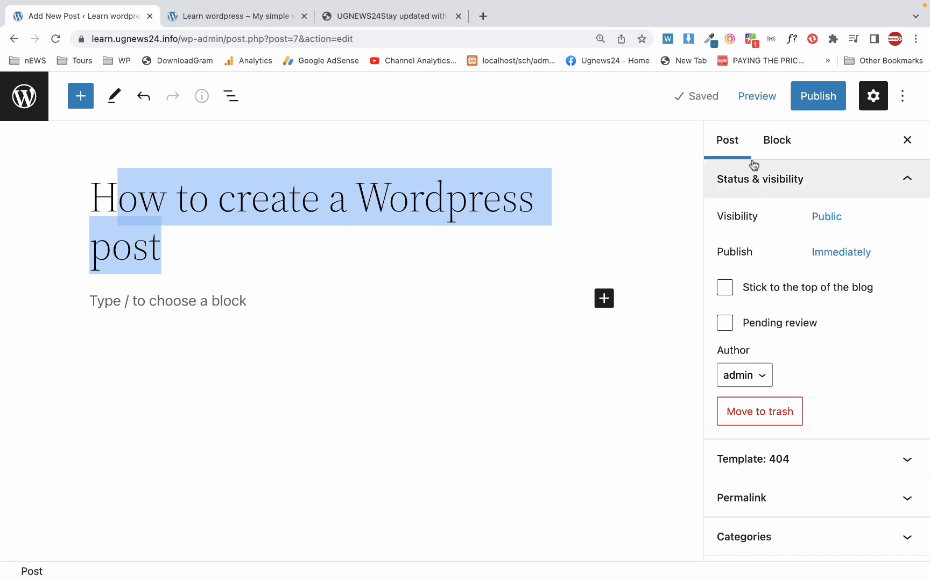
Step: Open the post's visibility options and try Private, cancelling the private publishing
click(833, 221)
click(833, 220)
click(834, 220)
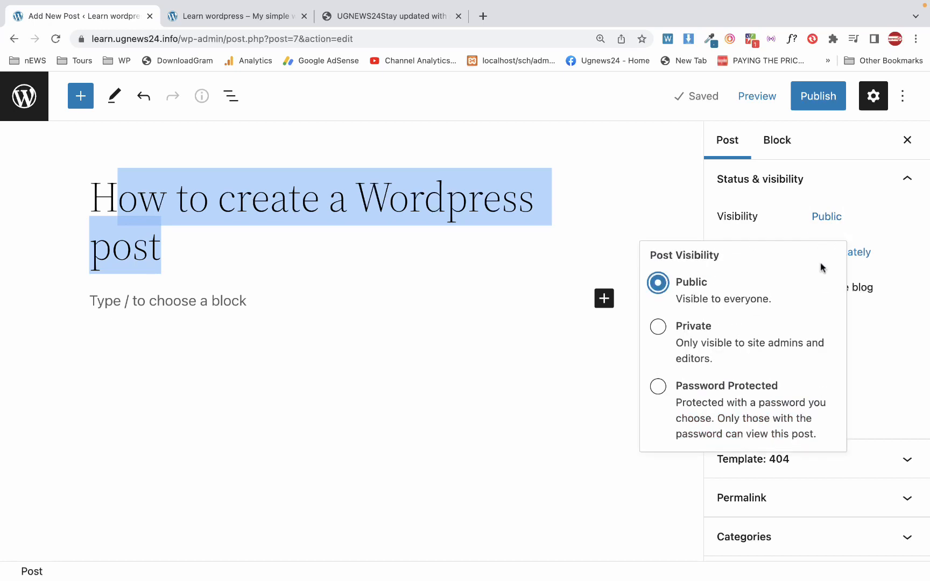
click(658, 327)
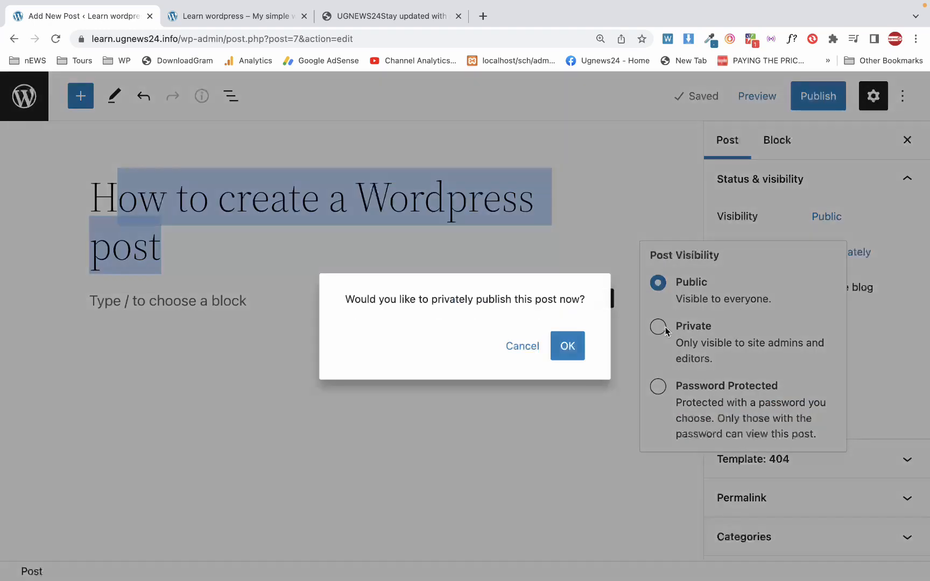
click(537, 350)
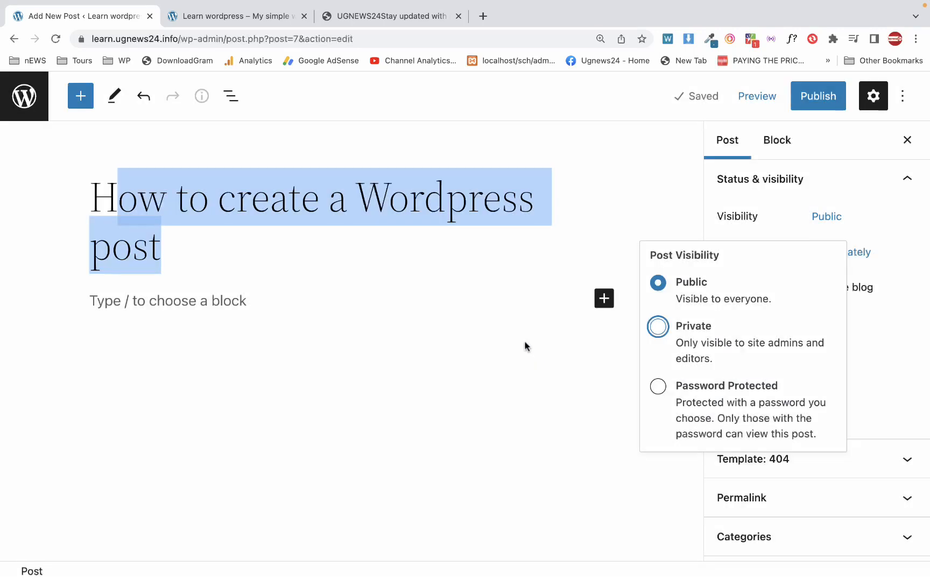
Step: Try the Password Protected and Private visibility options, return the post to Public and close the visibility options
click(658, 396)
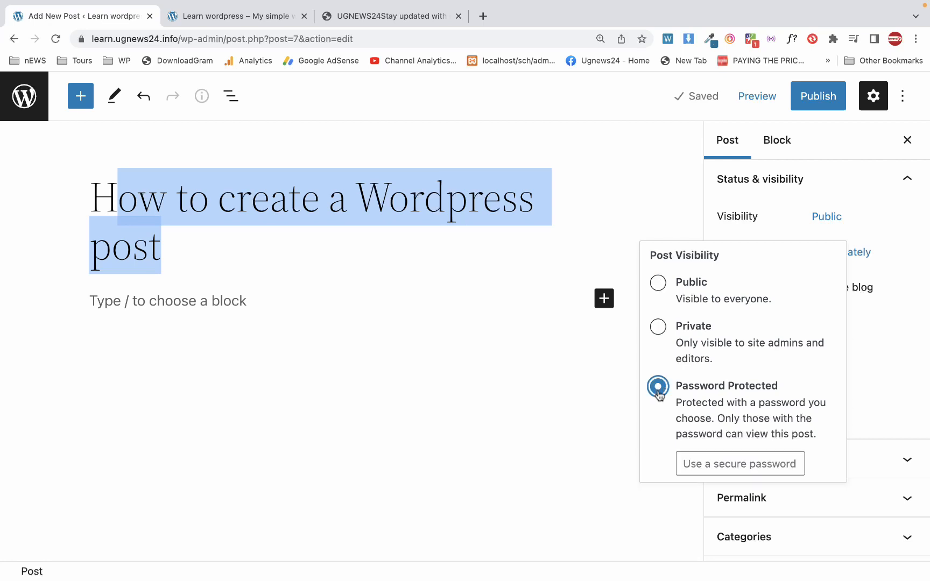
click(699, 472)
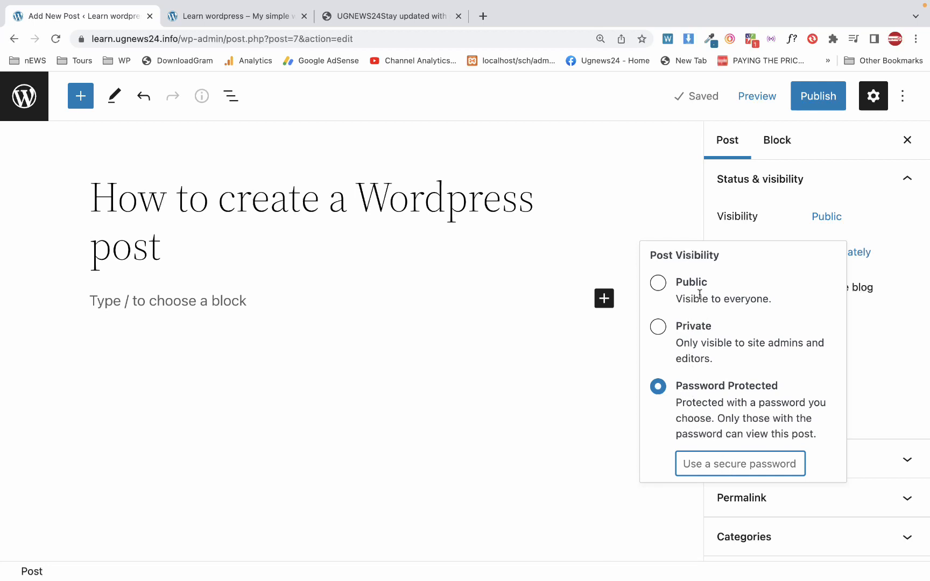
click(657, 327)
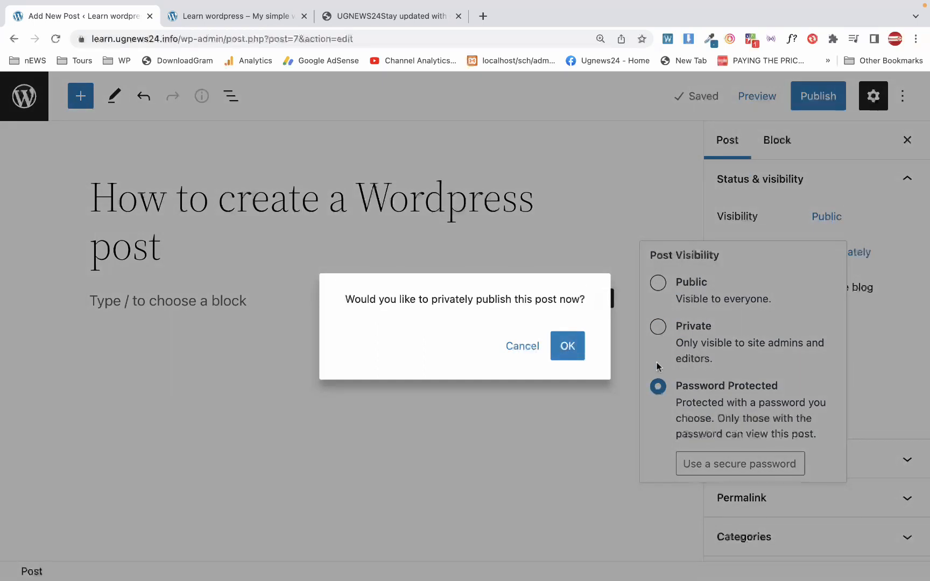
click(522, 346)
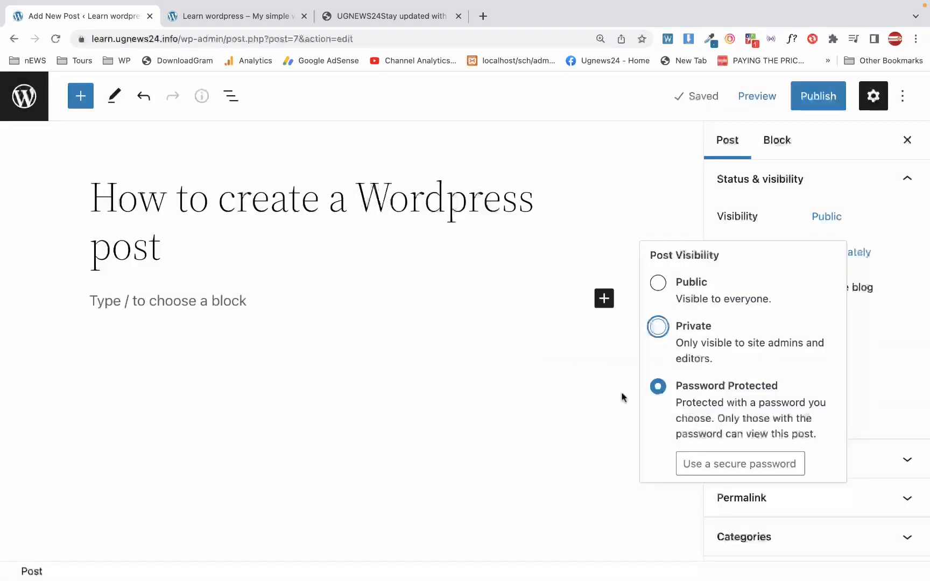
click(661, 390)
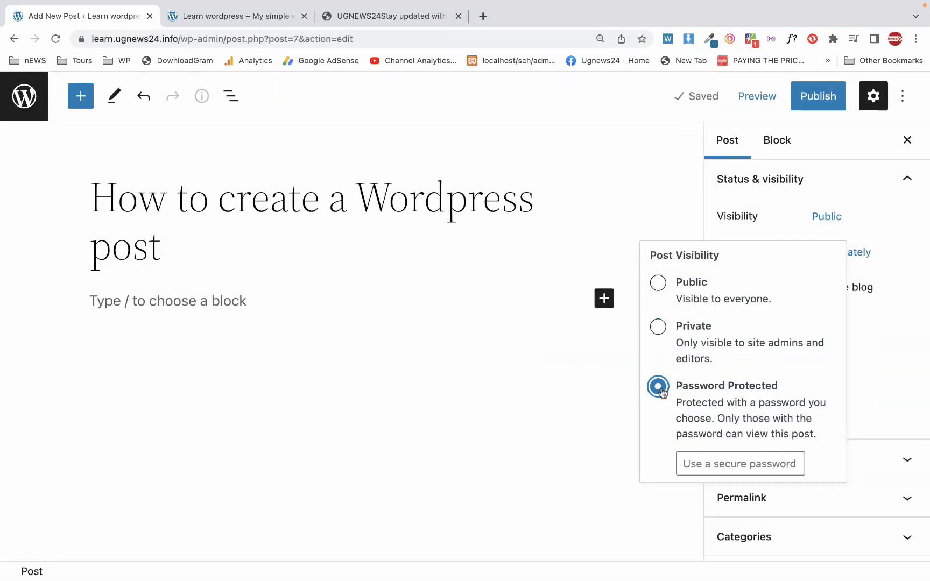
click(661, 285)
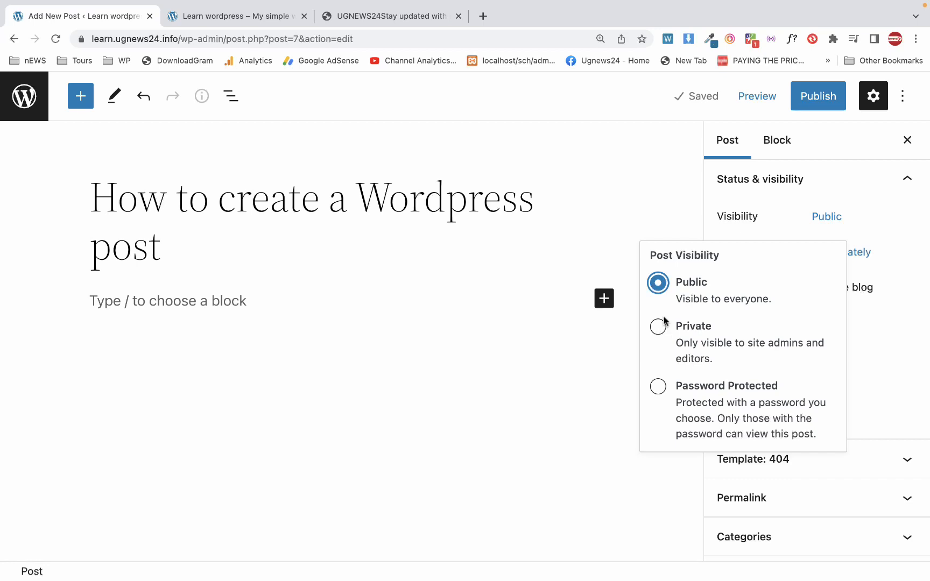
click(814, 225)
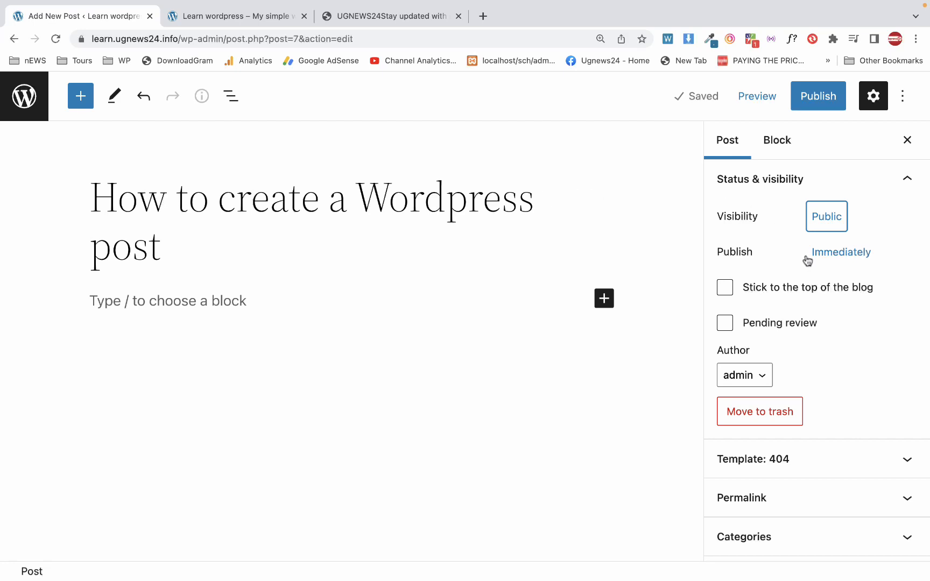
Step: Open the post's publish schedule and set its month to March
click(828, 260)
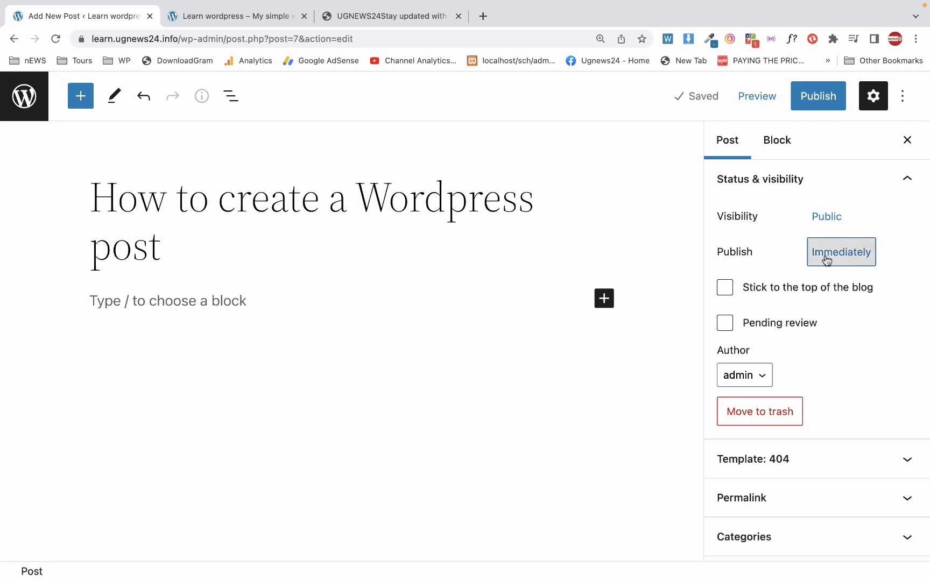
click(827, 261)
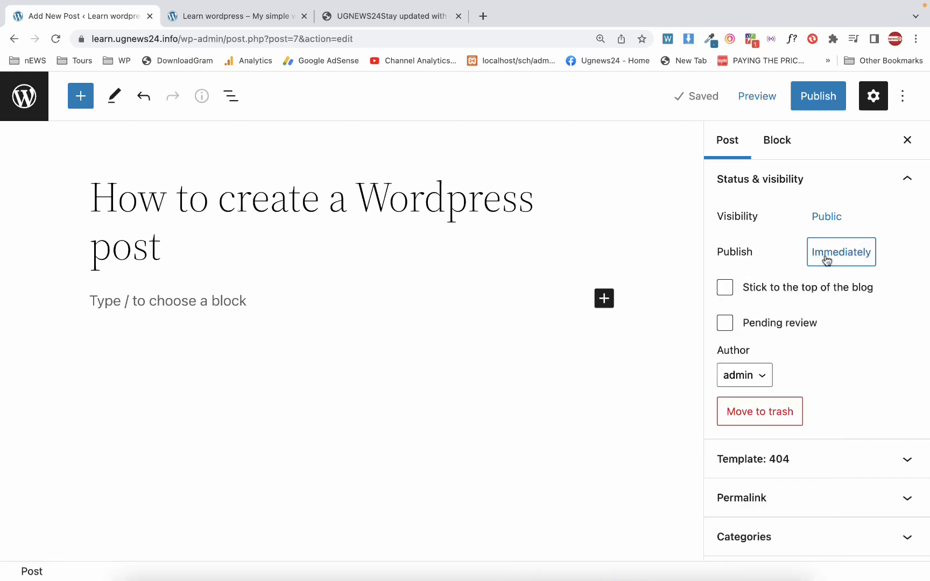
click(827, 261)
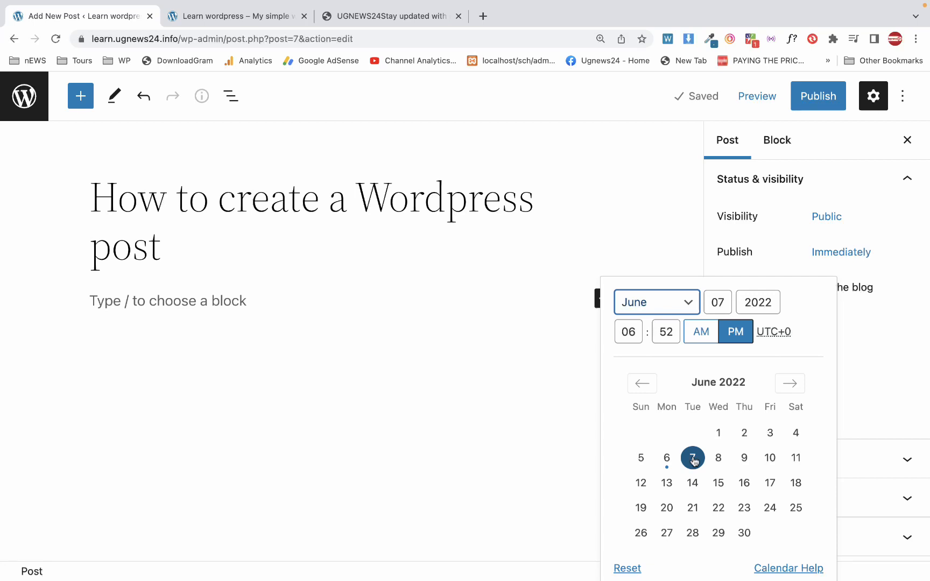
click(664, 303)
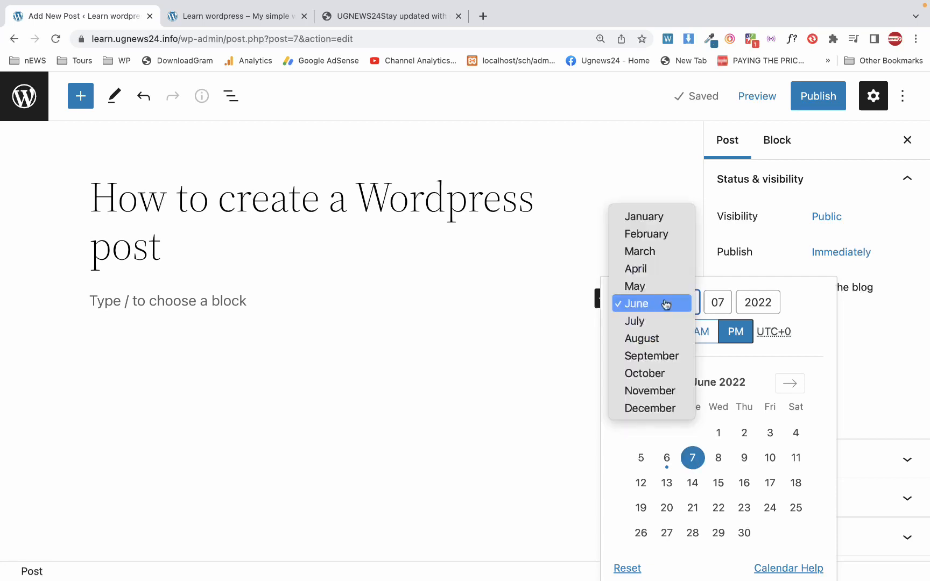
click(640, 252)
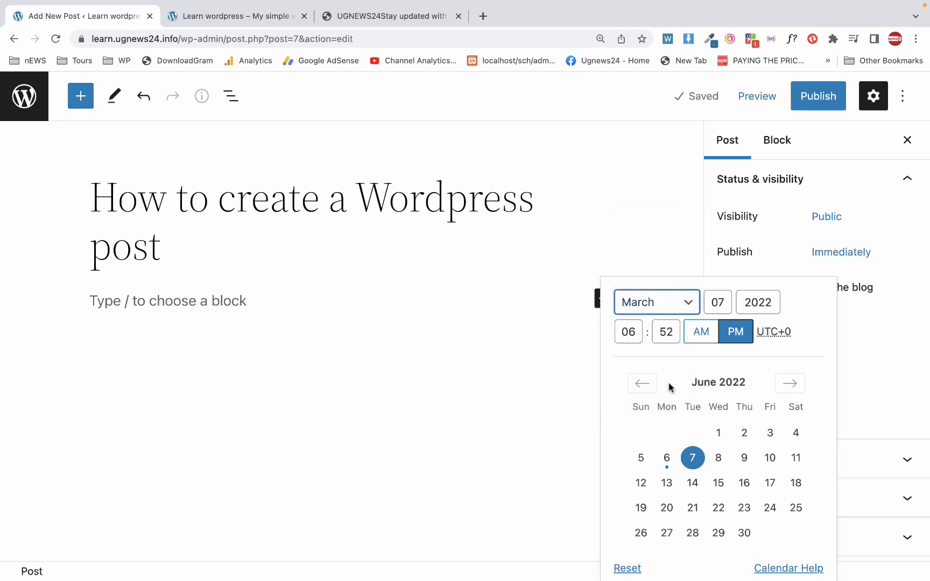
click(646, 389)
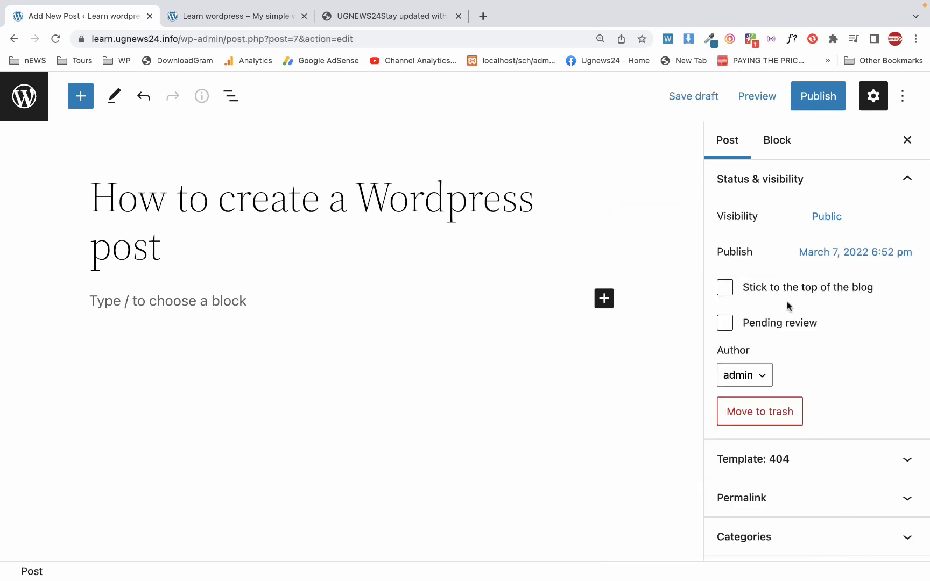
Step: Reopen the publish schedule and set the day to 09
click(804, 257)
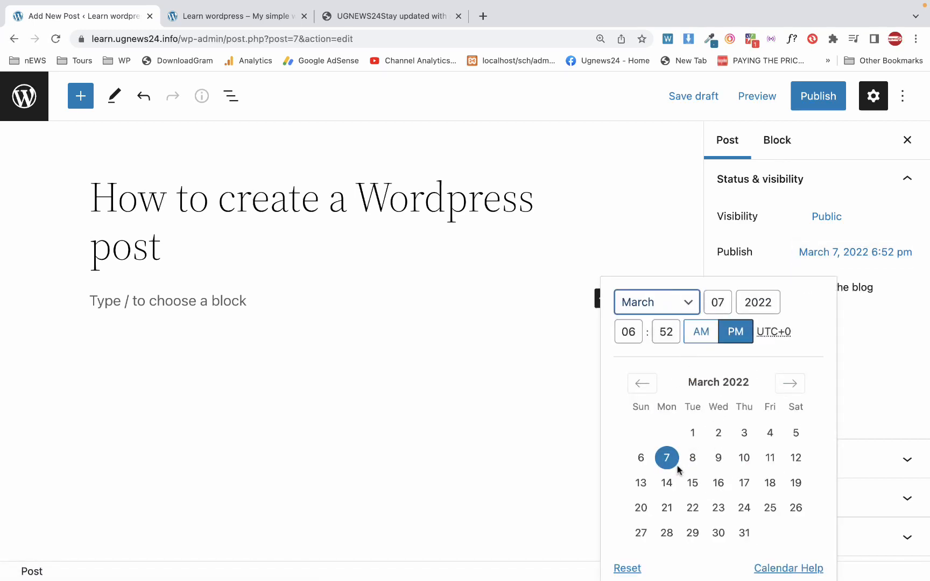
click(715, 306)
key(BackSpace)
text(9)
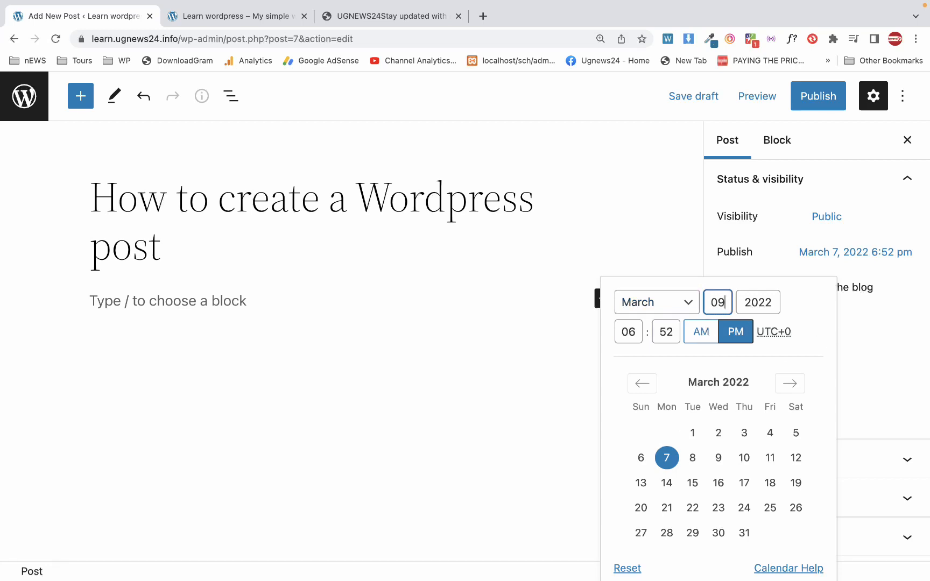
click(753, 309)
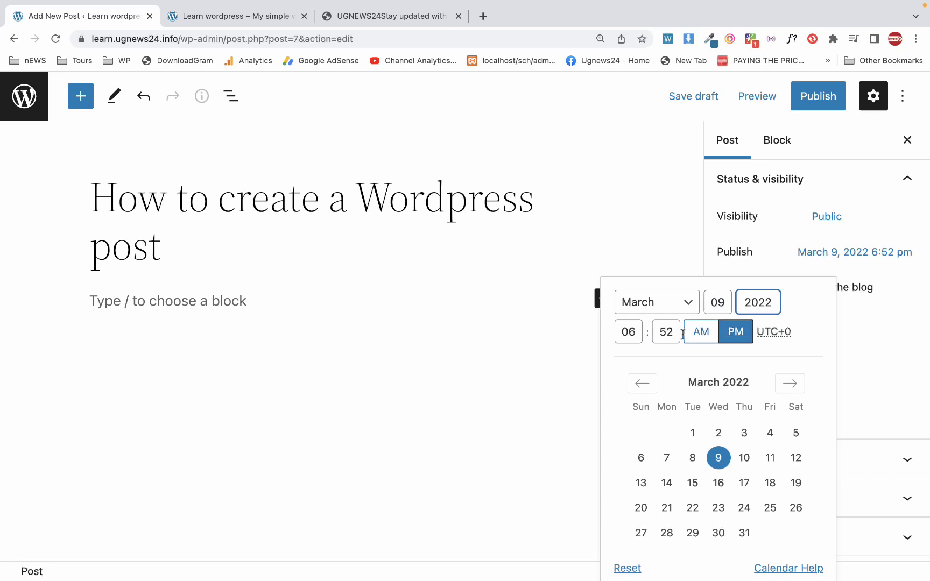
Step: Set the scheduled publish time to 12:00
drag(635, 330, 612, 335)
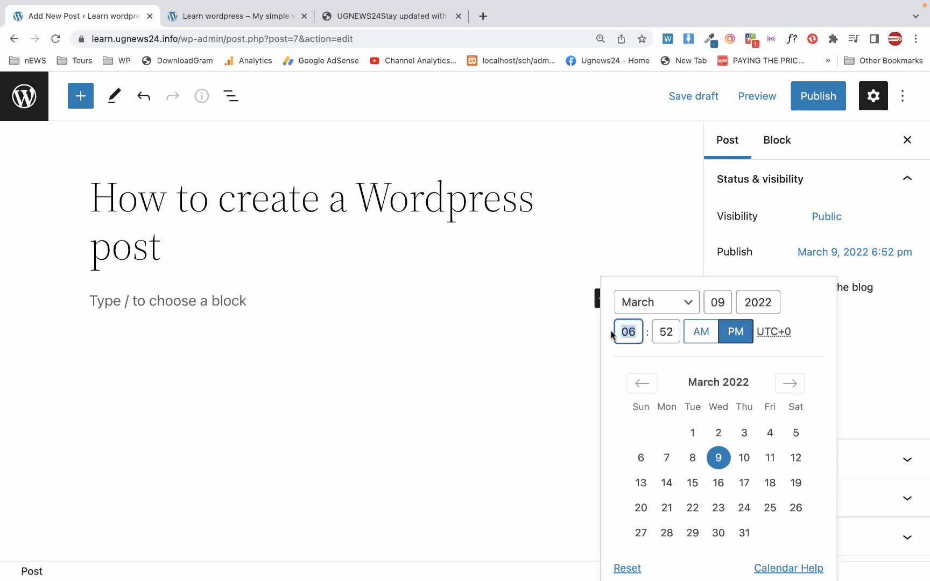
text(12)
click(667, 338)
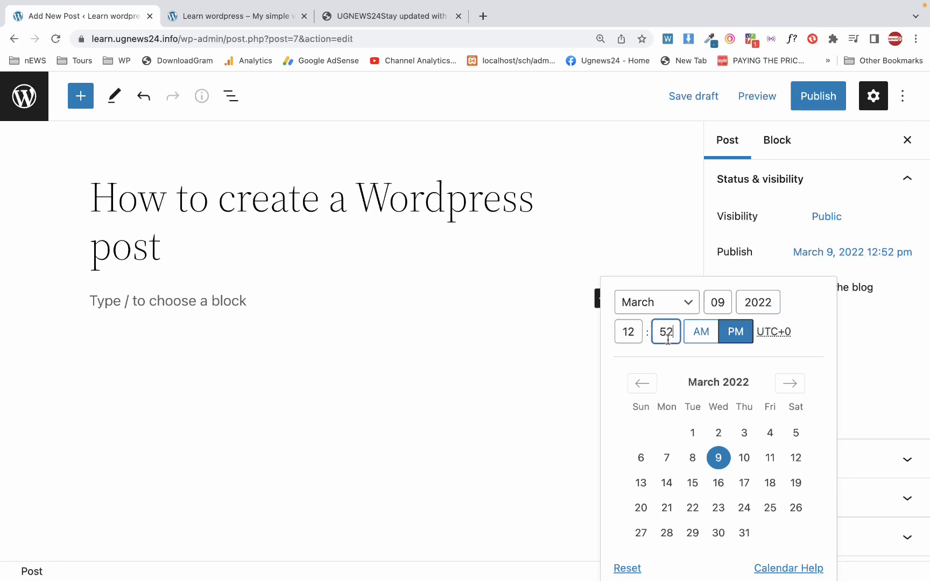
key(BackSpace)
key(BackSpace)
text(00)
Step: Reschedule the post for August 1, 2022, trying other days of that month in the calendar as well
click(681, 312)
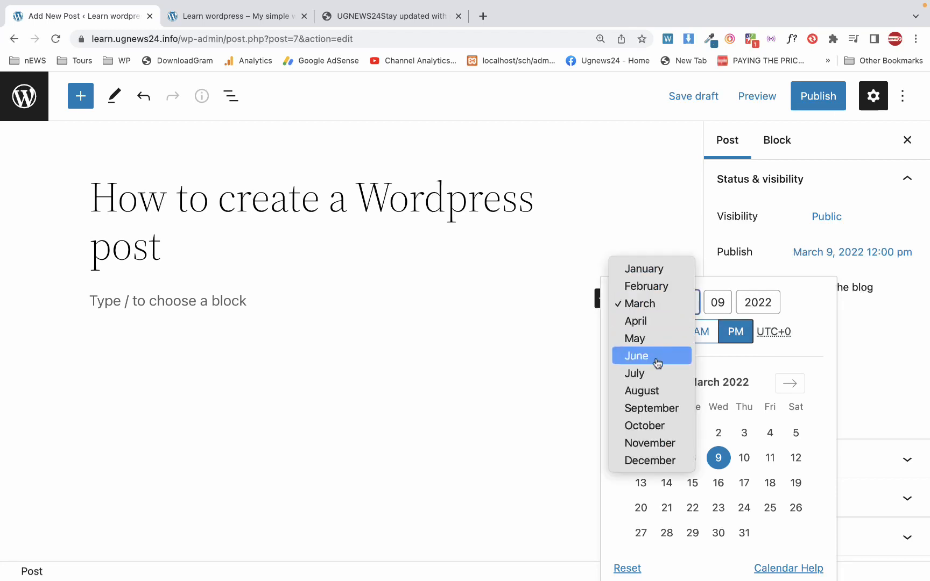
click(643, 391)
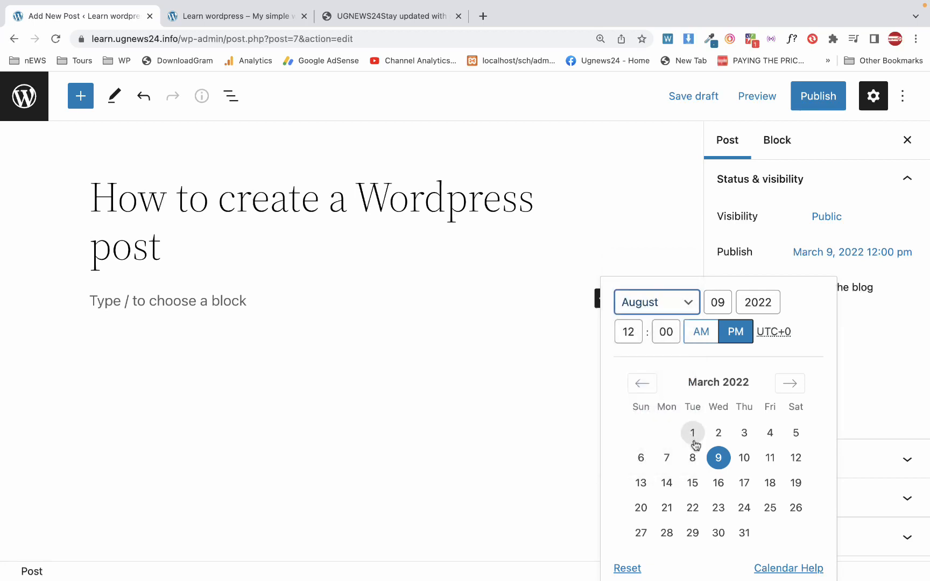
click(817, 262)
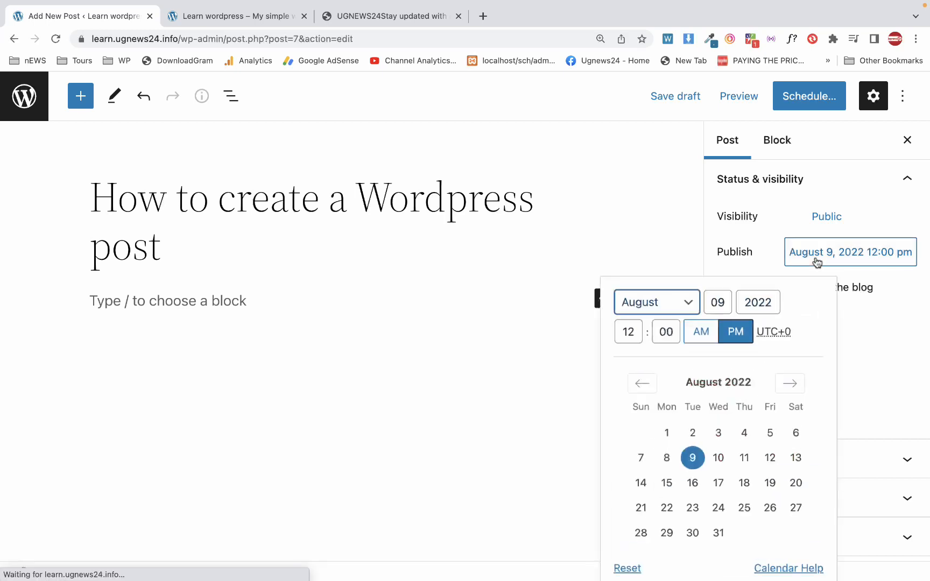
click(723, 307)
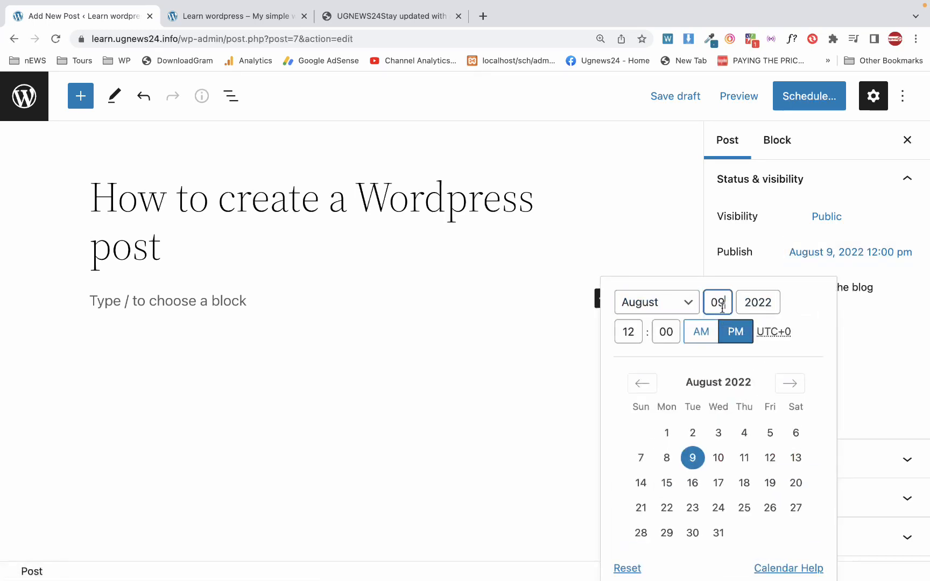
click(681, 433)
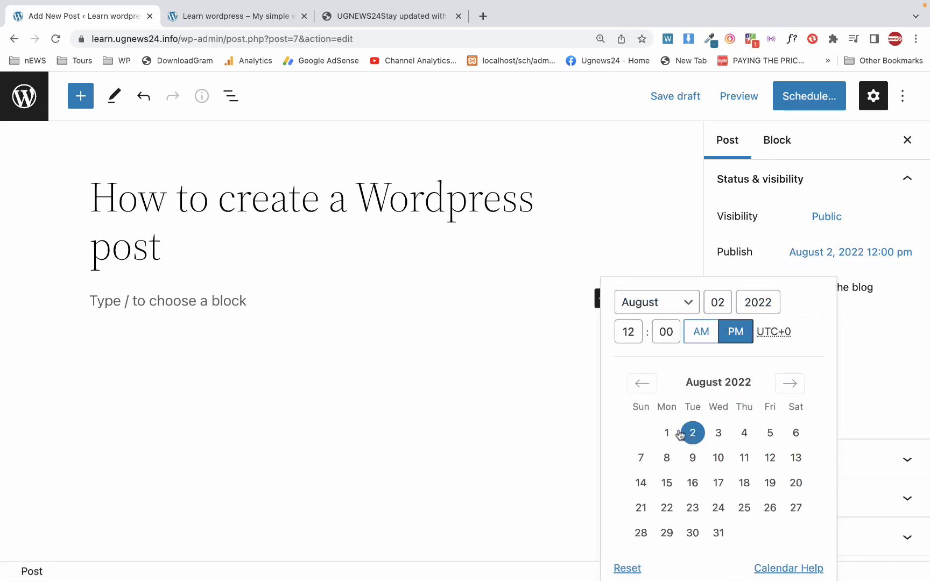
click(667, 433)
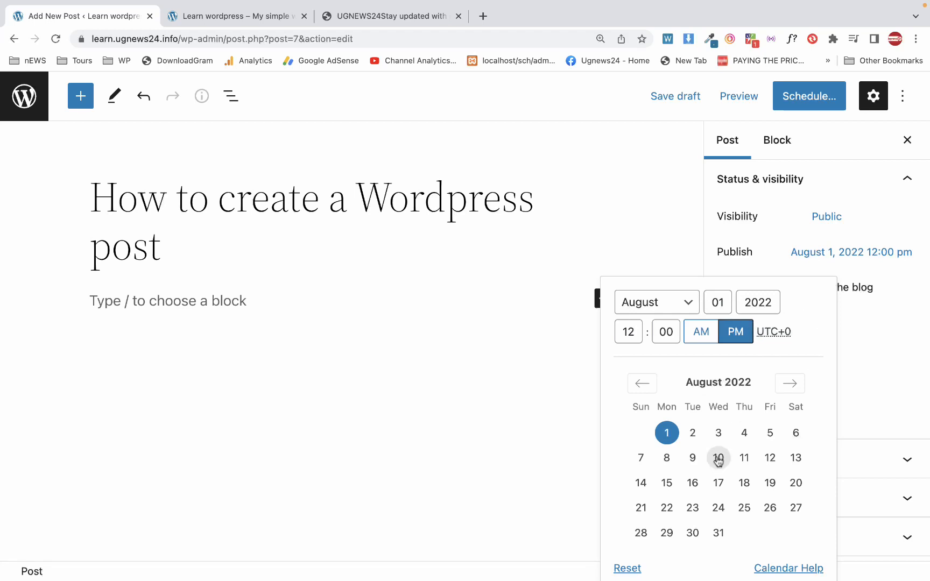
click(718, 459)
click(692, 434)
click(667, 434)
Step: Close the publish calendar, then view the post's visibility options and close them again
click(814, 226)
click(813, 226)
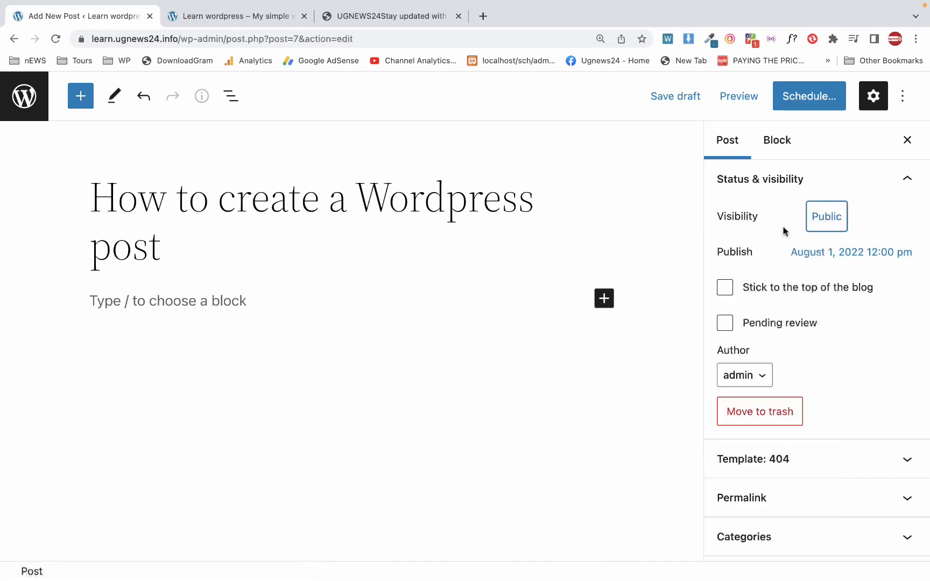
click(793, 271)
click(828, 220)
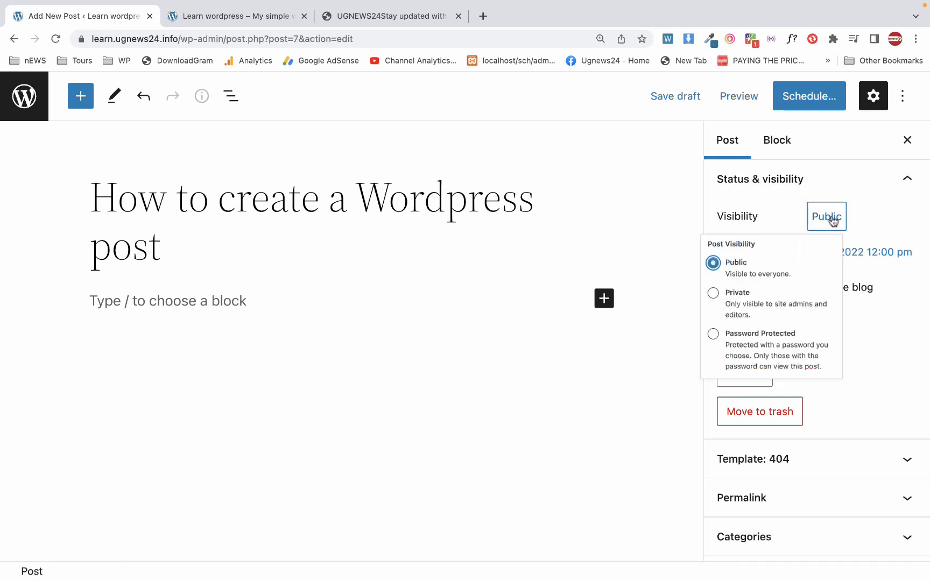
click(831, 218)
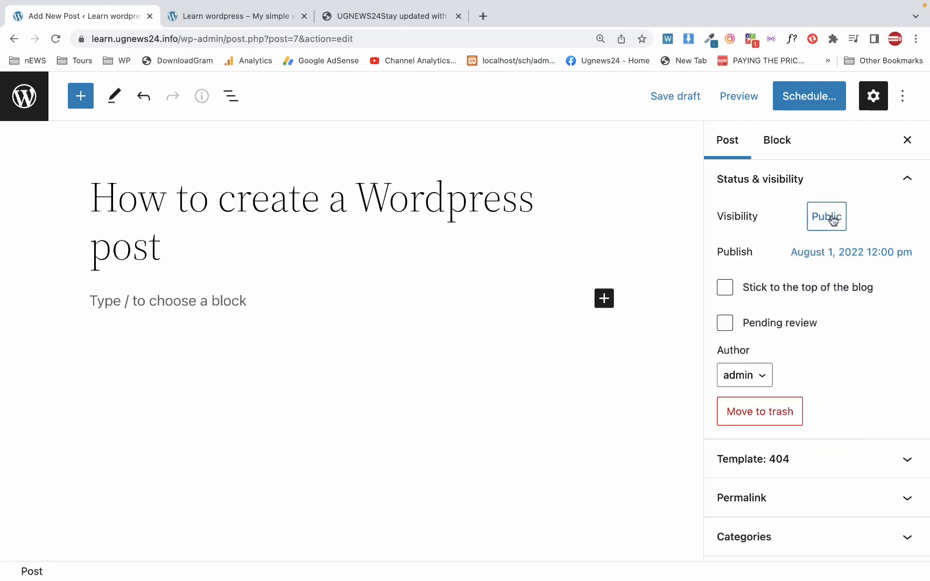
Step: Reset the publish schedule to Immediately, try June 7 in the calendar and reset it again
click(840, 256)
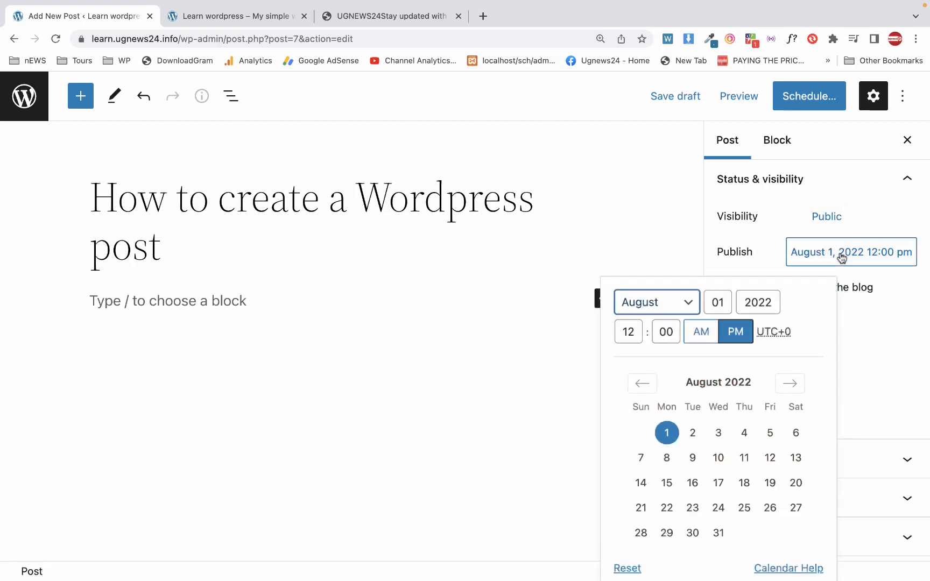
click(628, 568)
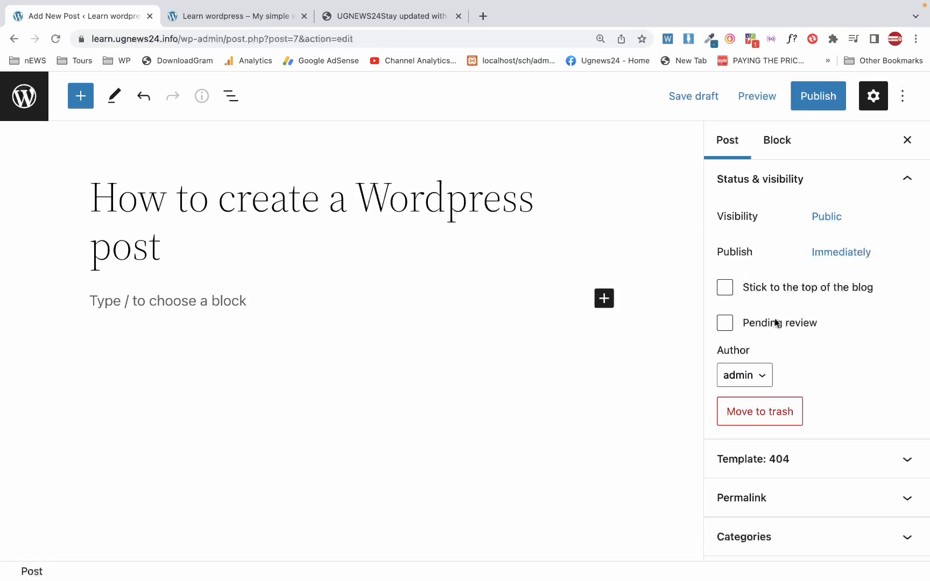
click(826, 255)
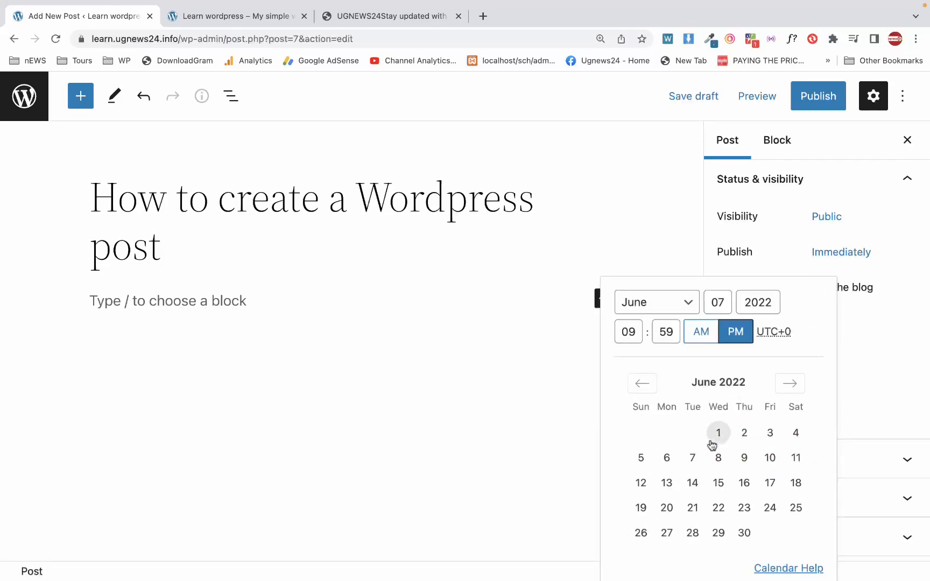
click(692, 458)
click(630, 570)
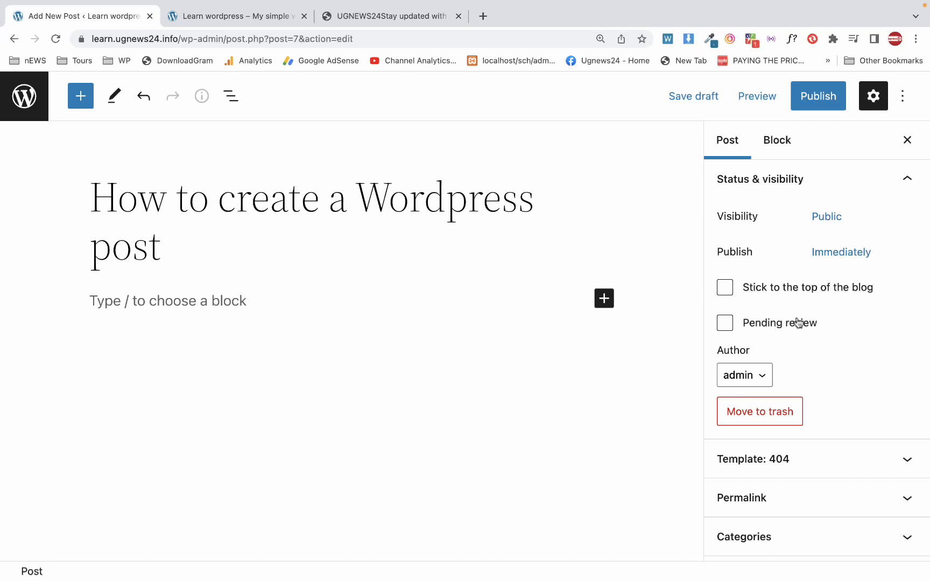
Step: Turn the Pending review option on and off again for the post
scroll(798, 321, down, 1)
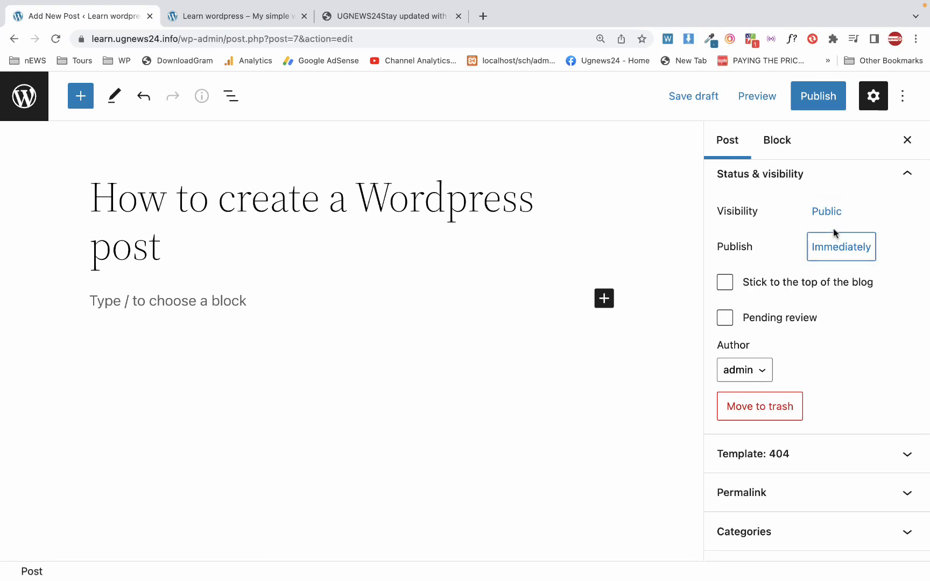
scroll(774, 339, down, 1)
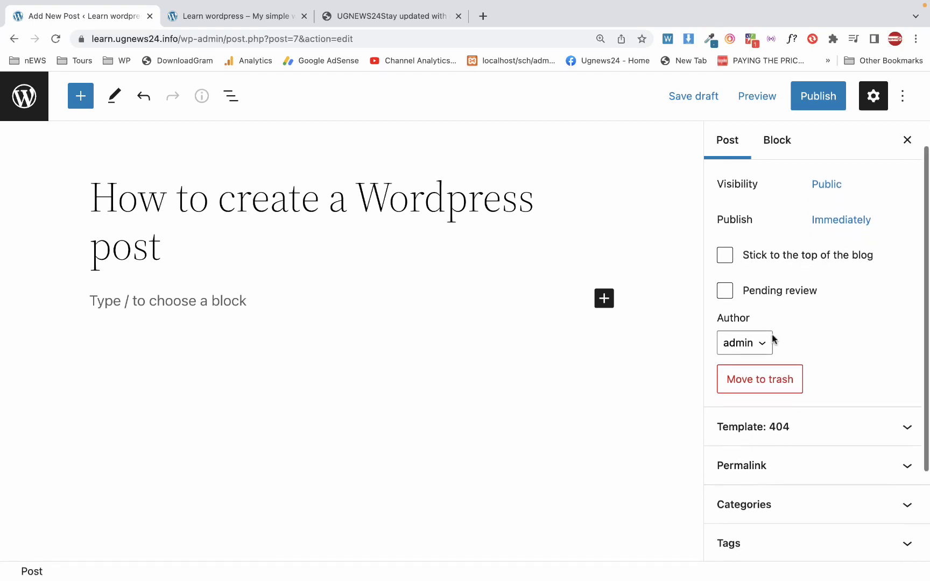
click(725, 289)
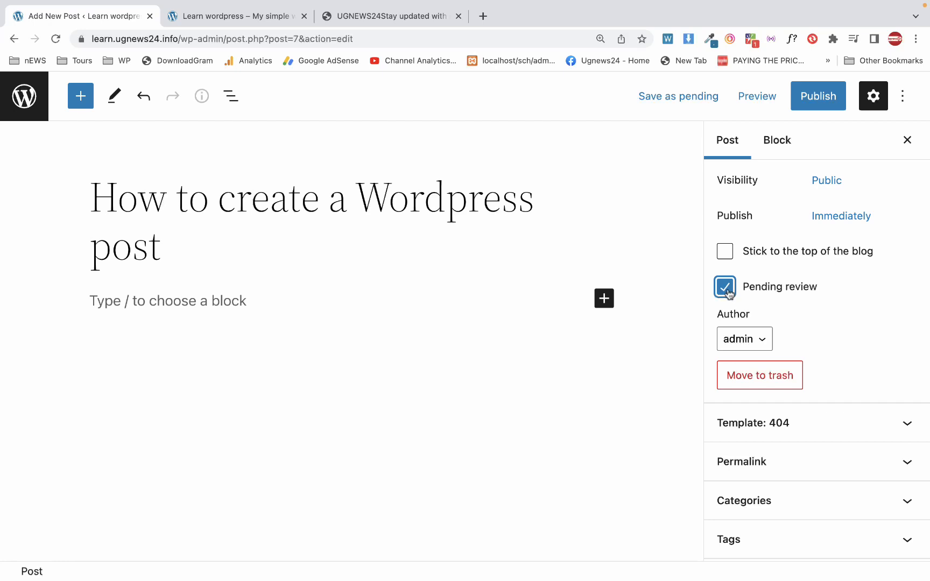
click(726, 290)
Step: Look through the available authors for the post, keeping admin
click(739, 344)
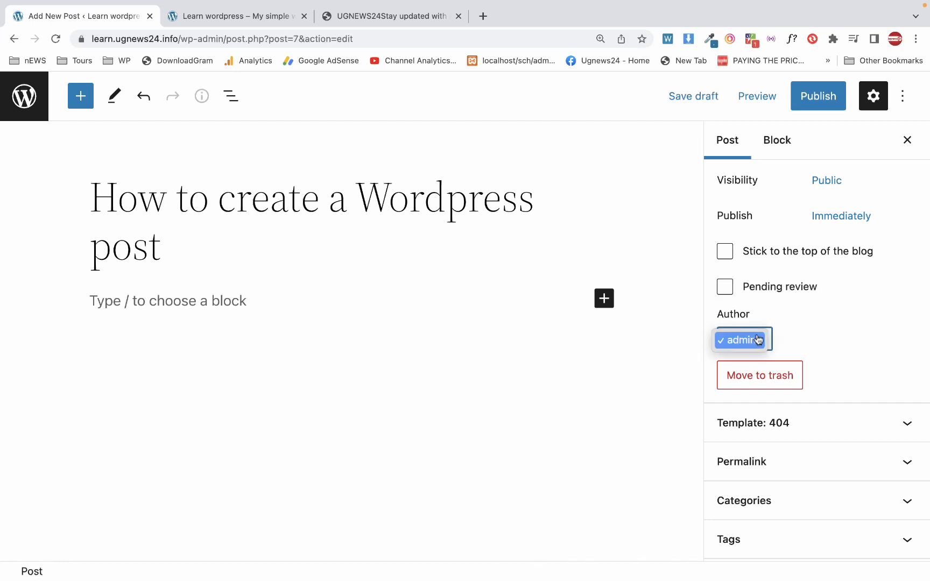
click(770, 330)
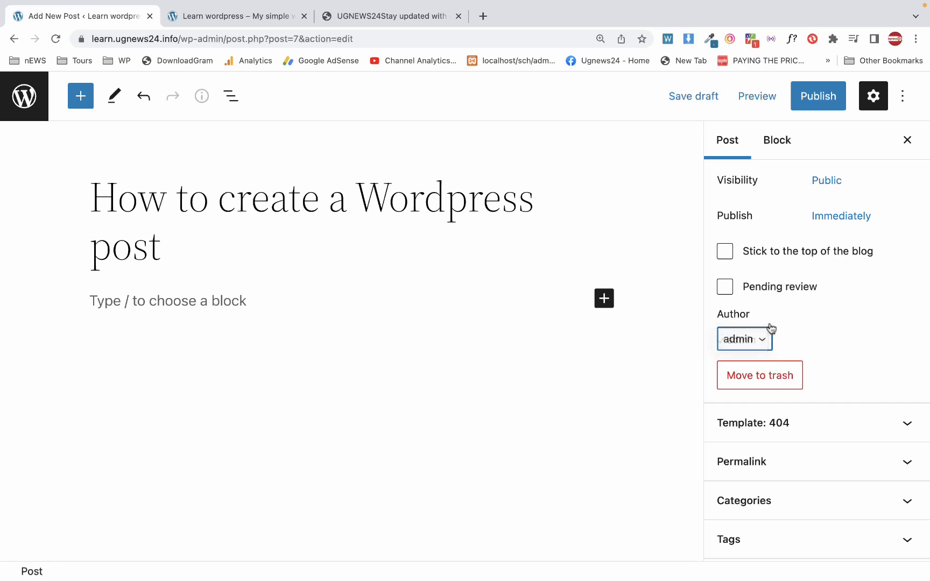
click(739, 336)
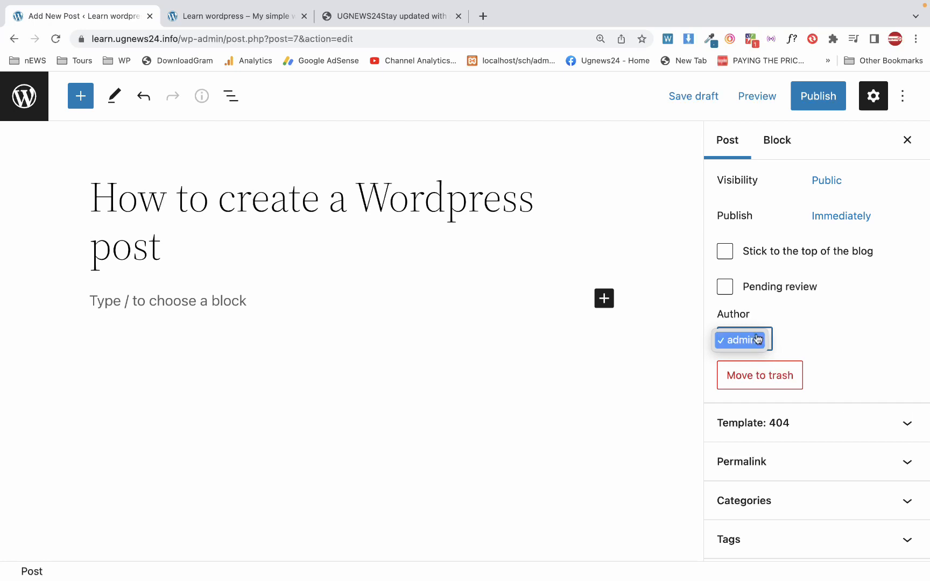
click(754, 344)
click(753, 343)
click(754, 343)
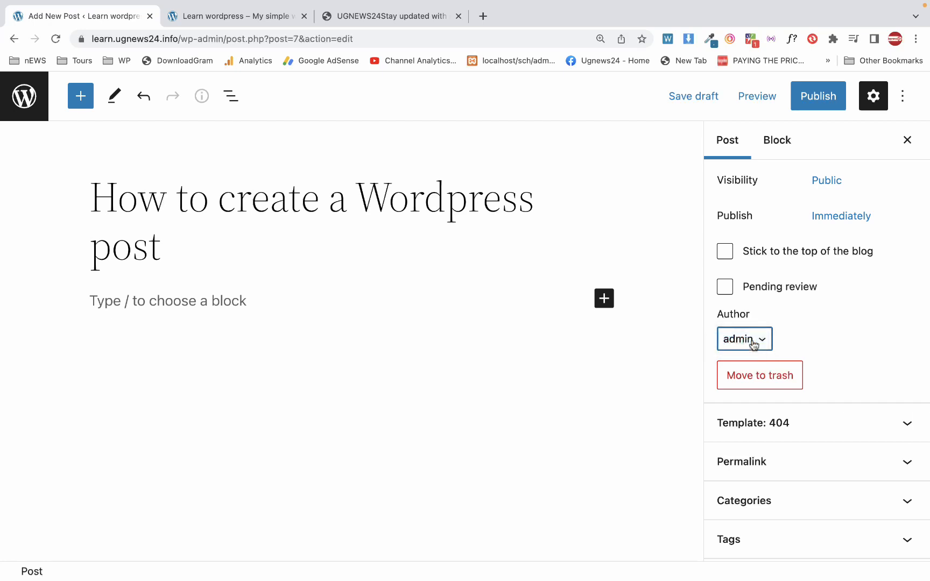
Step: Move the post to the trash, restore it from the Trash list and show the published posts
click(748, 381)
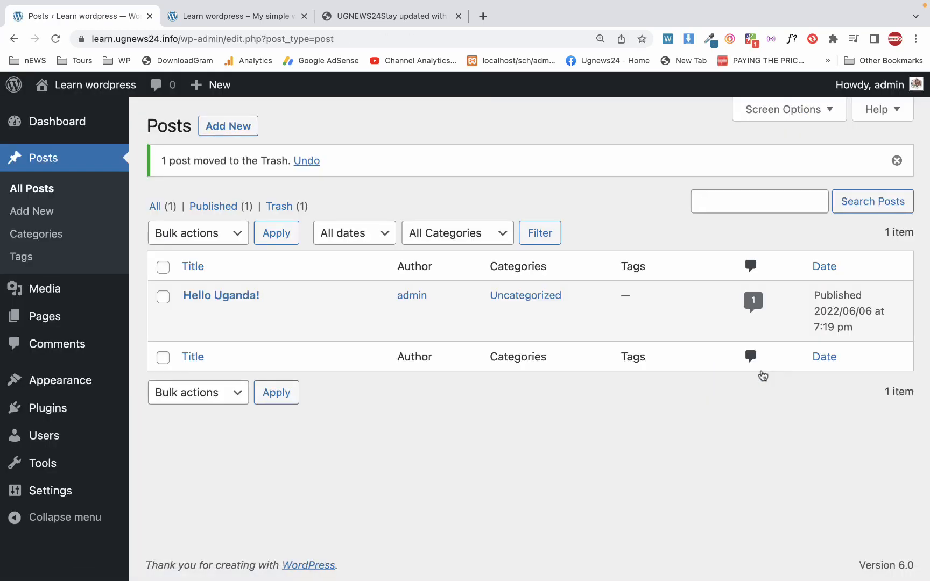
click(293, 210)
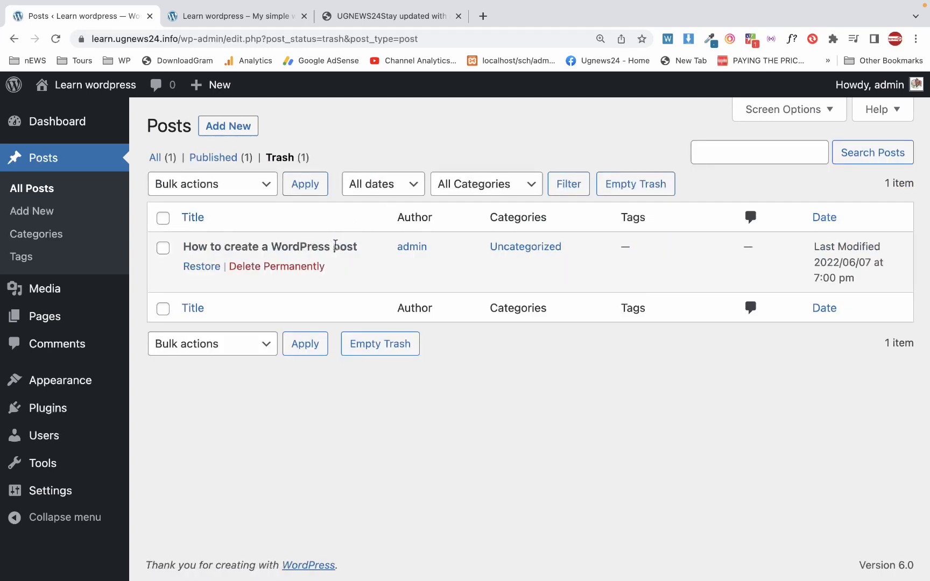
click(202, 266)
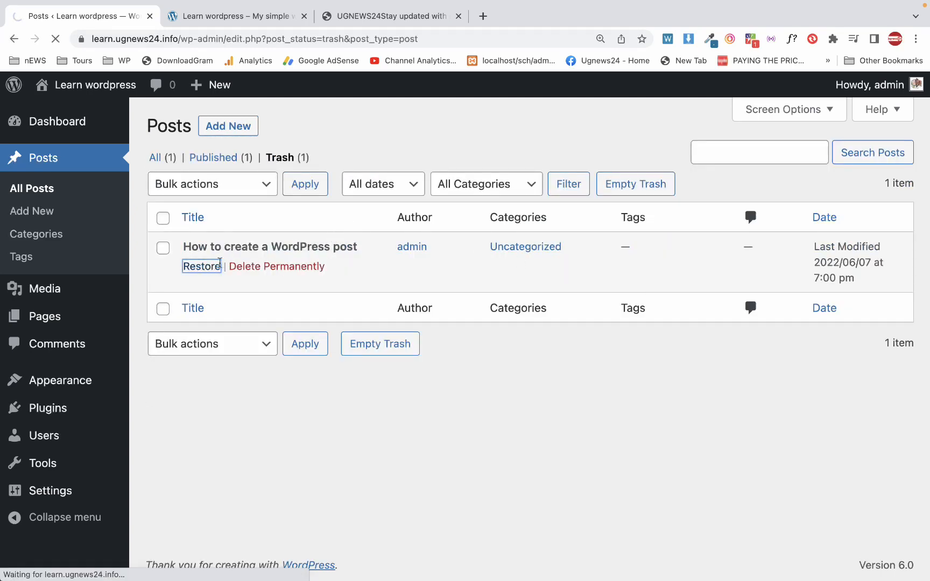
click(220, 207)
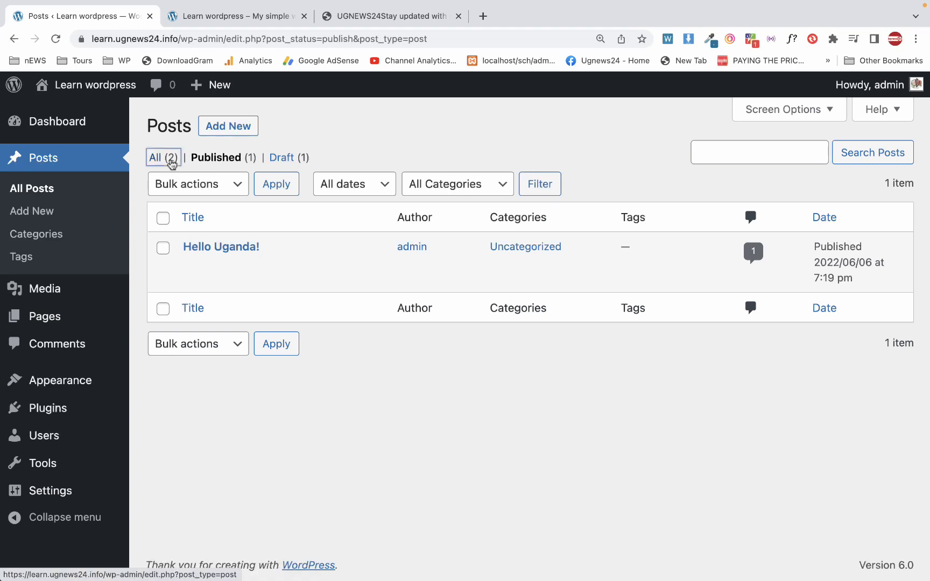
Step: List all posts and open the "How to create a Wordpress post" draft for editing
click(170, 158)
click(301, 252)
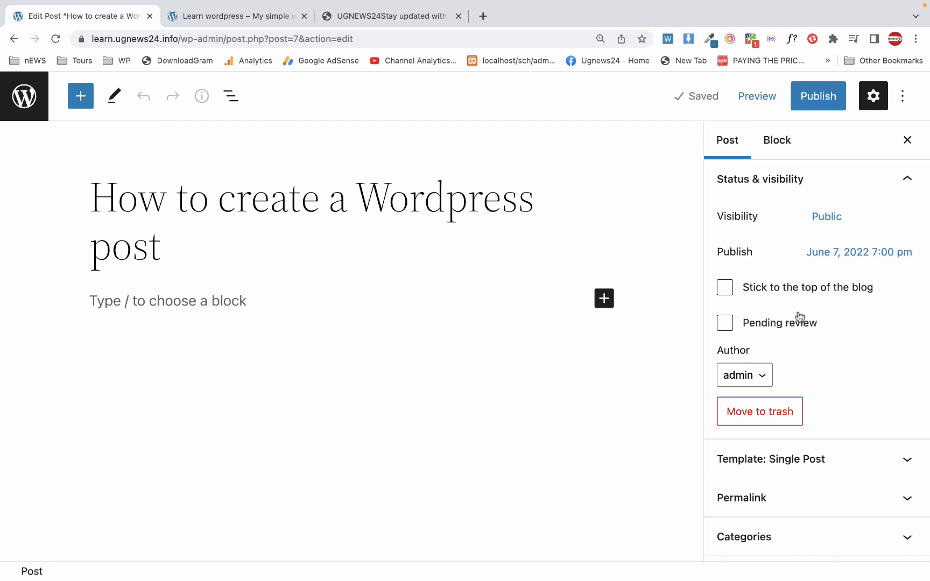
scroll(794, 310, down, 5)
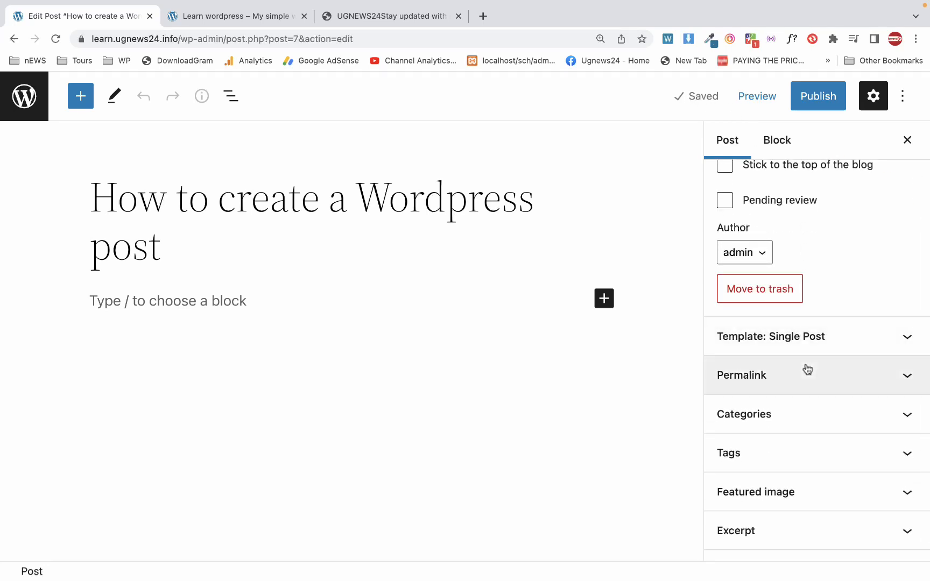
scroll(805, 369, down, 1)
scroll(786, 249, up, 1)
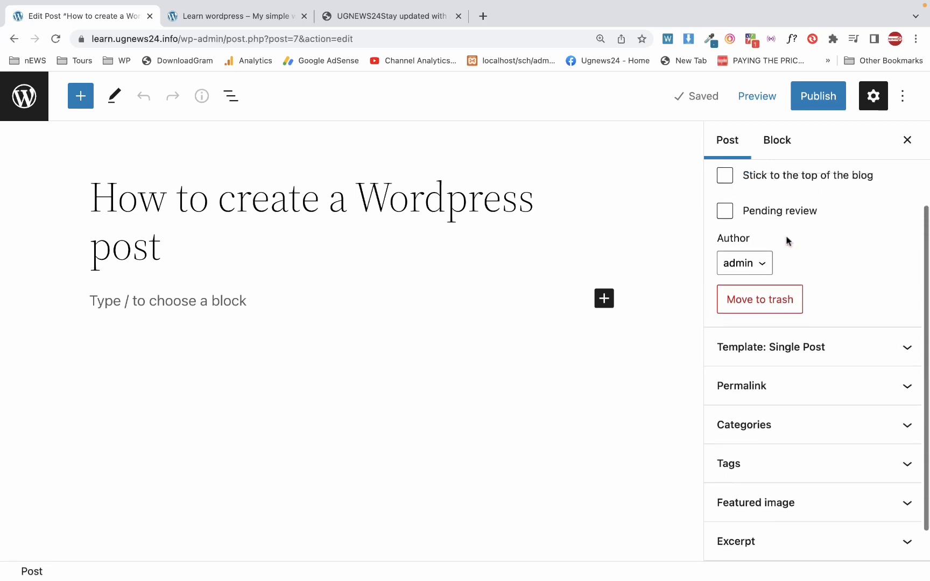
scroll(787, 241, down, 1)
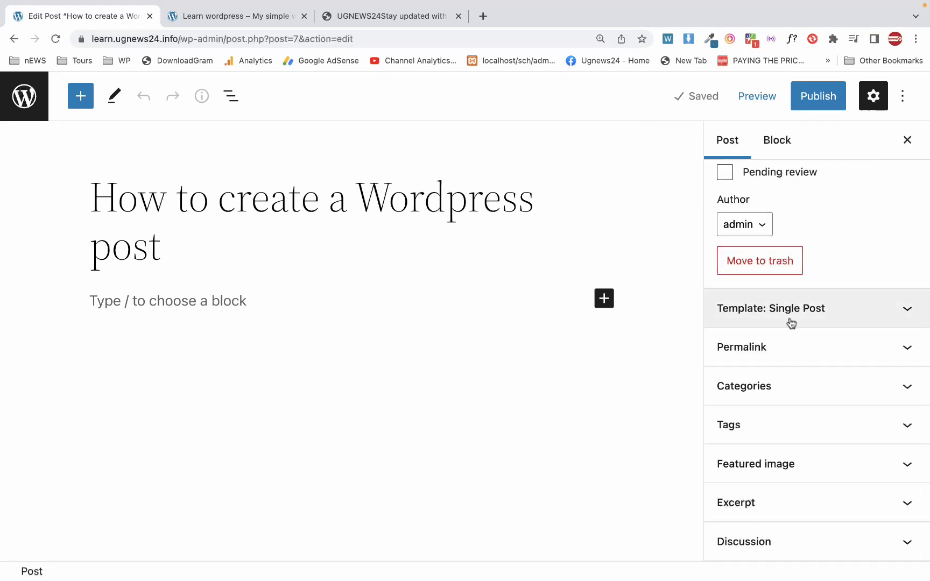
Step: Look through the available templates for the post, keeping the default template
click(790, 323)
click(787, 340)
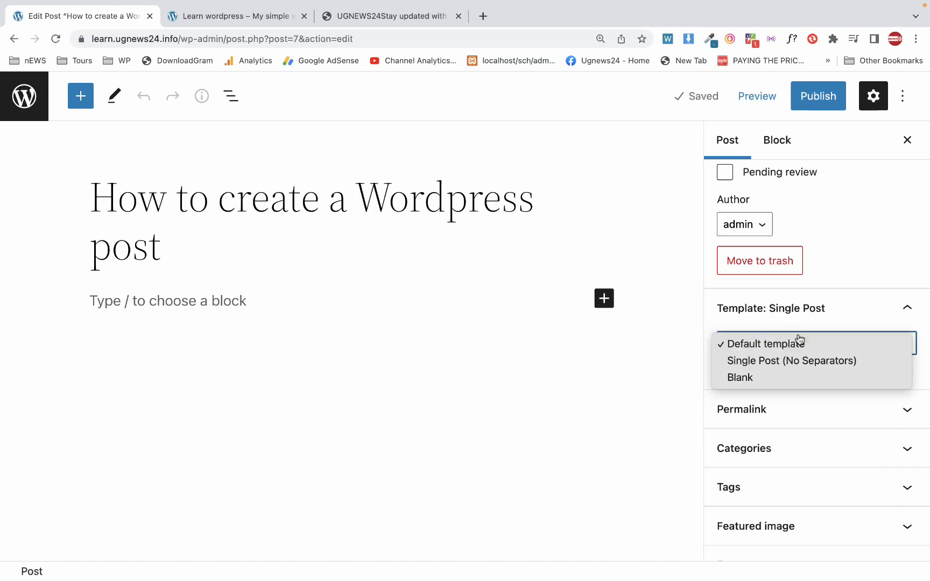
click(780, 323)
click(773, 321)
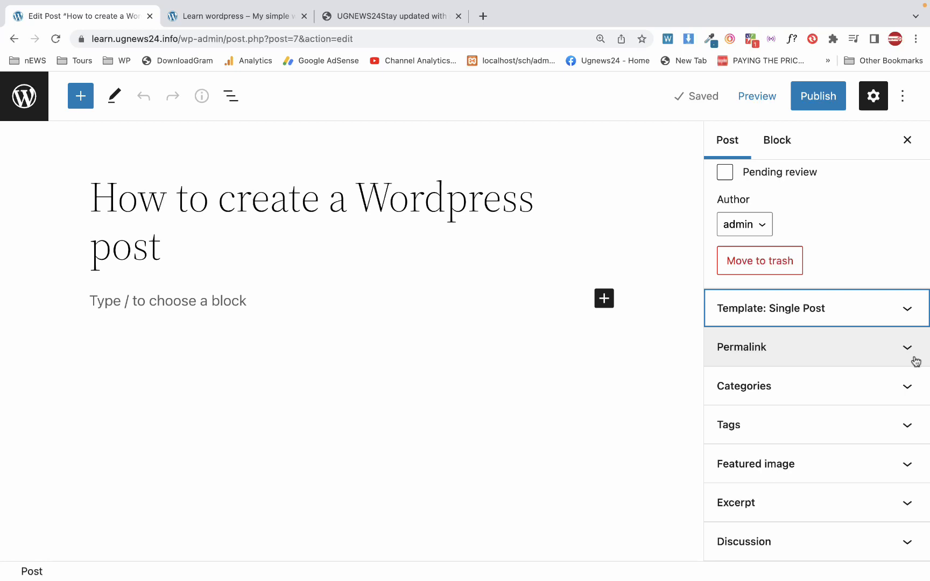
Step: Clear the "__trashed" URL slug in the post's permalink so it regenerates from the title
click(884, 347)
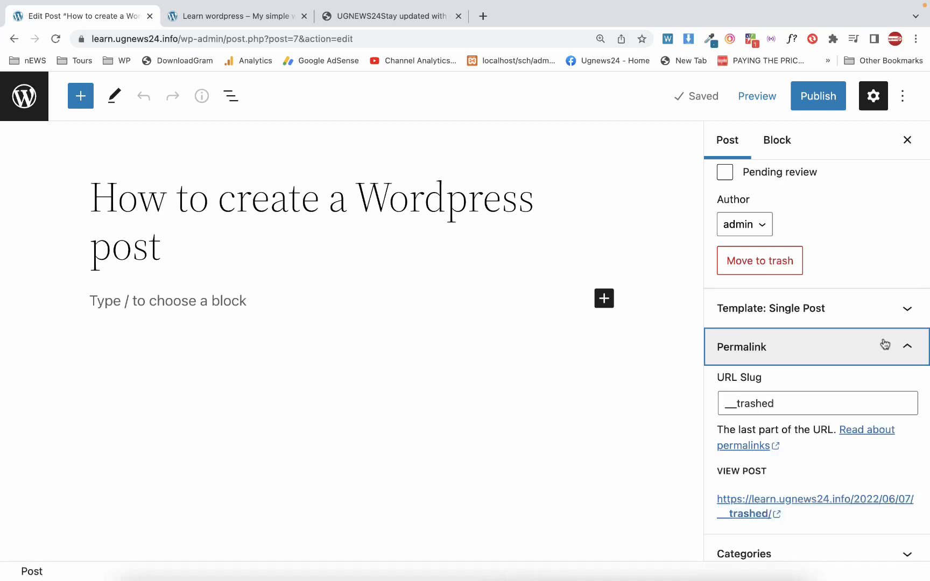
click(812, 400)
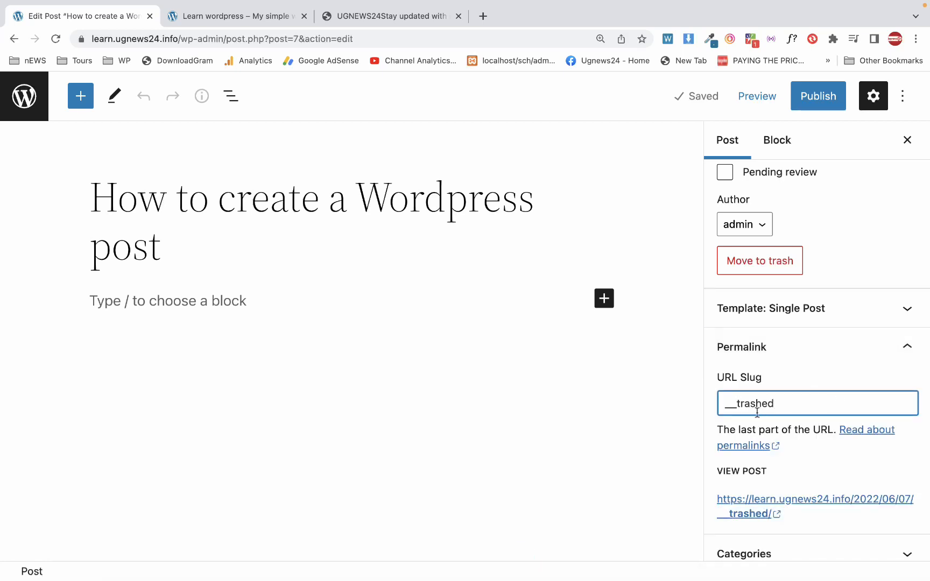
click(736, 420)
double_click(742, 405)
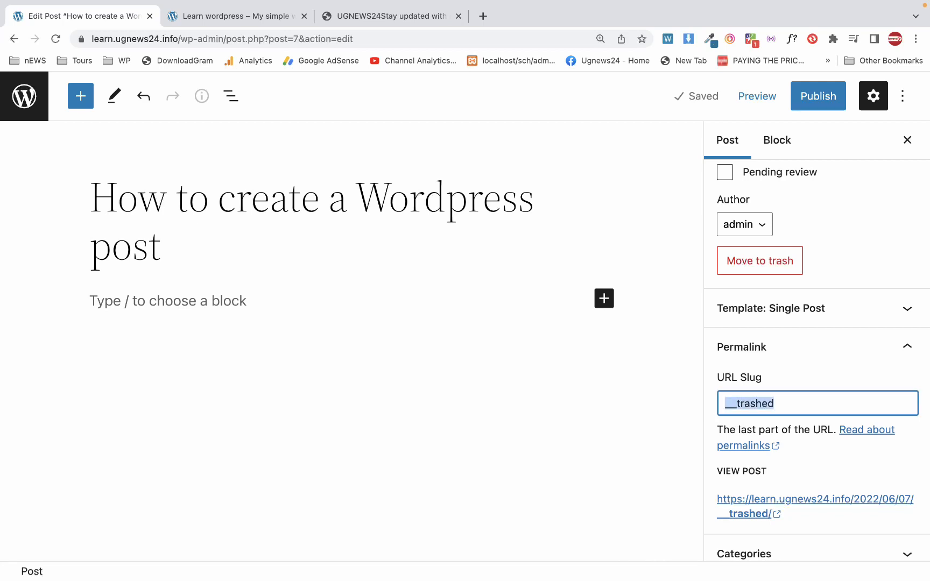
key(BackSpace)
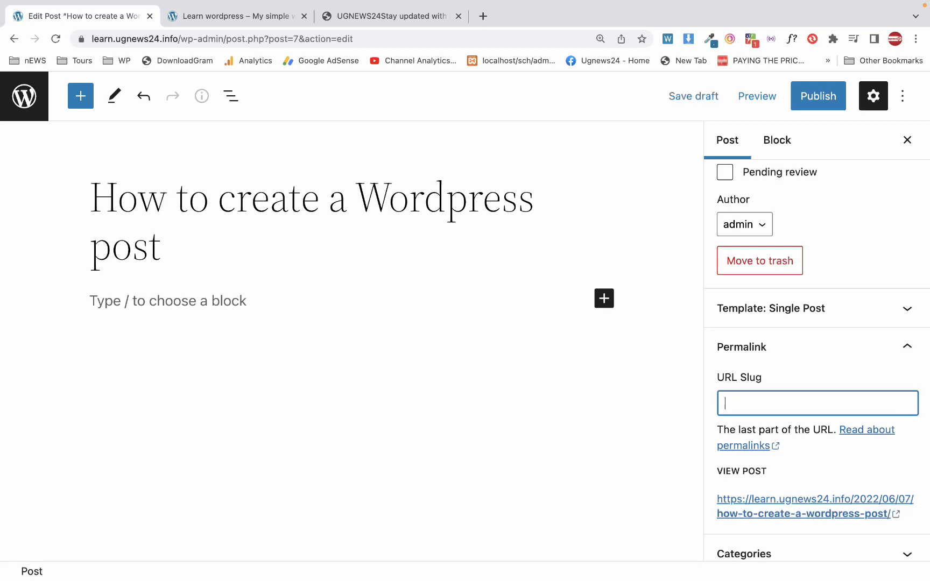
click(756, 353)
click(757, 356)
click(759, 348)
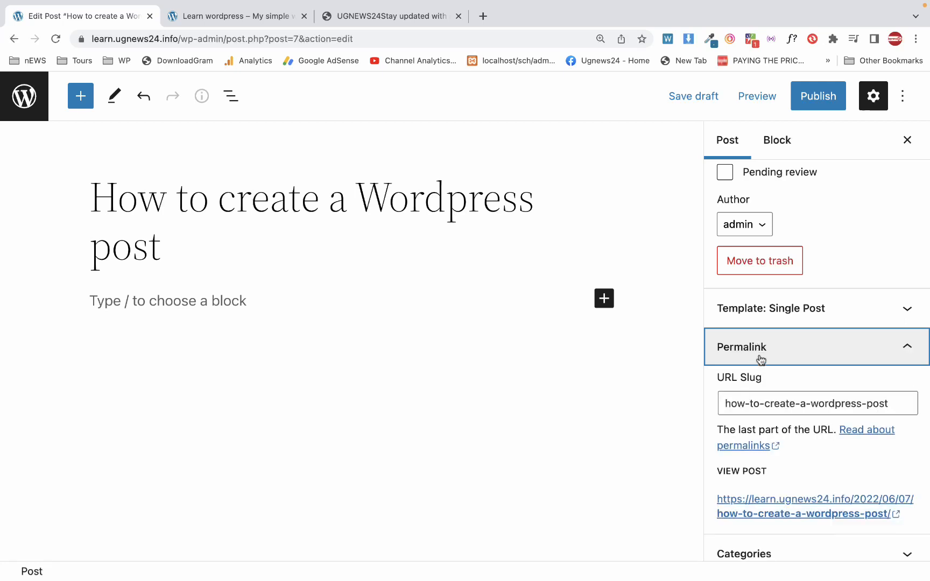
Step: Clear the title-based URL slug once more and let it regenerate
double_click(767, 395)
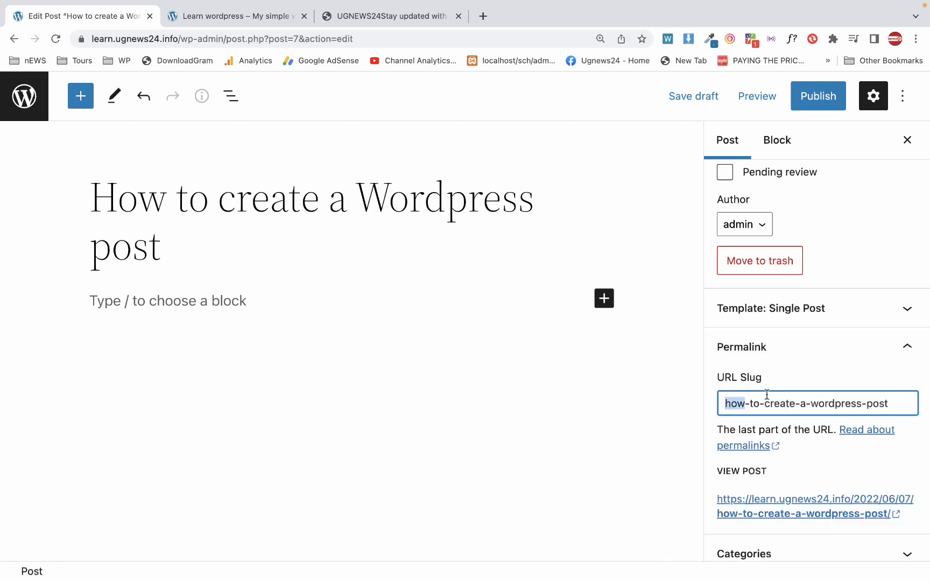
key(ctrl+a)
key(BackSpace)
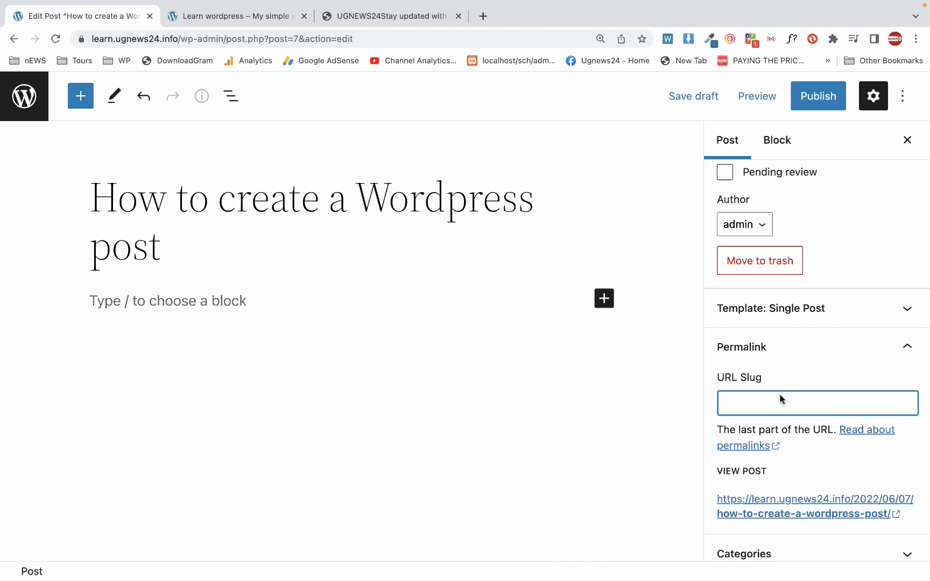
click(768, 375)
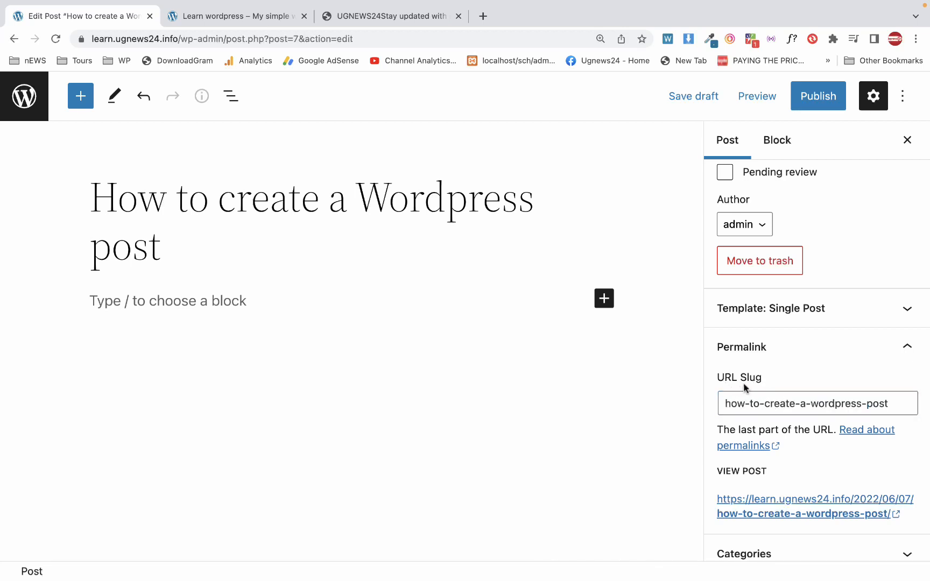
Step: Examine the post's URL slug in the permalink settings and collapse them
double_click(743, 403)
drag(743, 404, 717, 401)
click(873, 404)
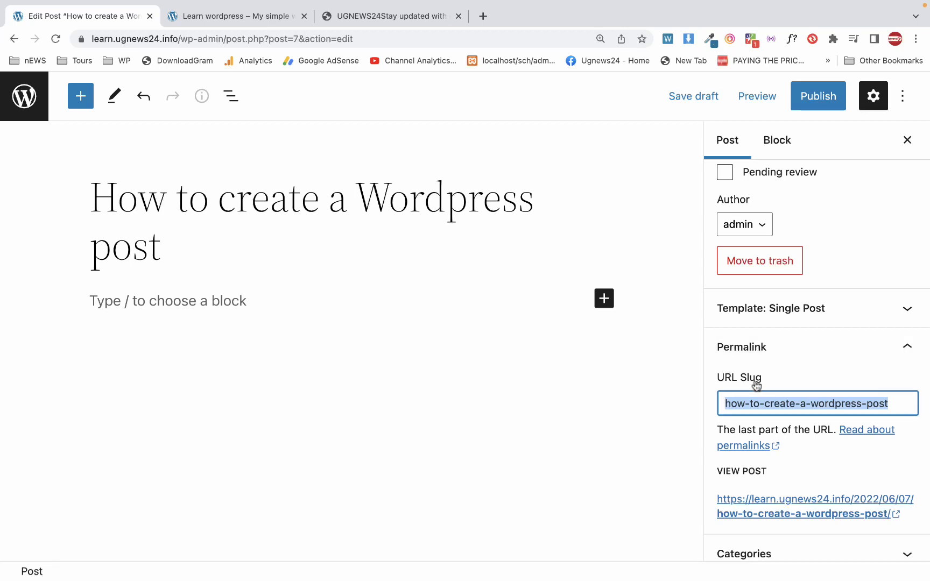
click(760, 356)
click(761, 356)
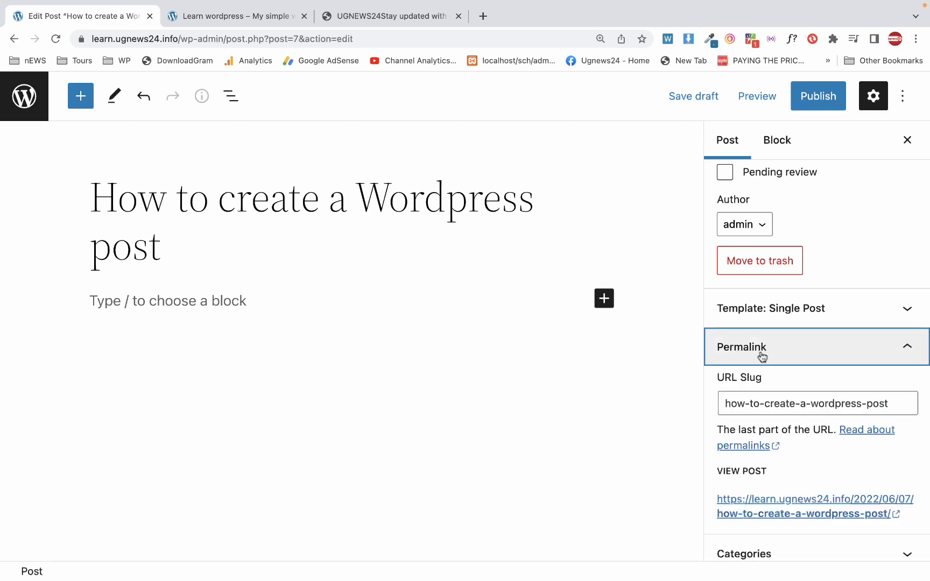
click(761, 358)
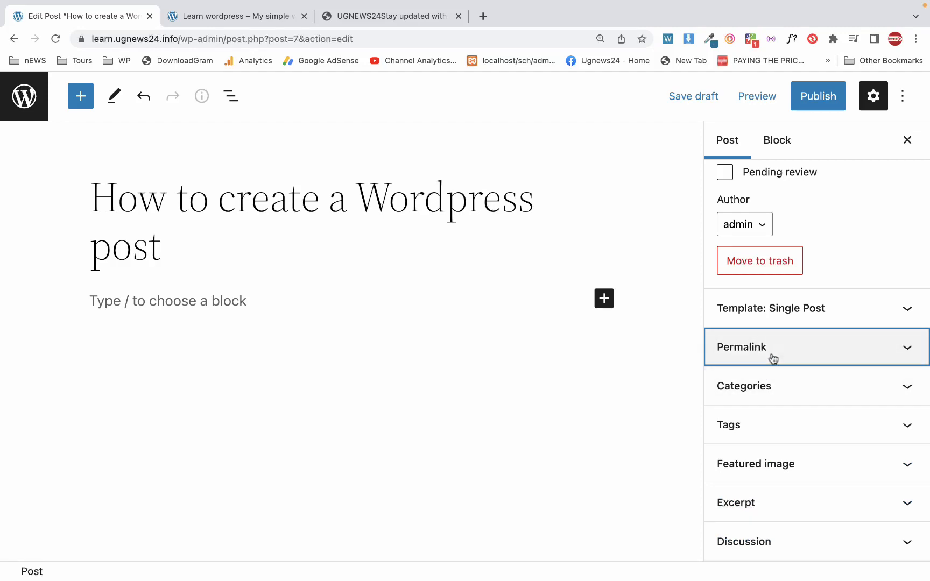
click(760, 362)
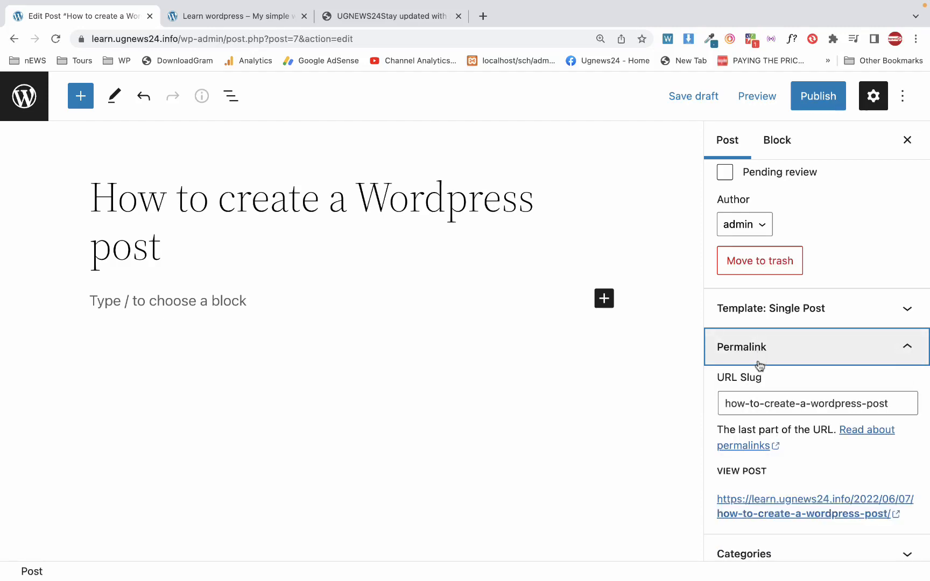
click(760, 357)
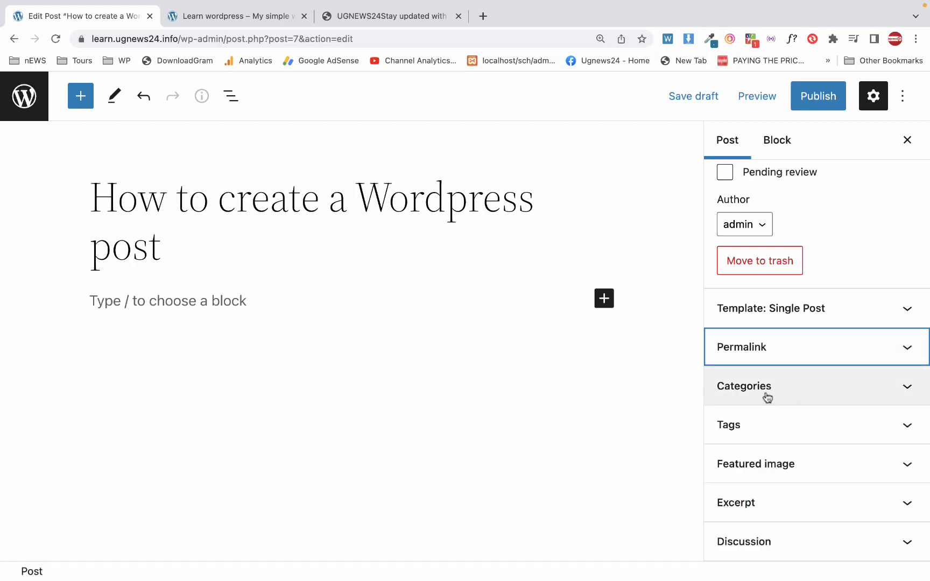
Step: Remove Uncategorized from the post's categories, try Events on and off, and assign News and Announcements
click(765, 393)
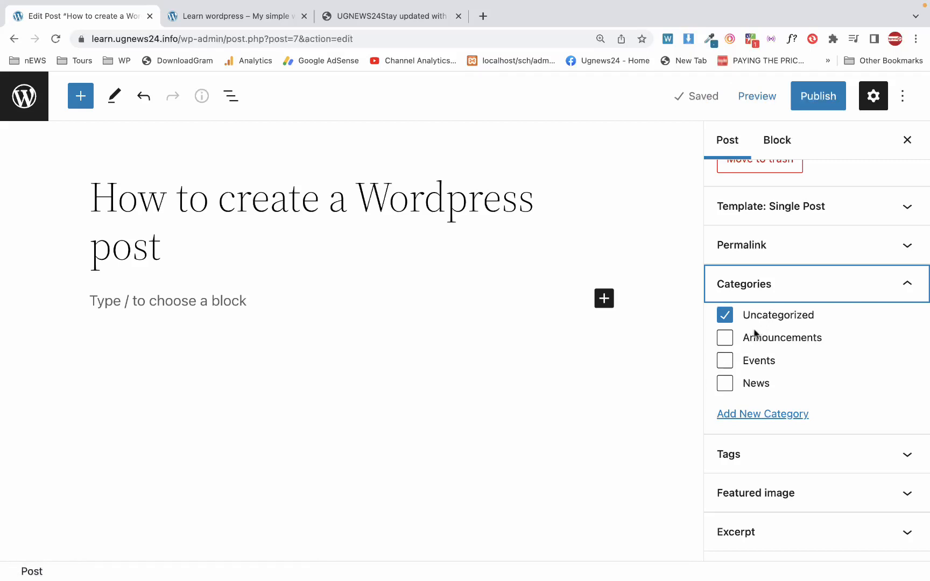
click(727, 318)
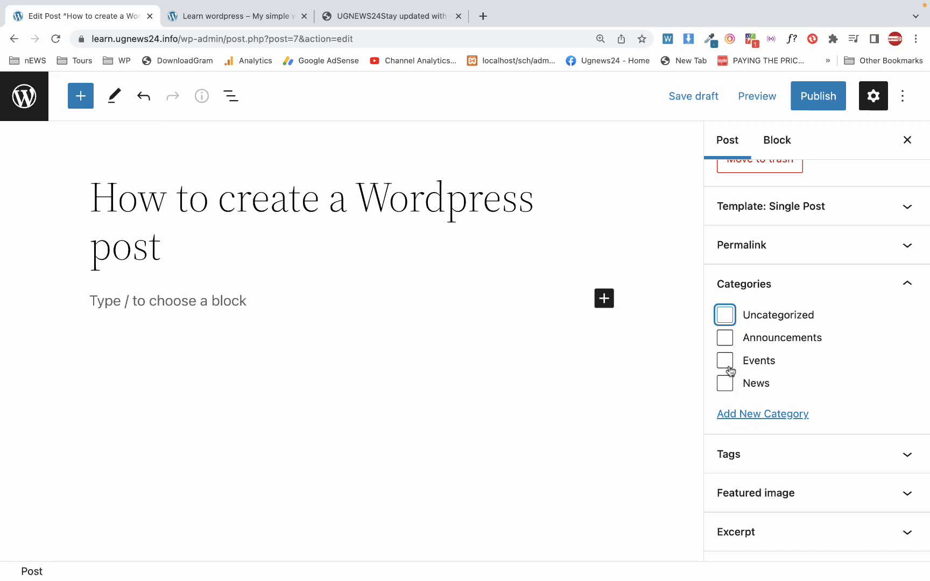
click(726, 362)
click(725, 339)
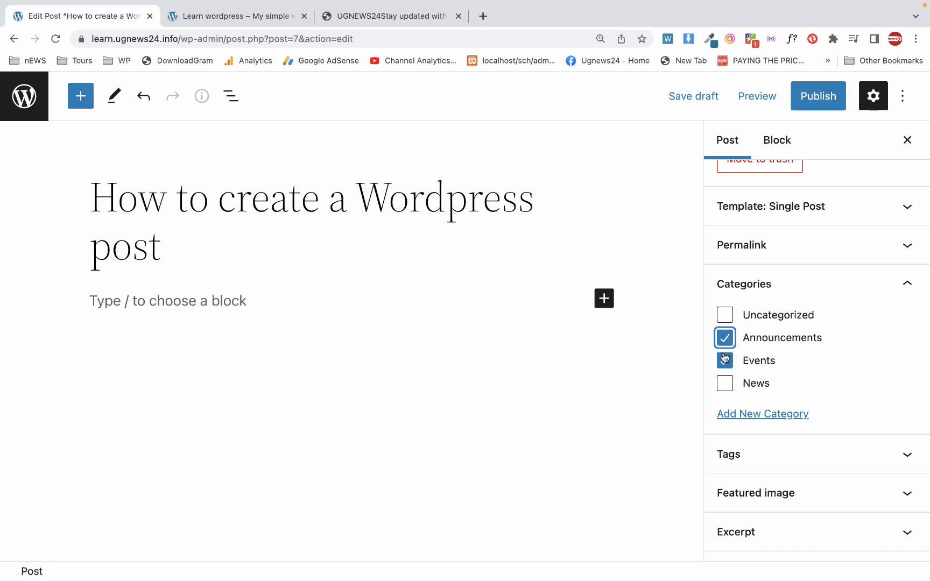
click(725, 363)
click(724, 339)
click(725, 383)
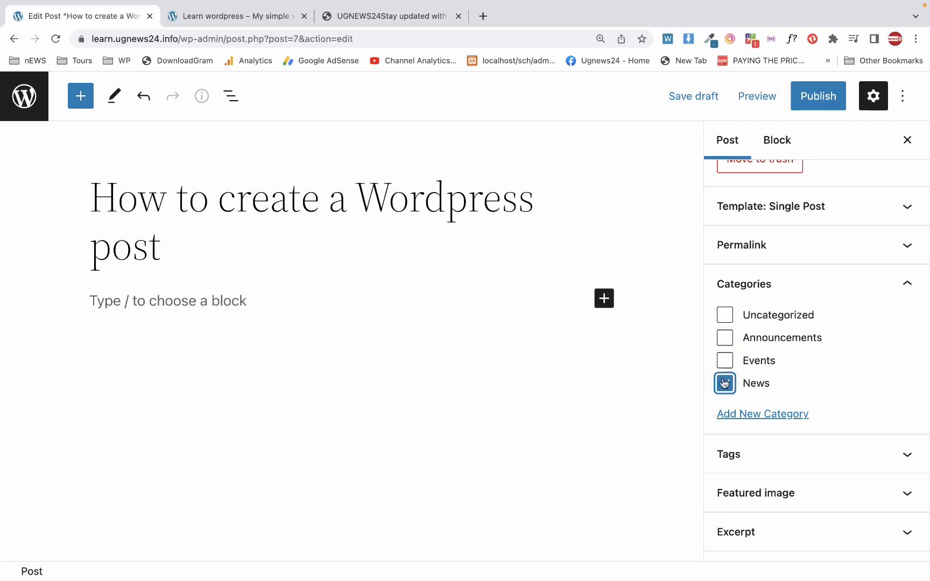
click(725, 337)
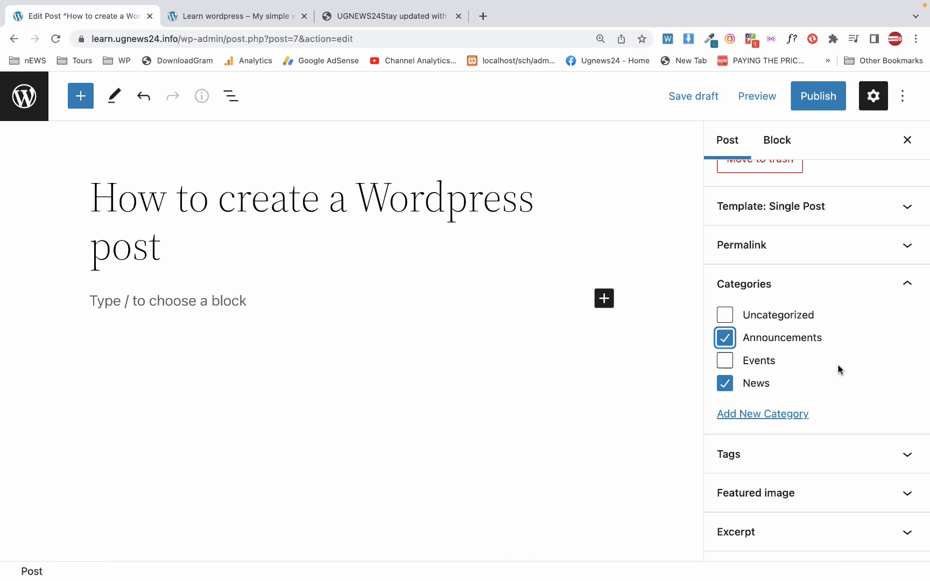
Step: Toggle the News and Events categories, leaving only Announcements assigned to the post
click(726, 383)
click(726, 383)
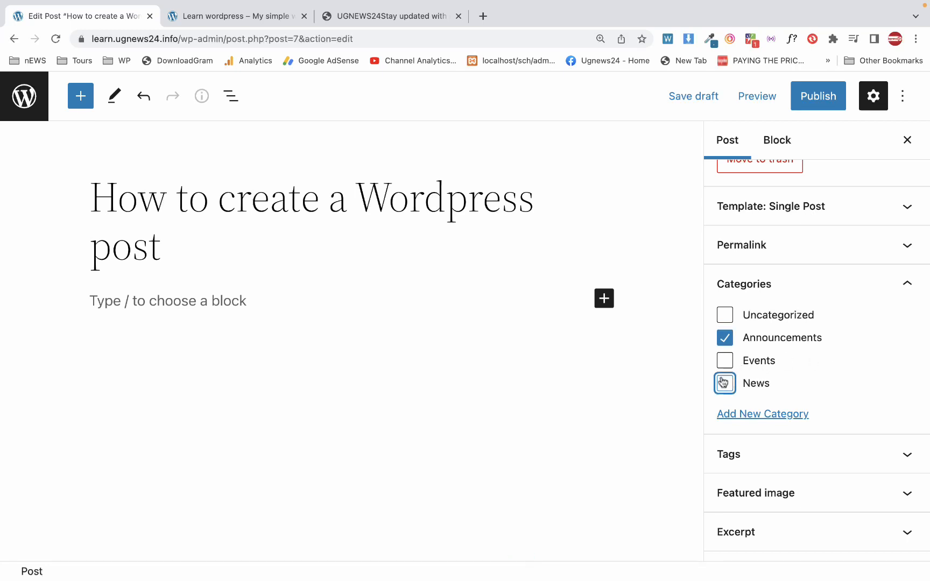
click(727, 361)
click(728, 362)
click(726, 383)
mouse_move(660, 2)
Step: Add the tag "wordpress" to the post
scroll(731, 406, down, 2)
click(744, 424)
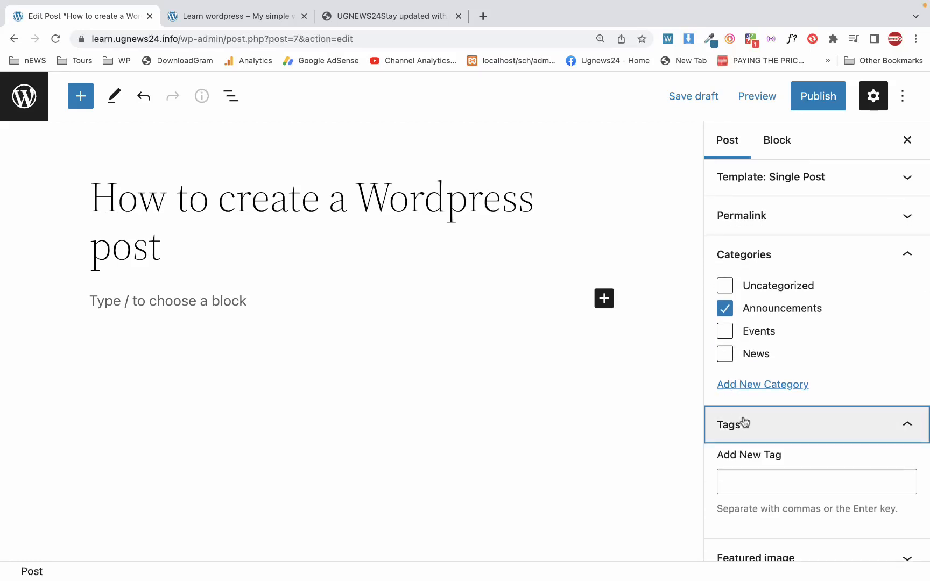
scroll(745, 422, down, 3)
click(748, 396)
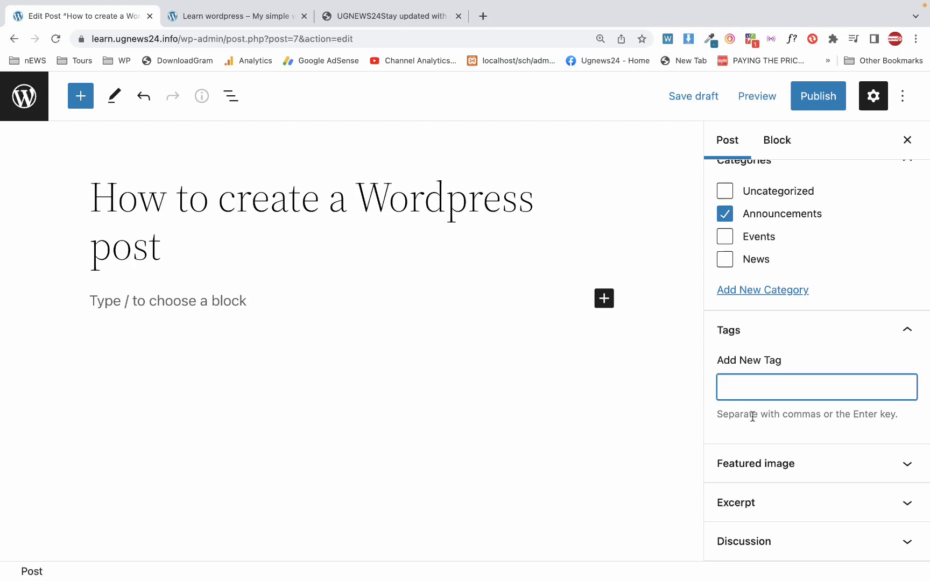
text(wordpress)
key(Return)
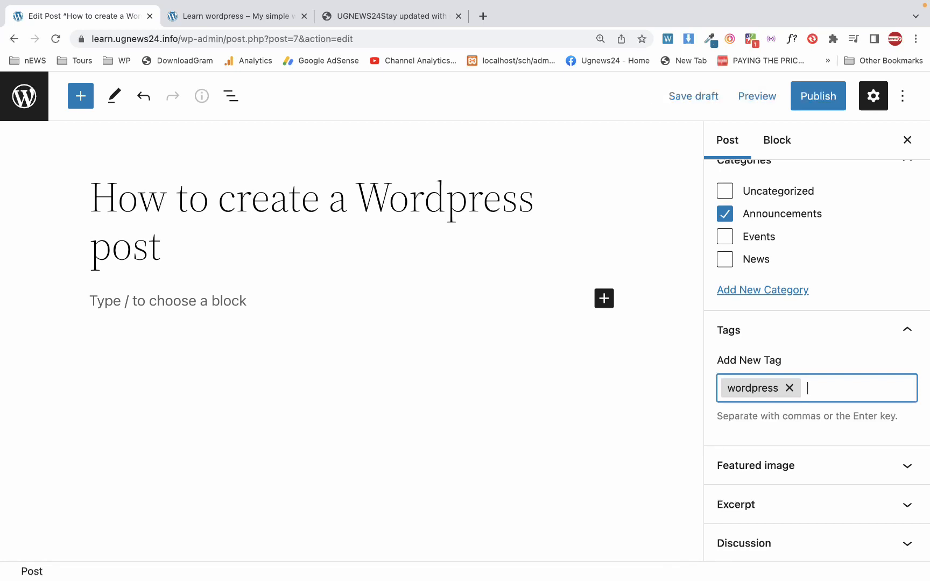
Step: Add the tags "how to create wordpress post" and "wordpress psot" to the post
text(how to create wo)
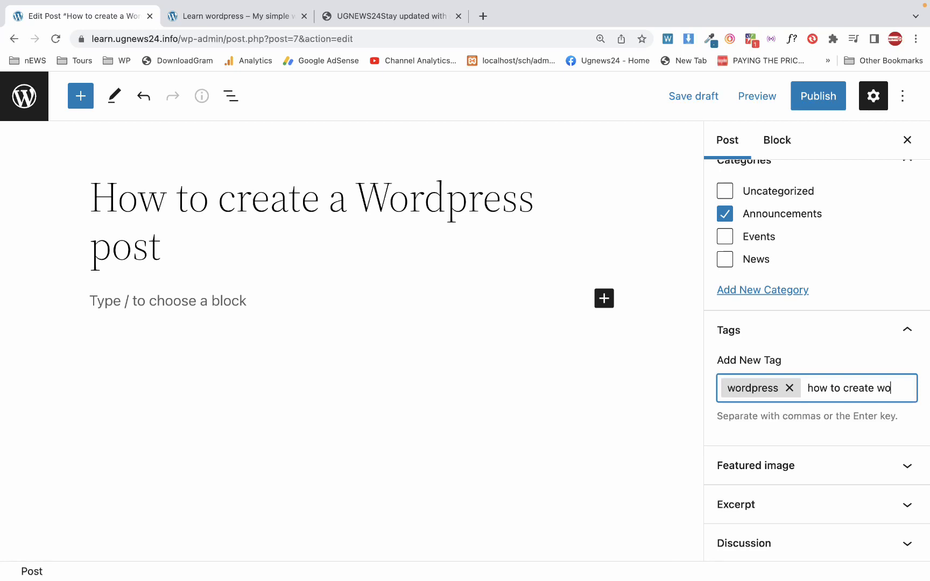
text(rdpress post)
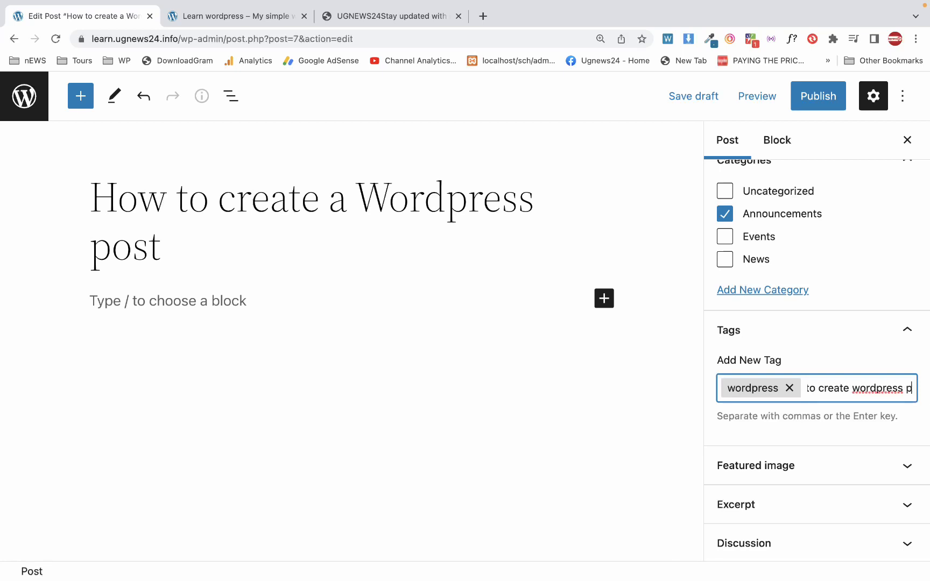
key(Return)
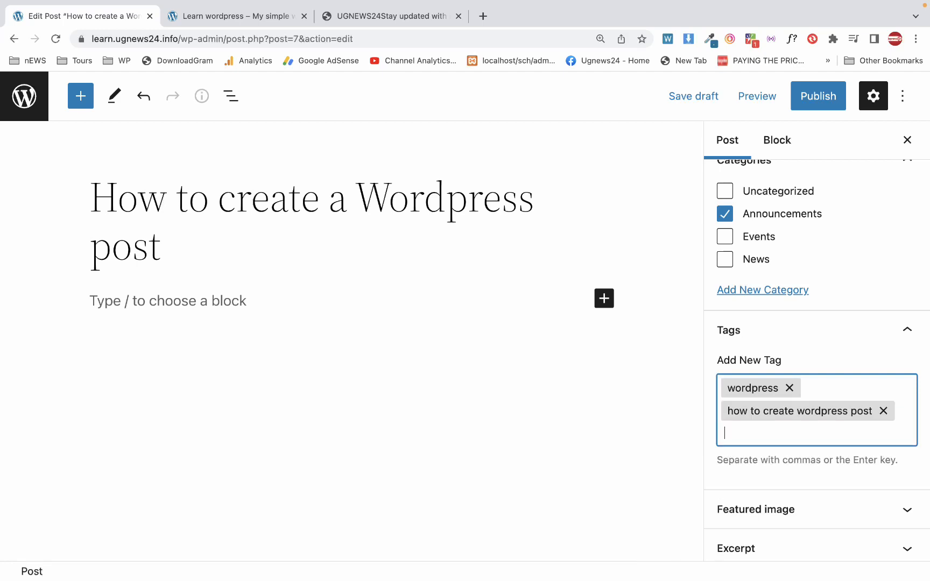
text(wordpress pso)
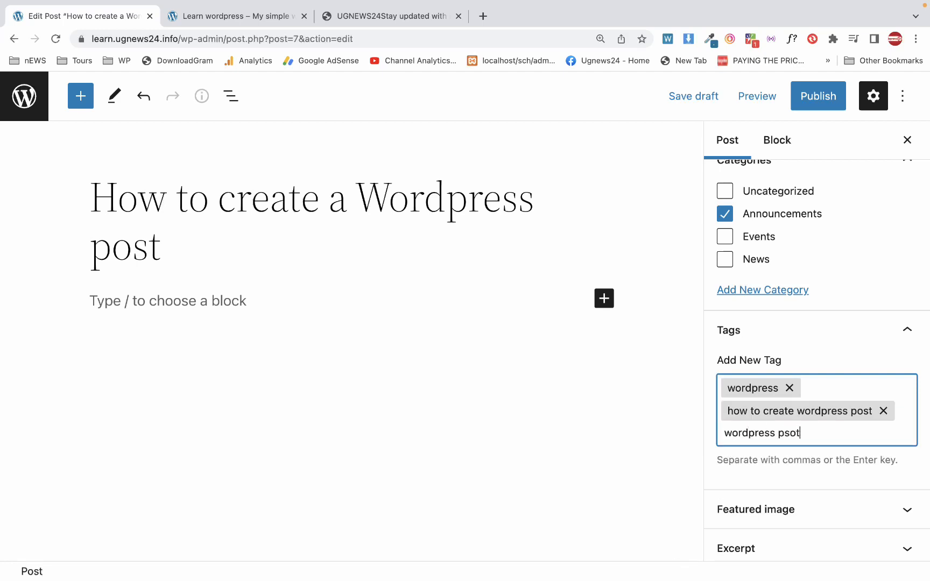
text(t)
key(Return)
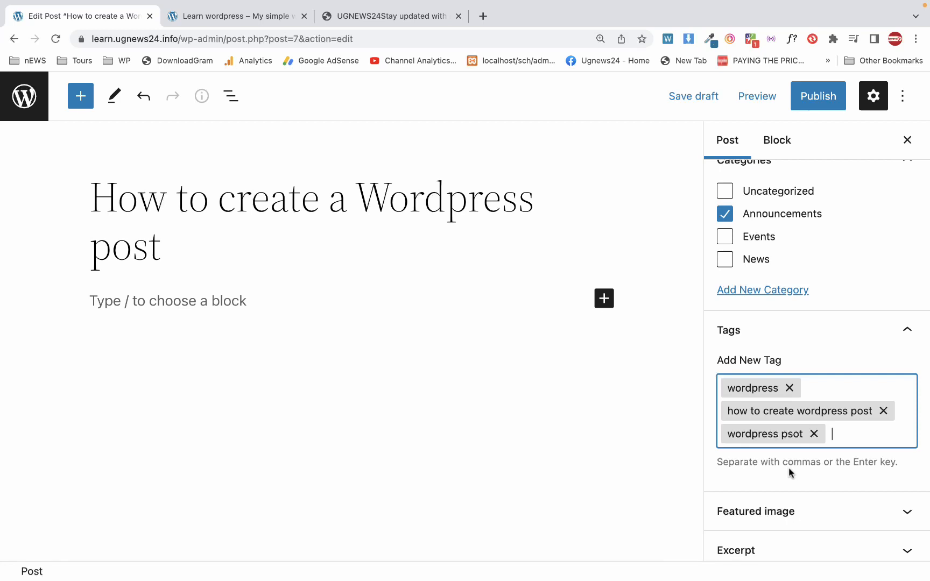
Step: Expand the post's featured image settings, then search Google Images for the post title "How to create a Wordpress post"
click(789, 515)
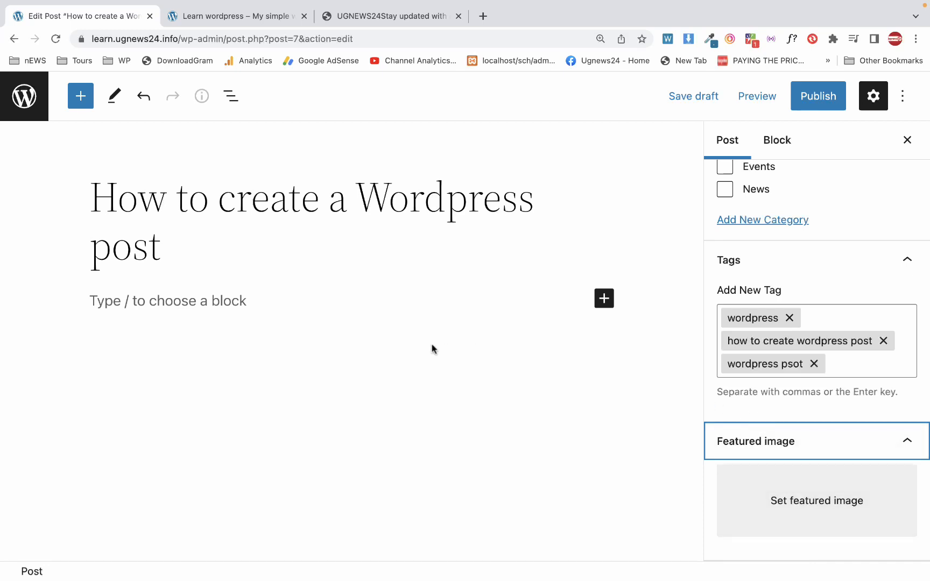
drag(231, 243, 99, 206)
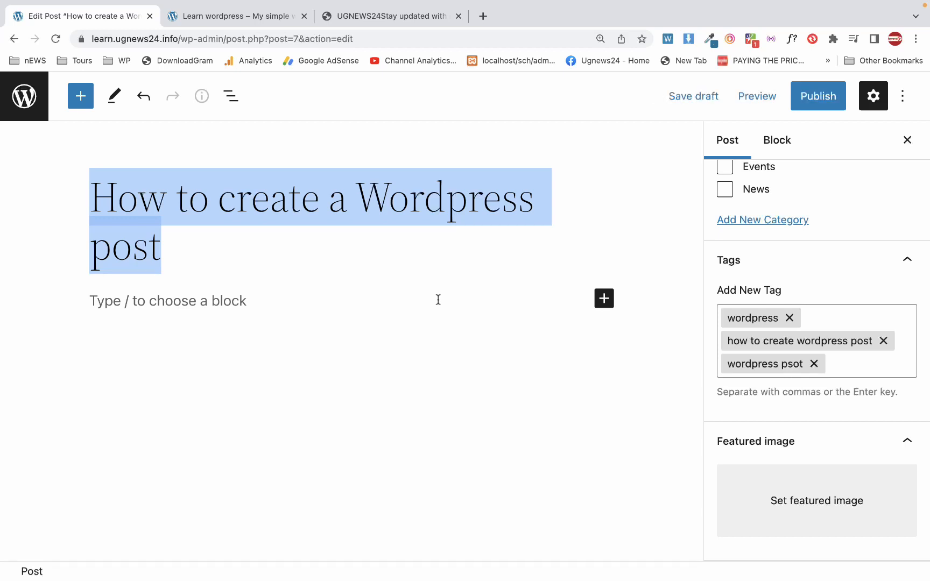
click(413, 15)
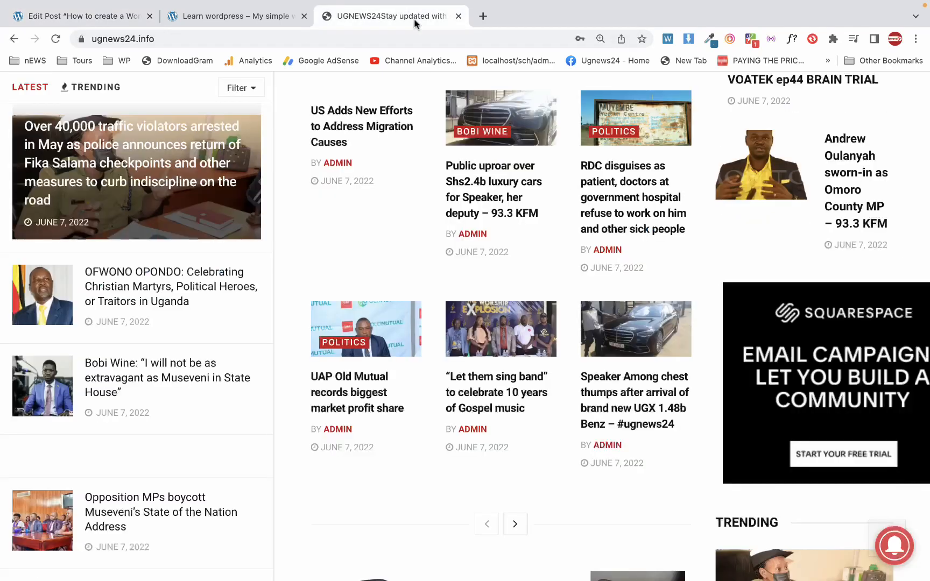
click(417, 39)
key(super+v)
key(Return)
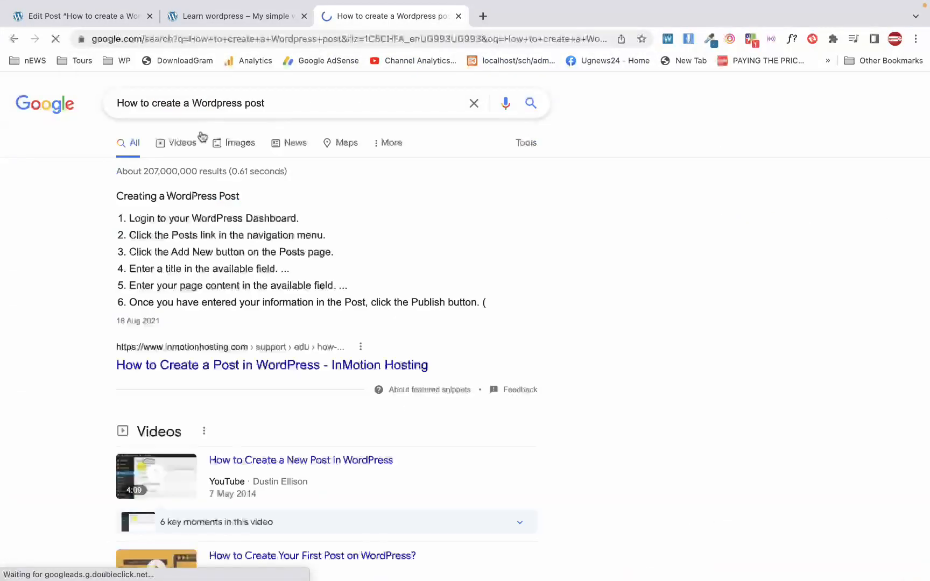
click(182, 142)
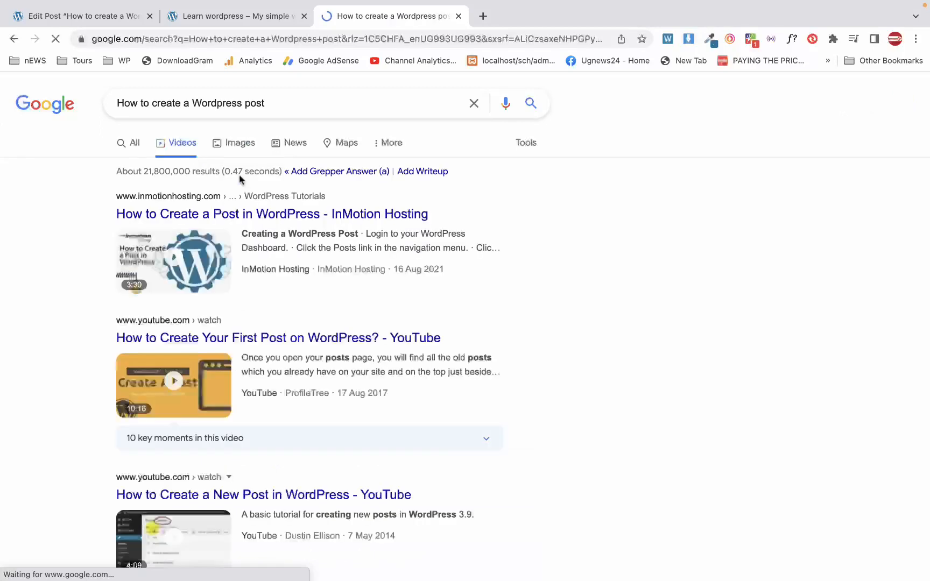
click(225, 151)
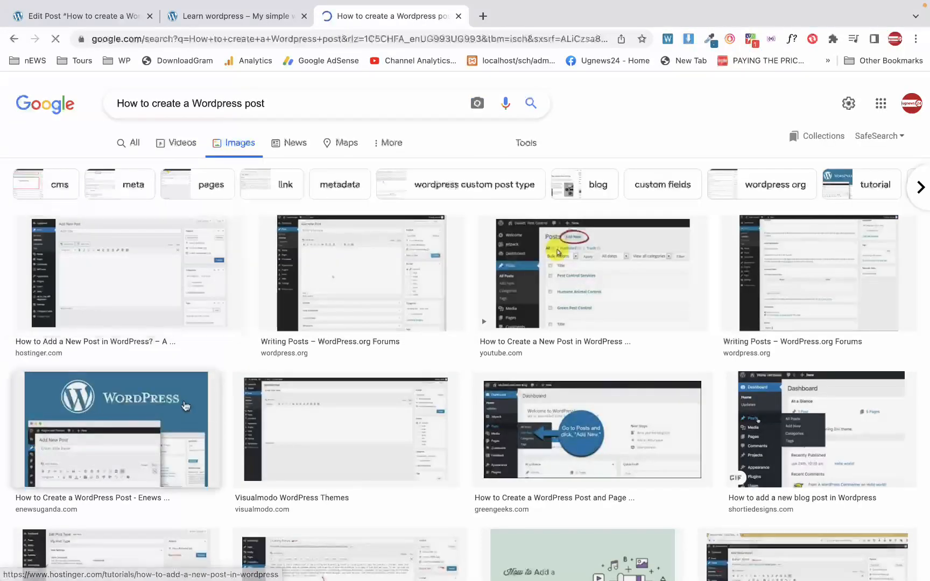
Step: Browse the image results and preview the WPBeginner and Shortie Designs pictures as featured image candidates
scroll(363, 357, down, 6)
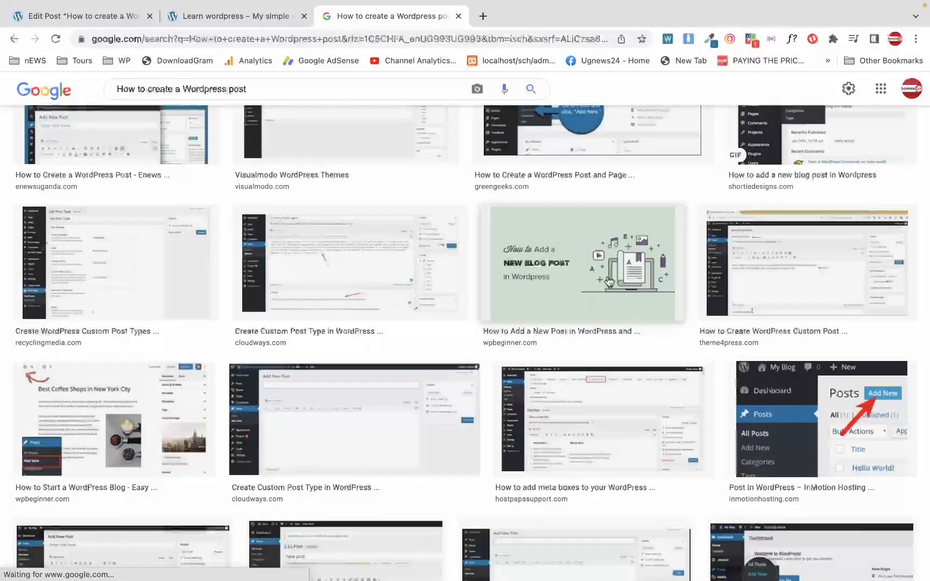
scroll(614, 320, down, 2)
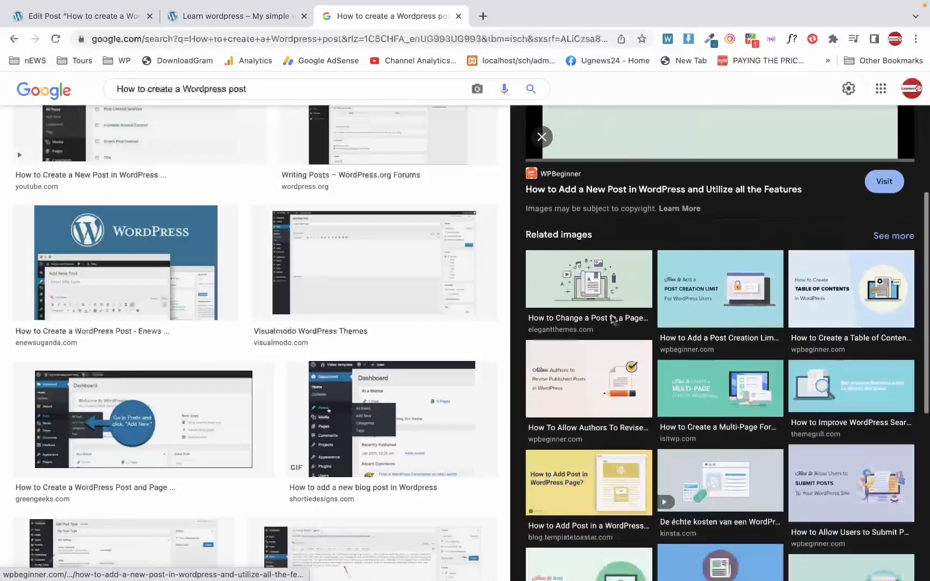
click(689, 260)
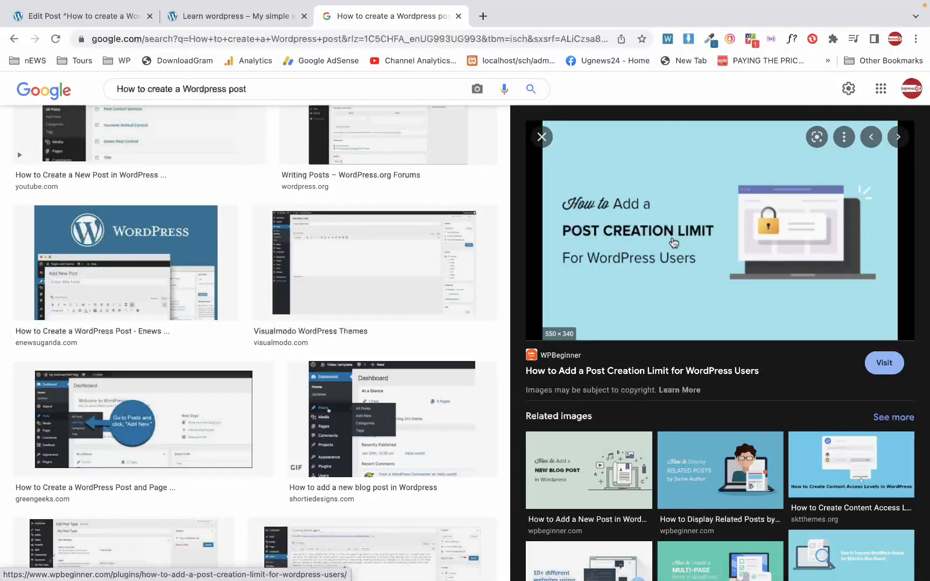
click(711, 462)
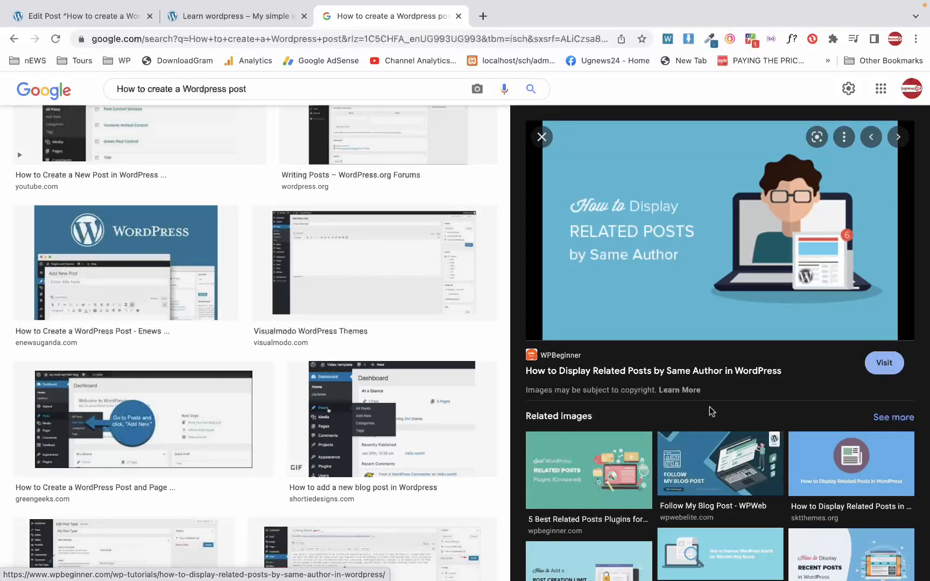
key(alt+Left)
key(alt+Left)
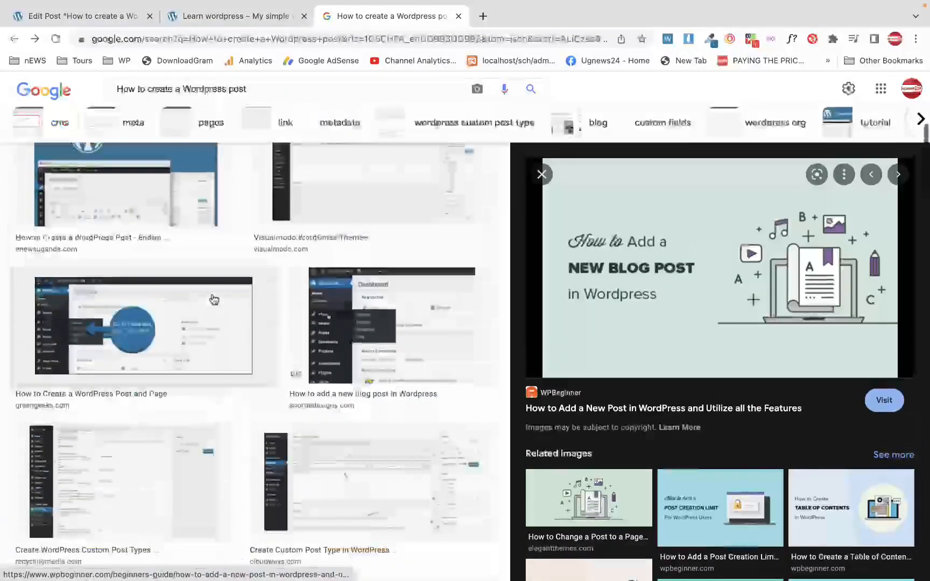
click(377, 323)
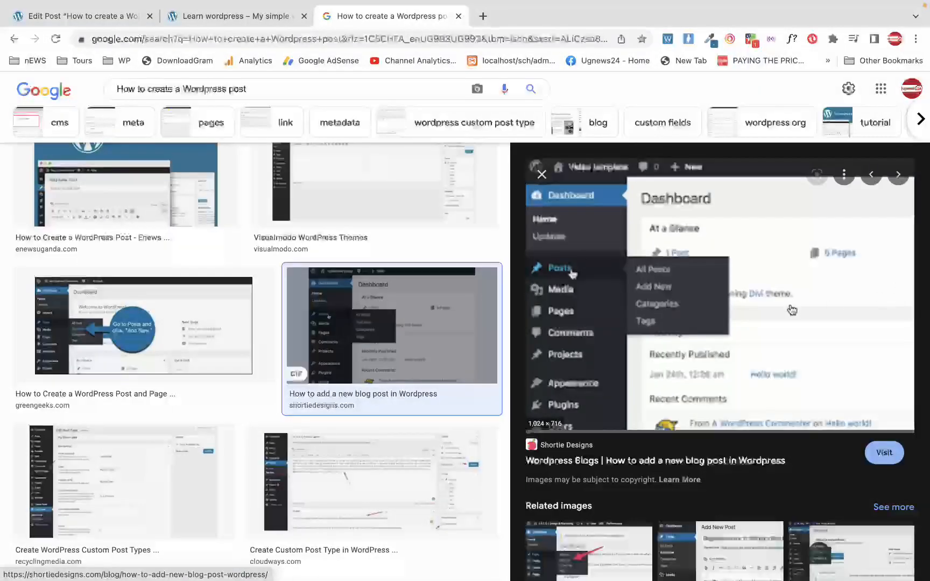
right_click(681, 269)
click(662, 302)
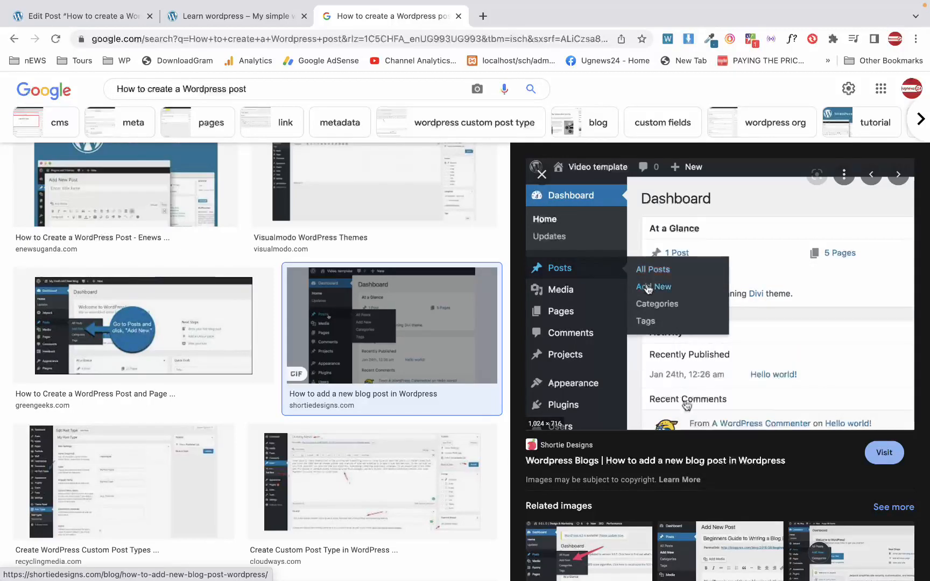
Step: Preview the related Moz image of the WordPress dashboard with the pink arrow and save it to the Documents folder
scroll(691, 410, down, 3)
click(588, 419)
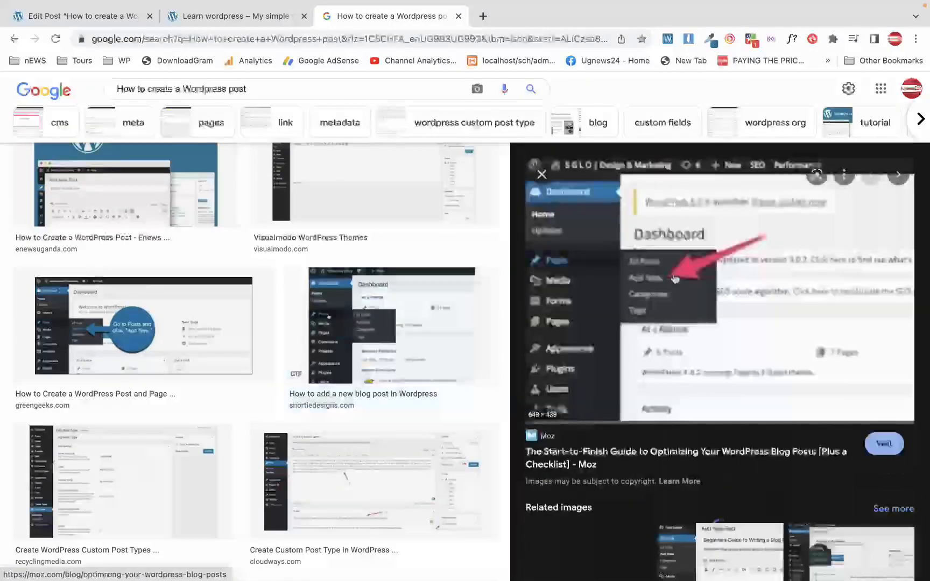
right_click(672, 276)
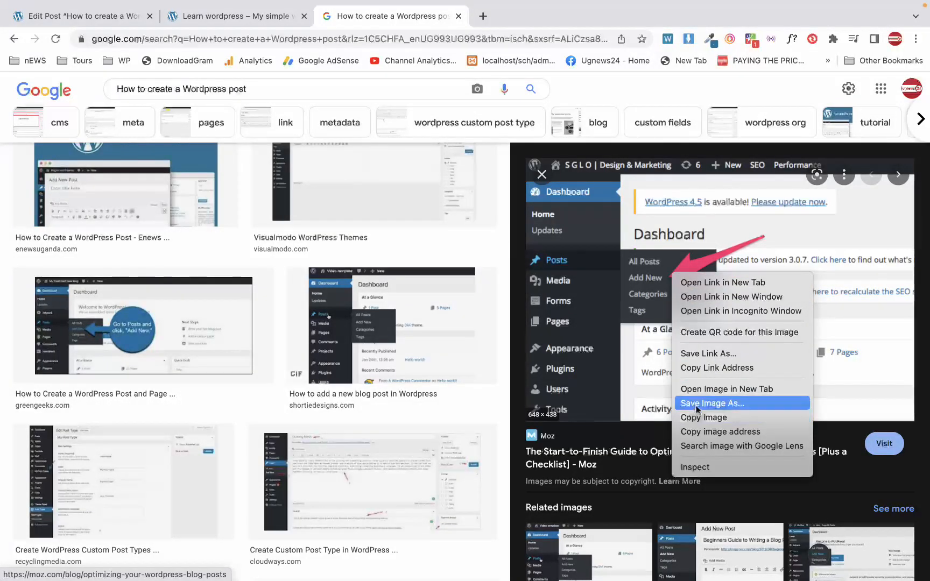
click(697, 413)
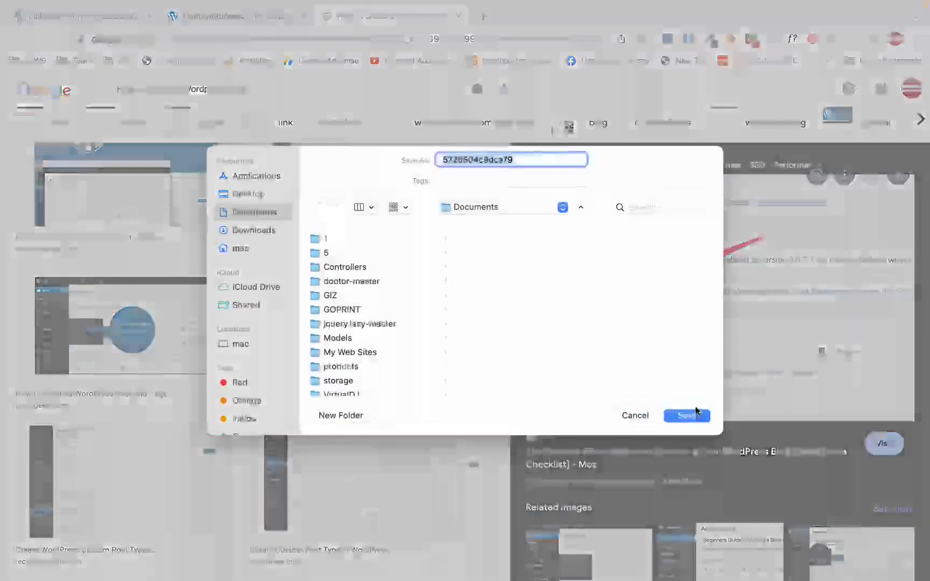
click(696, 413)
Step: Return to the post editor and set the downloaded webp picture as the post's featured image
click(78, 15)
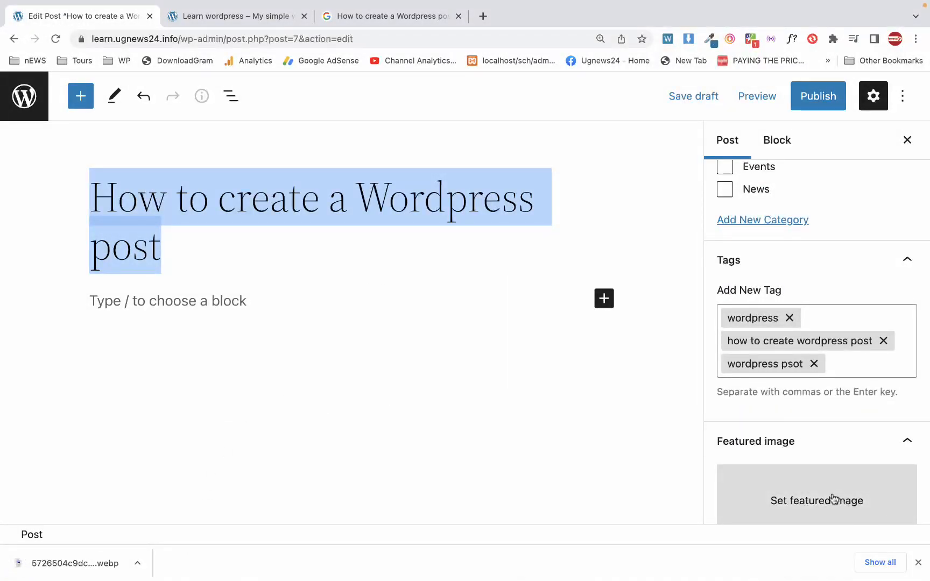
drag(73, 561, 841, 498)
scroll(841, 499, down, 2)
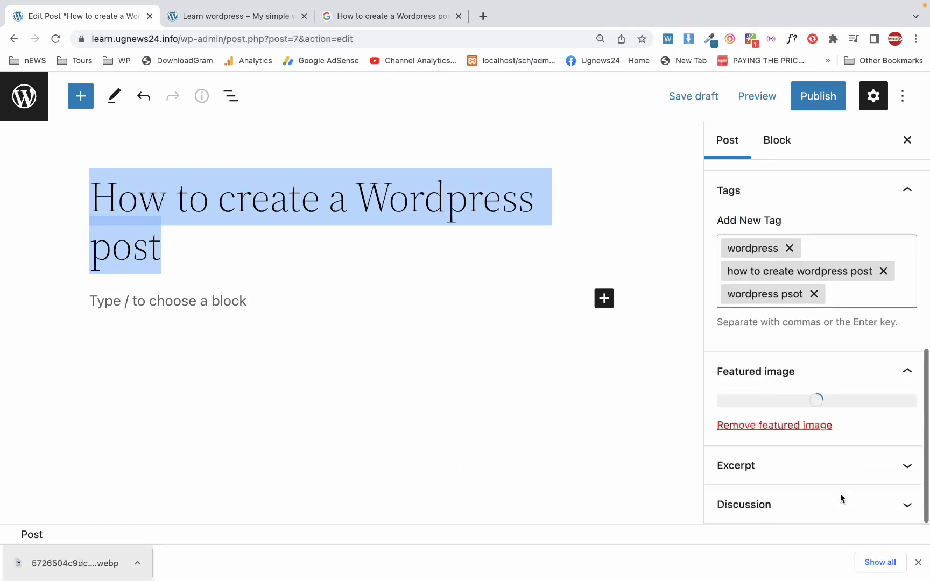
scroll(826, 467, down, 2)
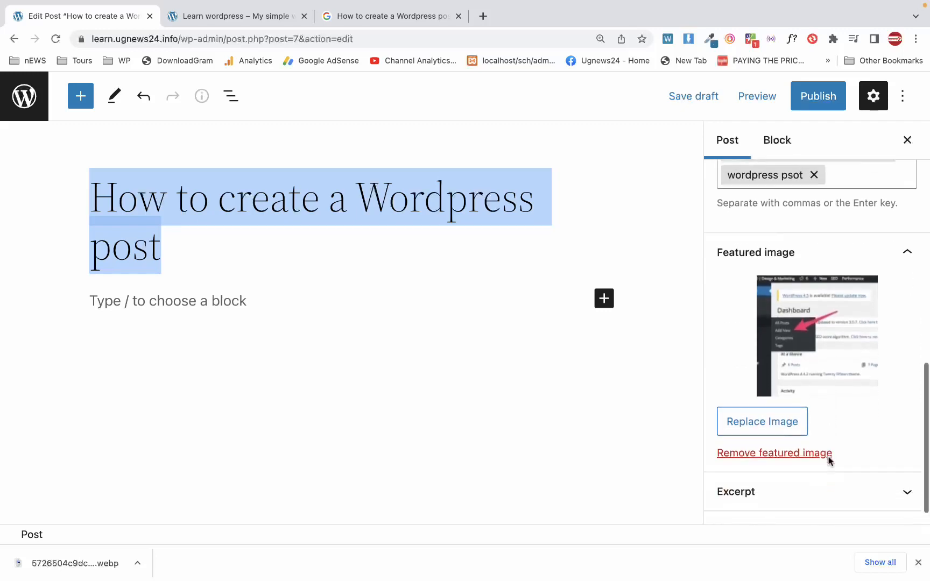
scroll(828, 461, down, 1)
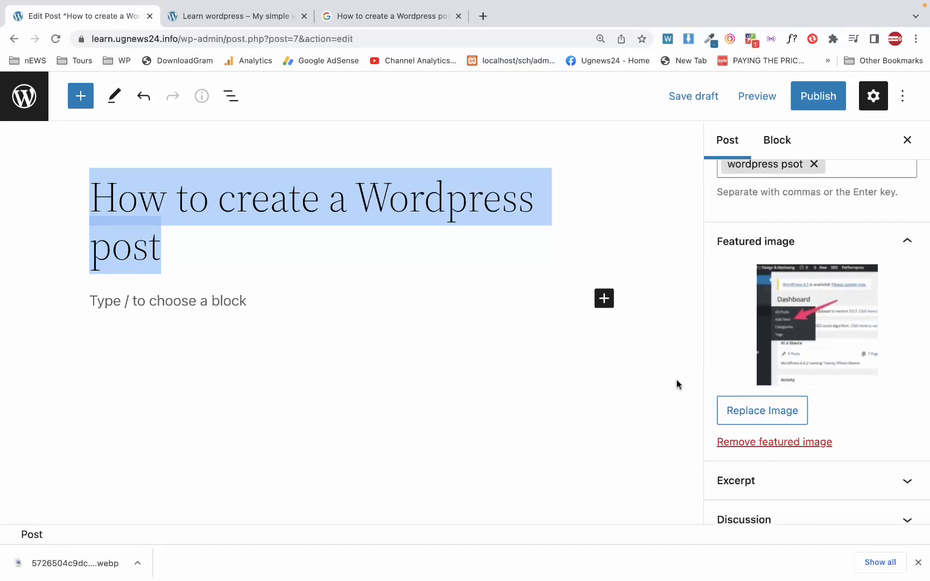
Step: Remove the post's featured image and review the Media Library and file upload options for choosing another
click(723, 444)
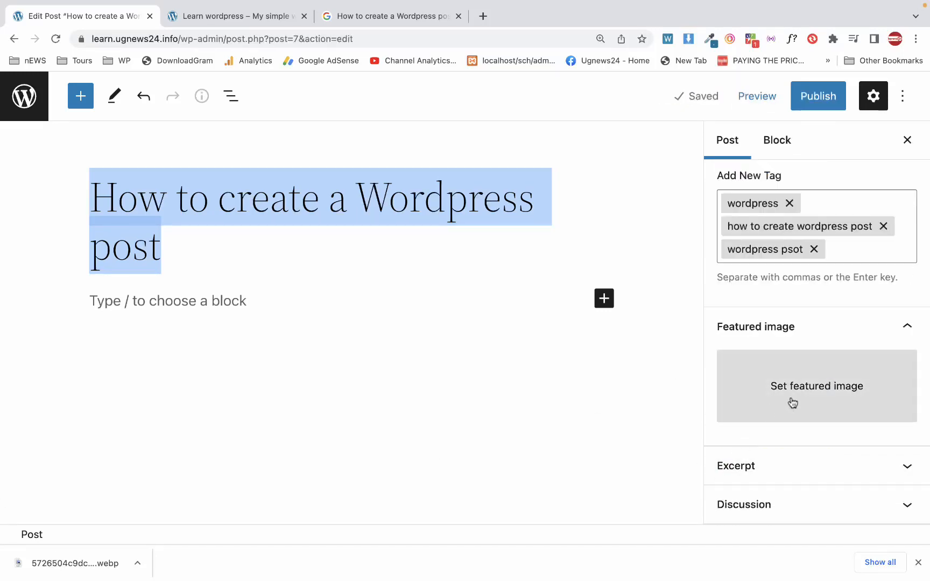
click(785, 398)
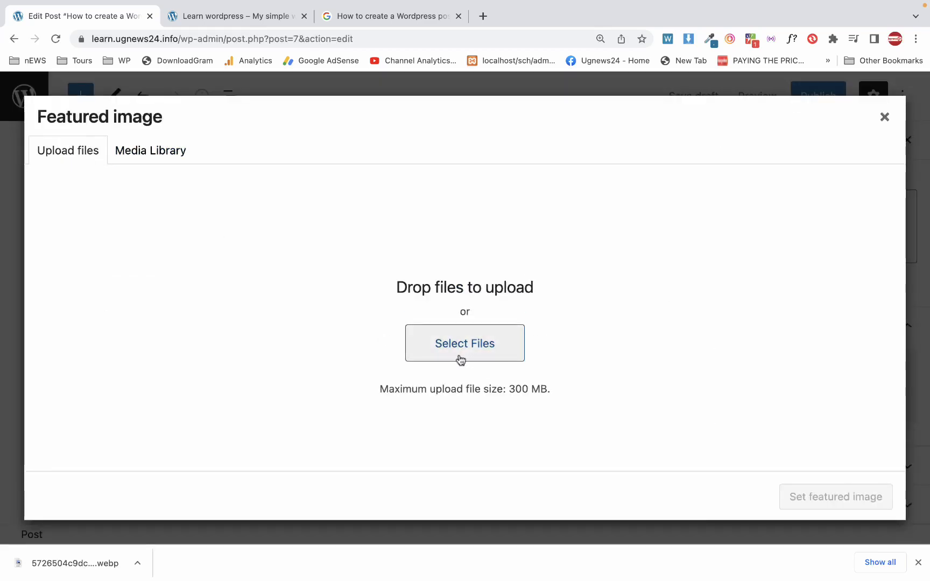
click(164, 162)
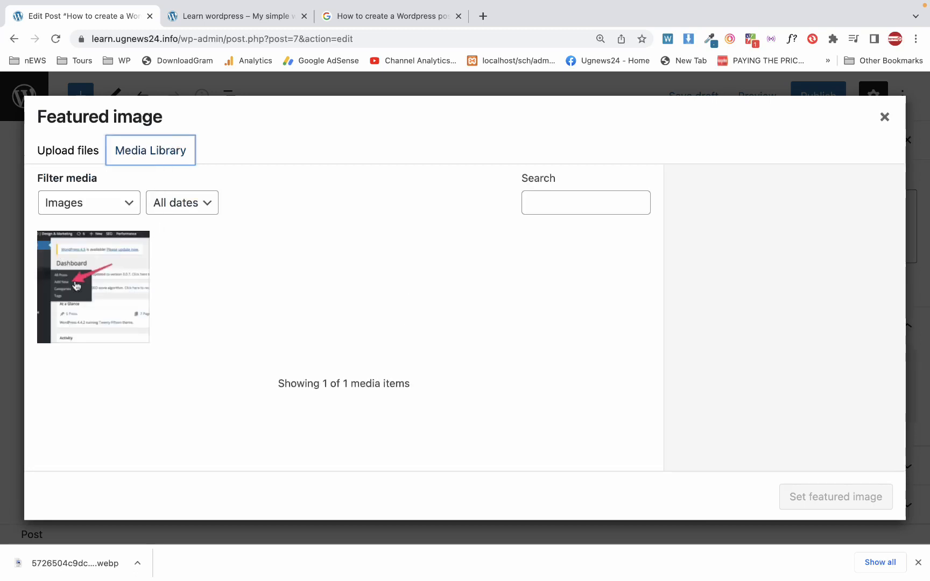
click(72, 158)
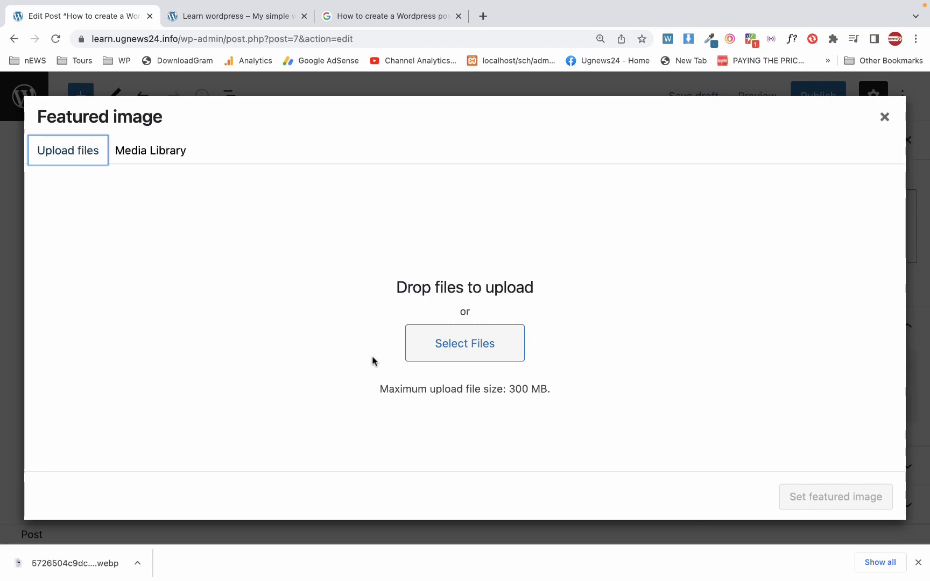
Step: Upload 1-min.jpeg from the Documents folder and set it as the post's featured image
click(451, 355)
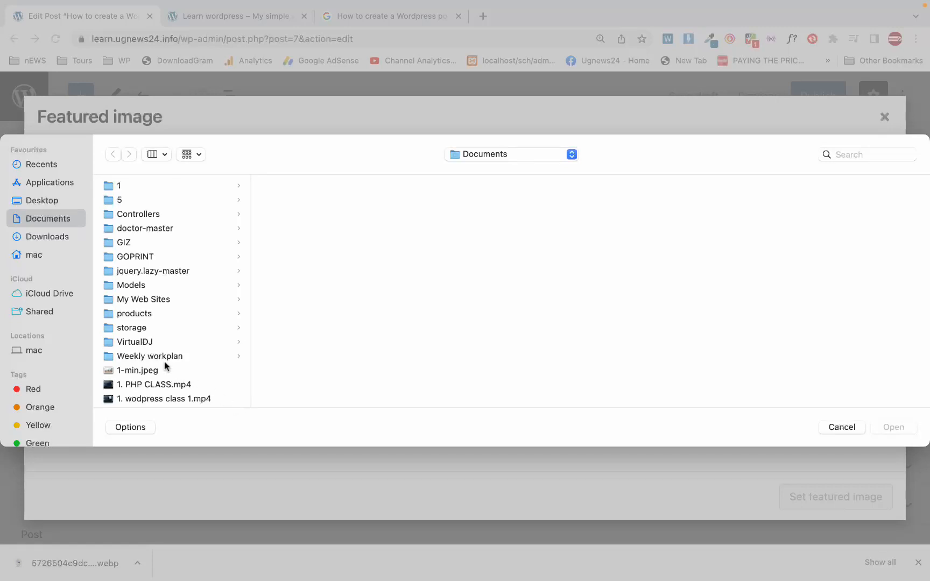
click(161, 372)
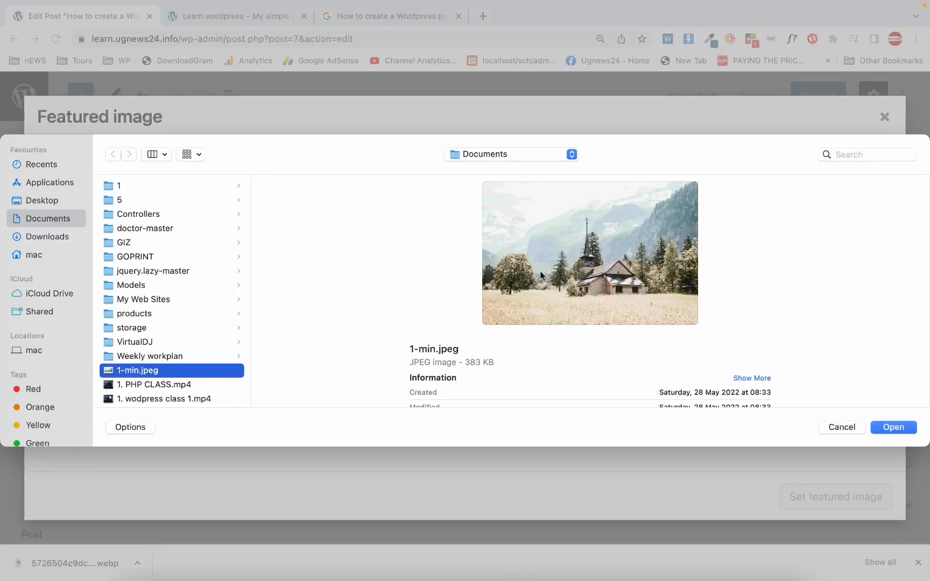
click(891, 431)
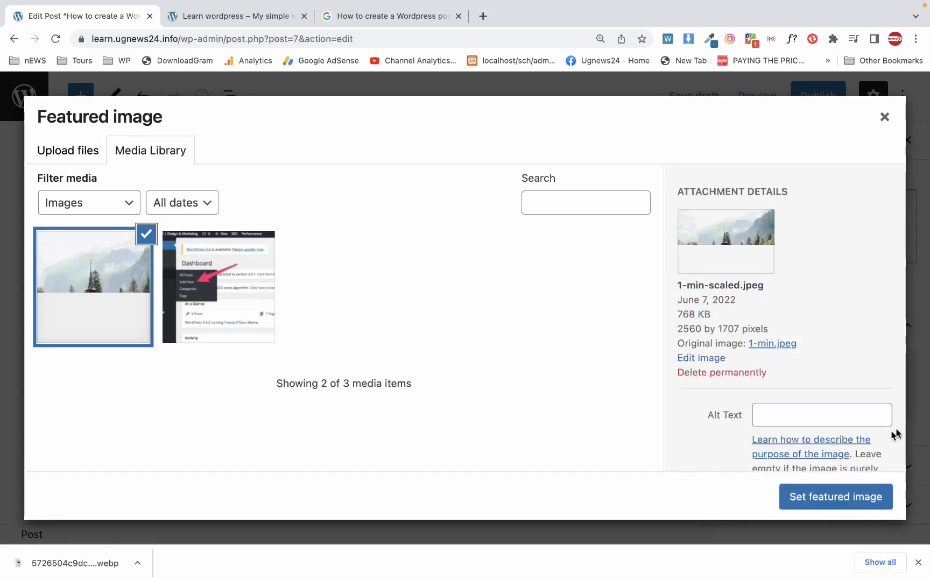
click(852, 500)
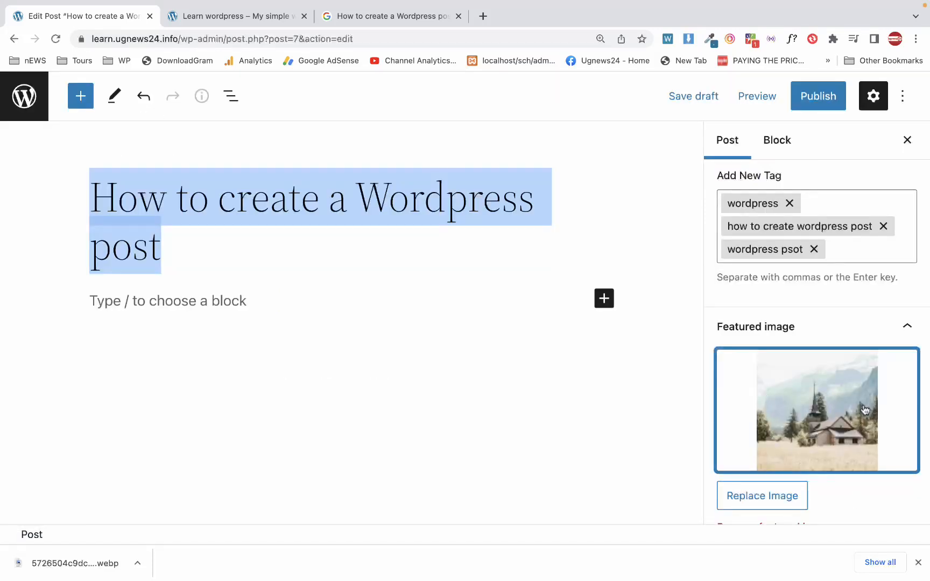
Step: Replace the featured image with 5726504c9dca79.webp from the Media Library
click(767, 496)
click(215, 280)
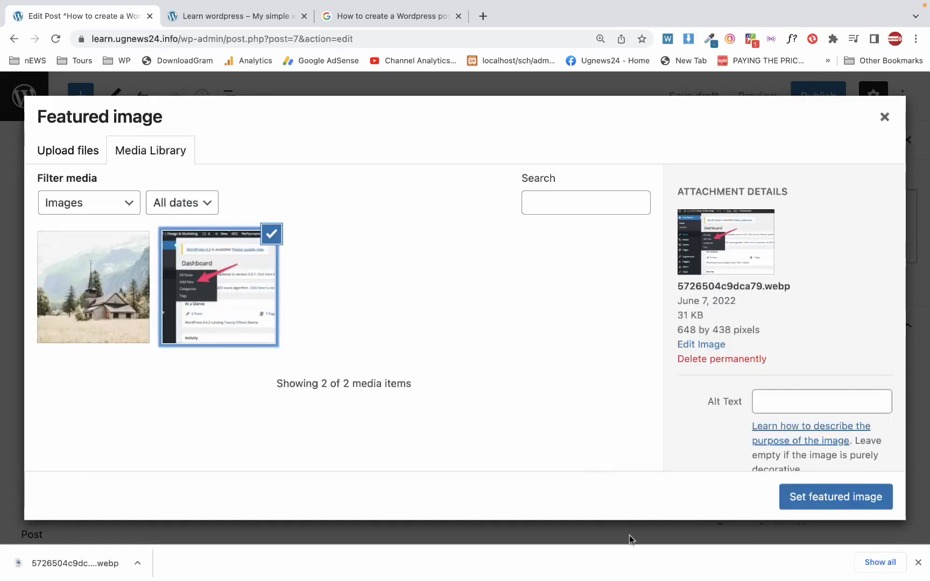
click(830, 502)
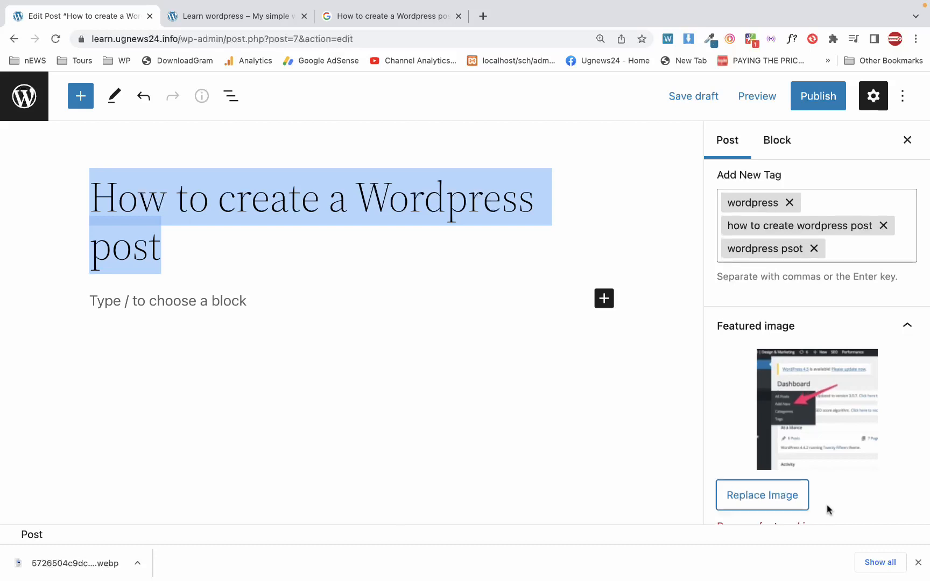
scroll(827, 507, down, 3)
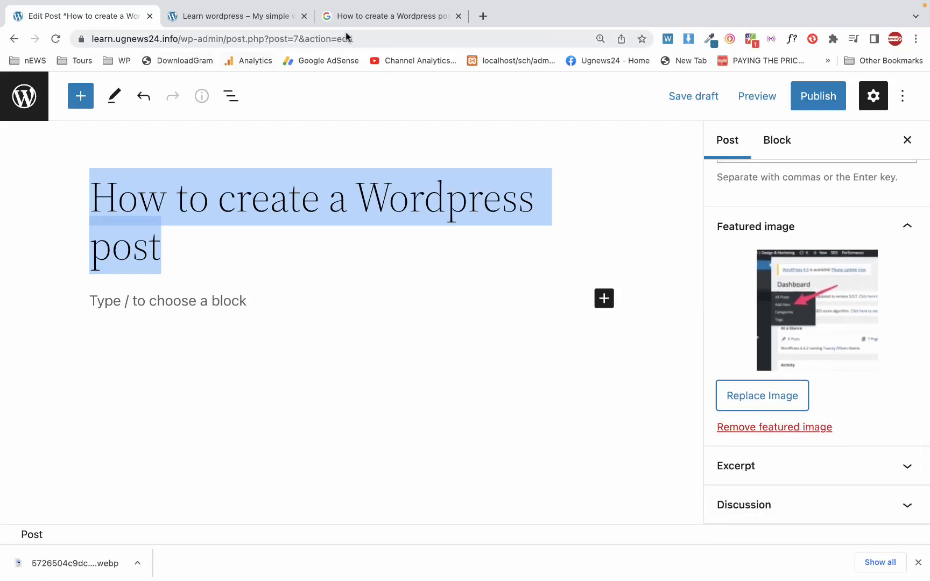
Step: Write the post excerpt "Easy steps of creating a wordpress post."
click(357, 18)
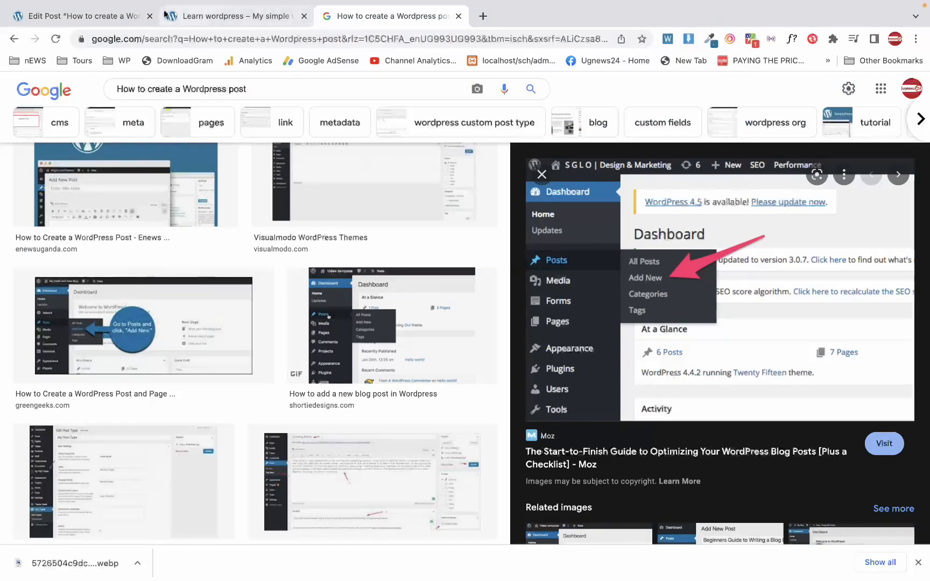
click(107, 20)
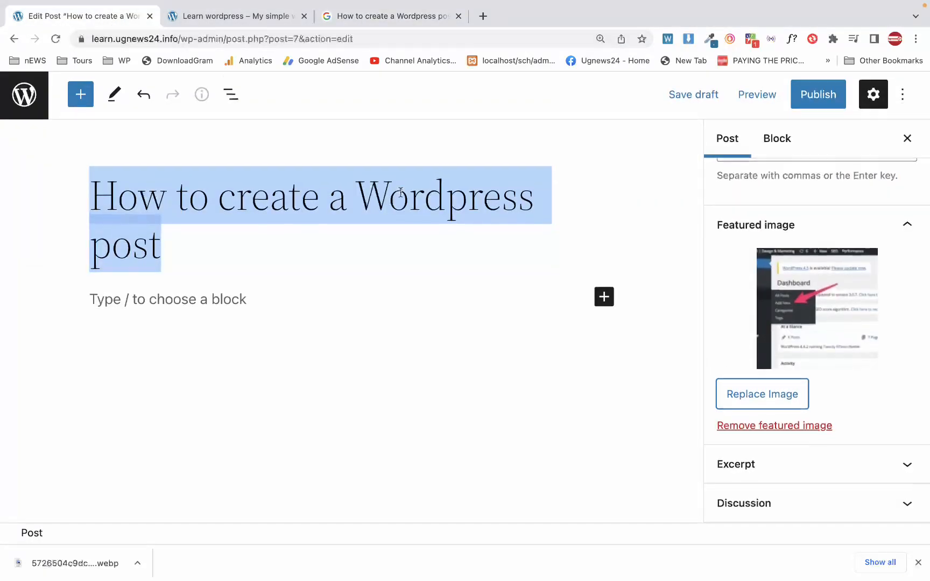
click(740, 467)
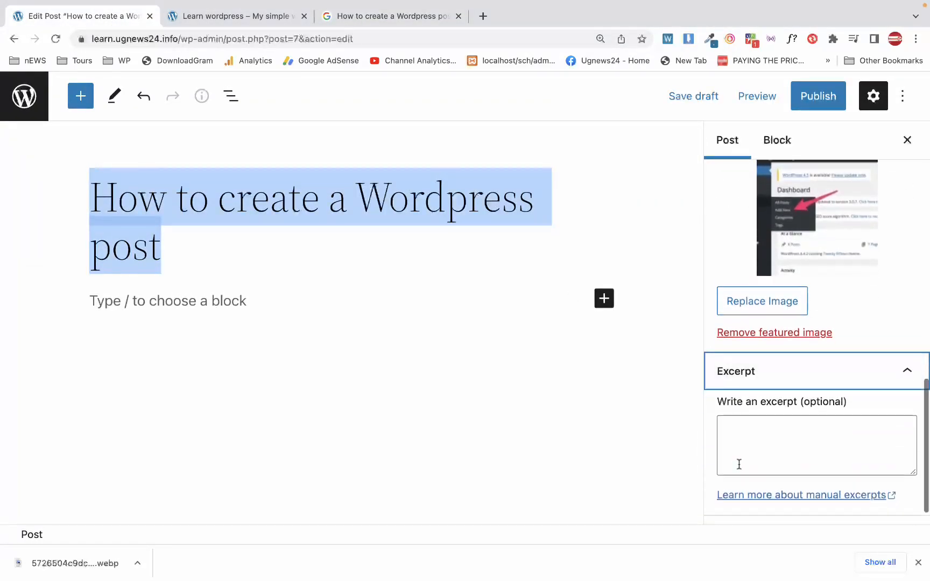
click(740, 430)
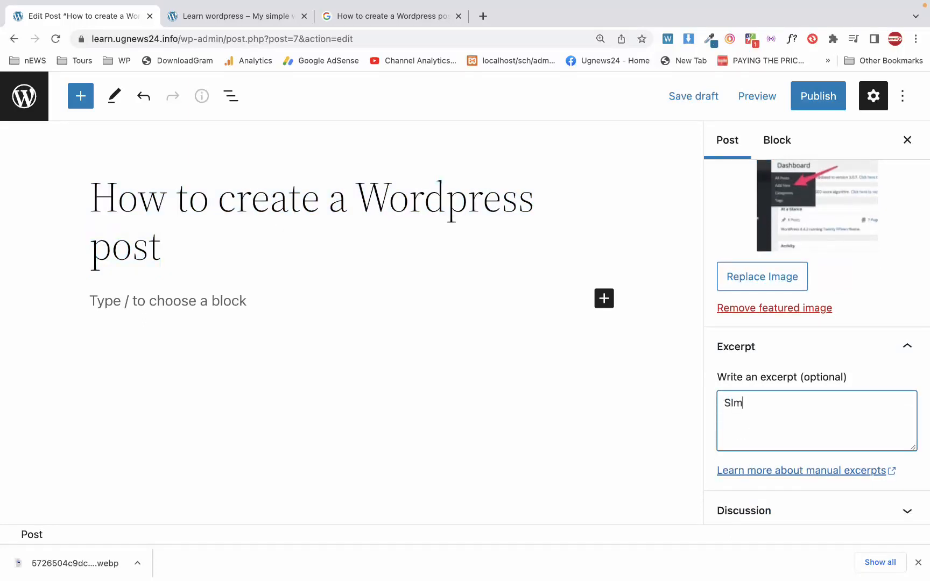
text(SImple steps)
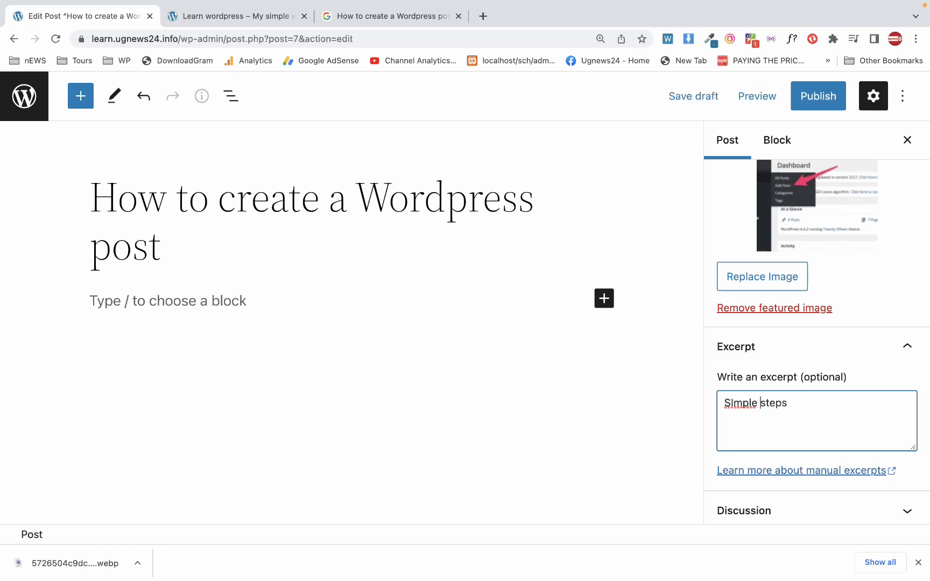
double_click(749, 403)
text(eA)
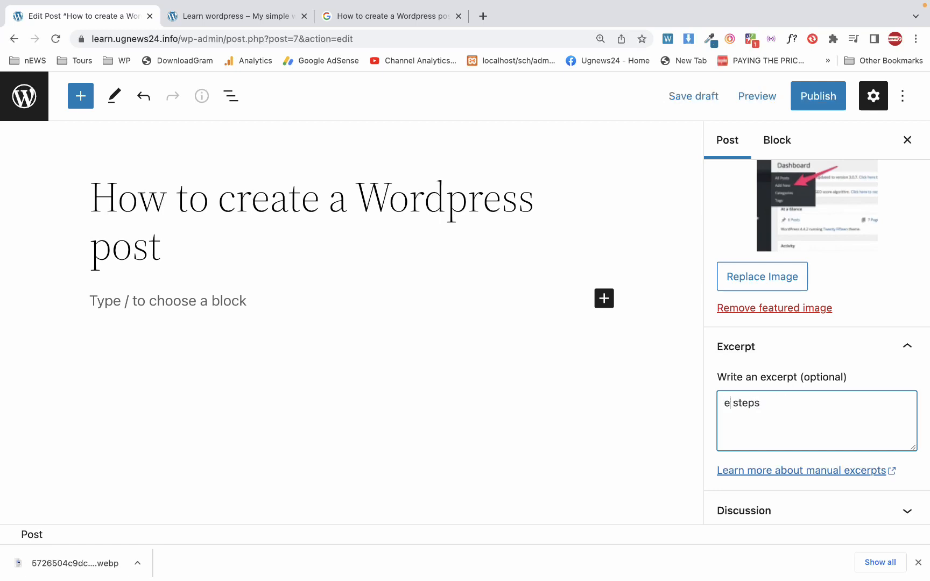
text(SY)
double_click(749, 403)
text(Easy)
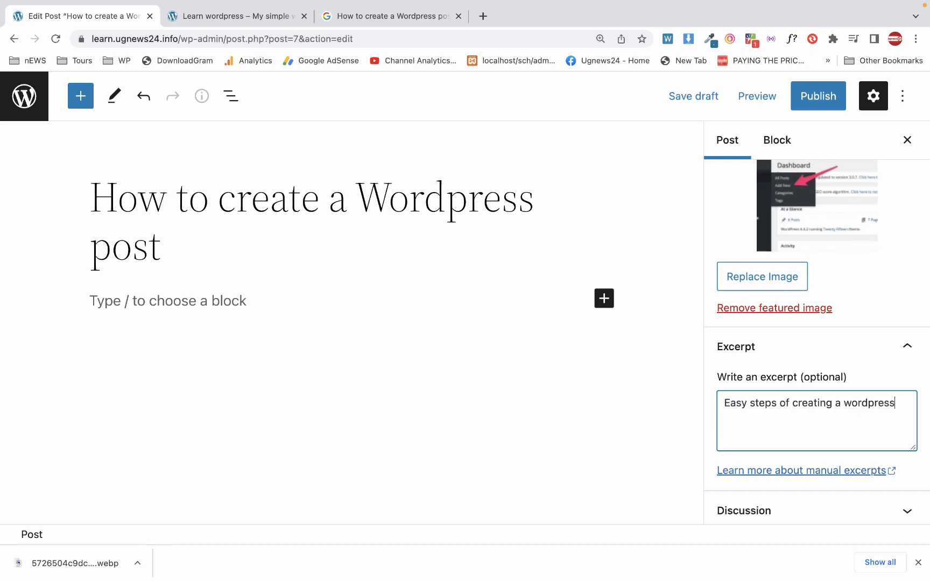
text(post.)
Step: Check the spelling suggestions for the words "of" and "wordpress" in the excerpt
right_click(784, 403)
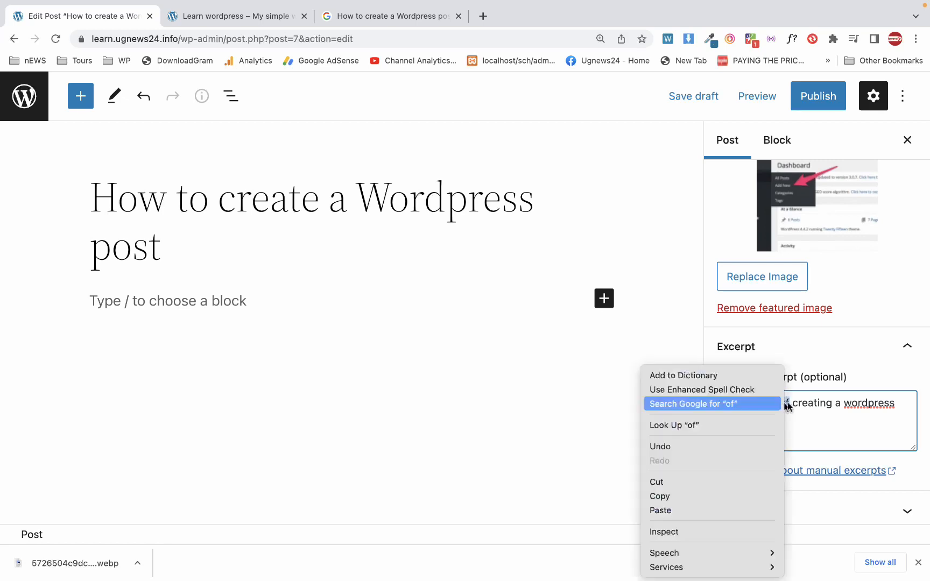
key(Escape)
right_click(857, 404)
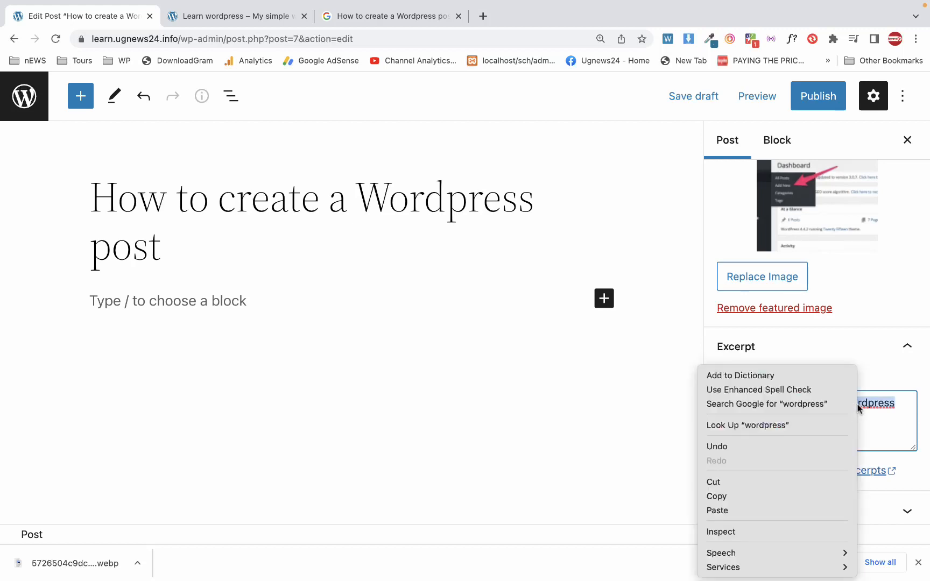
key(Escape)
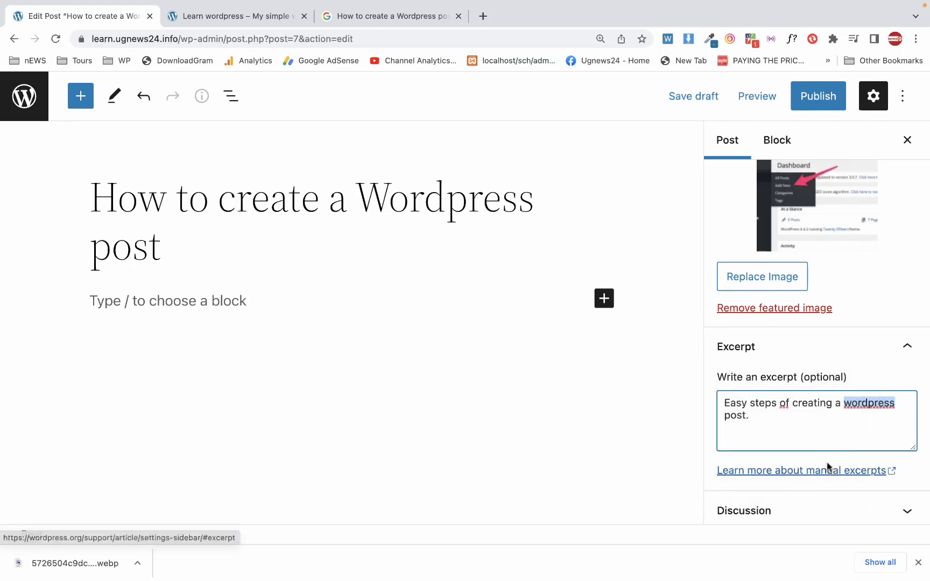
Step: Disable comments and pingbacks & trackbacks in the post's Discussion settings
scroll(793, 403, down, 1)
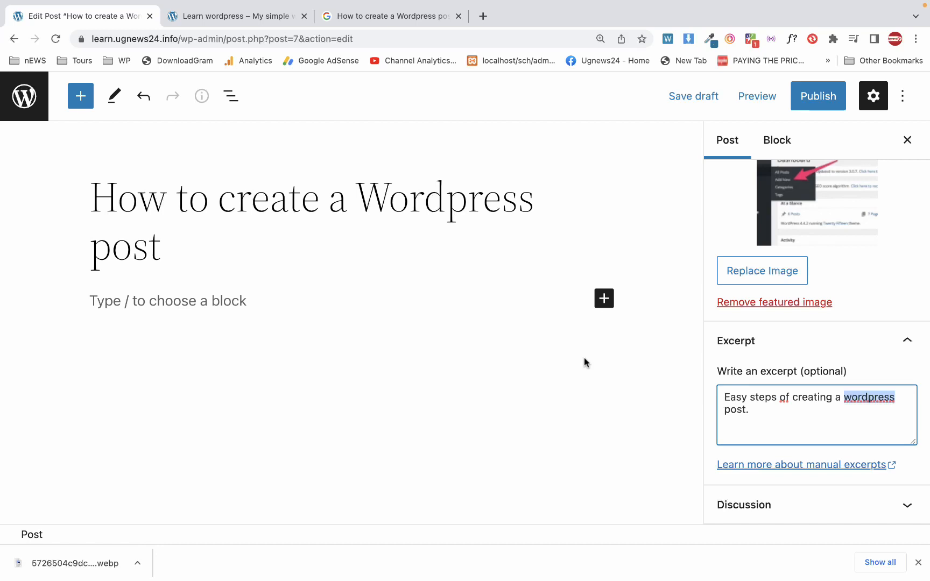
click(749, 509)
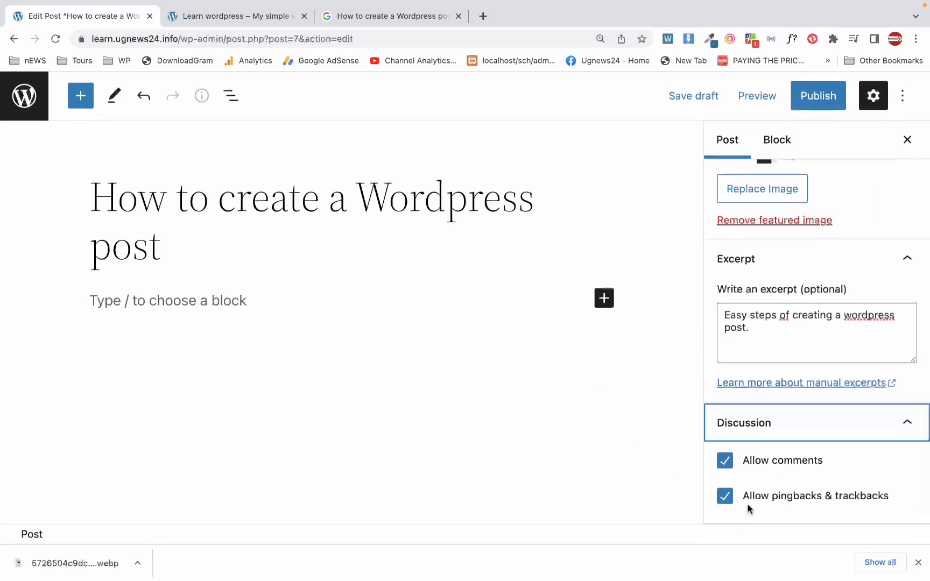
click(726, 462)
click(724, 495)
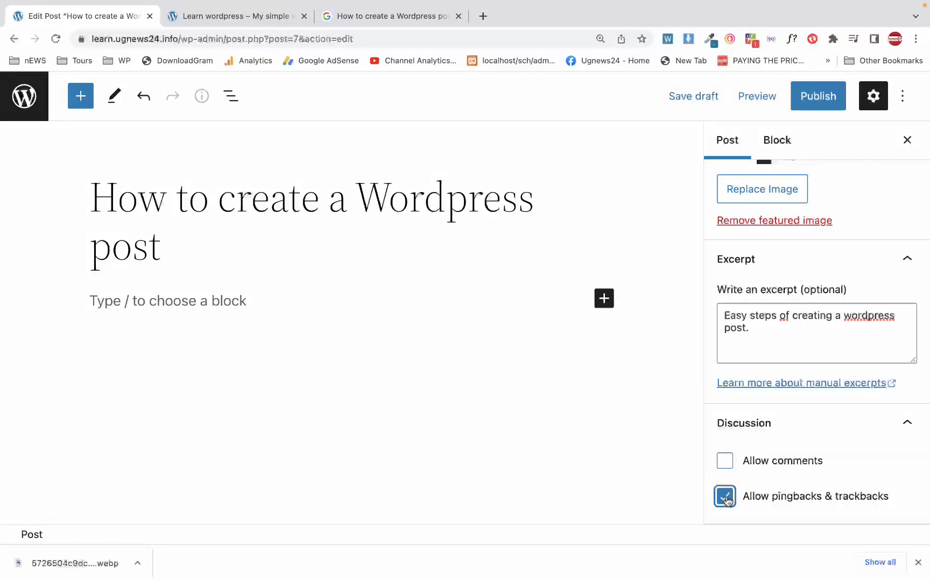
click(765, 479)
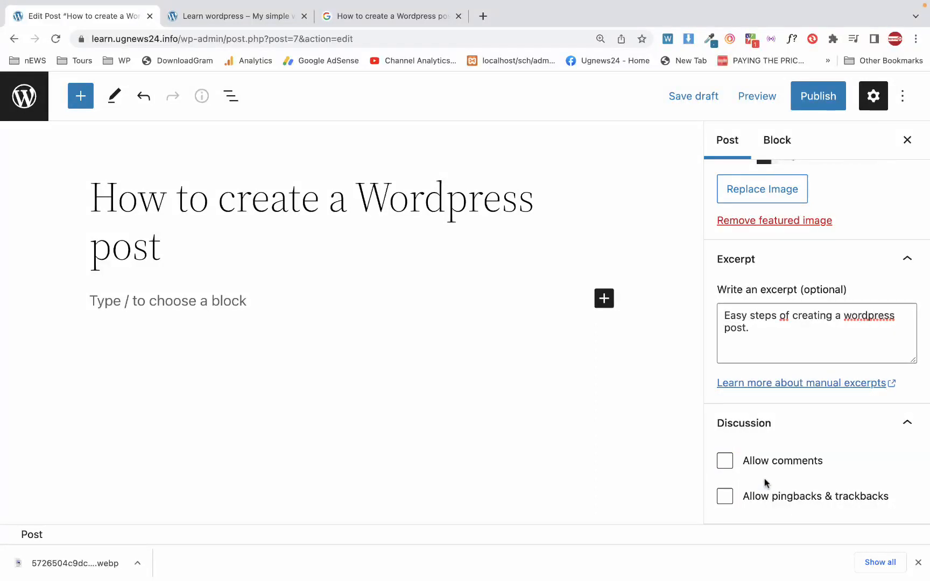
Step: Try re-enabling comments and pingbacks & trackbacks for the post, ending with both disabled
click(725, 461)
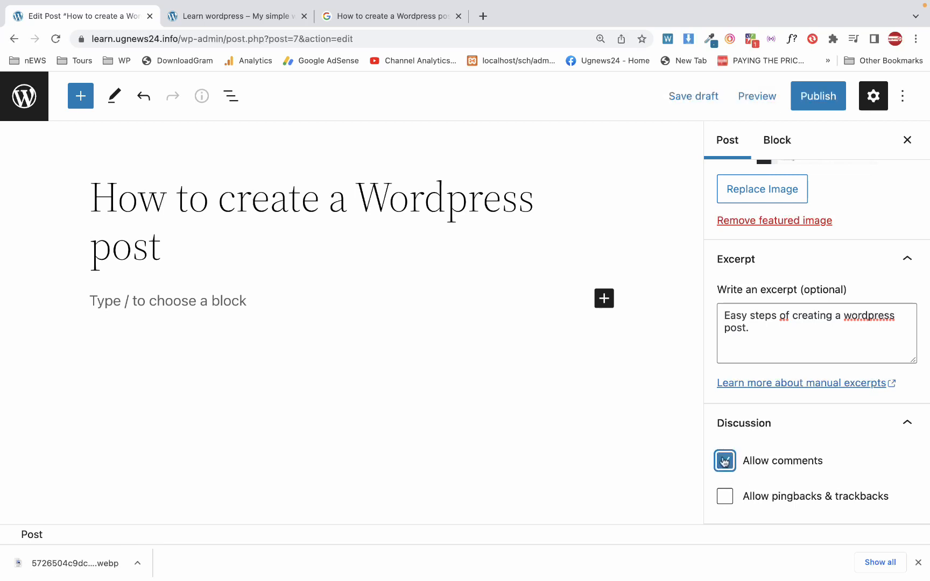
click(725, 499)
click(725, 466)
click(725, 499)
click(725, 466)
click(726, 494)
click(726, 496)
click(725, 466)
Step: Publish the post "How to create a Wordpress post" and confirm the pre-publish check
scroll(795, 138, up, 2)
click(821, 95)
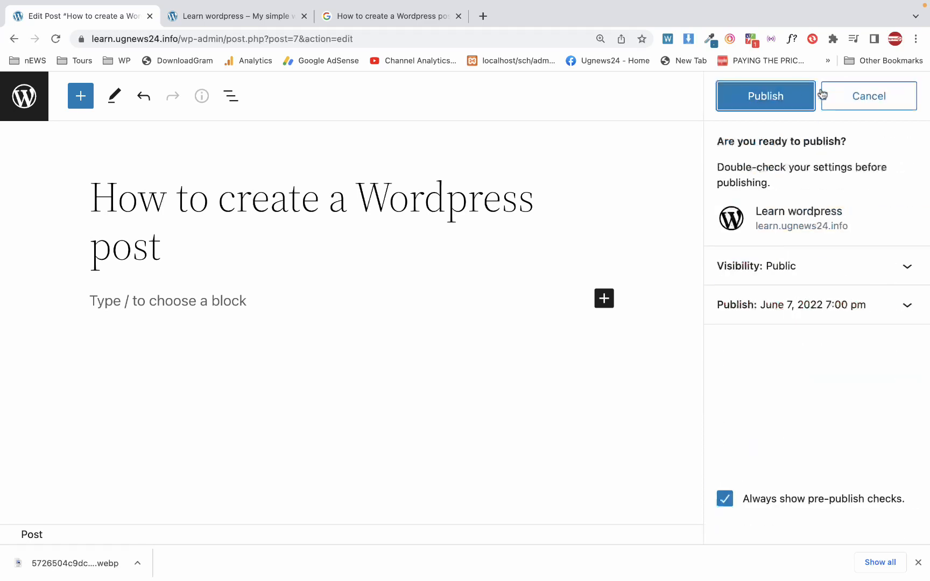
click(772, 95)
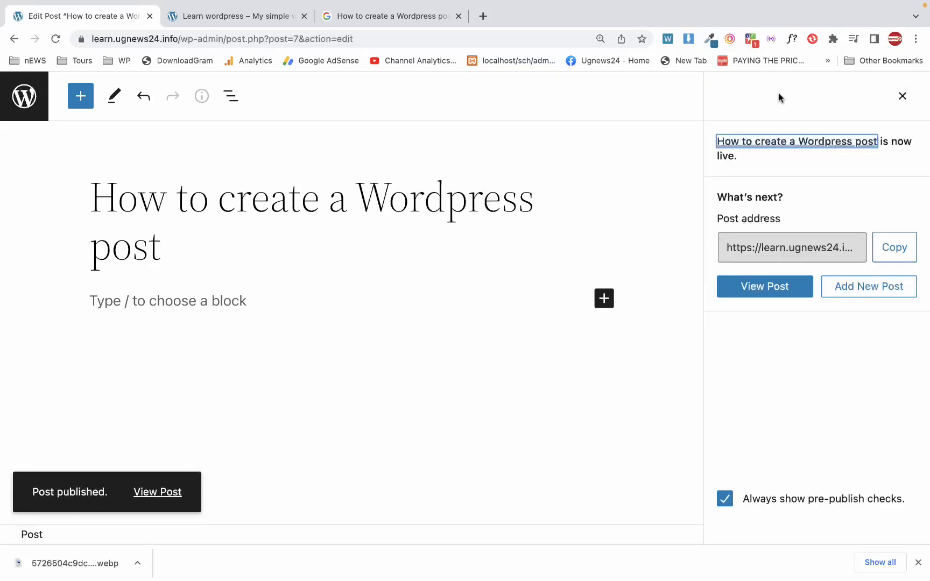
Step: Open the published post in a new tab and examine its title and featured image at 100% zoom
right_click(167, 491)
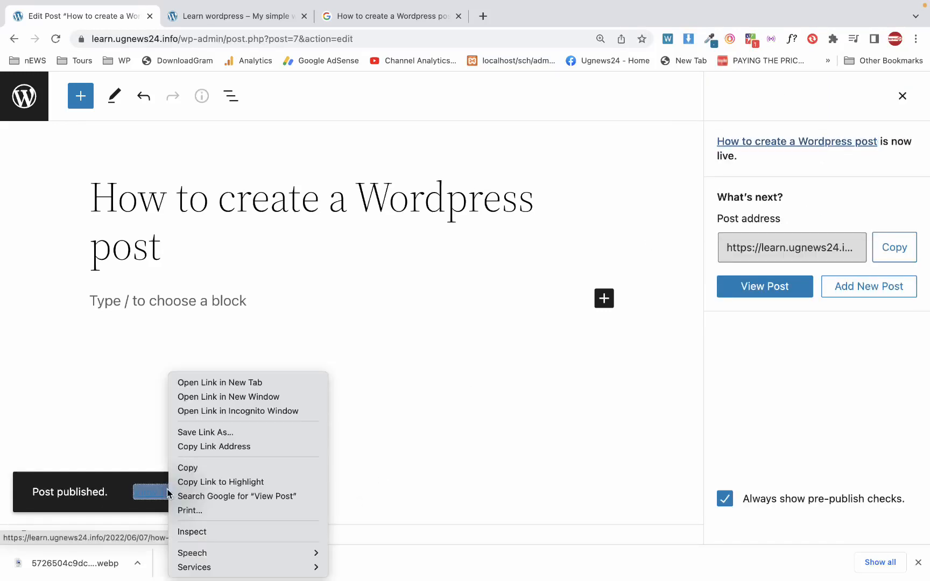
click(221, 382)
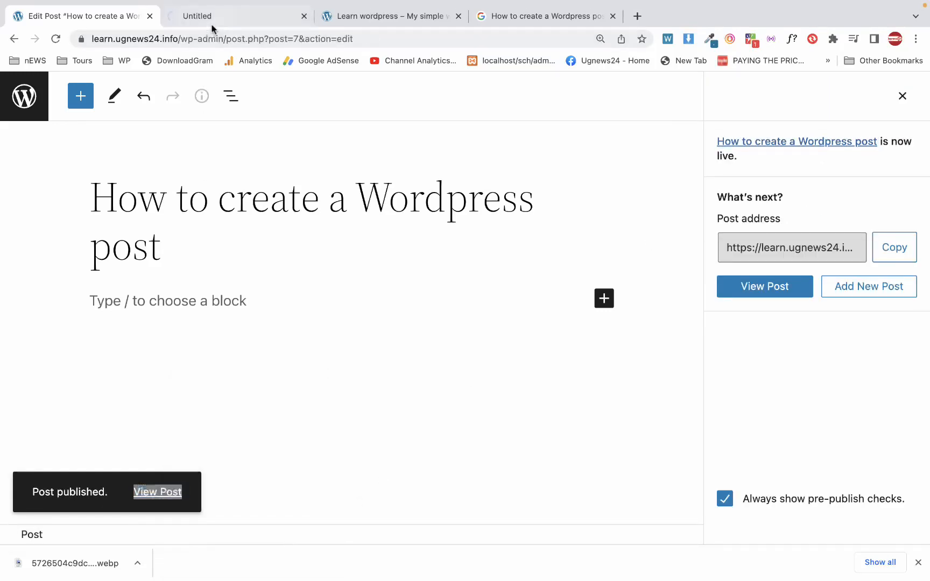
click(212, 17)
scroll(259, 276, down, 6)
scroll(258, 276, up, 8)
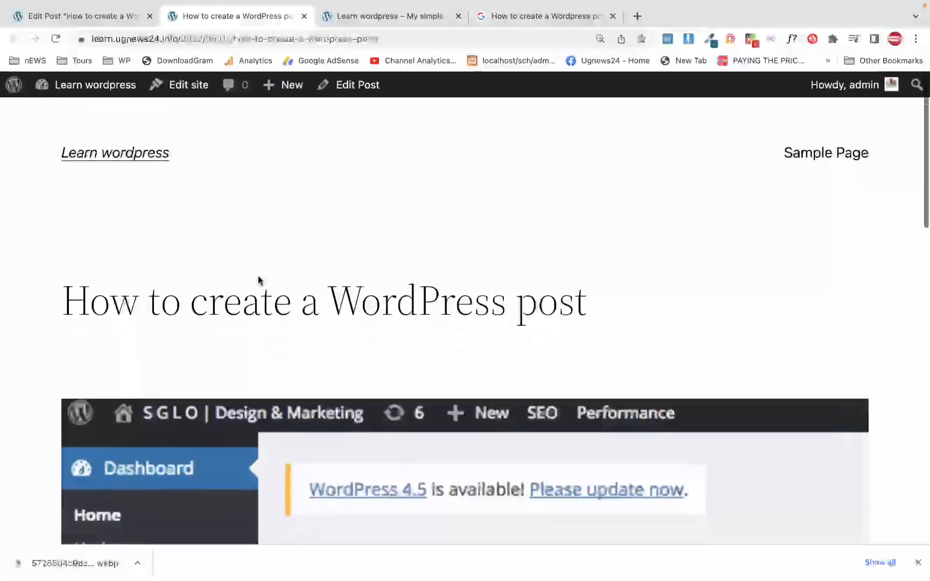
scroll(259, 276, down, 6)
scroll(258, 277, up, 6)
key(super+minus)
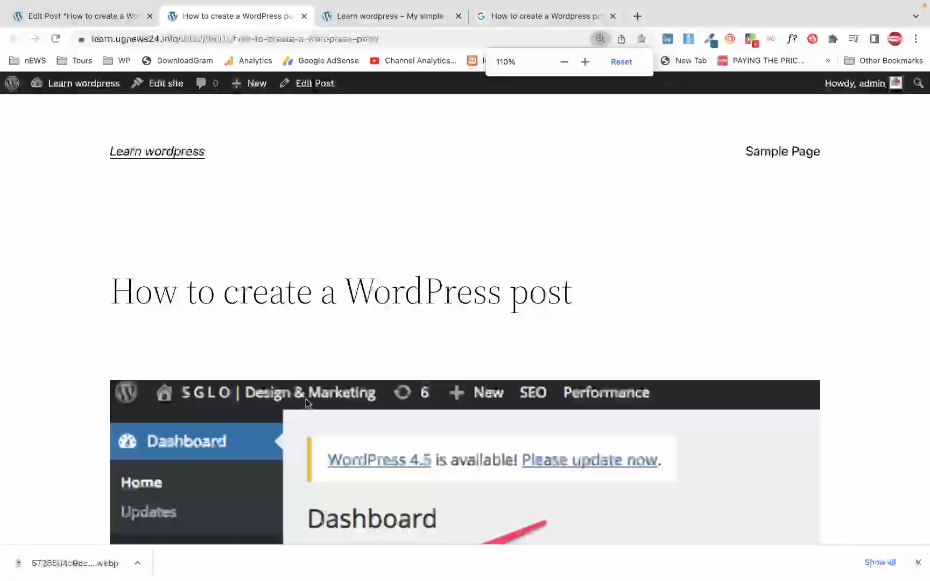
scroll(305, 399, down, 10)
scroll(305, 405, up, 8)
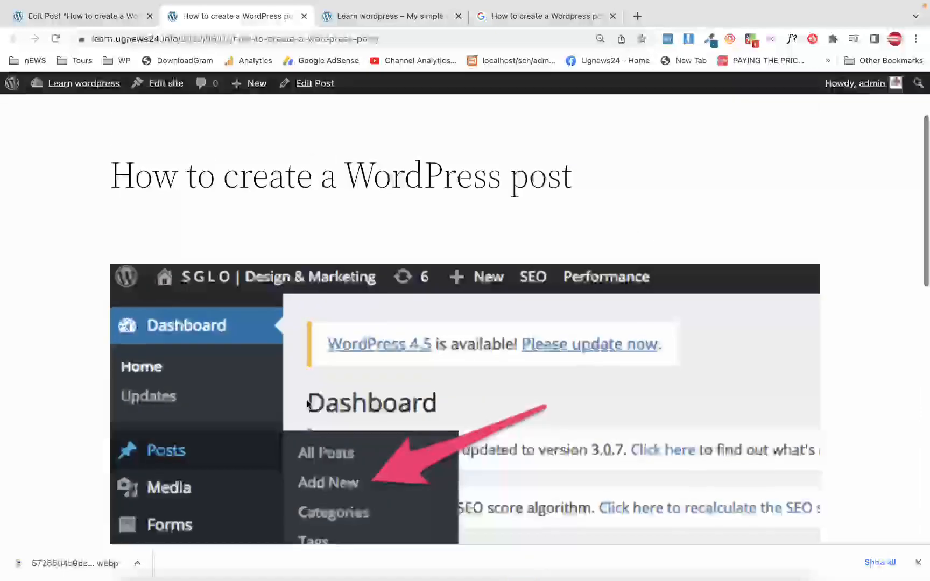
scroll(307, 404, down, 5)
key(super+minus)
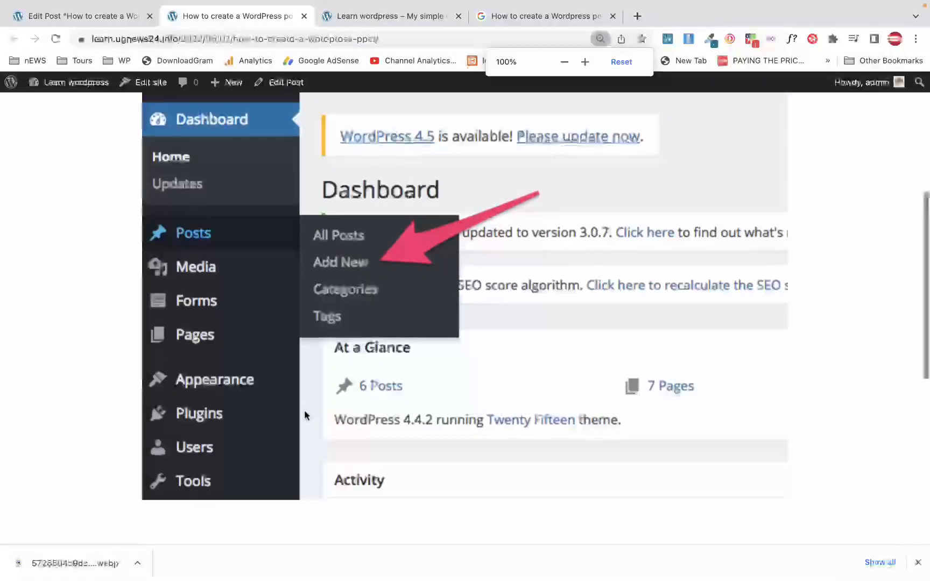
scroll(305, 410, up, 5)
Step: Check the live post's date, category and tags, then close the page and return to the post's settings
drag(209, 327, 286, 295)
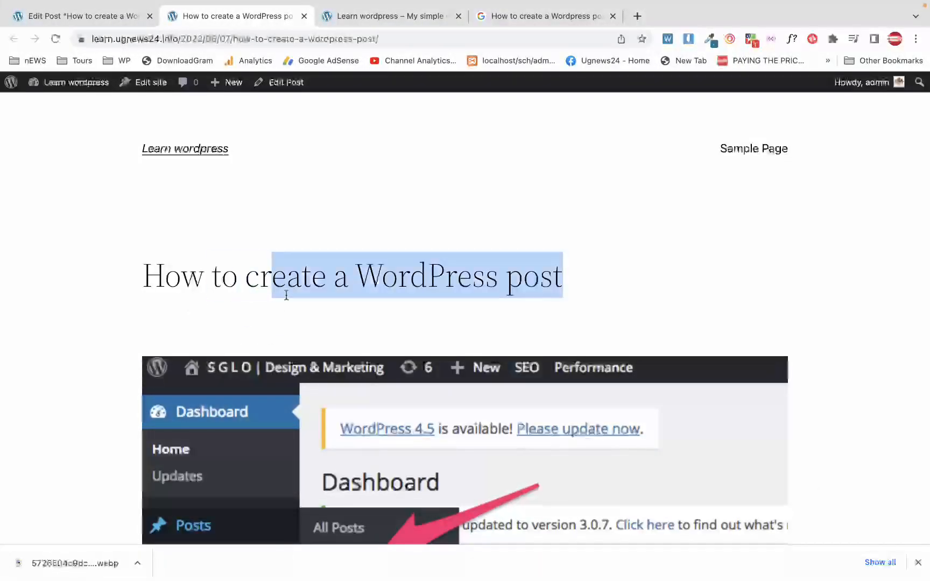
scroll(287, 295, down, 10)
scroll(287, 305, up, 1)
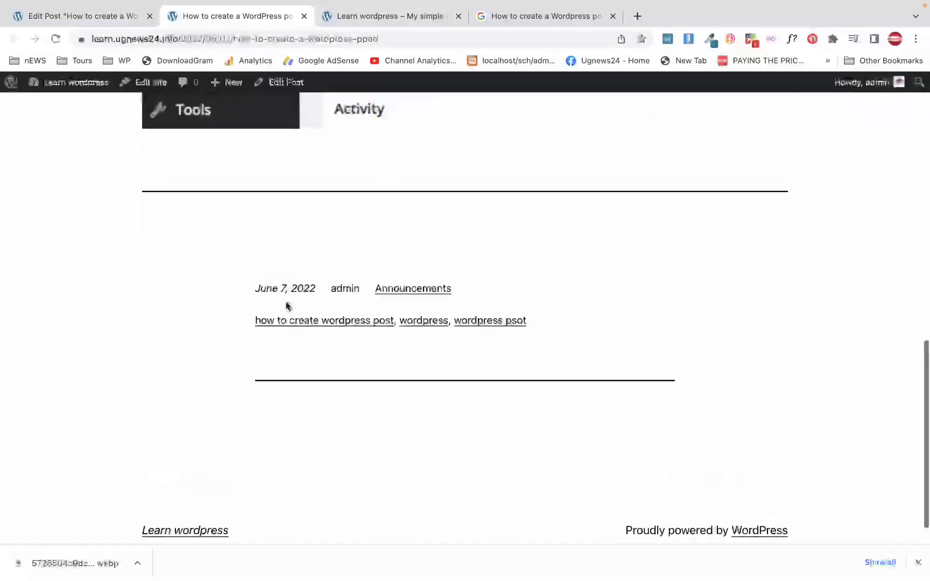
scroll(287, 305, up, 10)
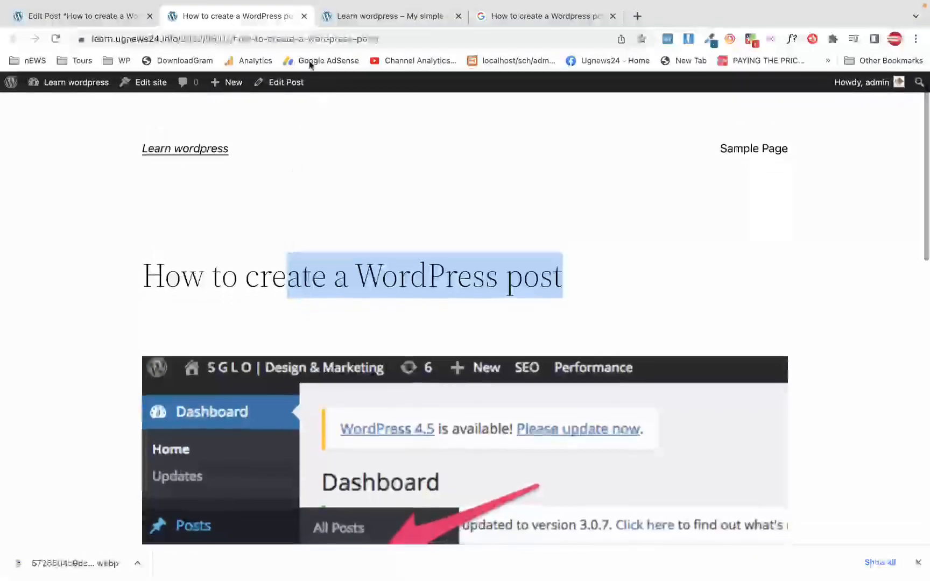
click(305, 16)
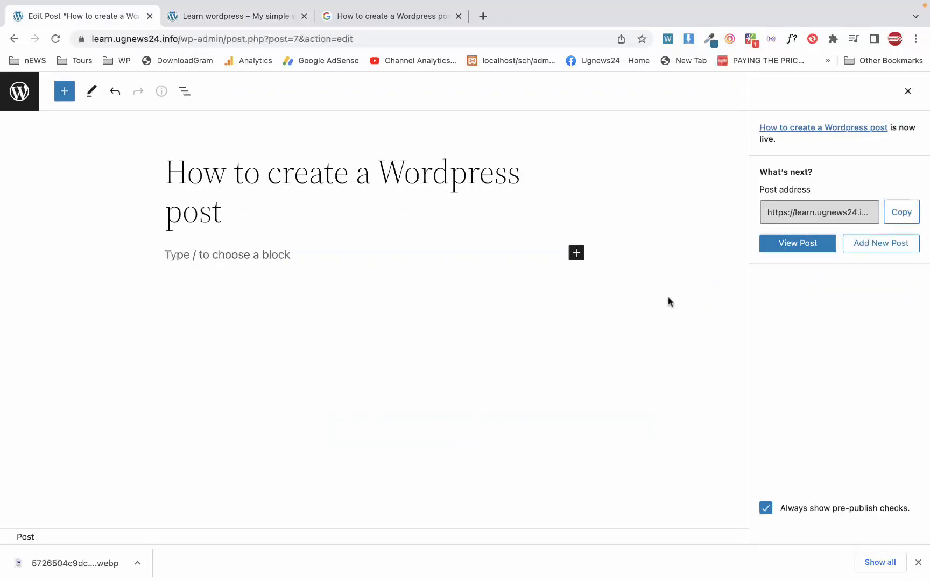
click(909, 93)
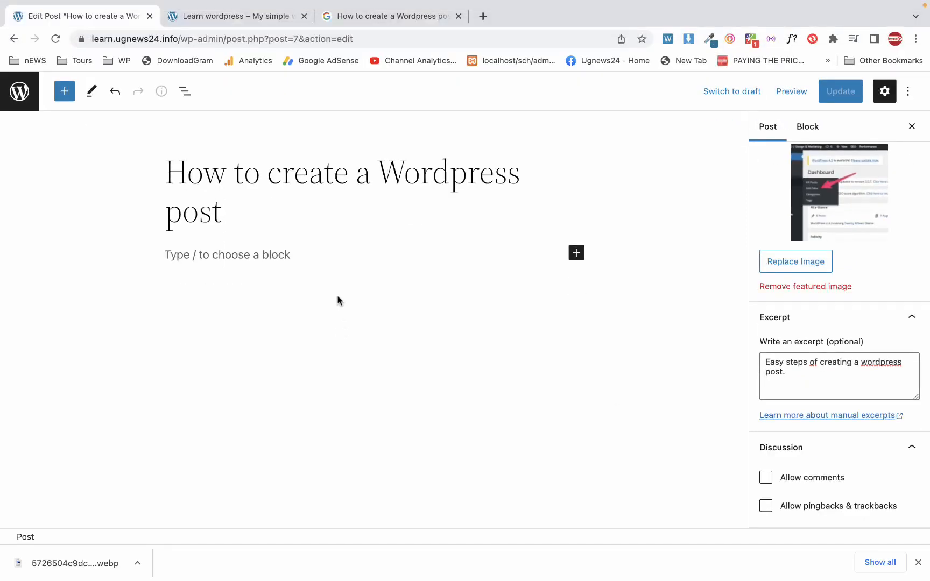
Step: Write "This is my first paragraph." in the post's empty paragraph block
click(257, 251)
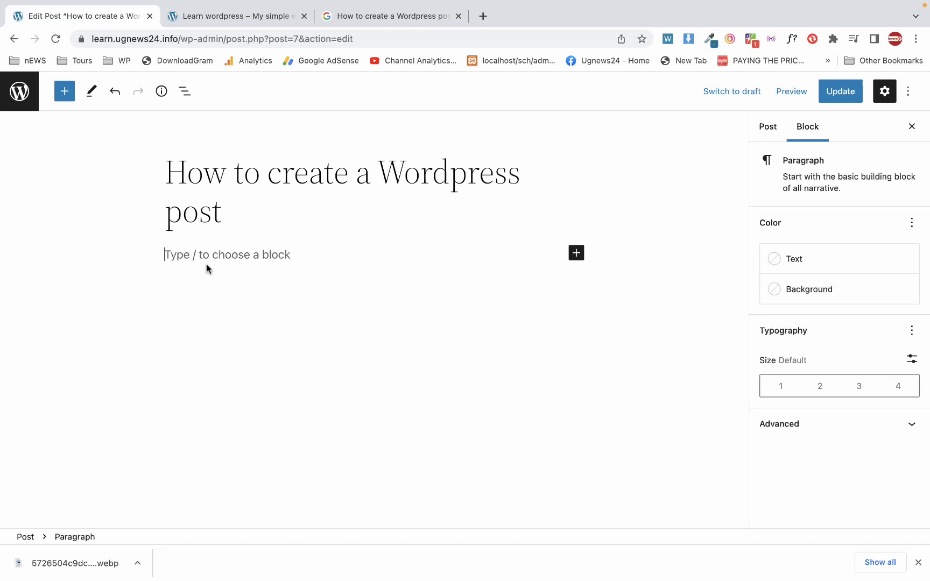
text(This si my)
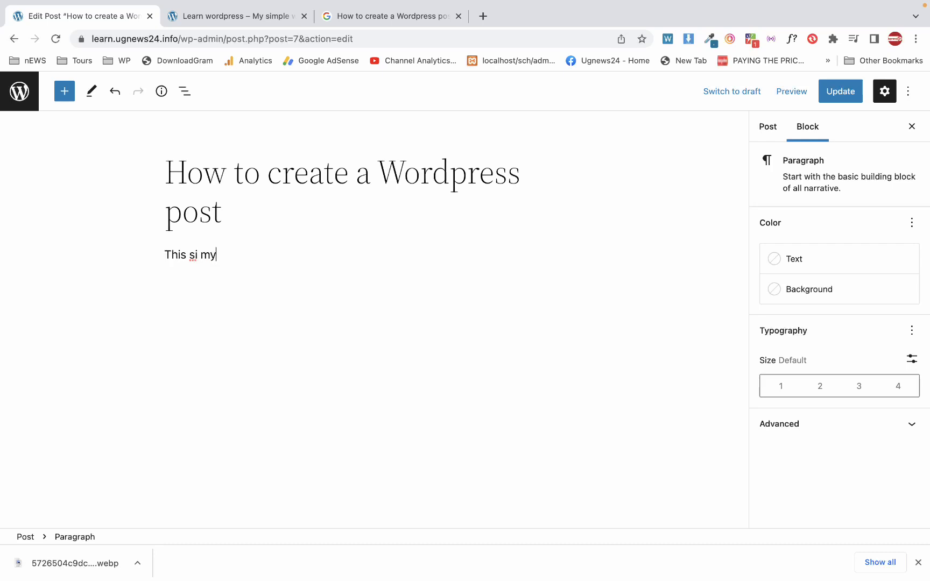
key(shift+alt+Left)
key(shift+alt+Left)
text(u)
text(s my first parag)
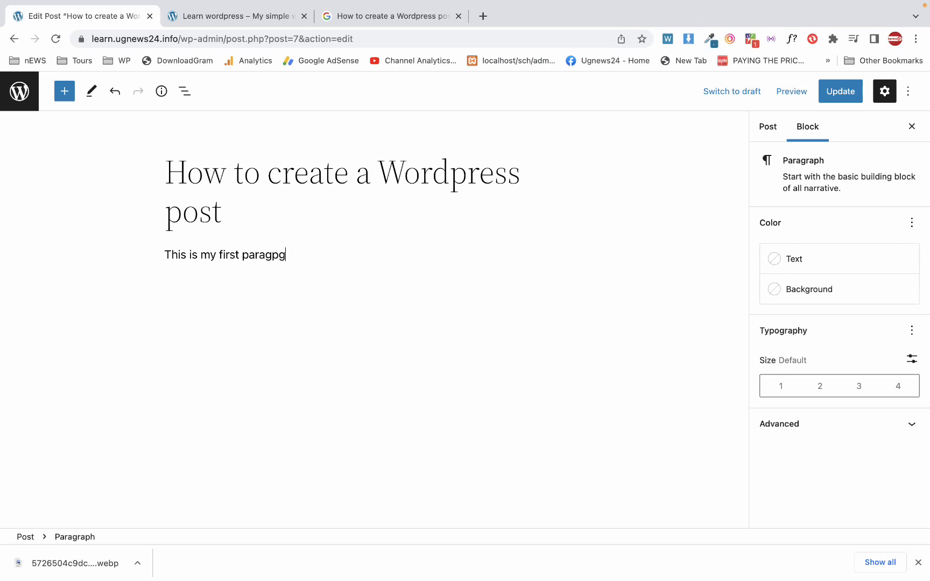
key(BackSpace)
text(graph.)
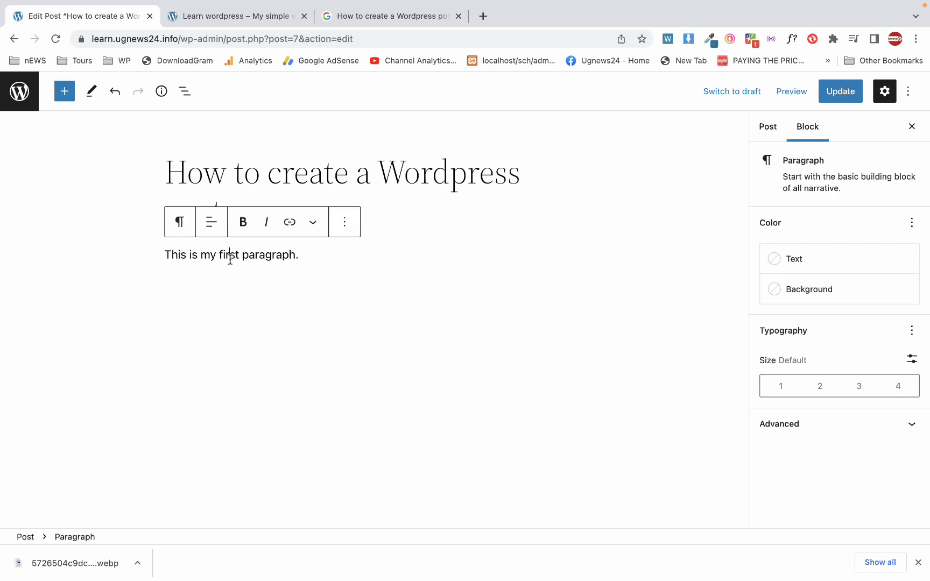
Step: Fill the first paragraph with twelve copies of the sentence "This is my first paragraph."
drag(230, 258, 446, 260)
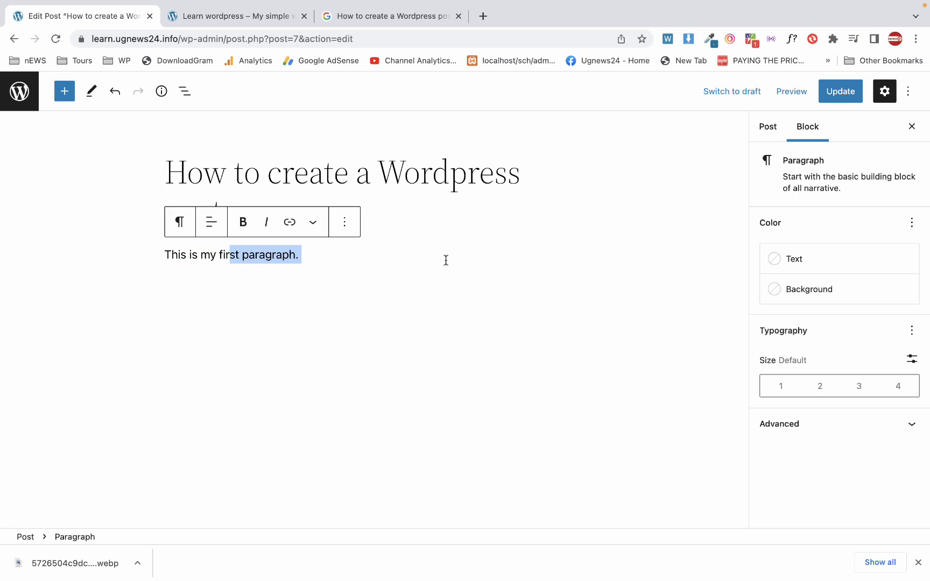
click(445, 260)
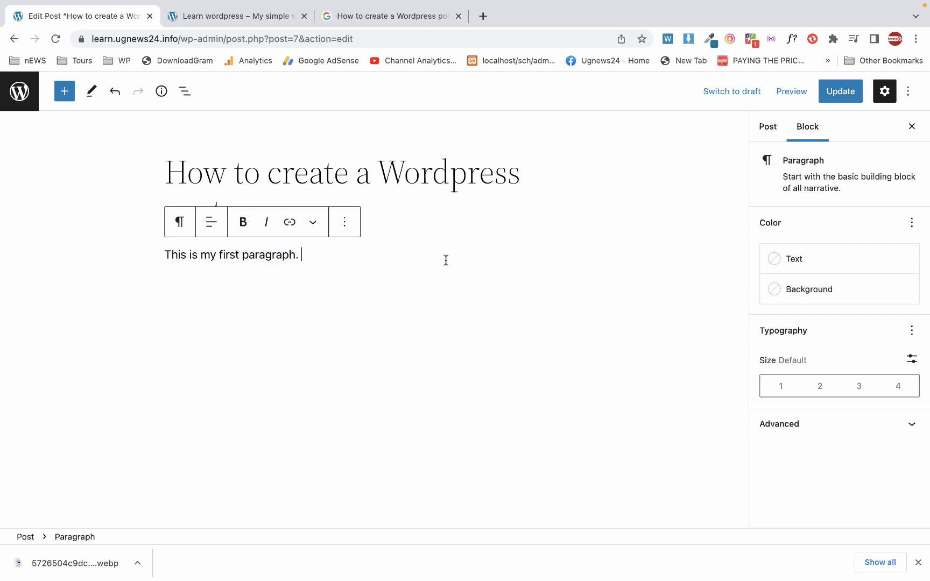
key(super+a)
key(super+c)
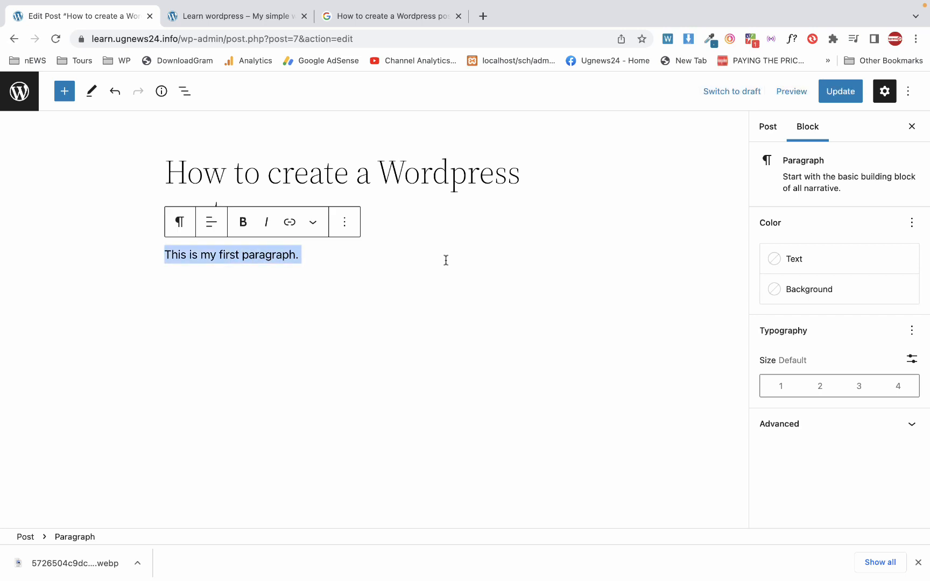
key(super+v)
key(super+v)
key(super+v)
key(super+v)
key(super+v)
key(super+v)
key(super+v)
key(super+v)
key(super+v)
key(super+v)
key(super+v)
key(super+v)
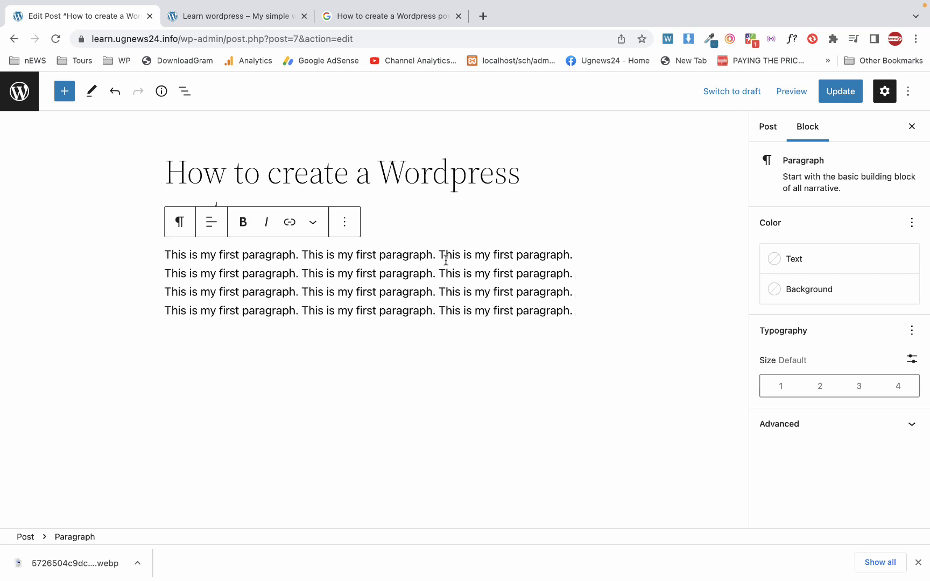
Step: Add a second paragraph block containing twelve copies of "This is my first paragraph."
key(Return)
key(super+v)
key(super+v)
key(super+v)
key(super+v)
key(super+v)
key(super+v)
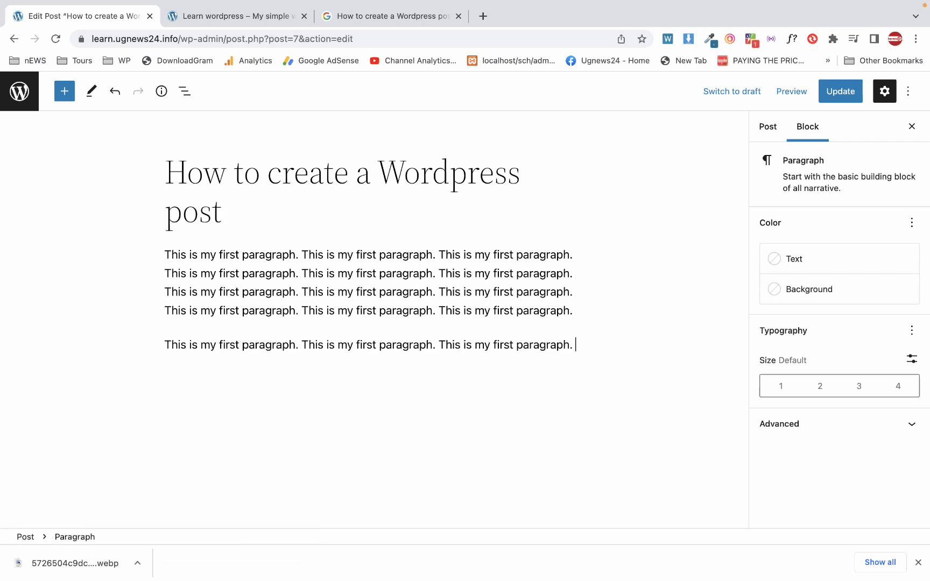
key(super+v)
key(super+v)
key(super+v)
key(super+v)
key(super+v)
key(super+v)
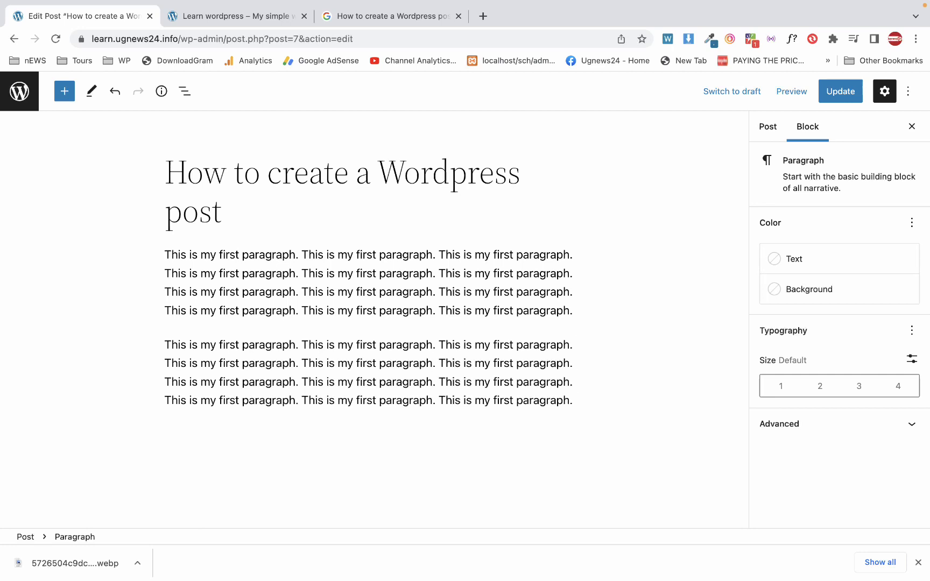
Step: Add a third paragraph block with the sentence "This is my first paragraph." repeated twelve times, and deselect it
key(Return)
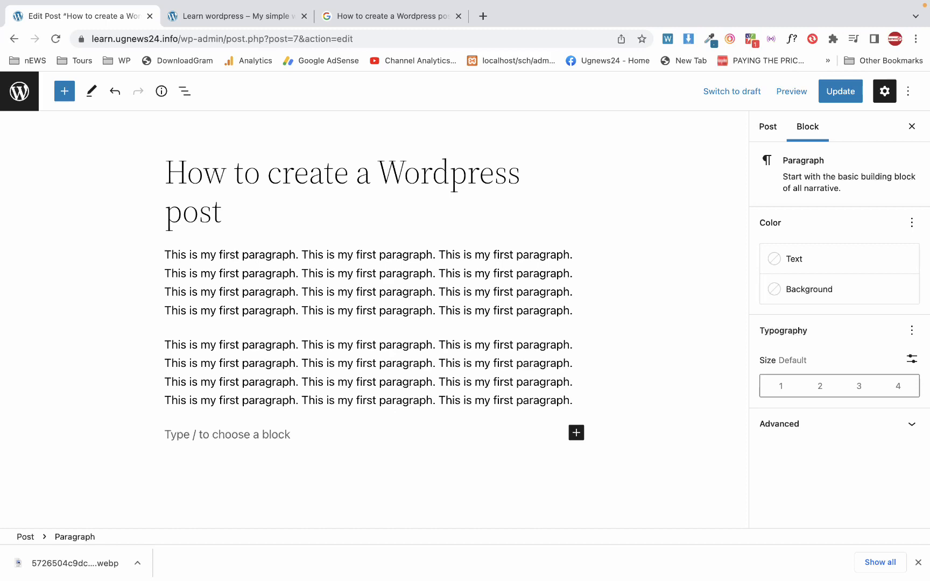
key(Up)
scroll(362, 345, up, 2)
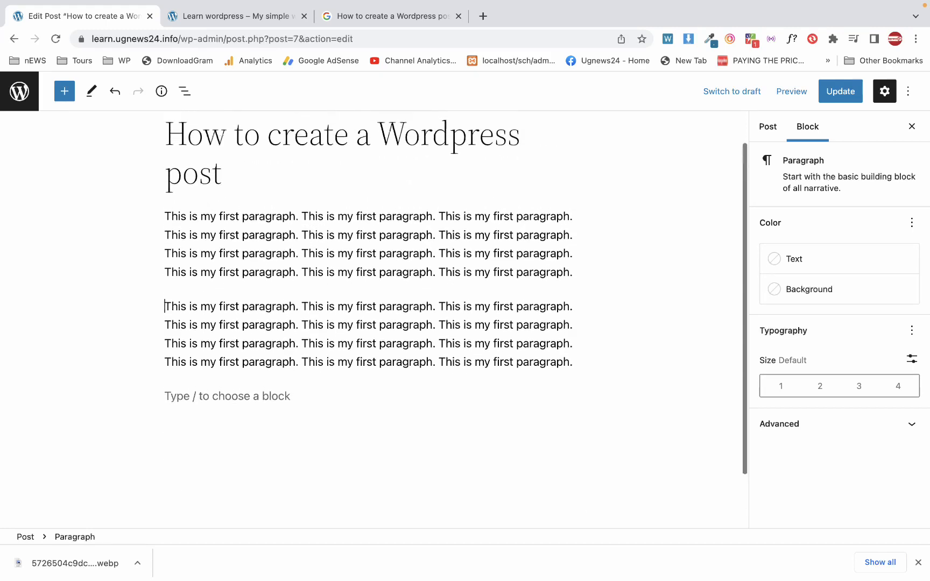
click(284, 417)
click(285, 397)
key(ctrl+v)
key(ctrl+v)
key(ctrl+v)
key(ctrl+v)
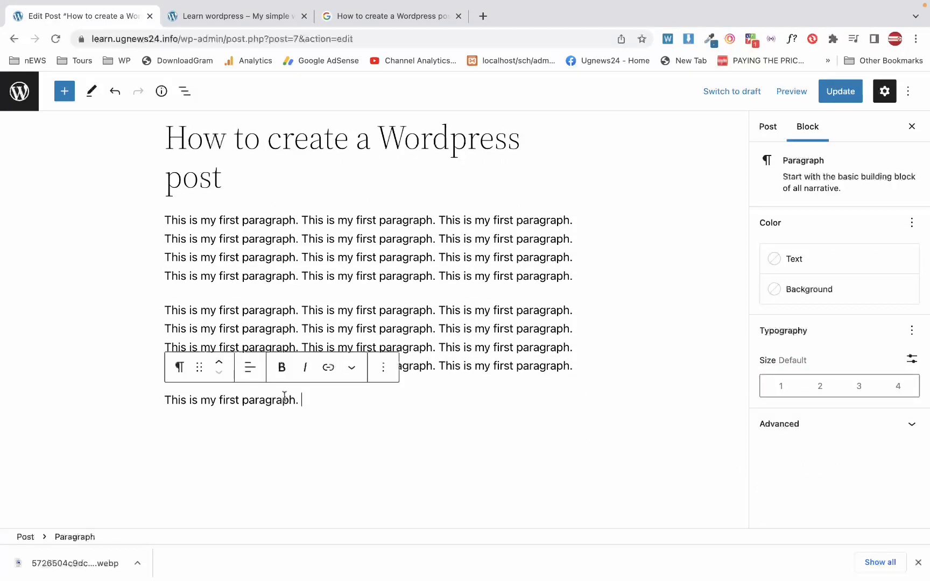
key(ctrl+v)
key(ctrl+v)
key(ctrl+v)
key(ctrl+v)
key(ctrl+v)
key(ctrl+v)
key(ctrl+v)
key(ctrl+v)
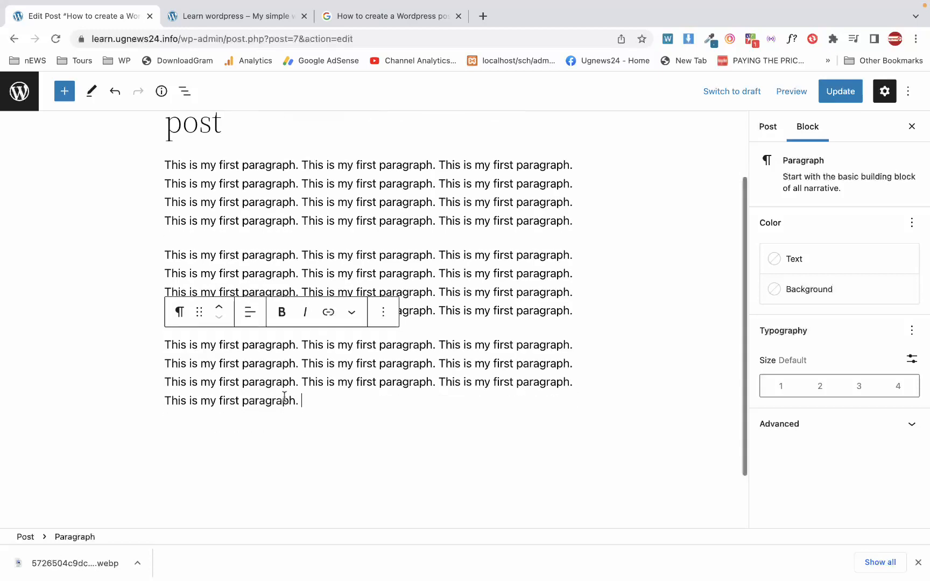
scroll(284, 397, up, 2)
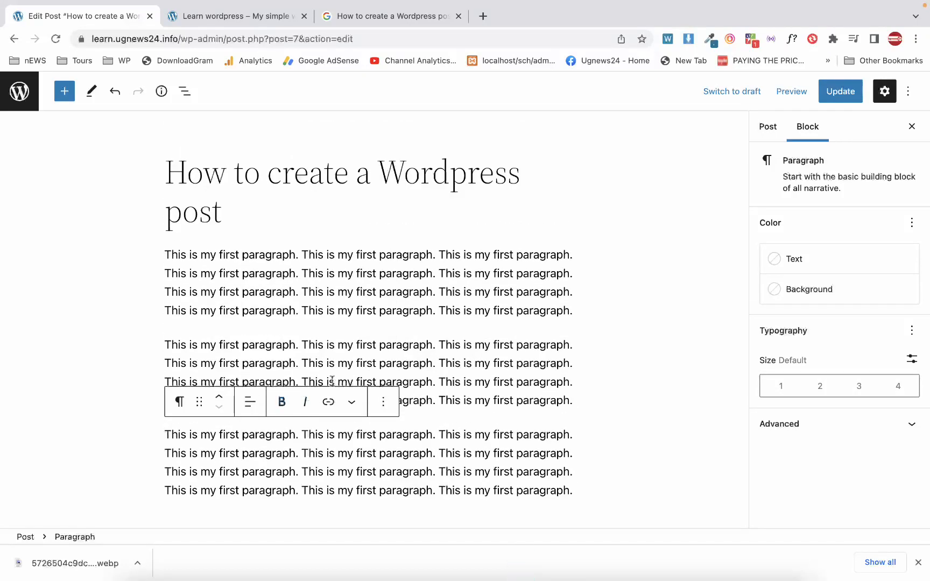
click(645, 293)
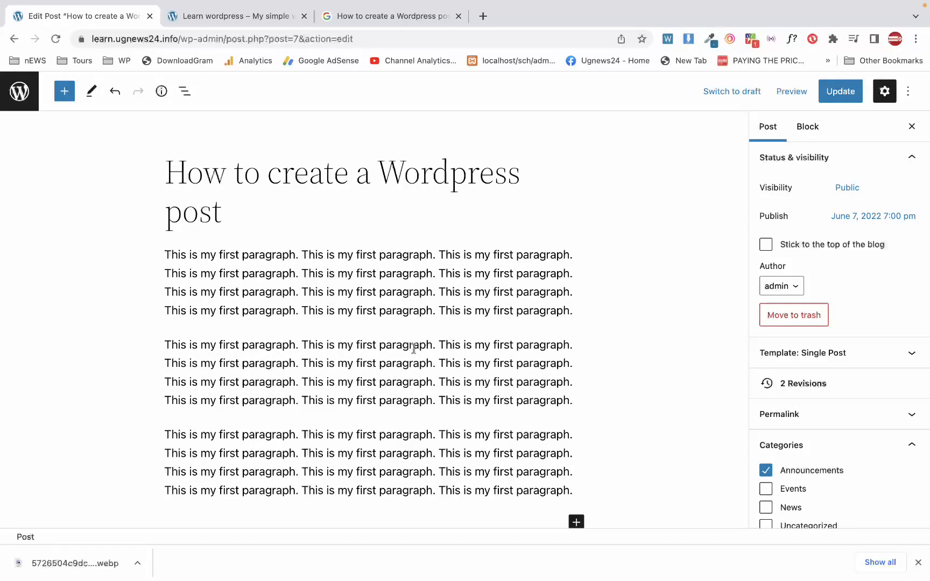
Step: Select the first and second paragraphs in turn and compare the Post settings with the Block settings
click(395, 273)
drag(202, 255, 354, 311)
click(355, 310)
click(294, 256)
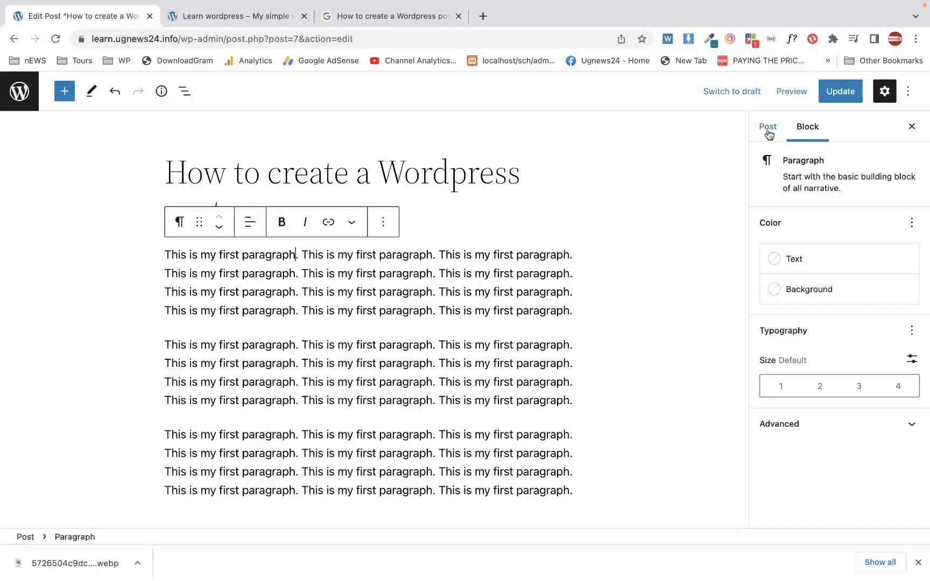
click(358, 376)
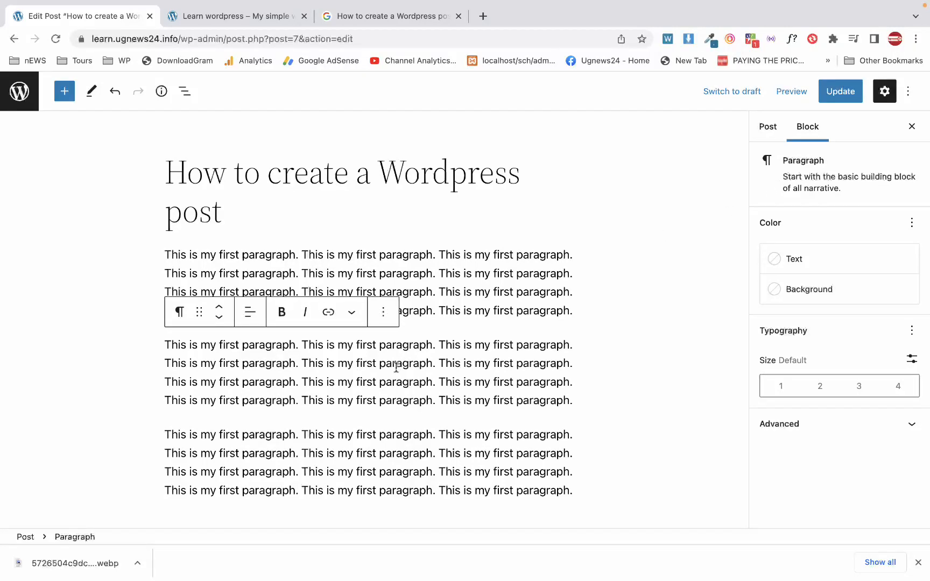
click(768, 127)
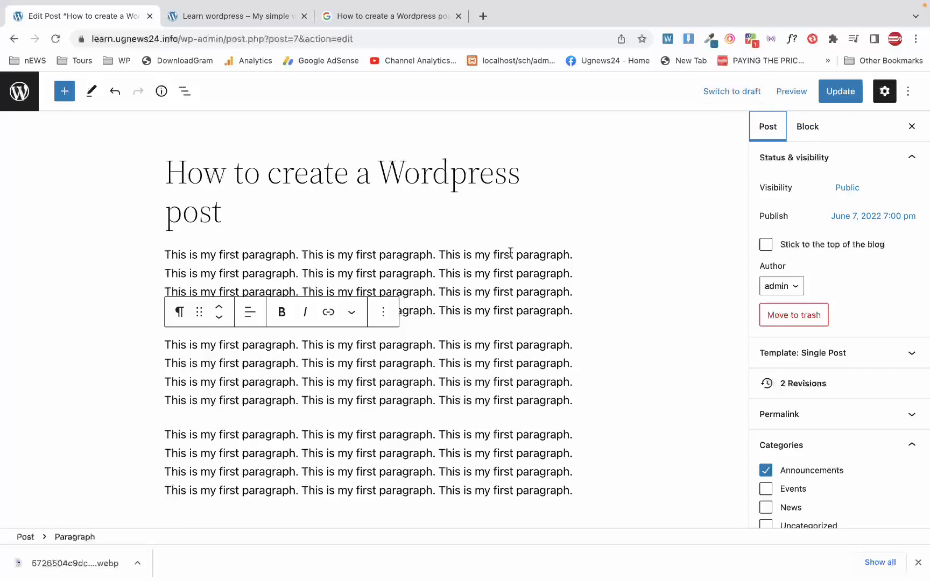
click(487, 275)
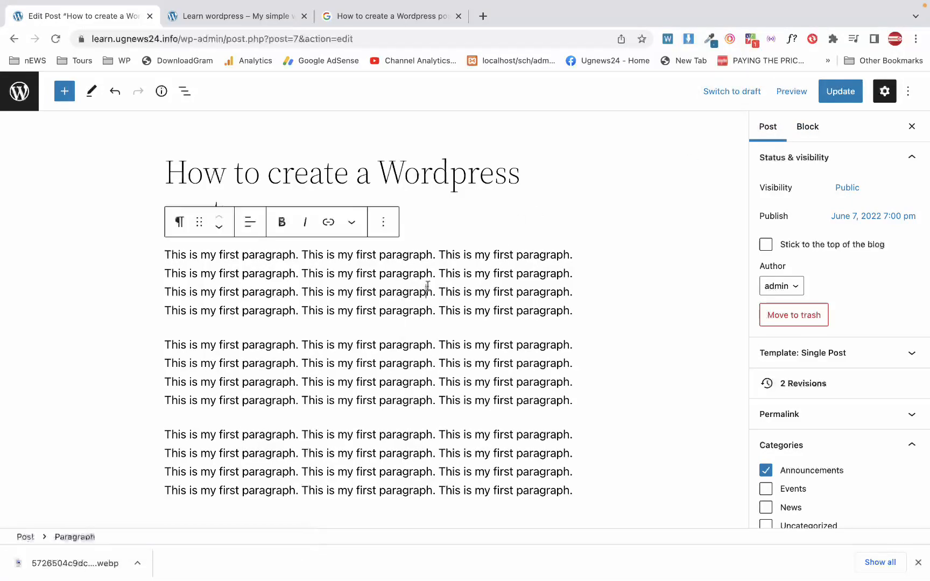
click(807, 126)
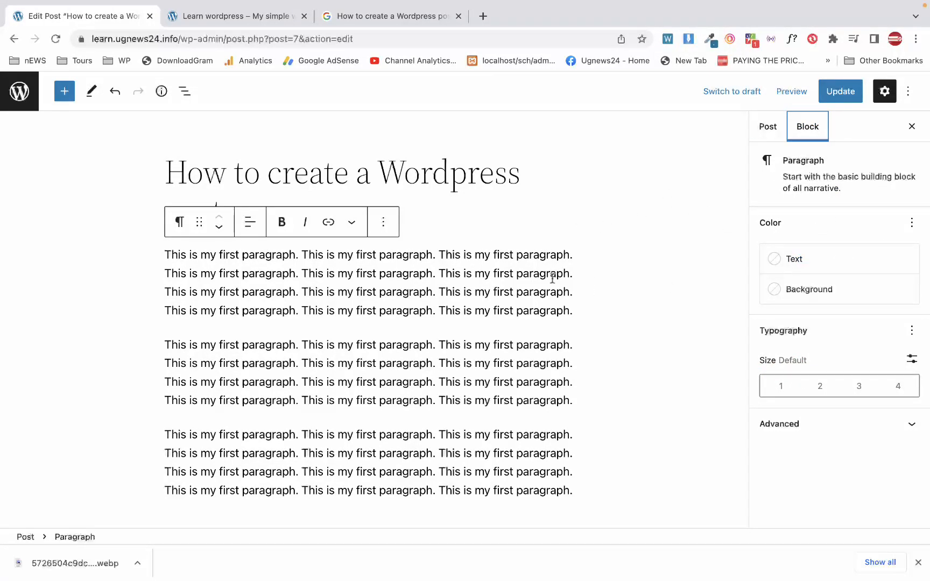
Step: Select the first paragraph's text and set its text color to Vivid red
drag(570, 311, 153, 262)
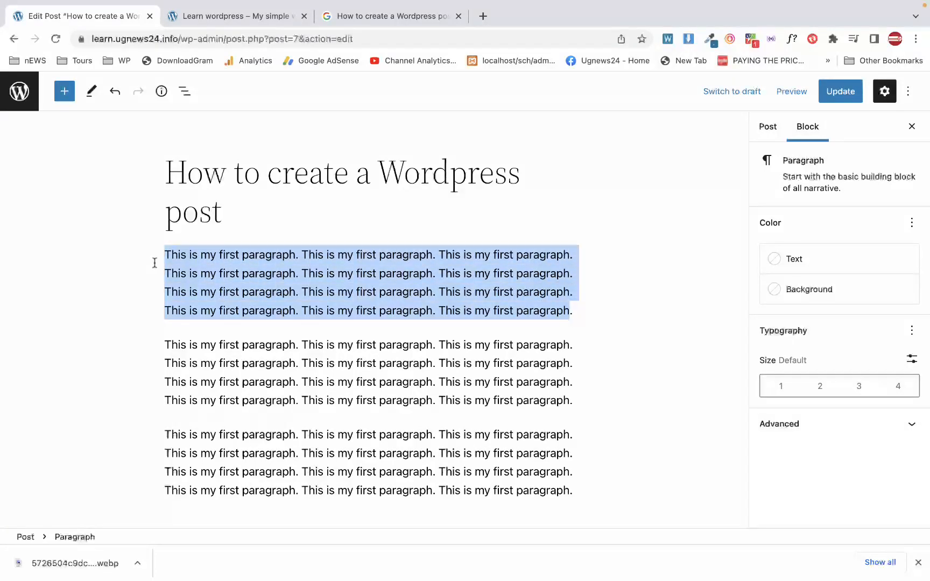
click(812, 132)
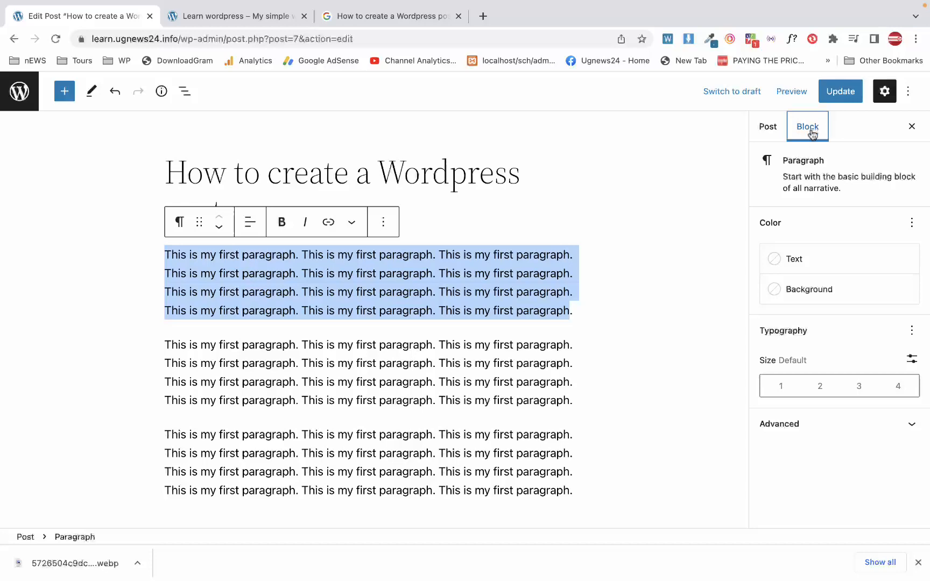
click(795, 261)
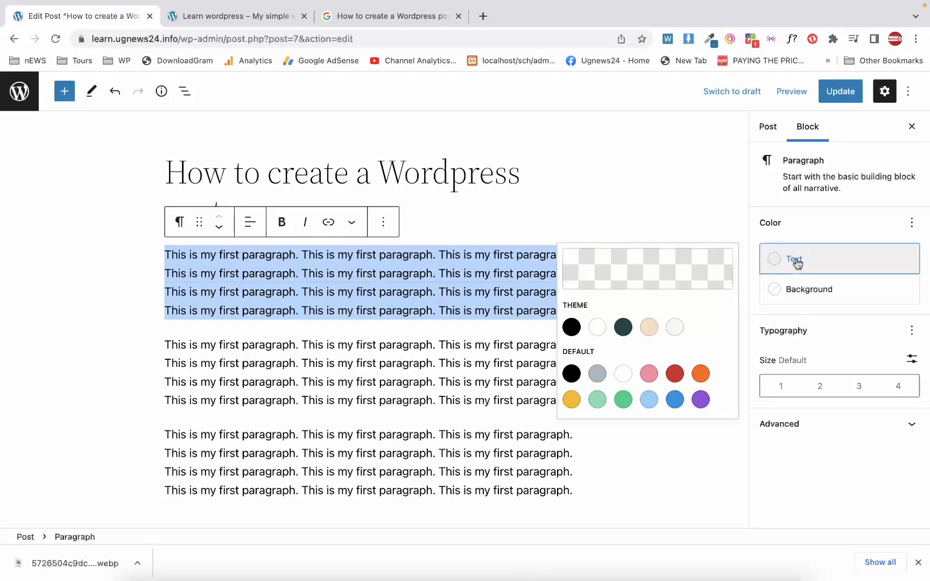
click(796, 261)
click(796, 261)
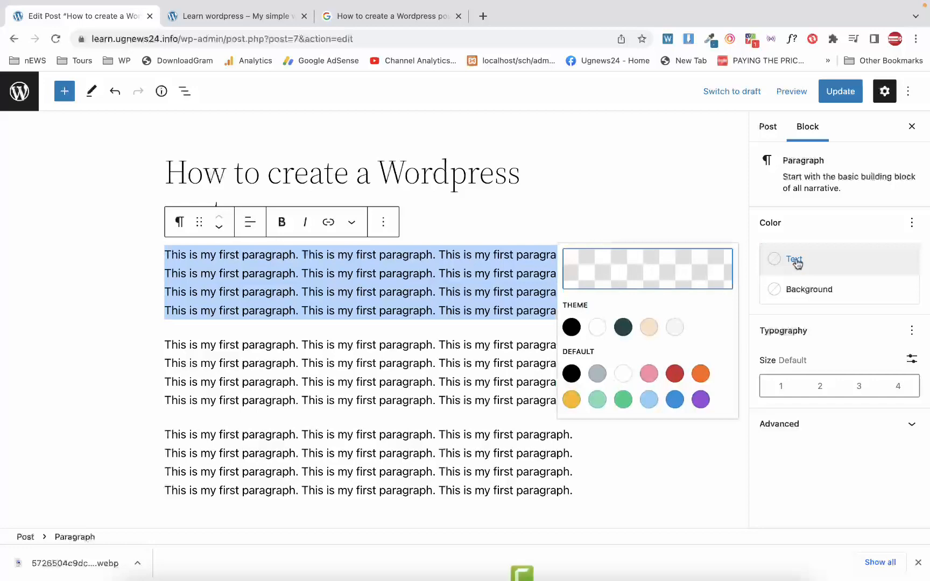
click(674, 373)
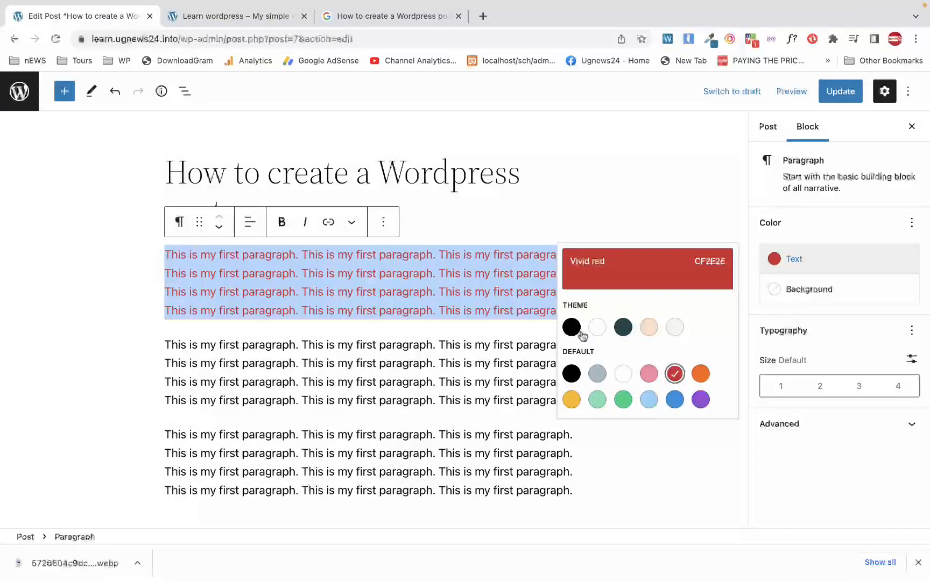
Step: Give the first paragraph a black background and white text, and deselect the block
click(789, 293)
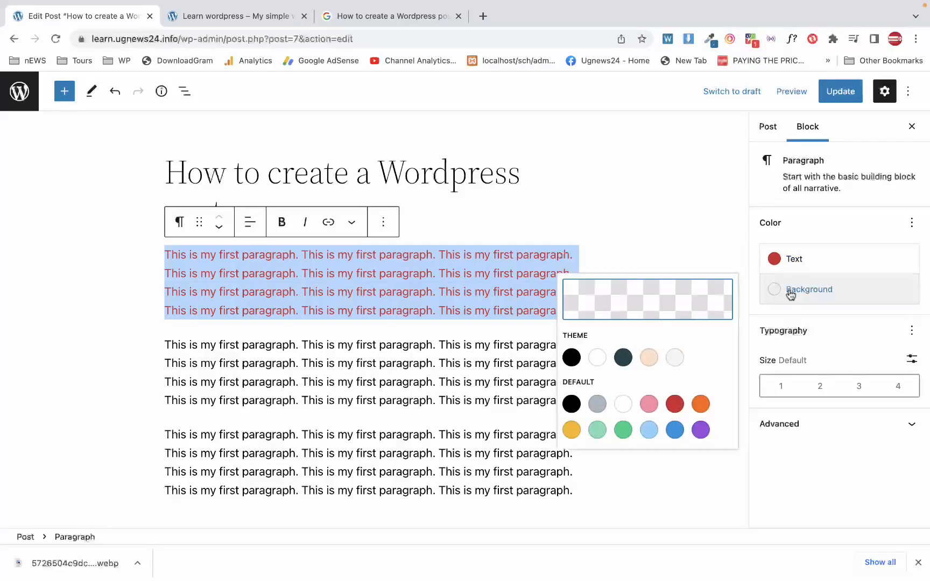
click(571, 357)
click(832, 268)
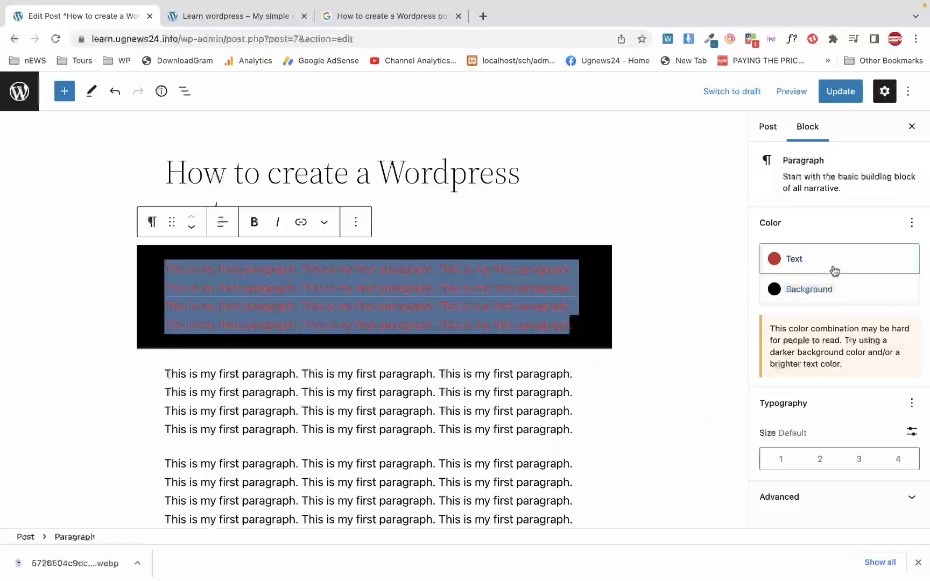
click(833, 268)
click(599, 330)
click(372, 375)
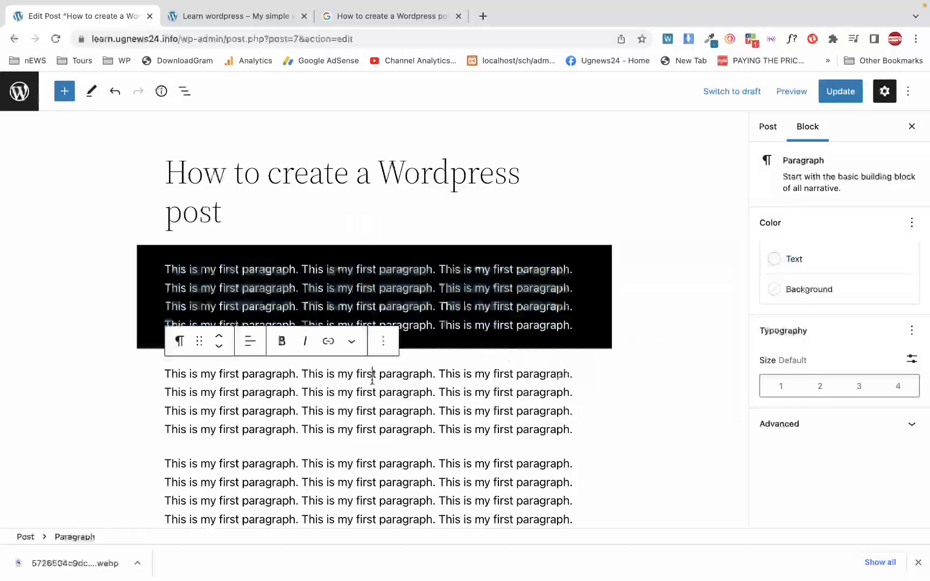
click(138, 396)
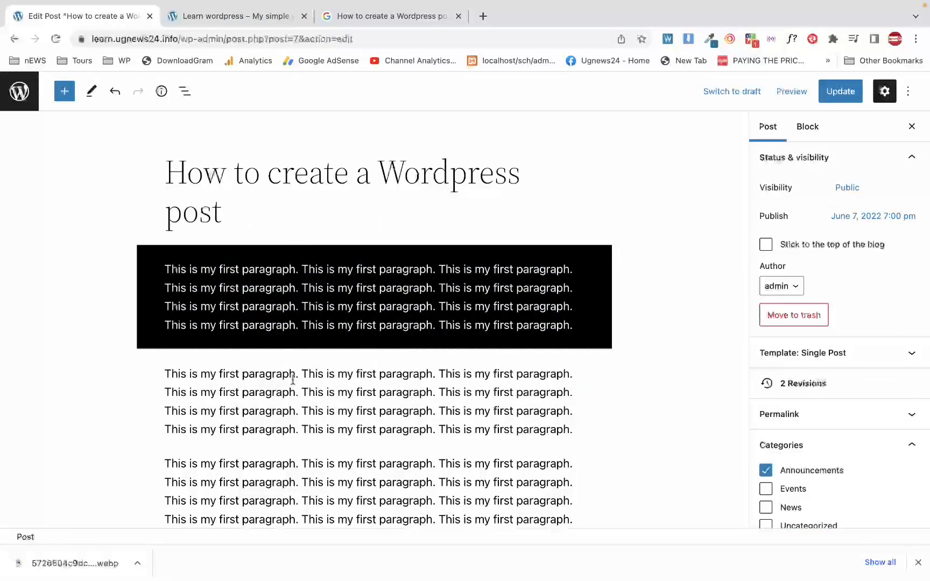
Step: Select all the text of the second paragraph
double_click(269, 392)
triple_click(219, 392)
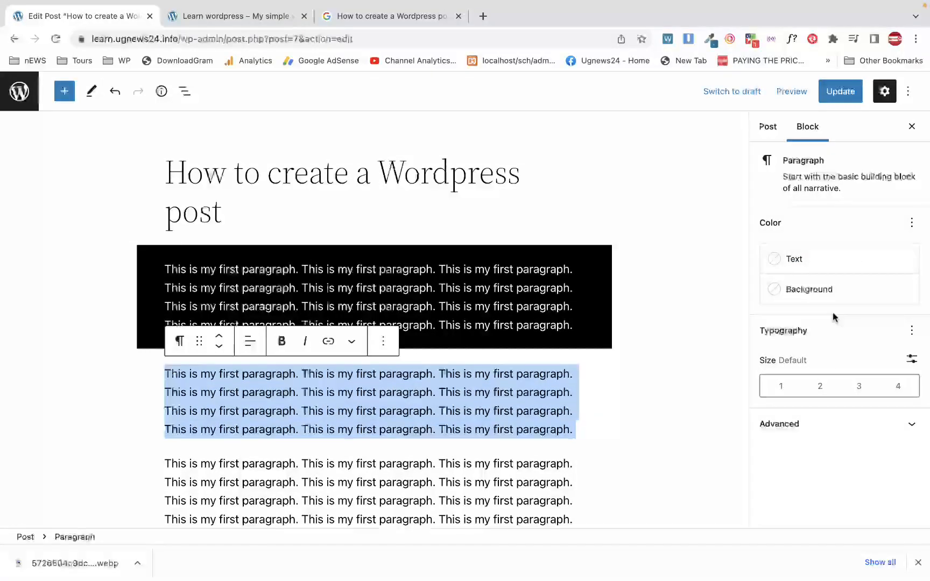
Step: Set the second paragraph's text colour to the default amber yellow and its background to black
click(795, 261)
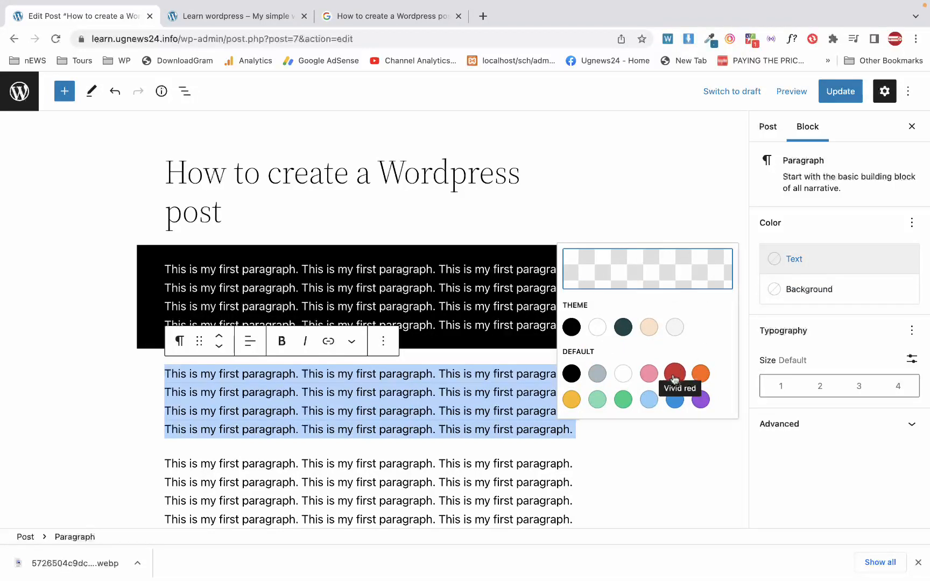
click(571, 399)
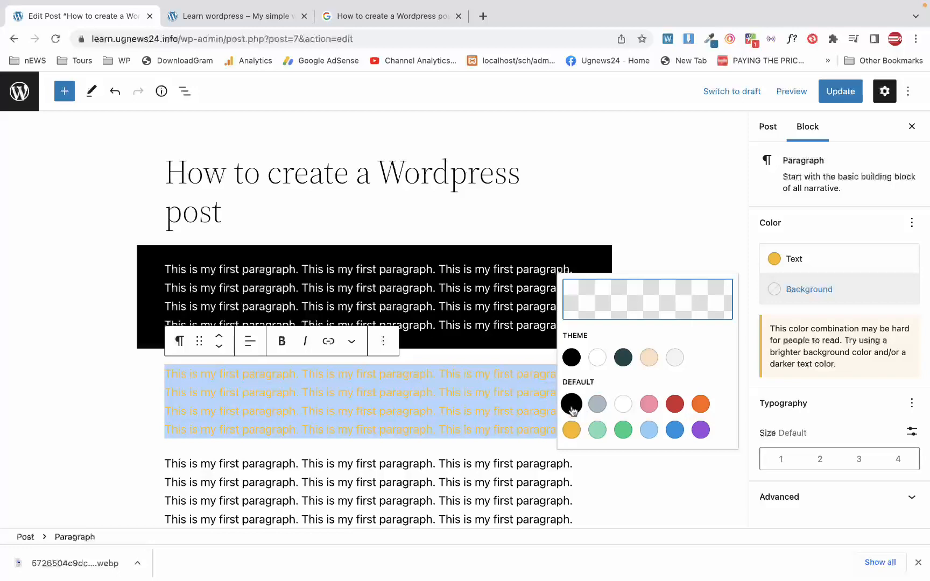
click(572, 405)
click(652, 473)
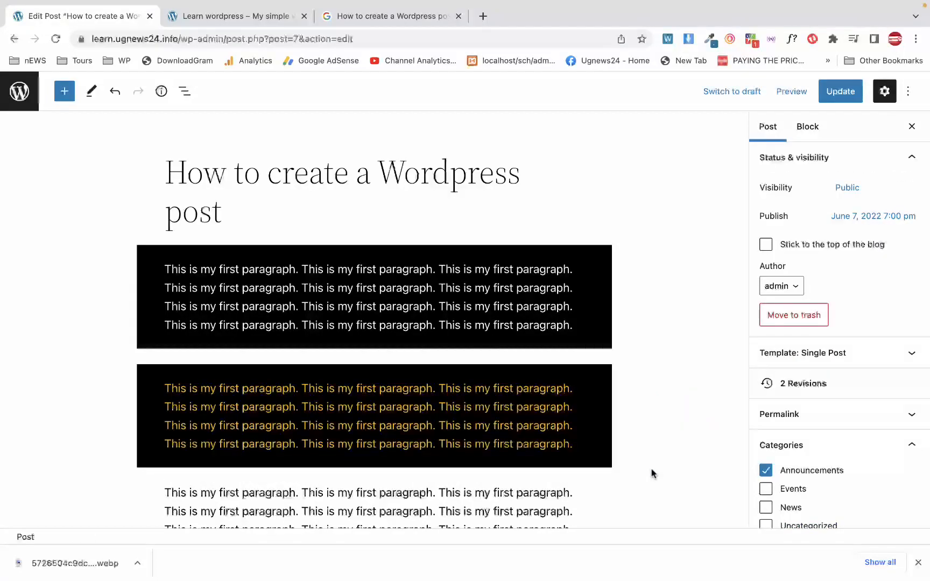
scroll(651, 473, down, 2)
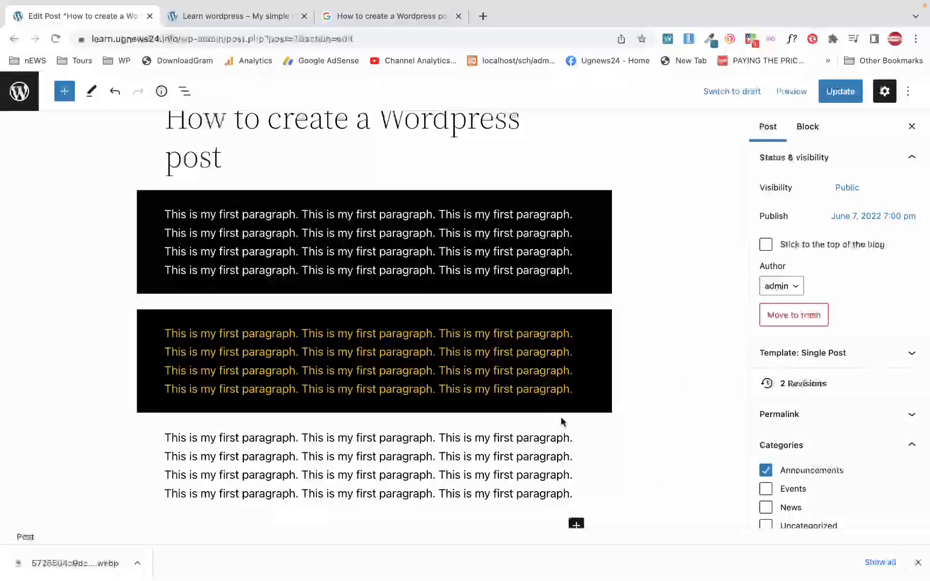
click(585, 388)
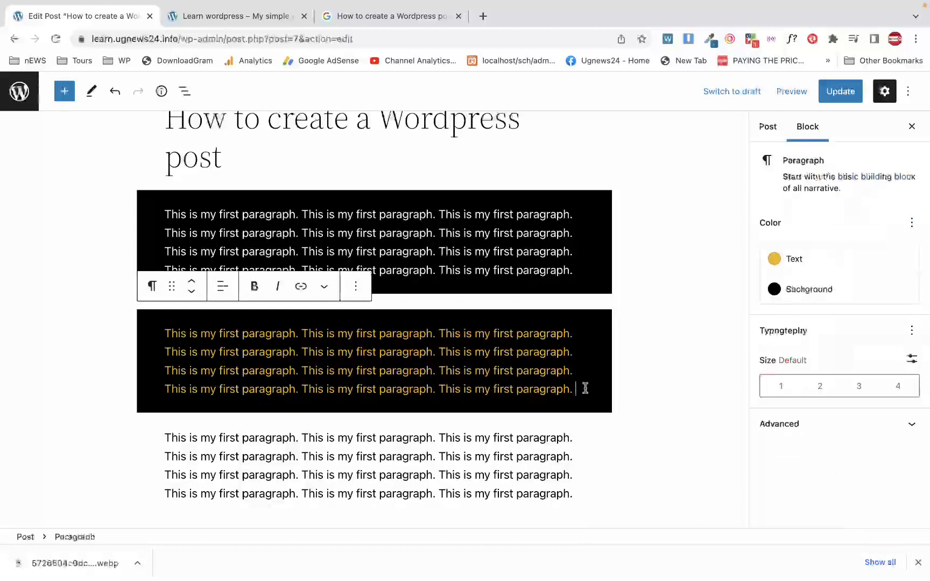
click(396, 272)
click(420, 370)
click(433, 371)
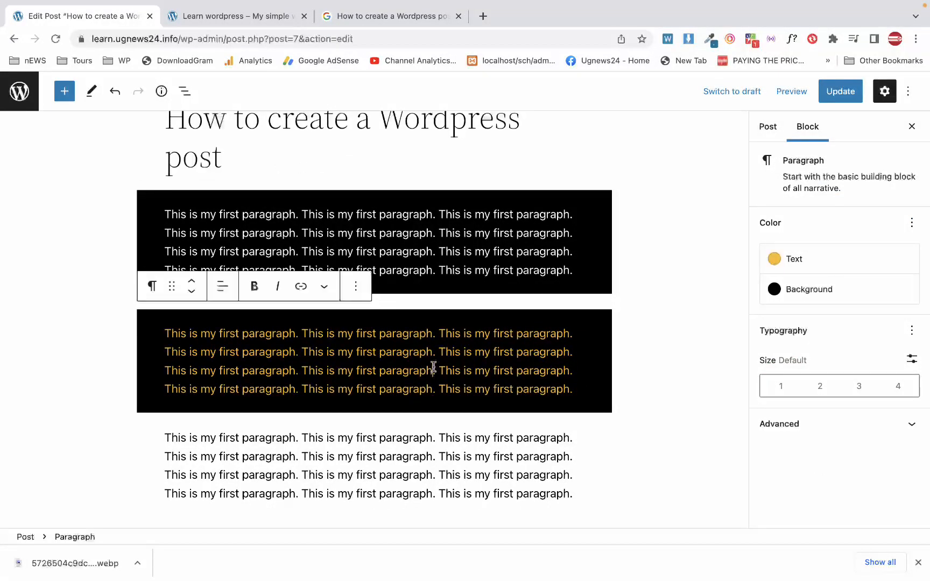
click(438, 276)
click(449, 353)
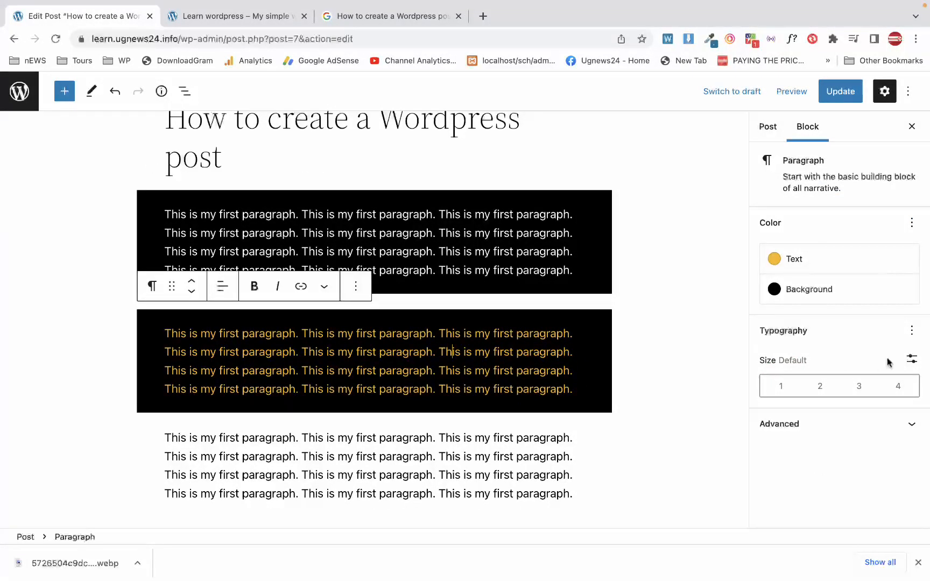
Step: Compare font size presets 1 to 4 on the yellow-on-black paragraph and set it to preset 2 (Medium)
click(588, 383)
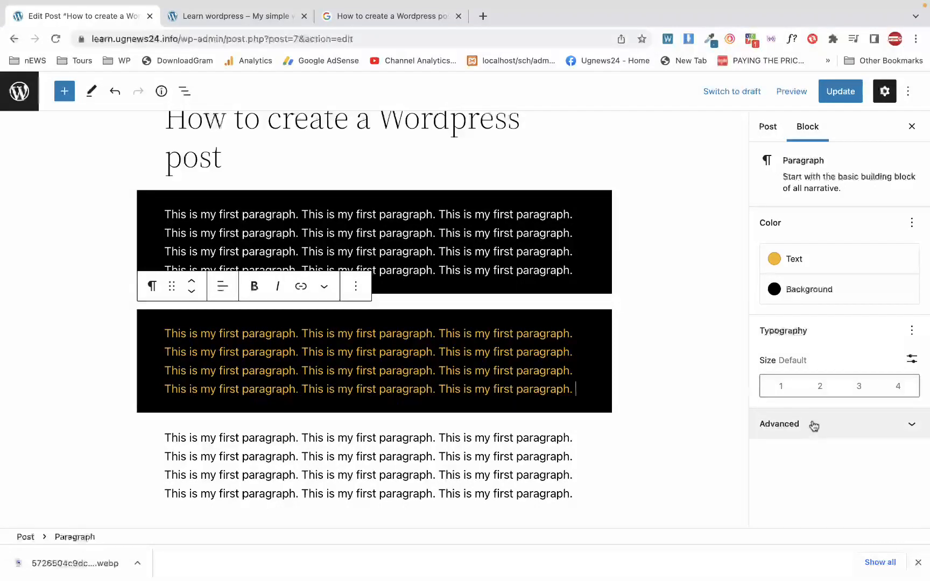
click(819, 395)
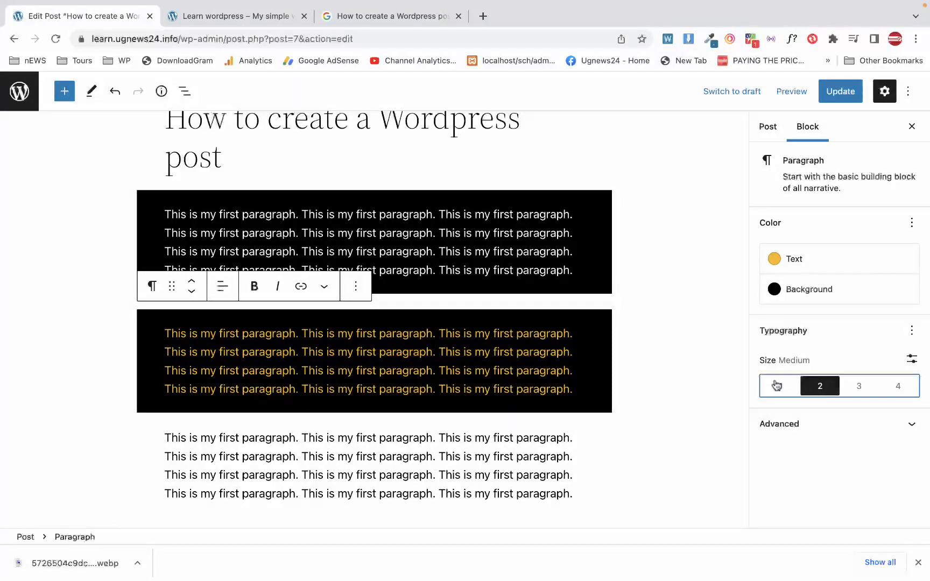
click(776, 384)
click(805, 390)
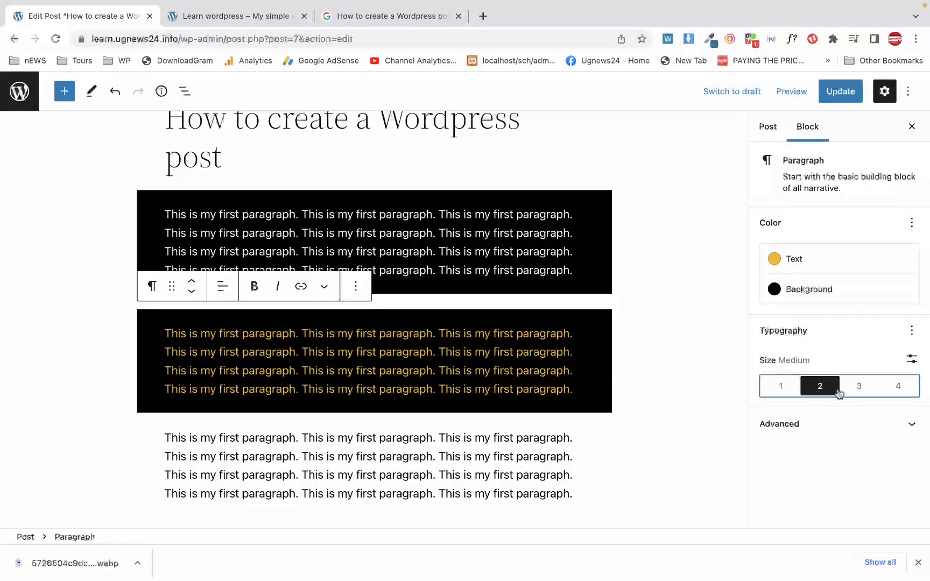
click(856, 392)
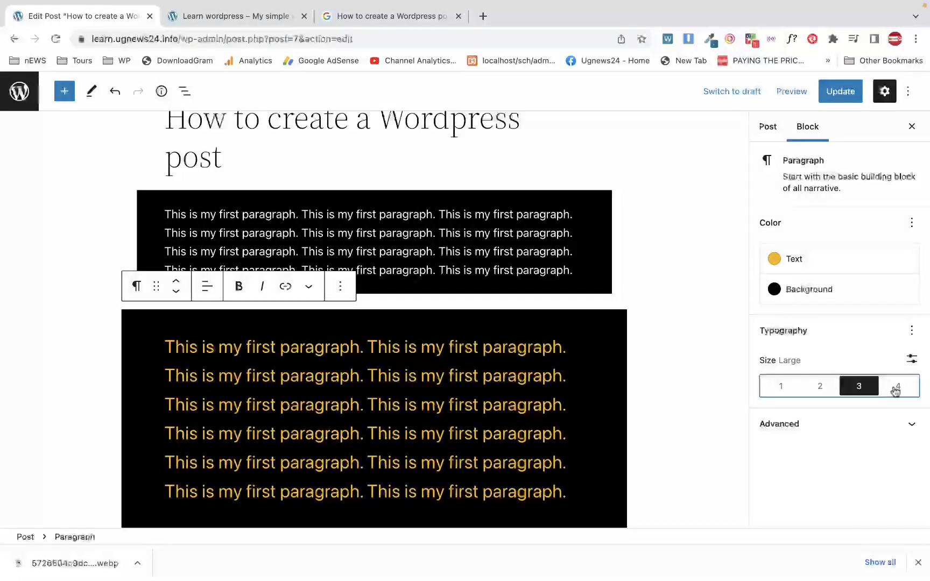
click(894, 388)
click(861, 389)
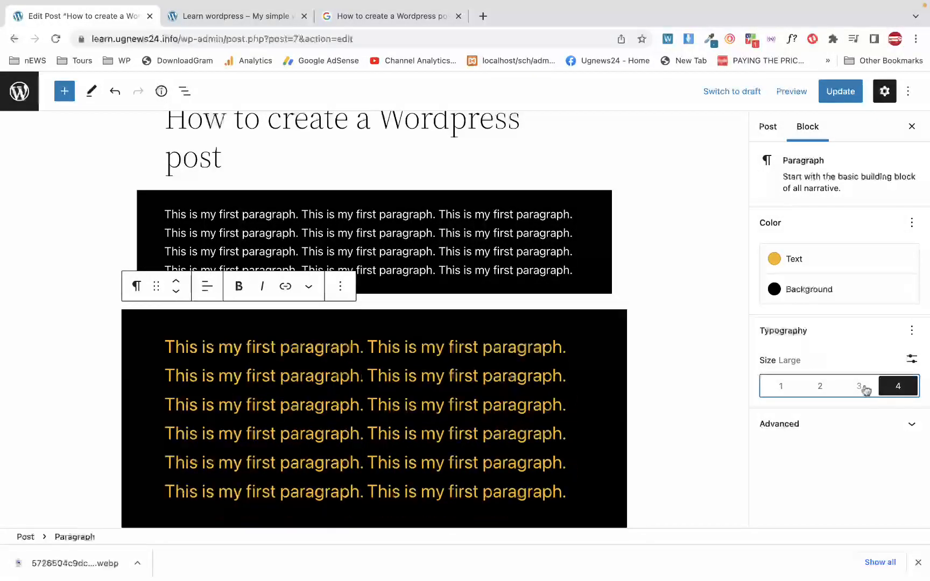
click(824, 391)
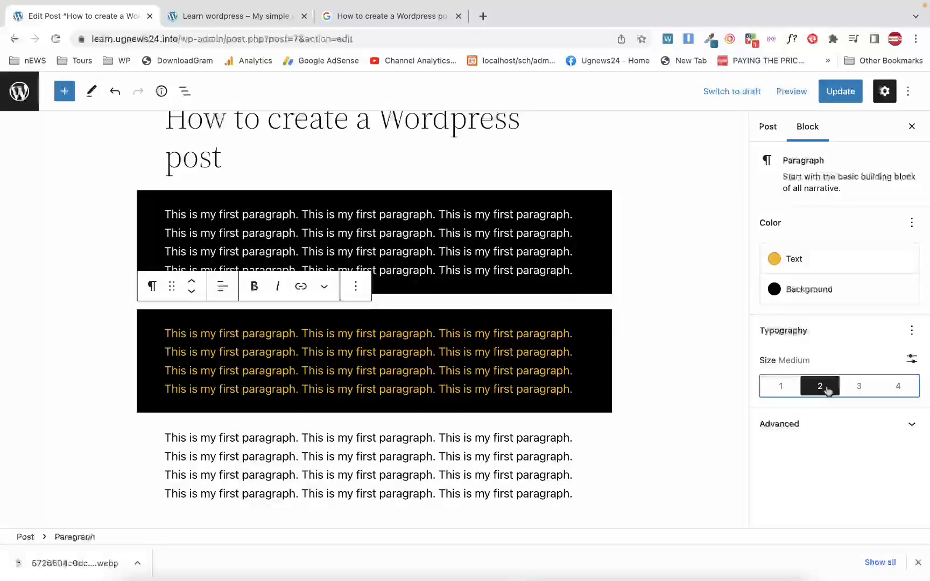
click(791, 392)
click(817, 390)
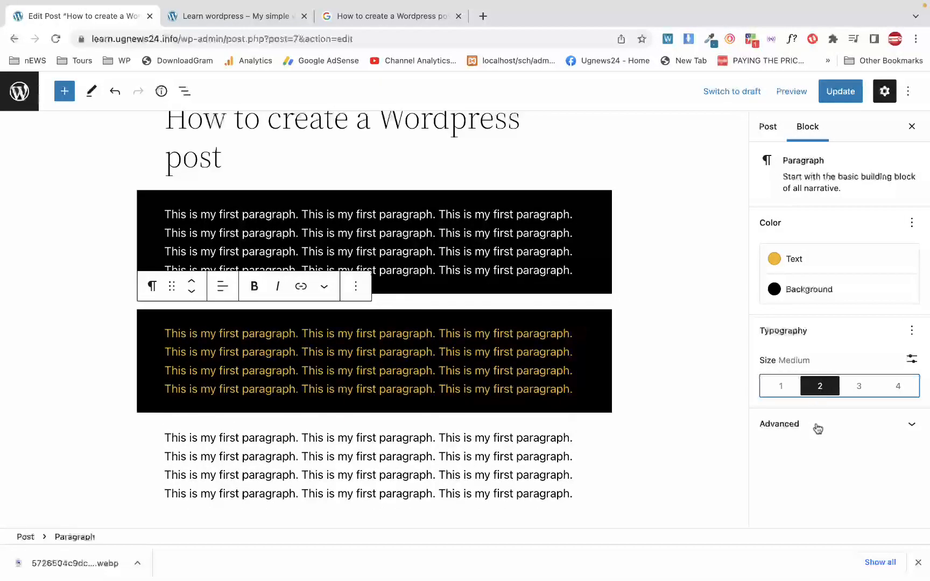
Step: Examine the second paragraph's advanced options for HTML anchor and additional CSS classes, leaving both empty
click(812, 424)
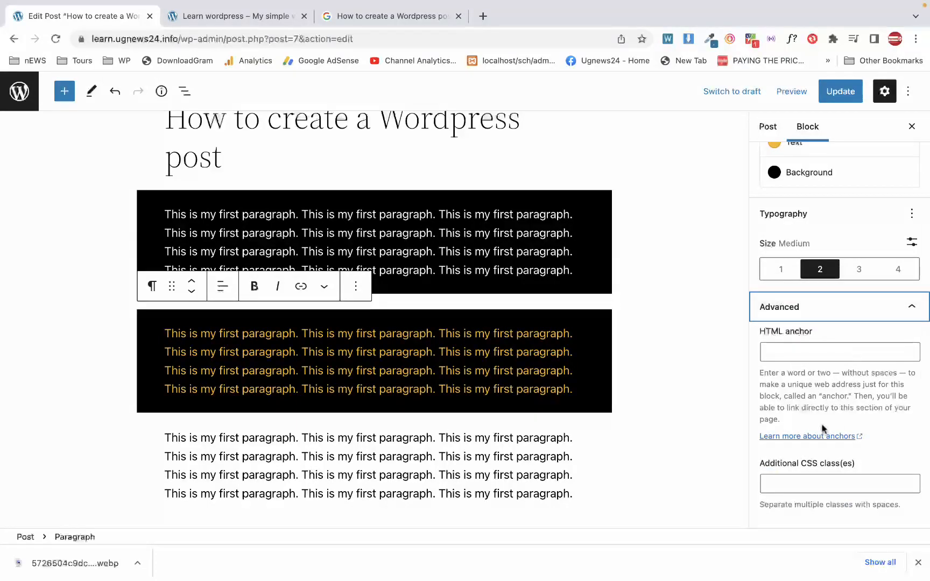
click(798, 483)
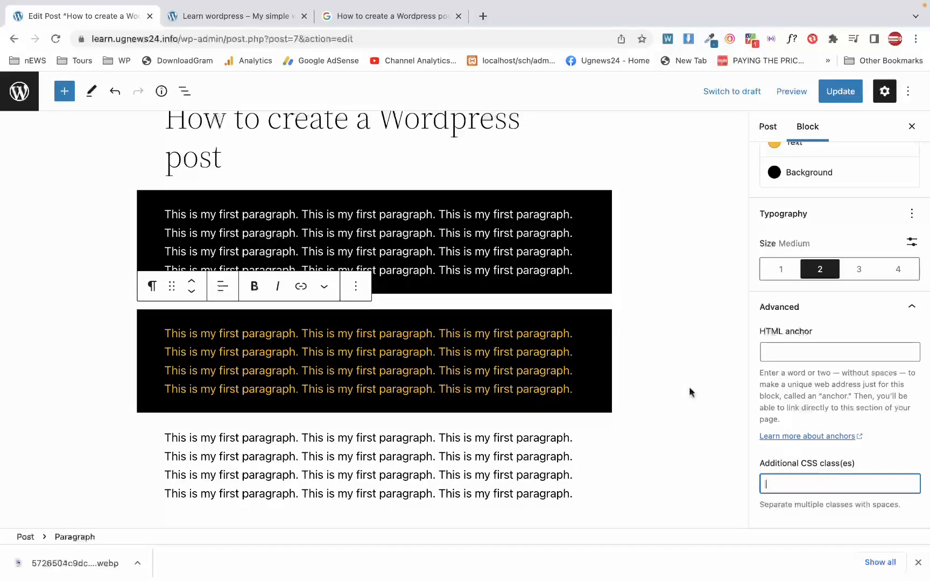
click(913, 306)
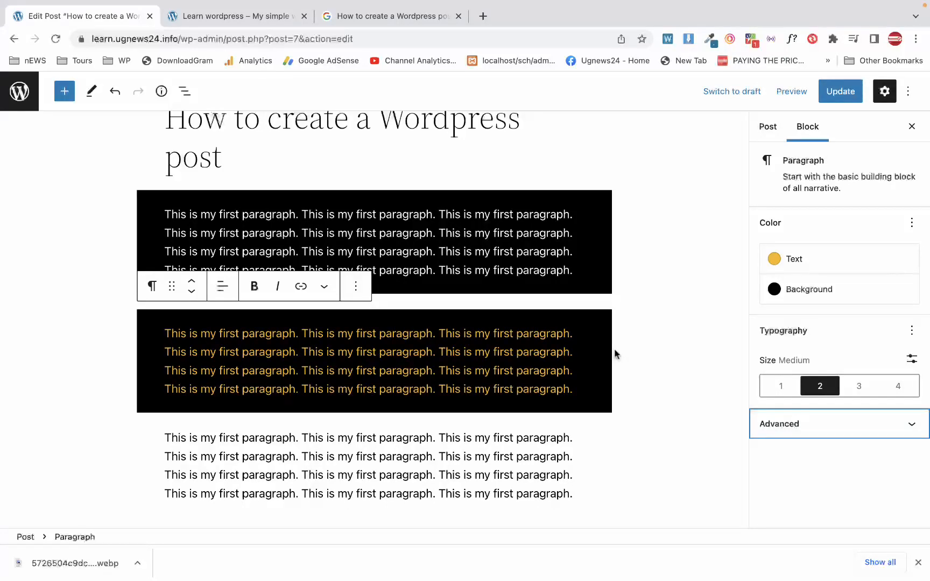
Step: Look over the post-level settings and return to the second paragraph's block settings
scroll(389, 443, down, 3)
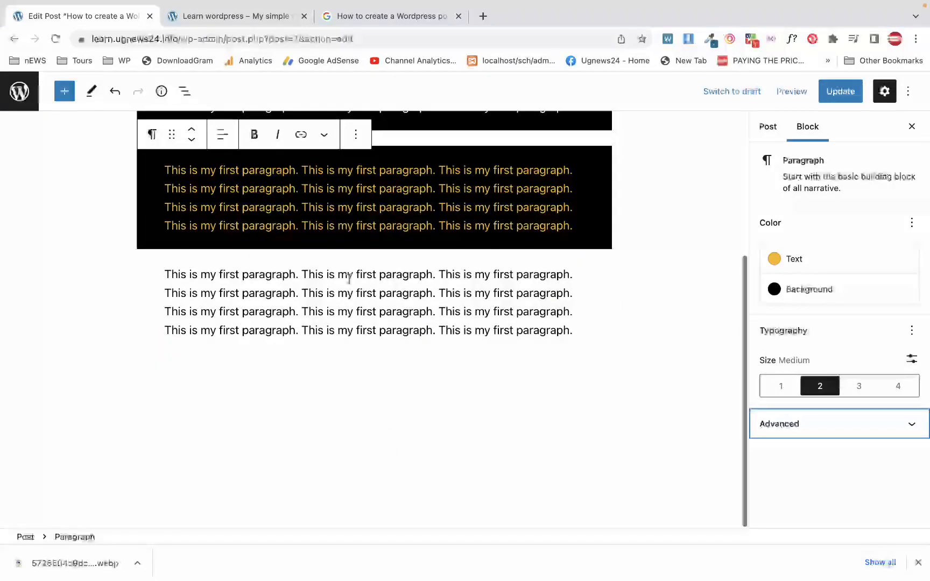
scroll(733, 297, up, 1)
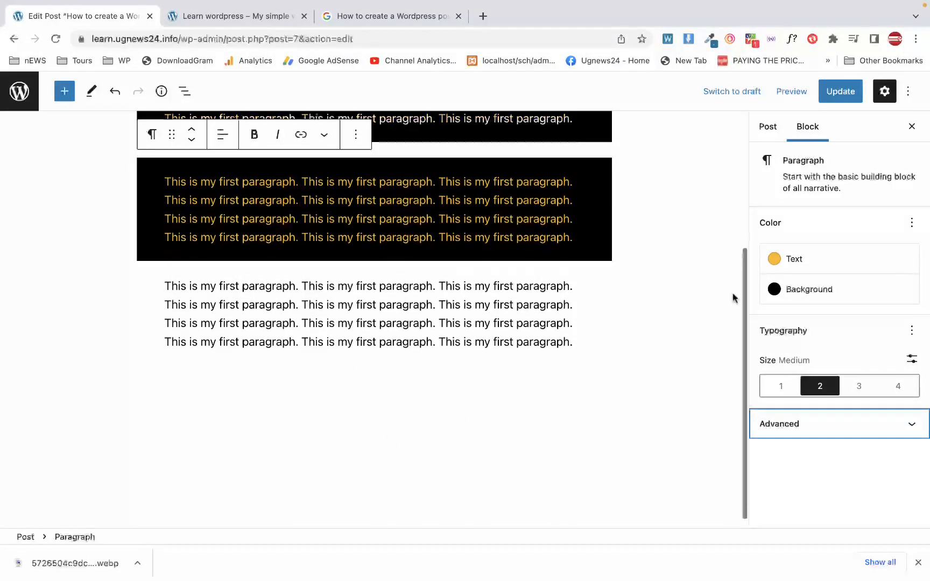
scroll(733, 297, up, 3)
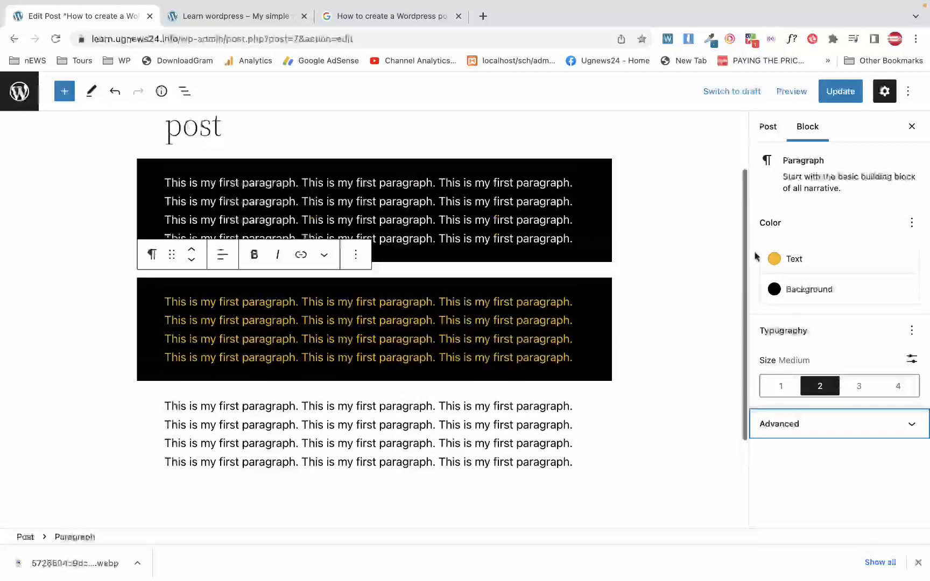
click(764, 128)
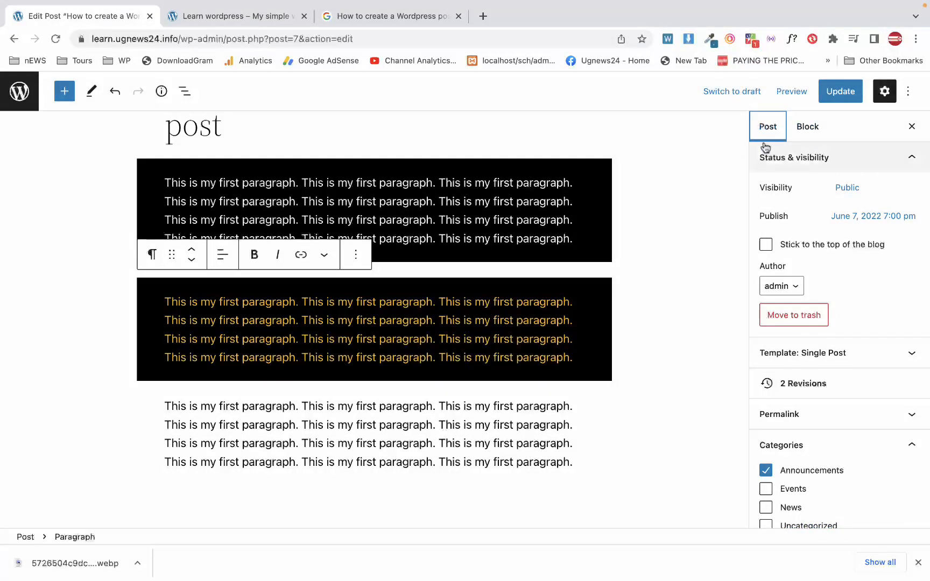
click(801, 132)
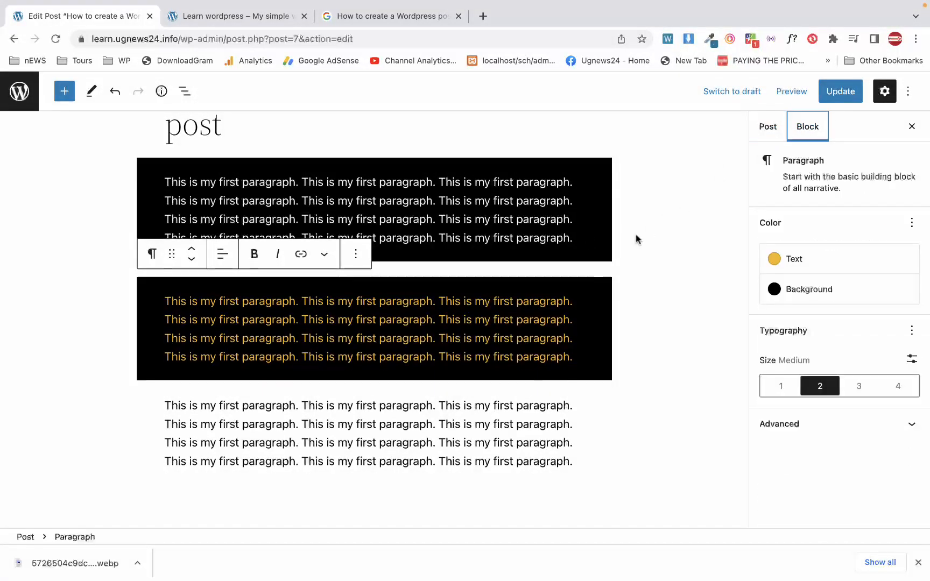
Step: Make the middle sentence in the third paragraph's second line bold and italic
scroll(636, 239, down, 1)
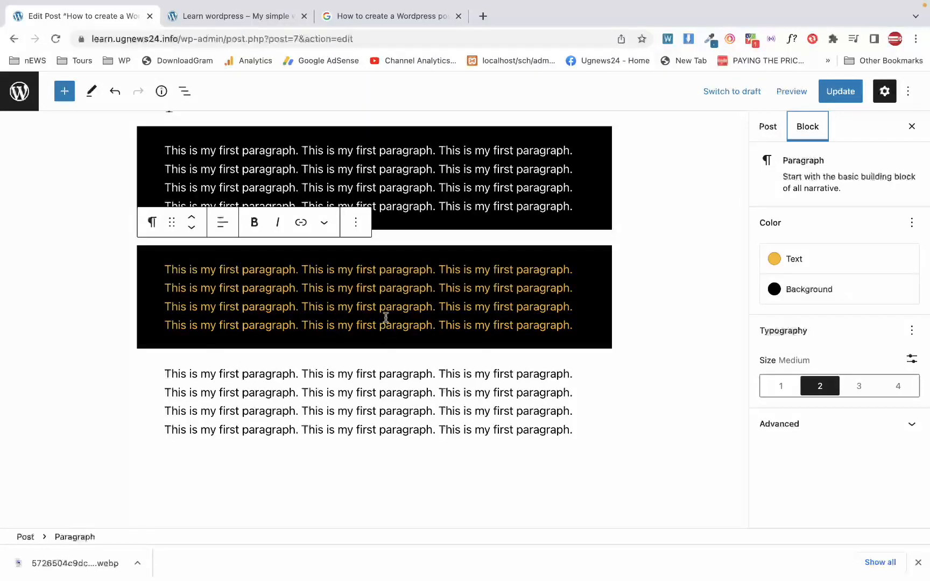
click(366, 391)
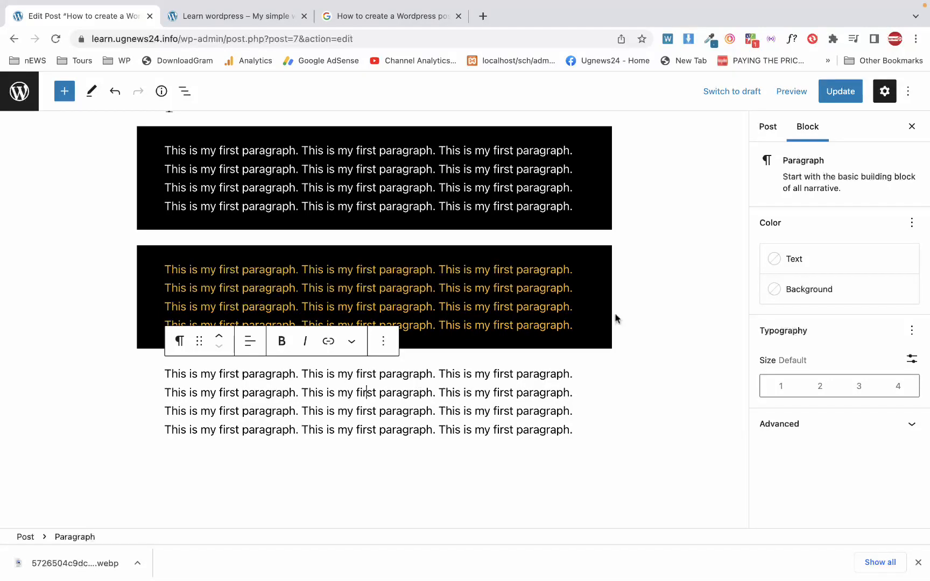
scroll(417, 389, down, 2)
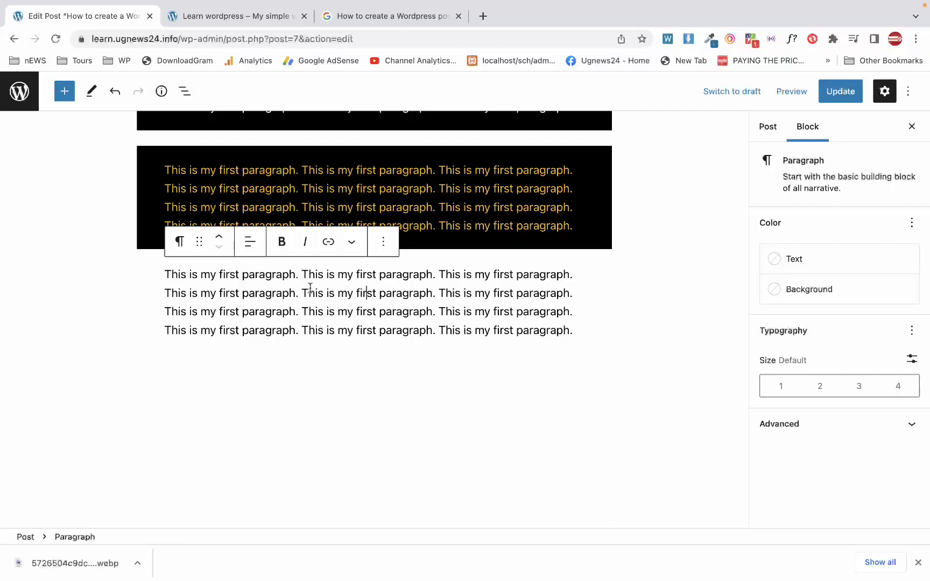
drag(302, 293, 426, 295)
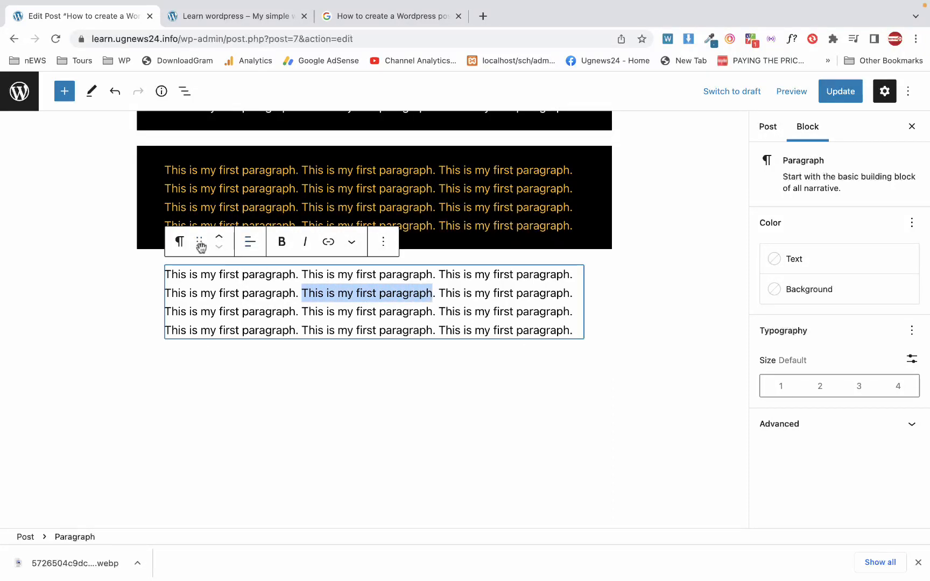
click(284, 244)
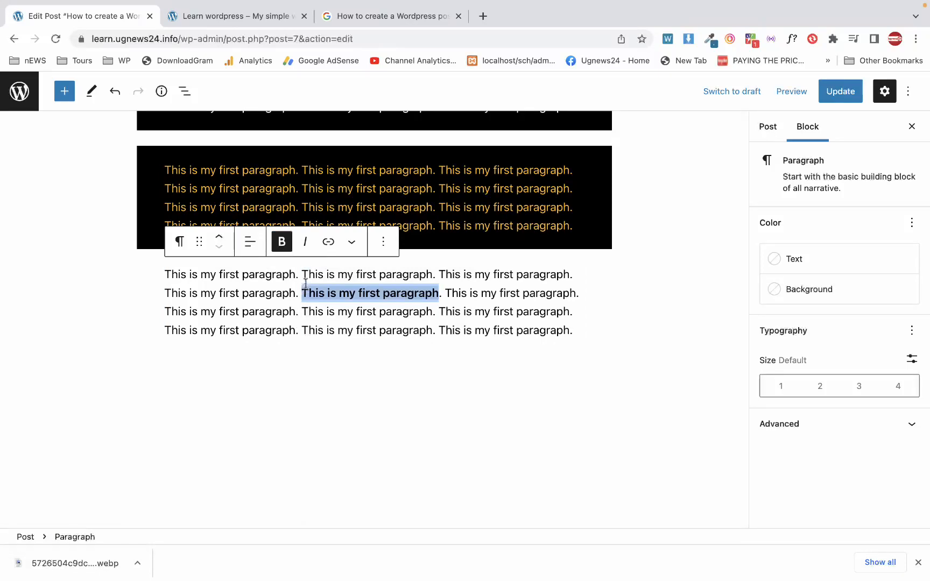
click(305, 249)
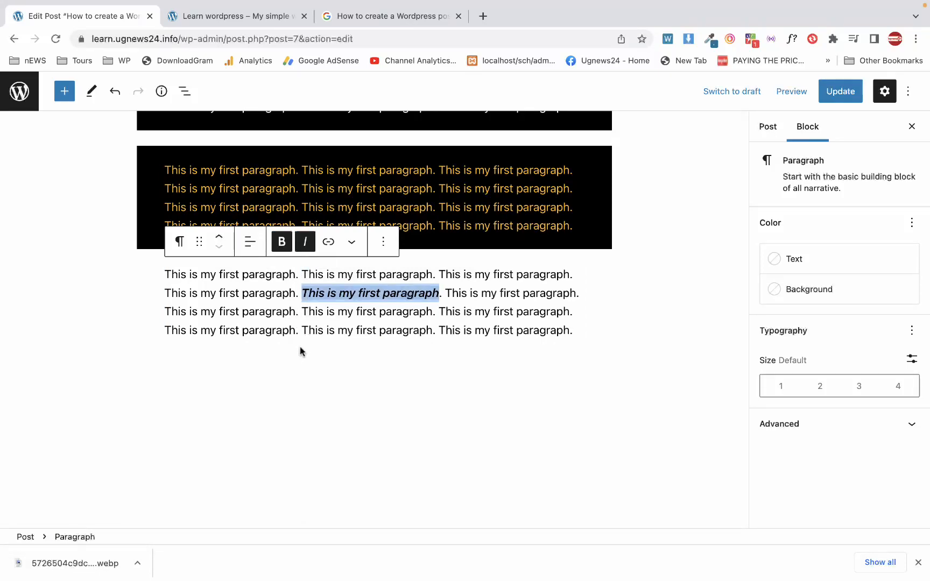
click(306, 329)
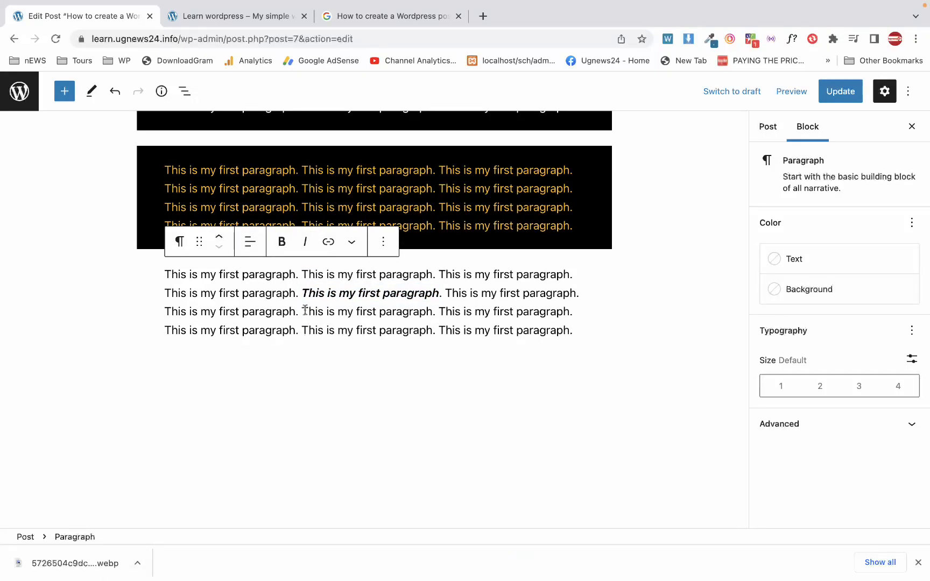
Step: Start adding a link to the middle sentence in the third paragraph's third line, leaving the URL empty
drag(304, 310, 433, 302)
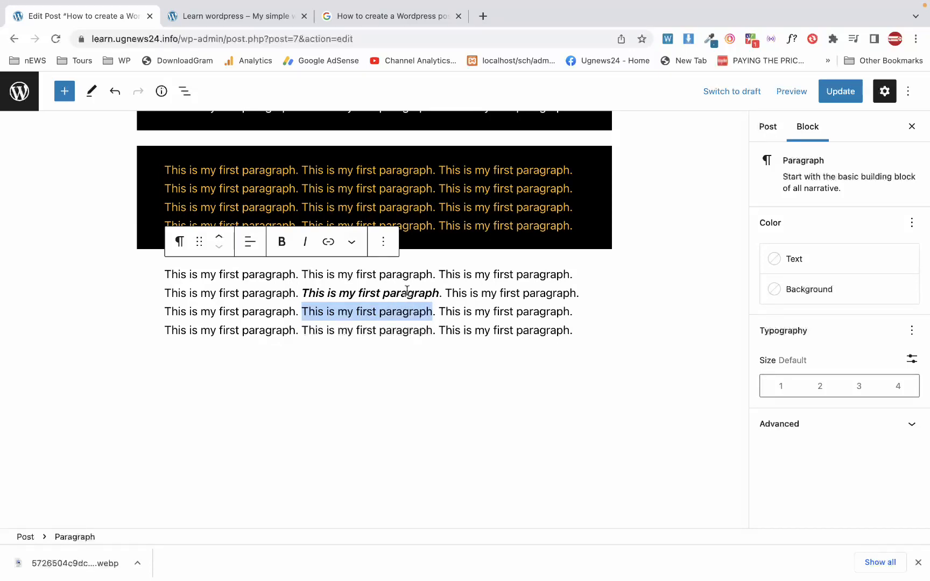
click(328, 245)
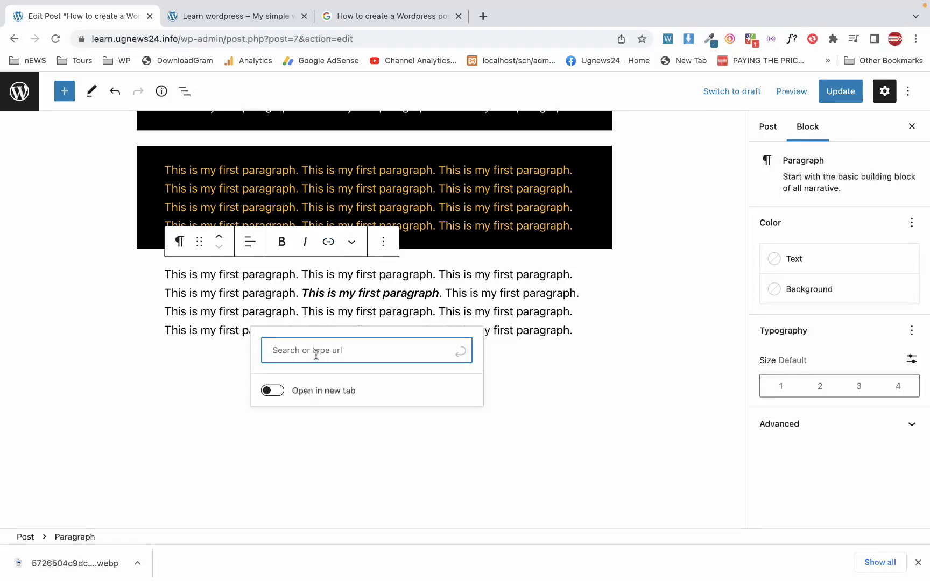
text(ha)
key(BackSpace)
key(BackSpace)
key(BackSpace)
key(BackSpace)
Step: Switch to the Google search for "How to create a Wordpress post" and show all web results instead of images
click(238, 17)
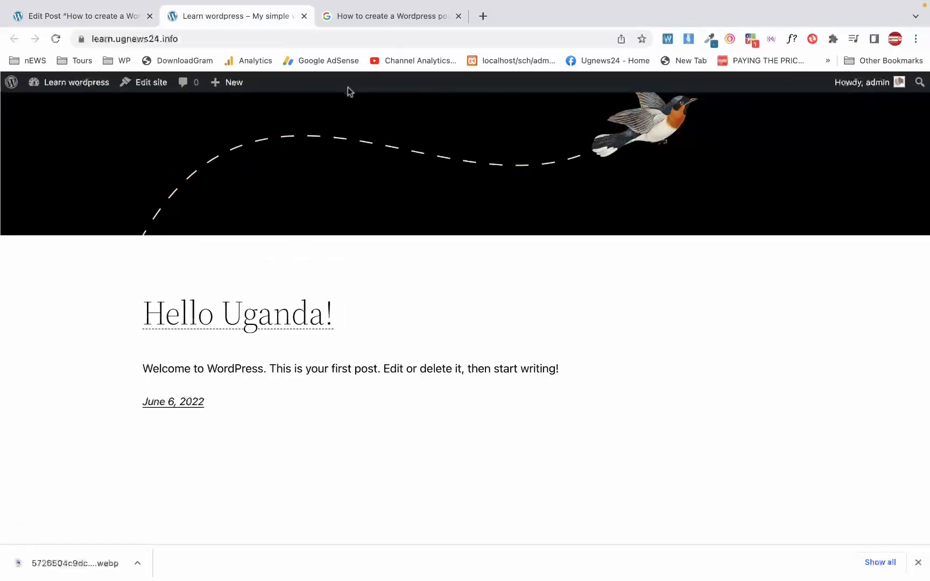
click(358, 17)
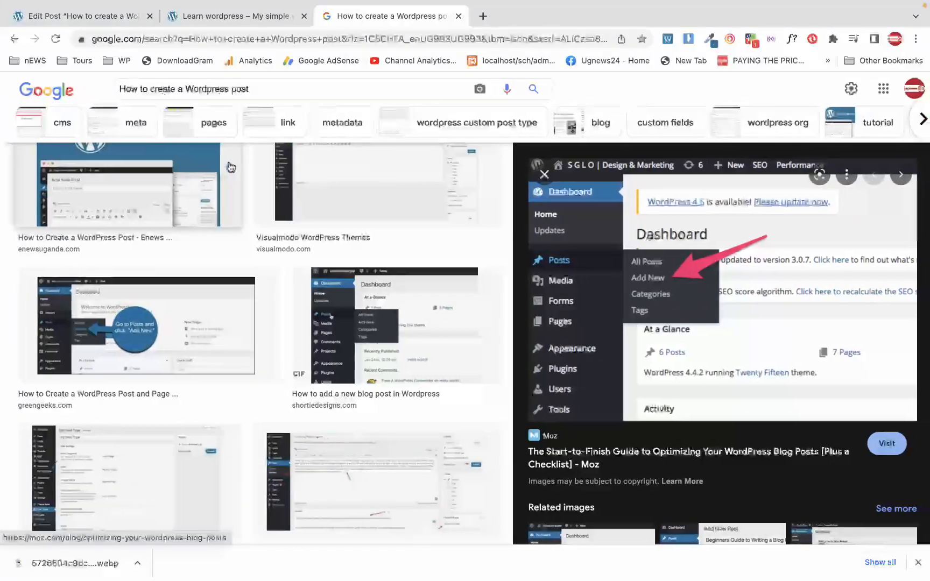
scroll(107, 126, up, 3)
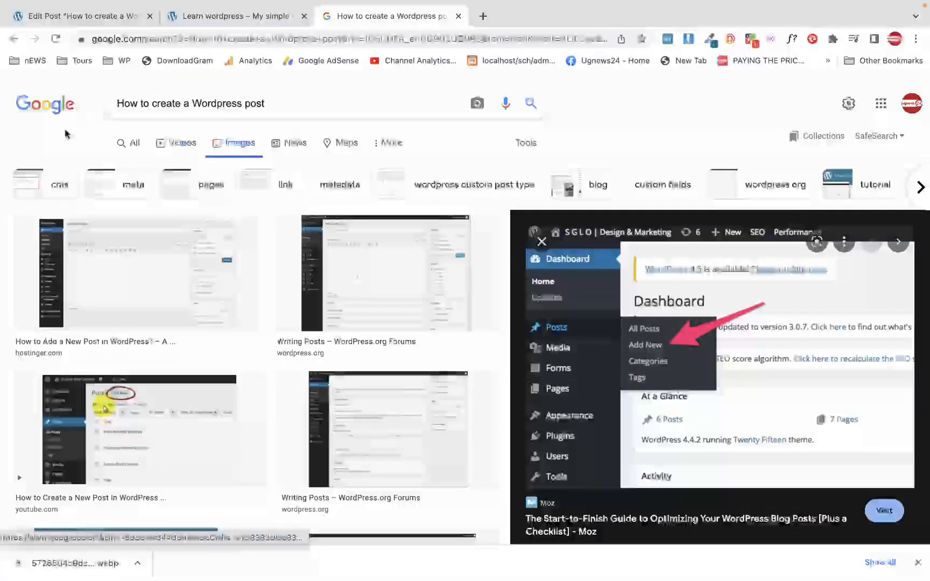
click(145, 144)
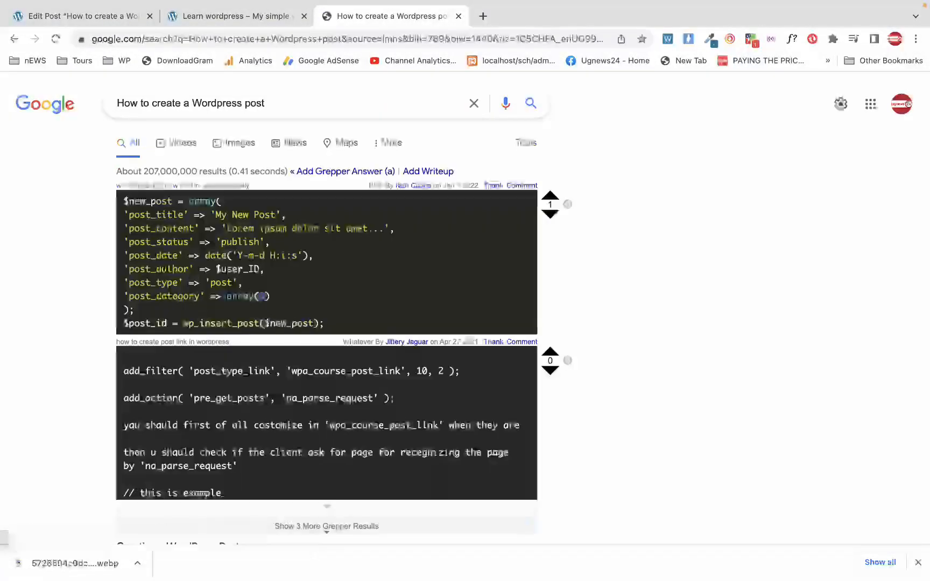
Step: Open InMotion Hosting's "How to Create a Post in WordPress" article, copy its page URL and decline the notification request
scroll(193, 317, down, 7)
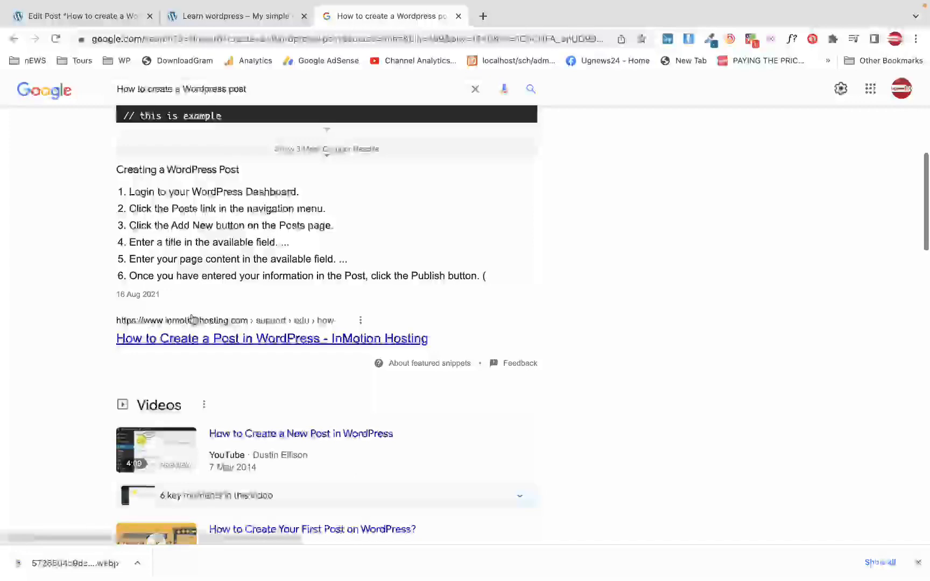
click(206, 344)
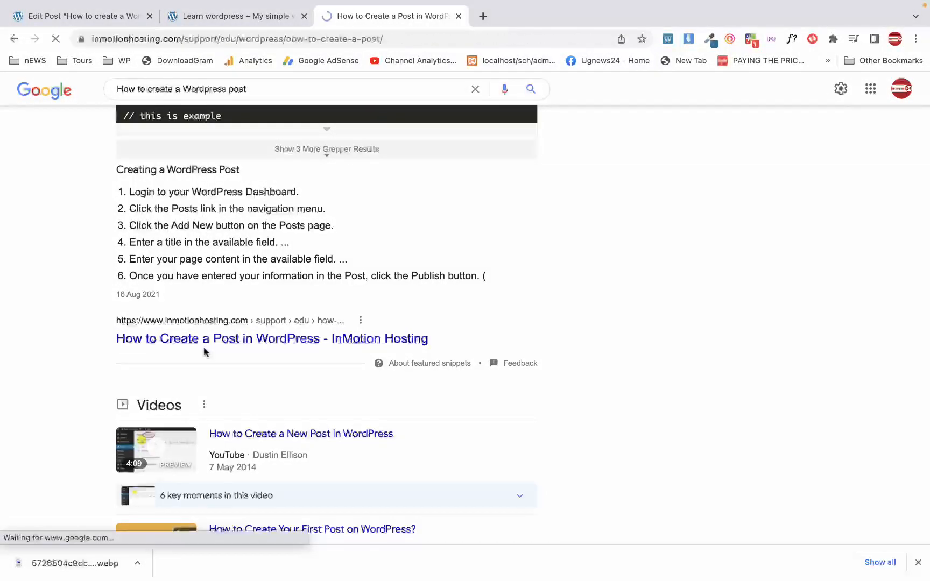
scroll(335, 212, down, 20)
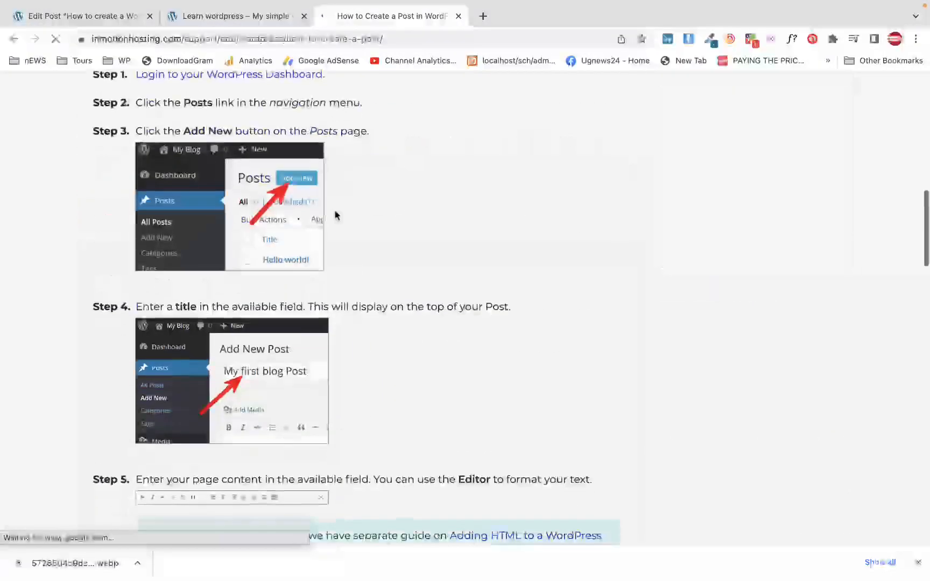
scroll(334, 212, up, 20)
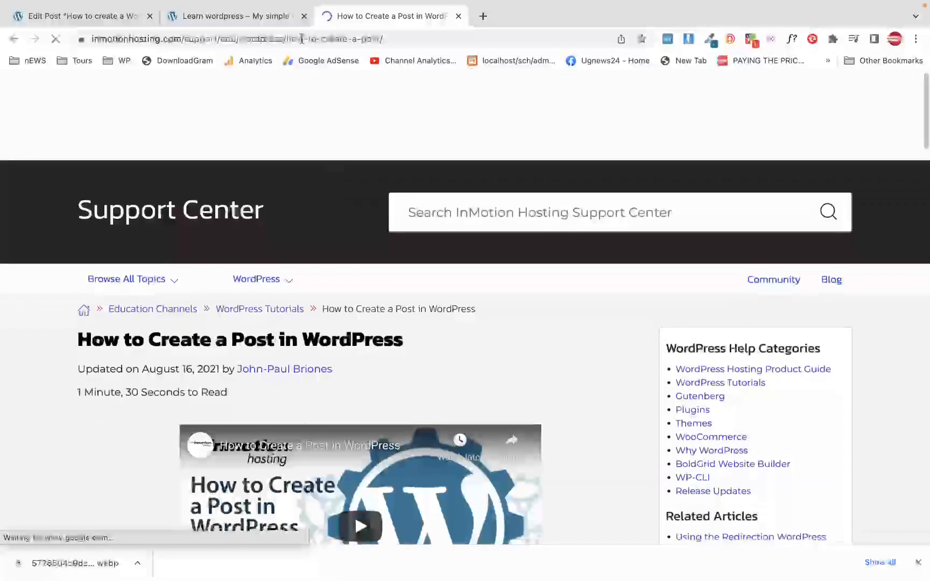
click(444, 30)
key(super+c)
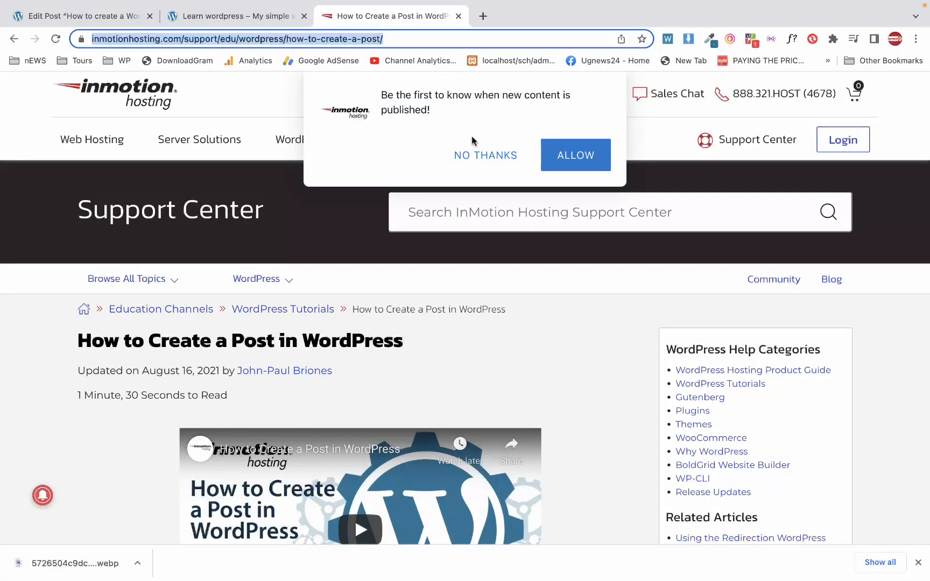
click(466, 155)
click(263, 19)
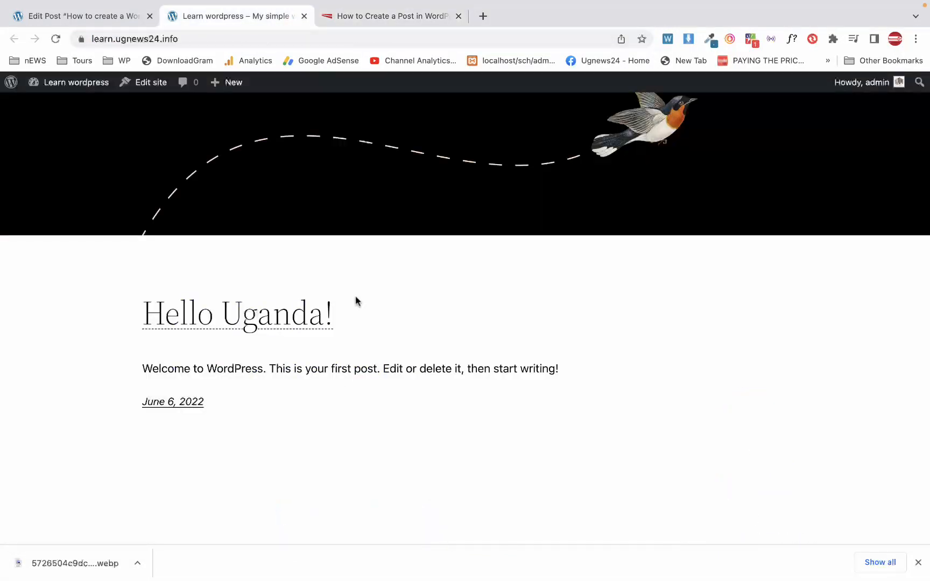
click(125, 18)
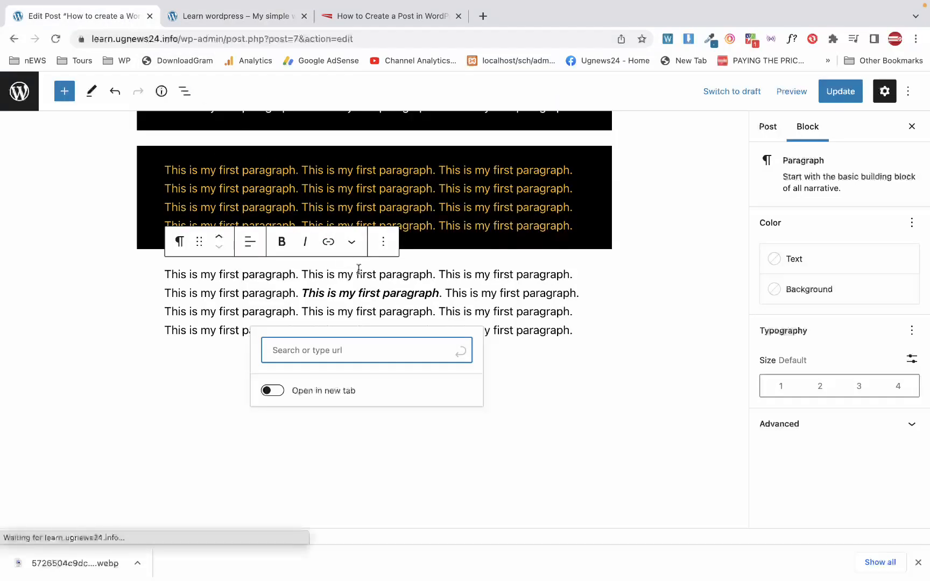
key(Escape)
click(290, 312)
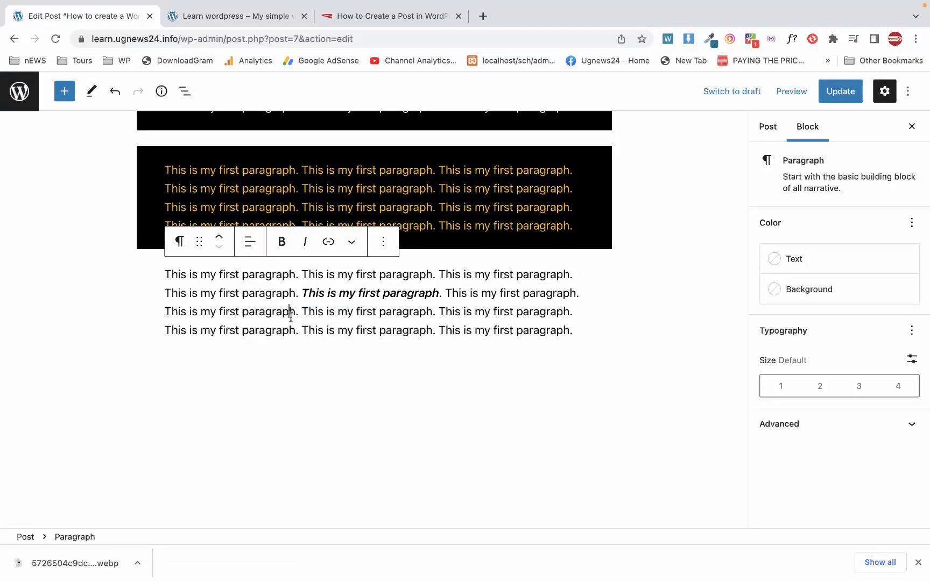
drag(303, 312, 427, 305)
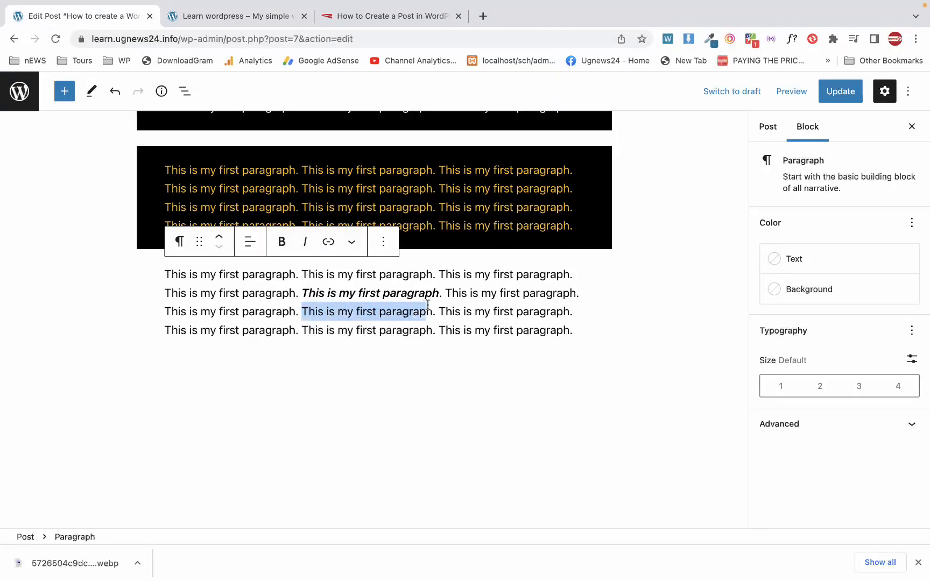
click(329, 242)
key(super+v)
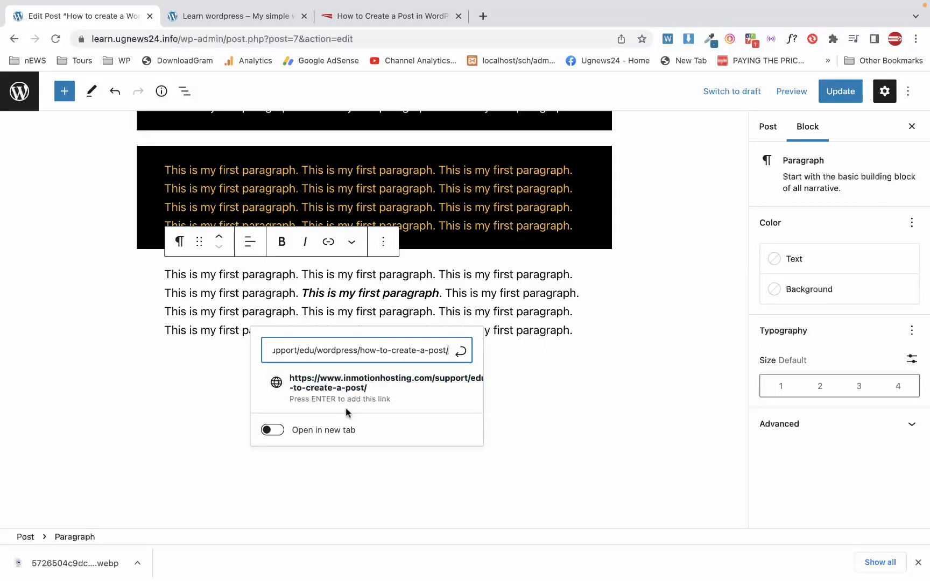
Step: Set the sentence's link to open in a new tab, apply it and check its preview
click(278, 435)
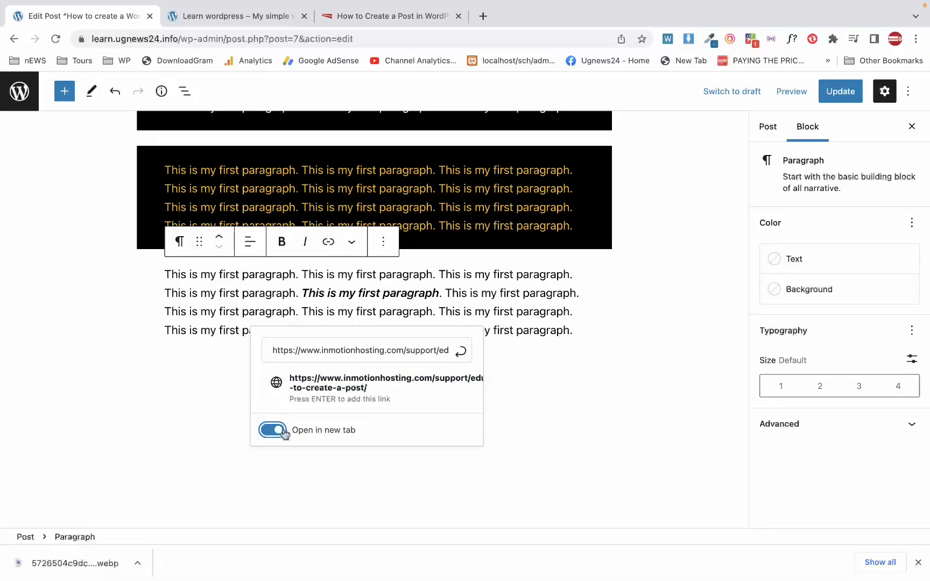
click(278, 432)
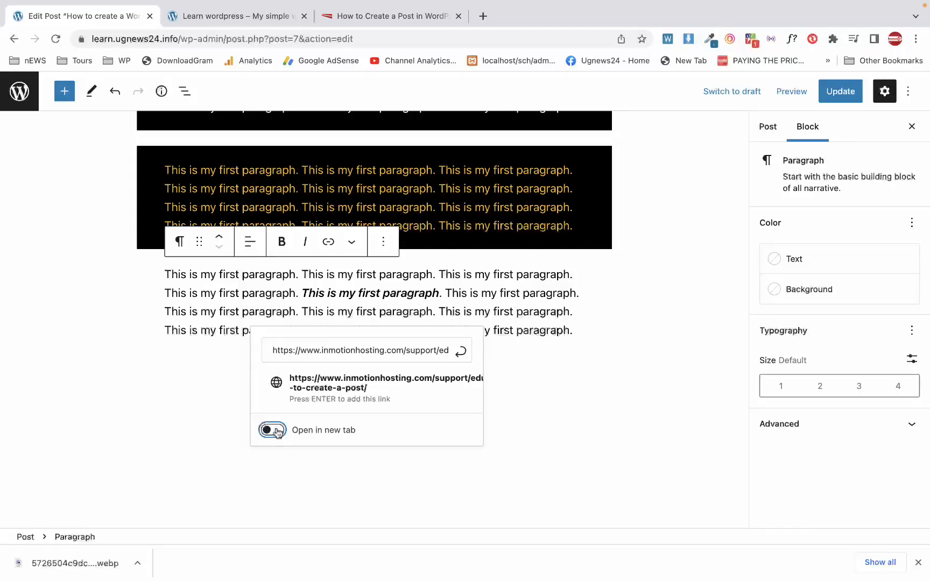
click(278, 432)
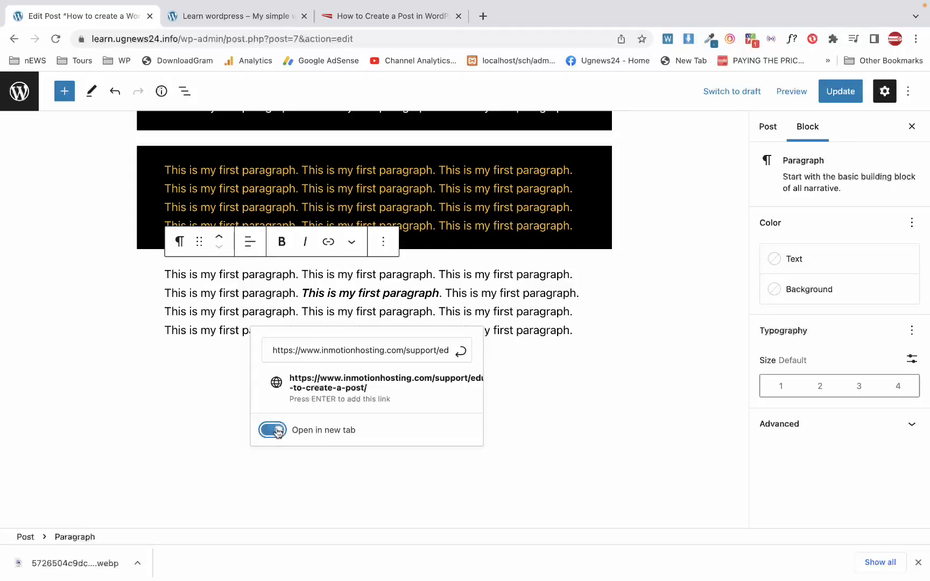
click(463, 353)
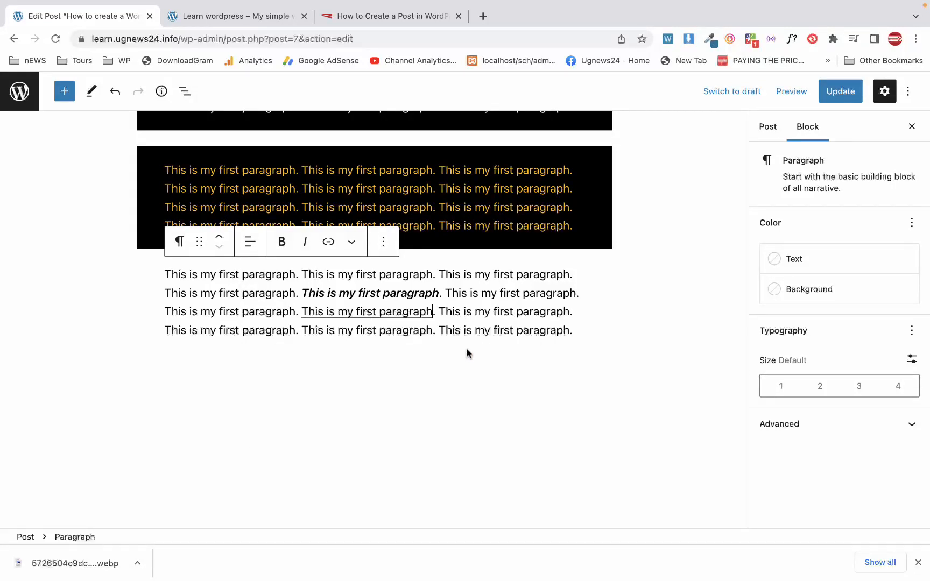
click(372, 312)
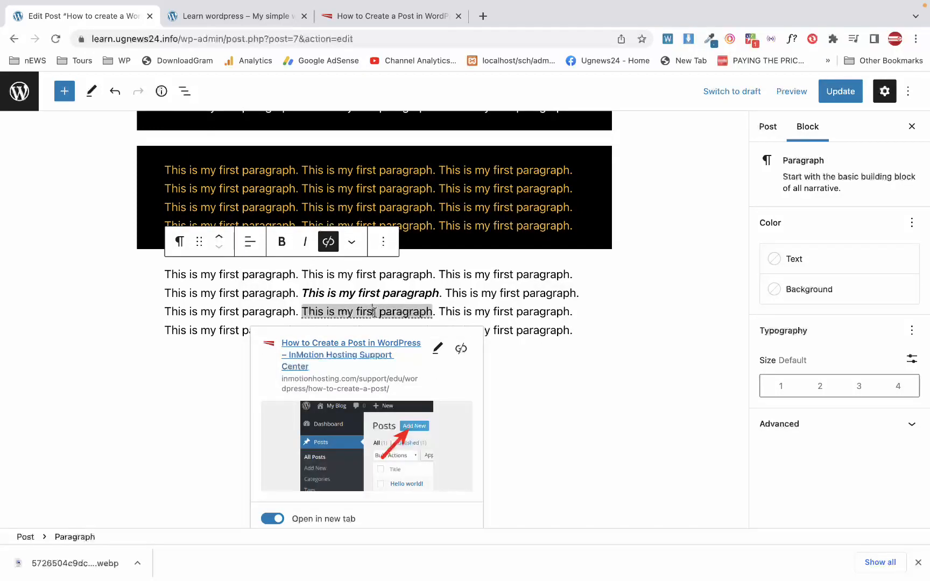
click(545, 290)
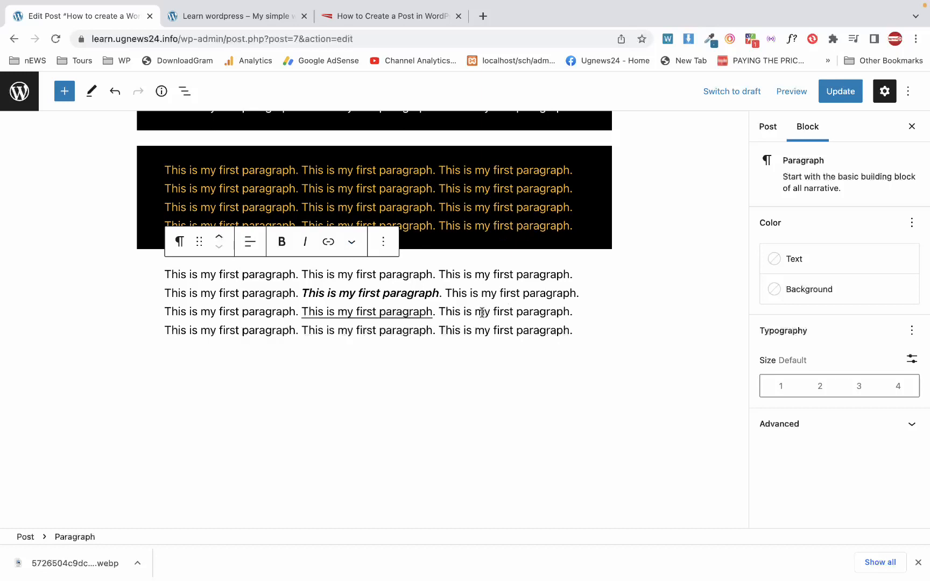
Step: Insert a 2 after "first" in the last sentence of the third paragraph's third line and format it as superscript
drag(483, 312, 516, 314)
click(353, 243)
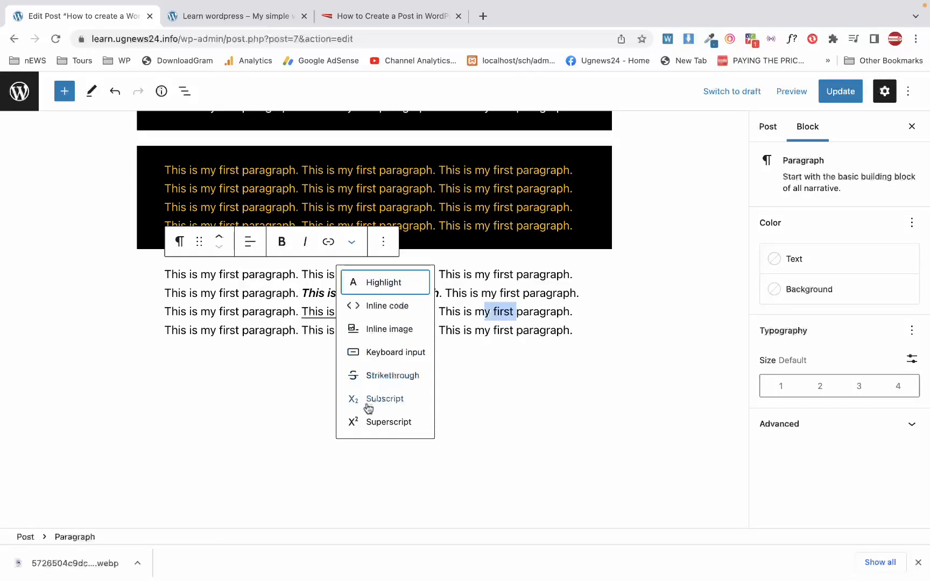
click(519, 312)
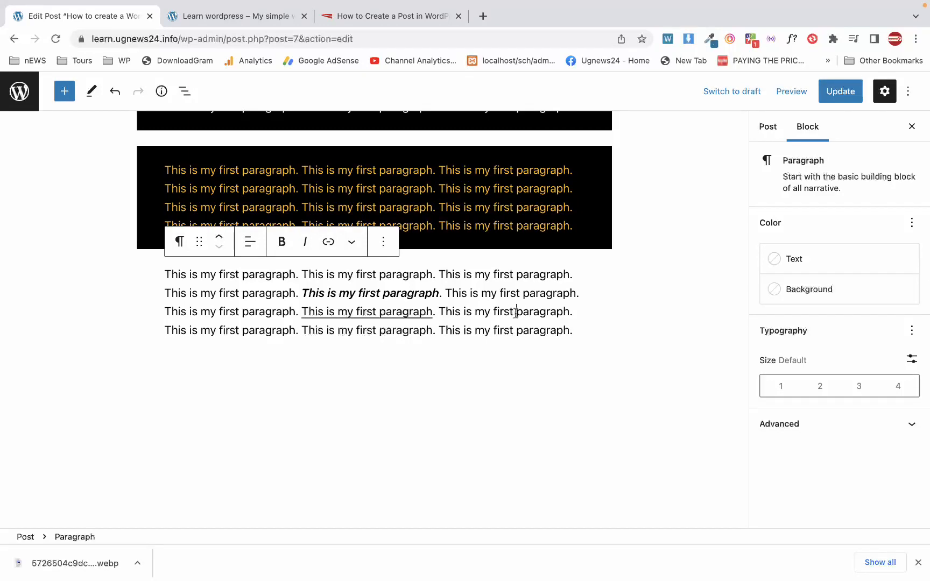
key(Left)
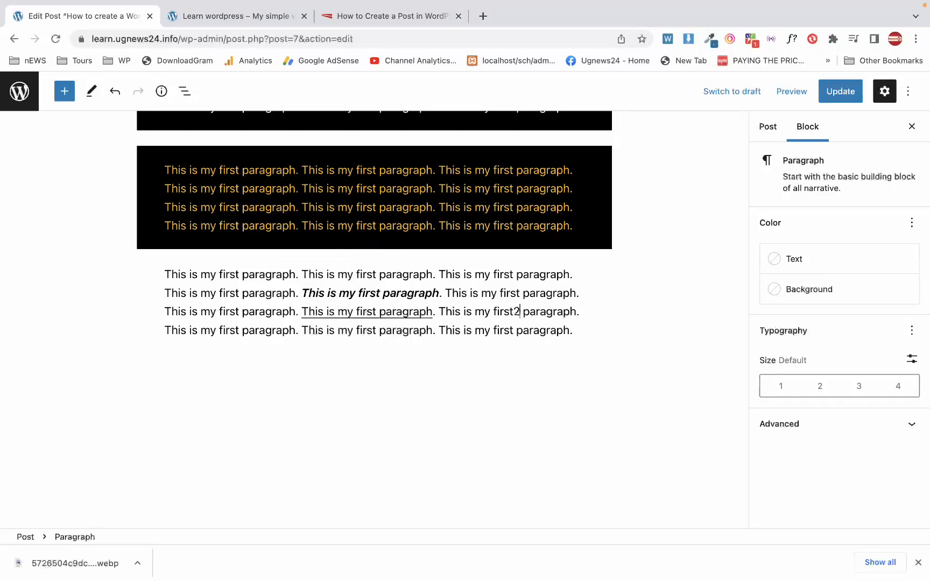
text(2)
key(shift+Left)
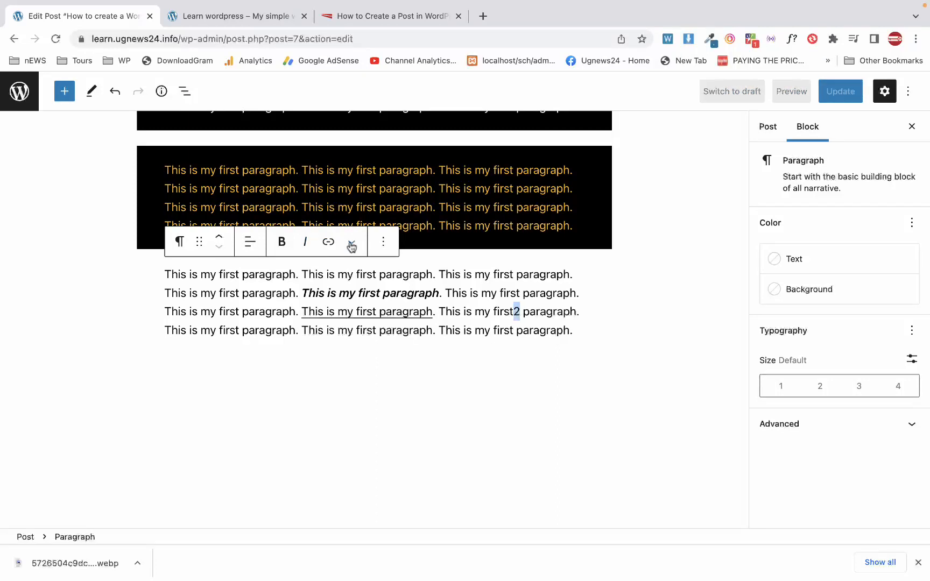
click(351, 242)
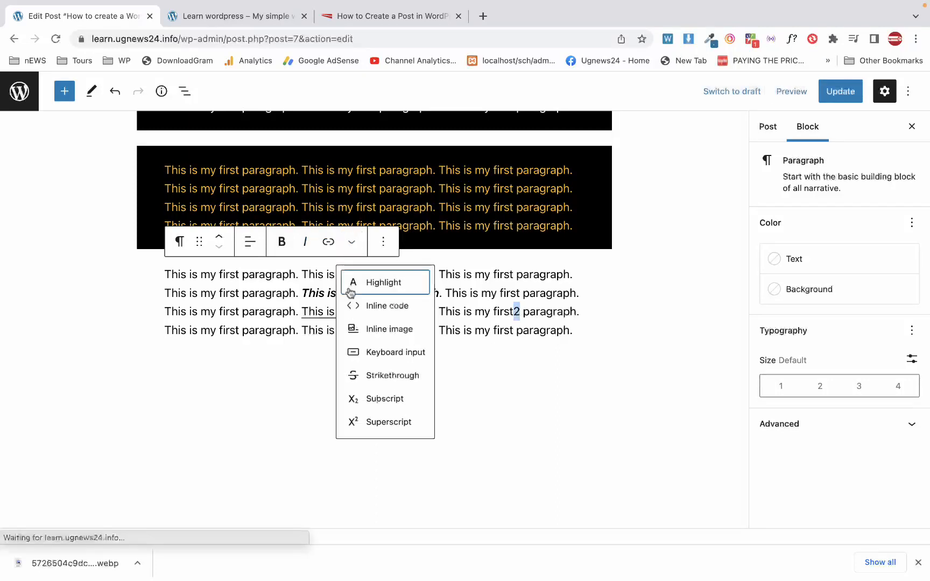
click(362, 422)
click(538, 332)
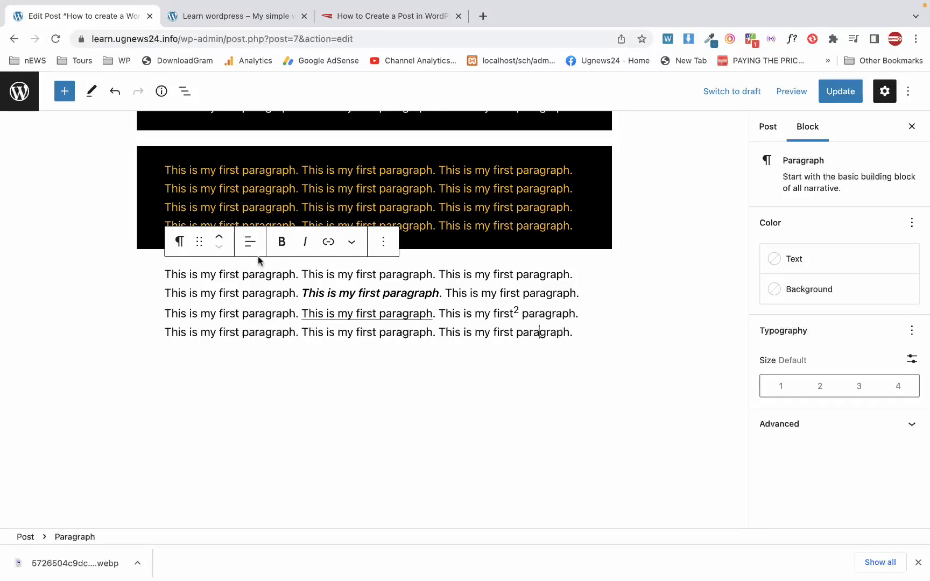
Step: Add a new empty block below the third paragraph
click(582, 331)
text(')
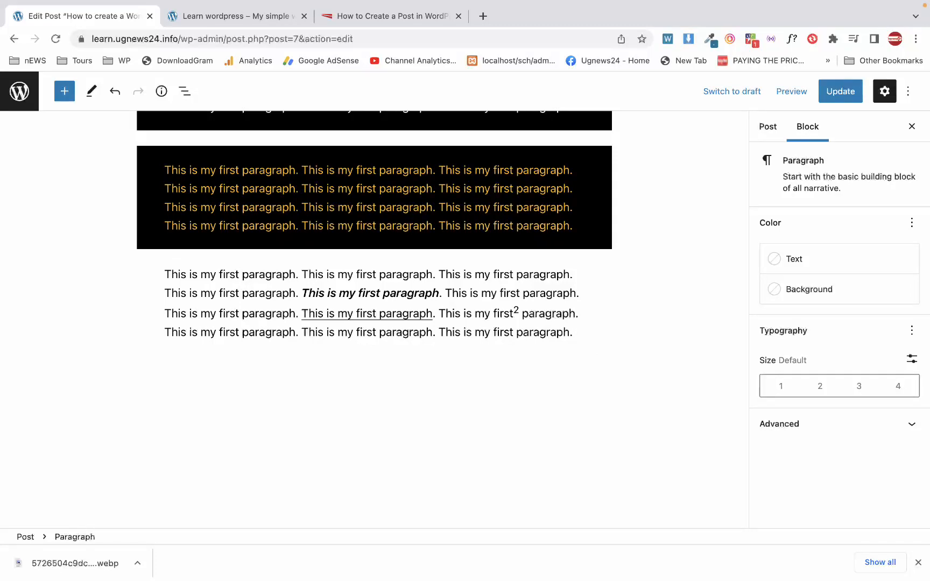
key(Return)
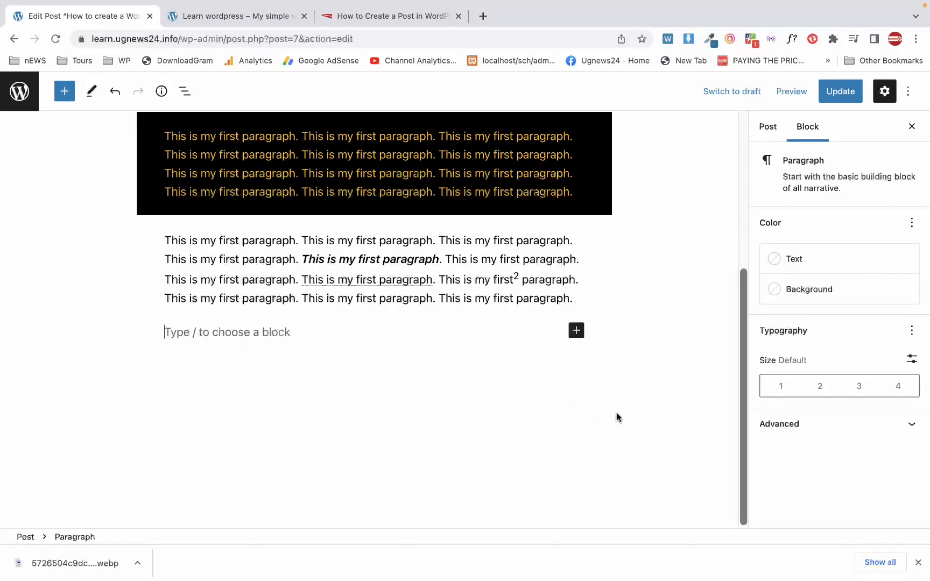
click(576, 331)
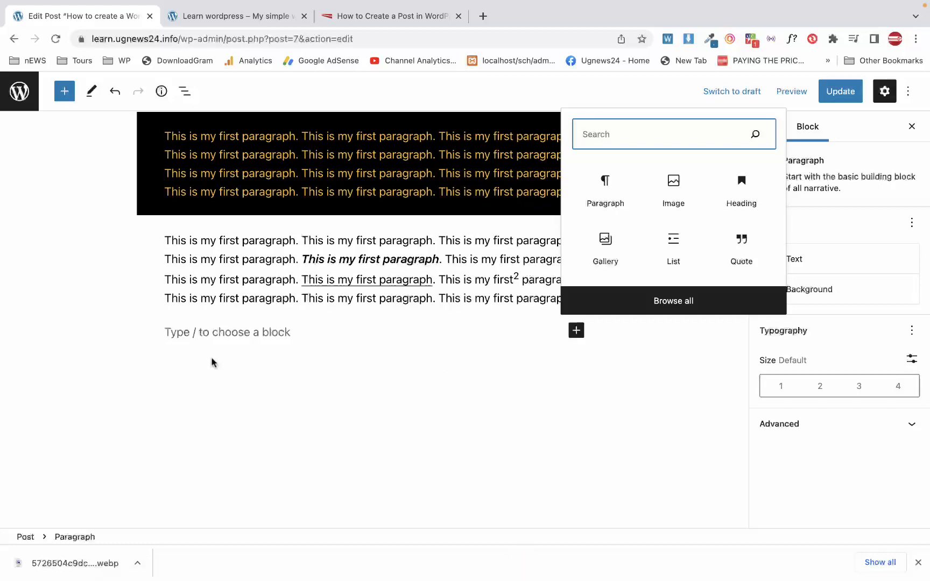
click(231, 345)
click(211, 334)
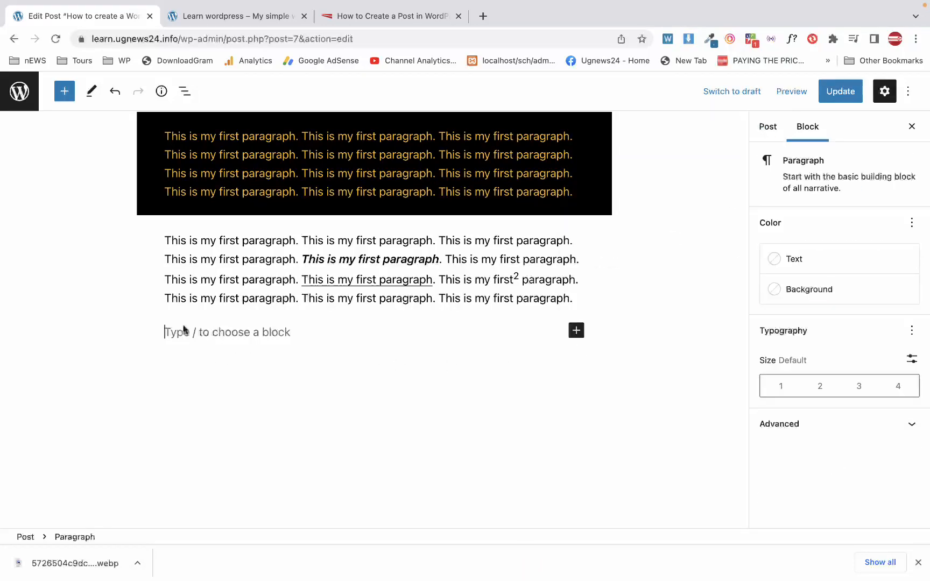
Step: Insert a Heading block in the empty block below the third paragraph
click(65, 92)
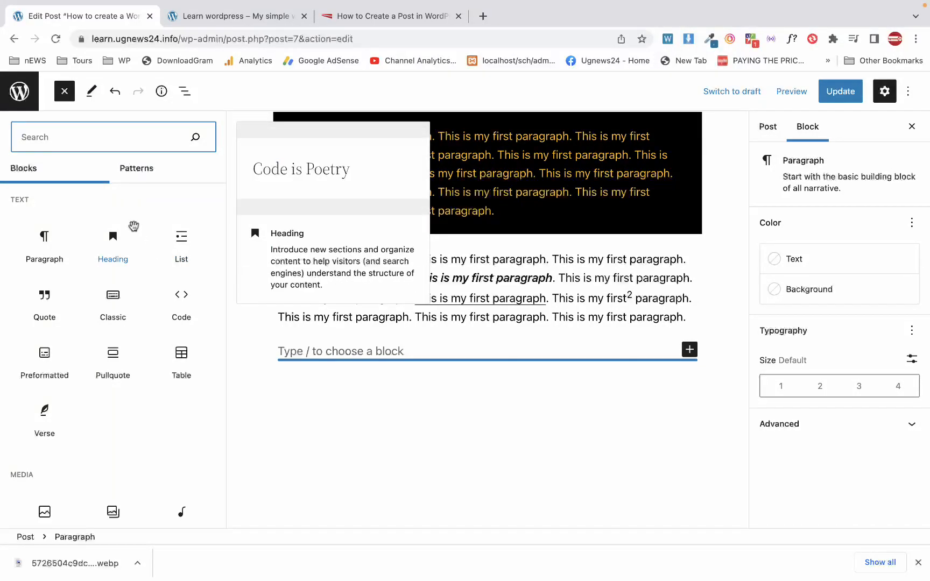
click(110, 246)
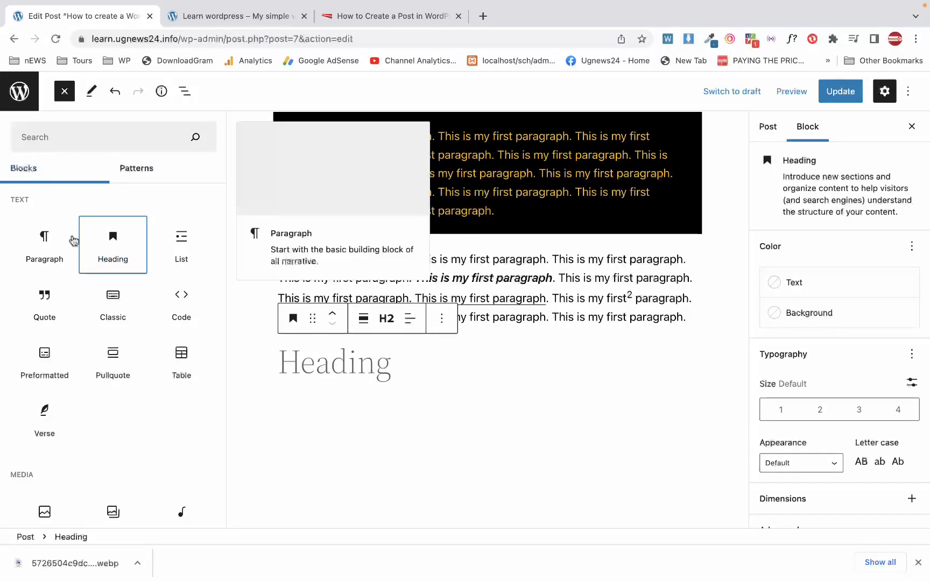
mouse_move(112, 253)
click(380, 360)
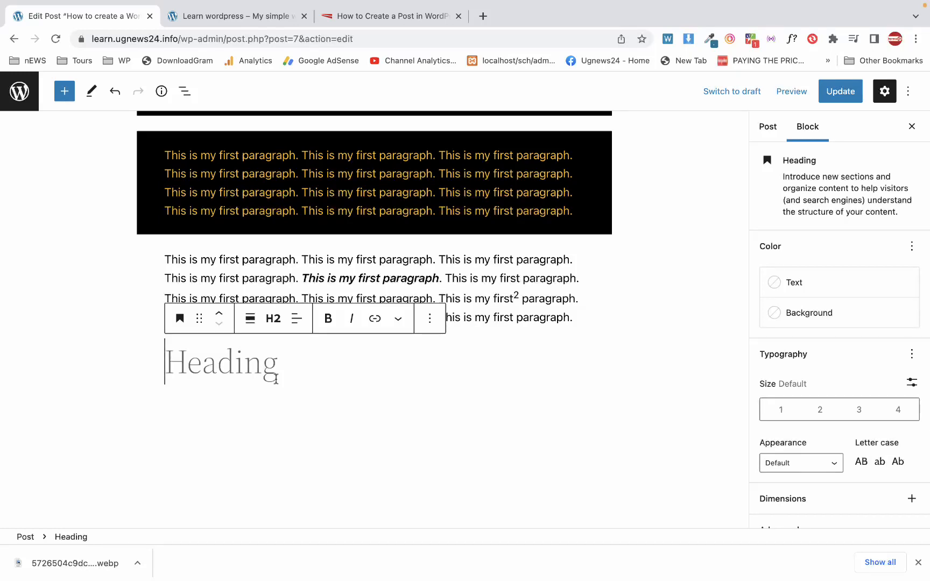
Step: Enter "Introduction" as the text of the new heading below the third paragraph
scroll(276, 378, up, 5)
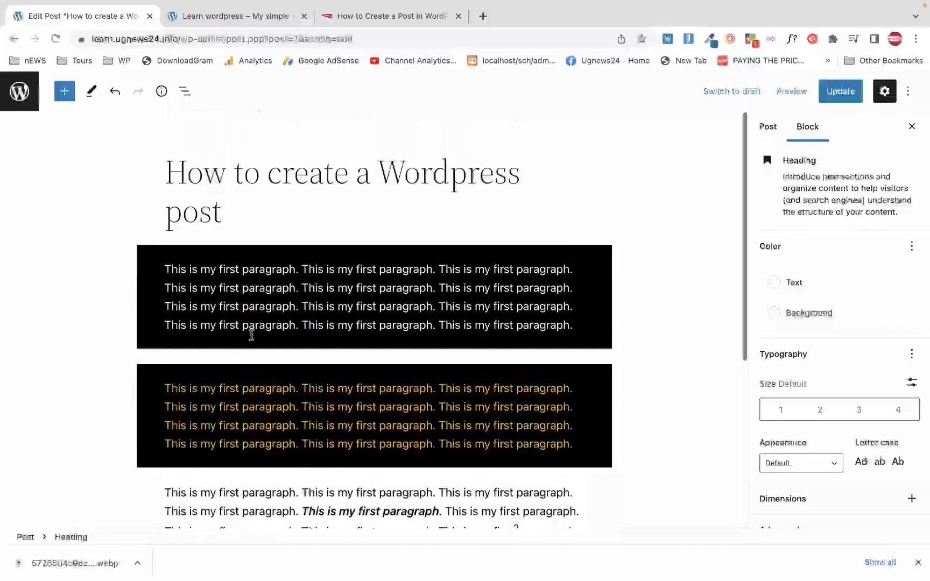
click(130, 248)
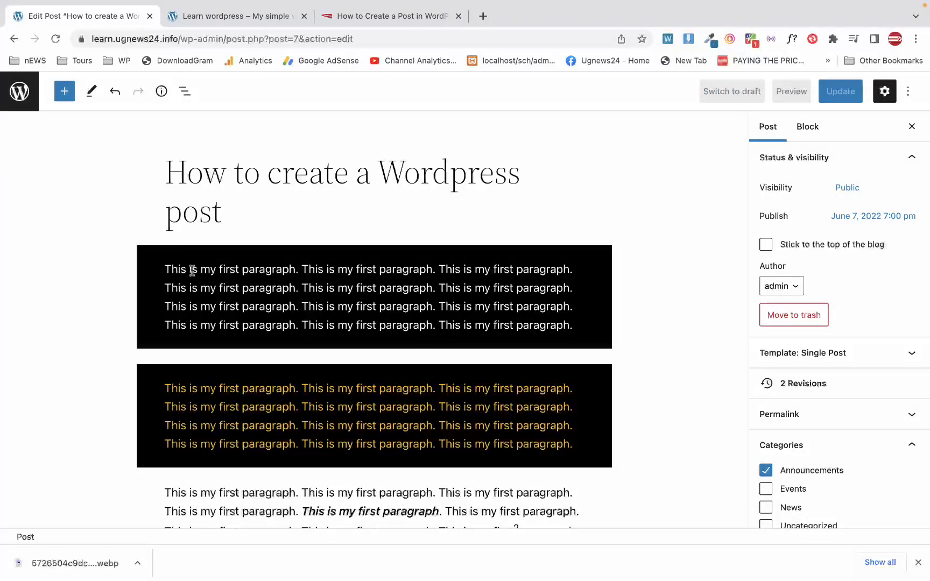
scroll(218, 435, down, 5)
click(175, 311)
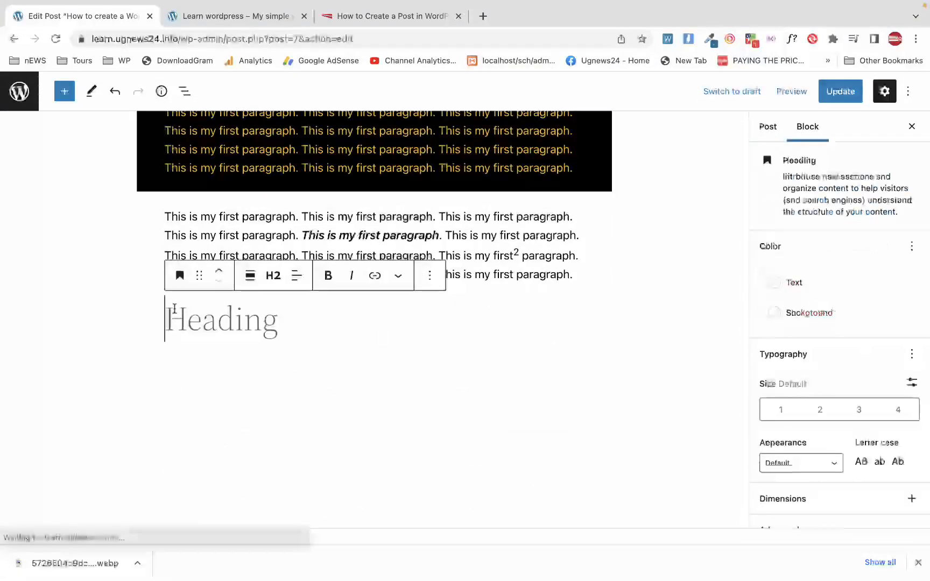
click(153, 306)
click(208, 303)
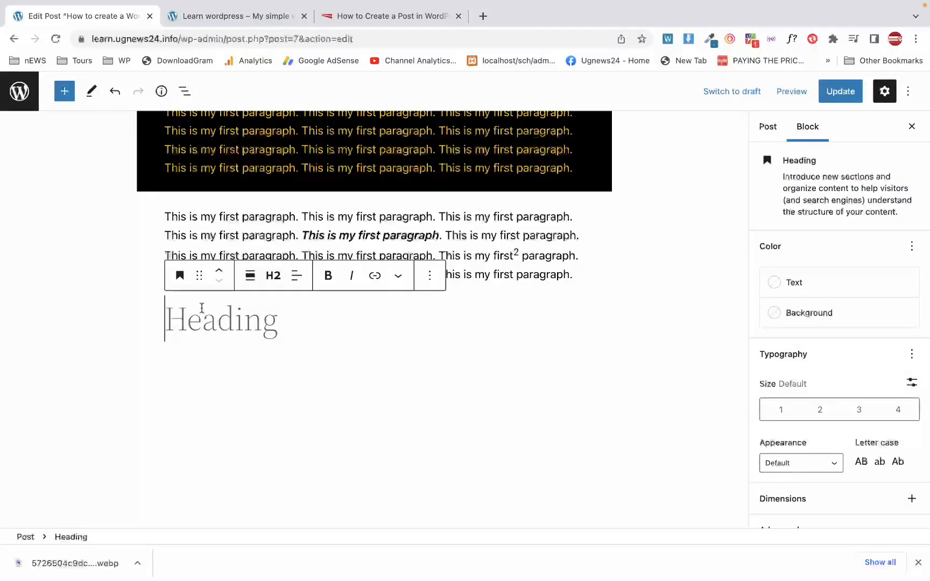
text(Intro)
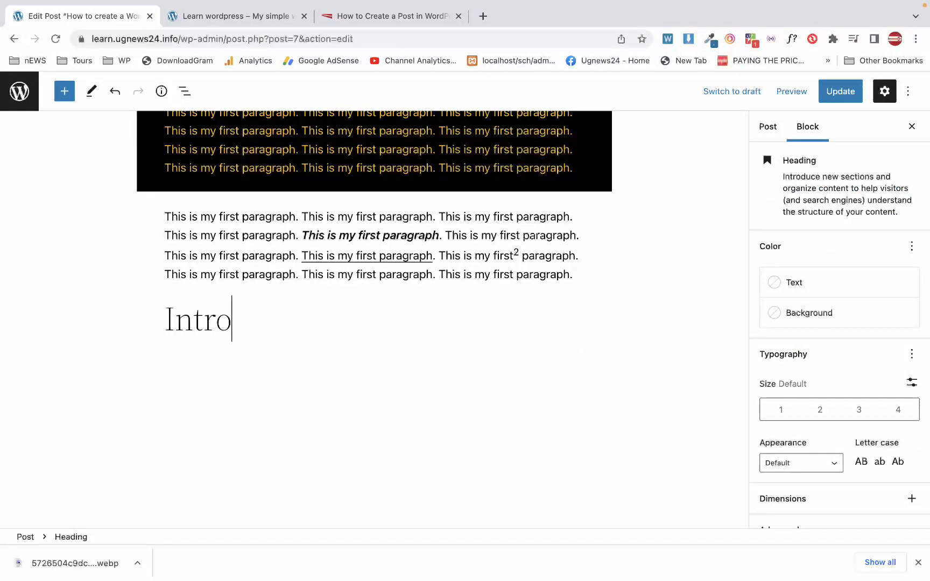
text(duction)
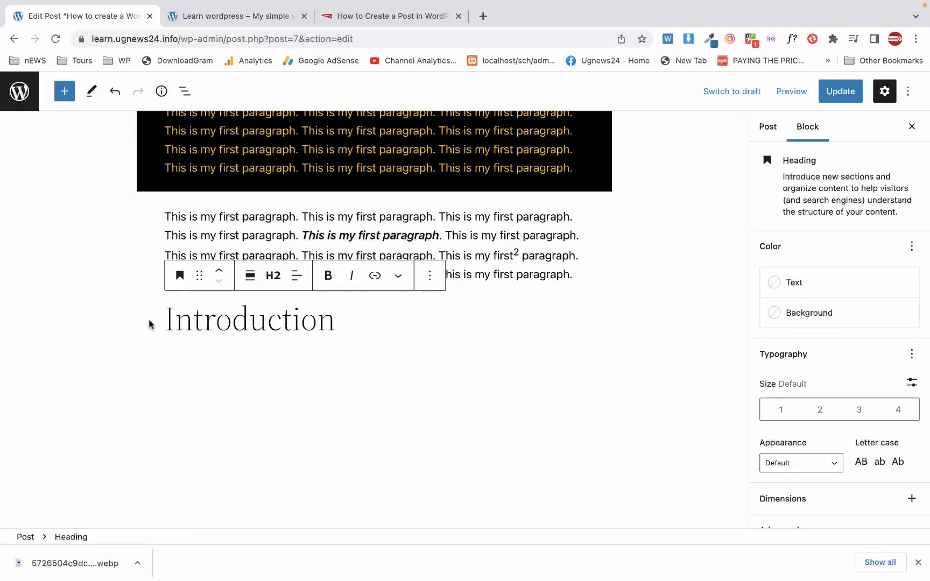
Step: Move the "Introduction" heading up to the start of the post, above the first paragraph, and deselect it
click(220, 275)
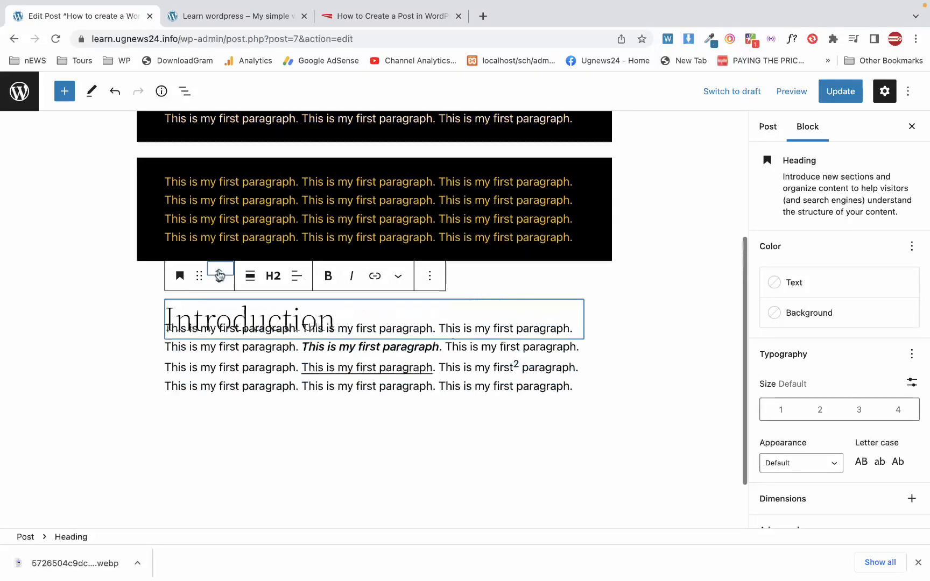
click(219, 275)
double_click(219, 273)
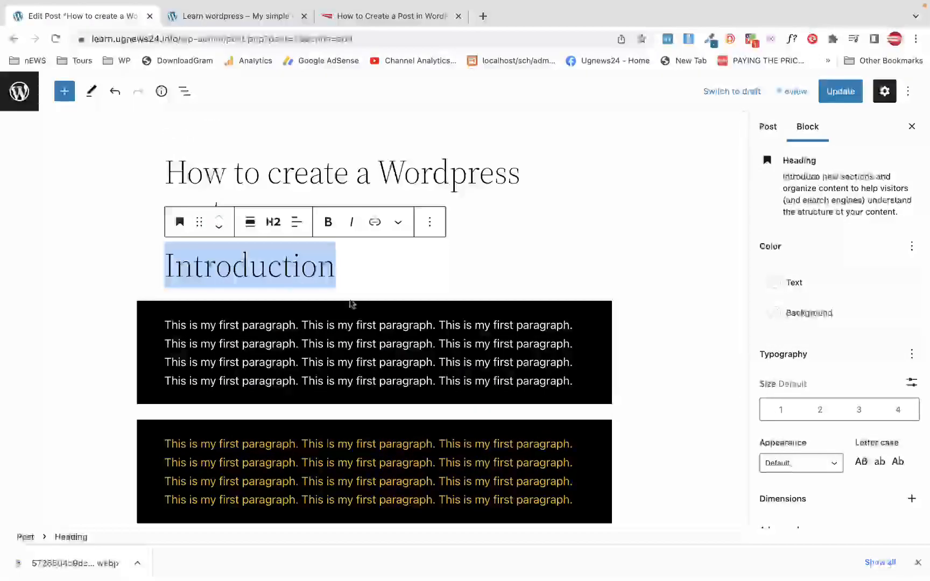
click(248, 307)
click(81, 385)
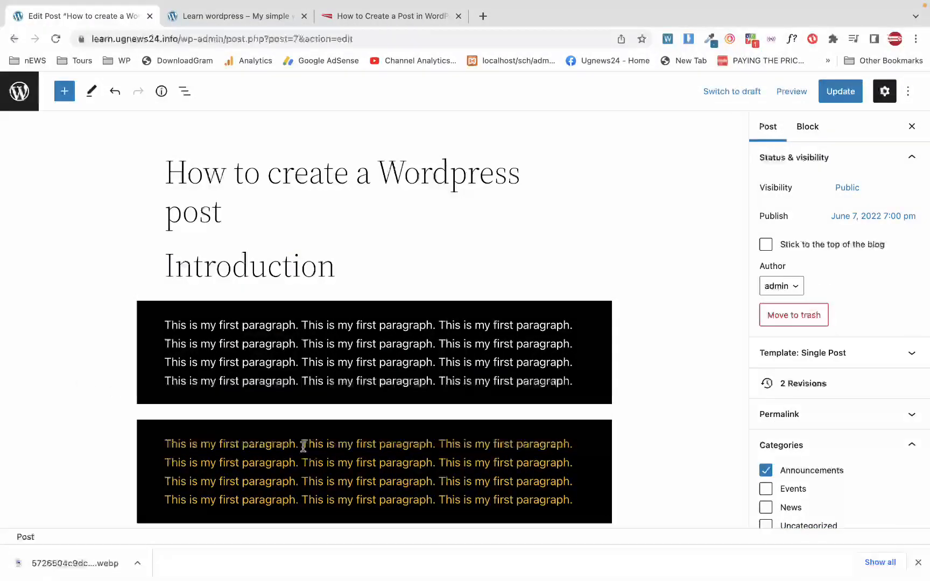
Step: Insert a Heading block between the first and second paragraphs with the text "Part 1"
scroll(307, 437, down, 3)
mouse_move(373, 339)
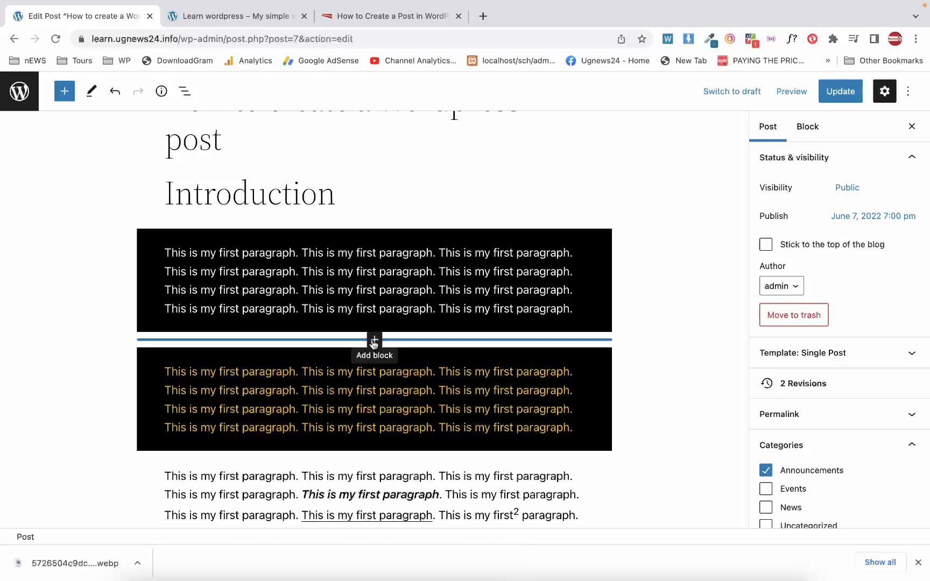
click(374, 340)
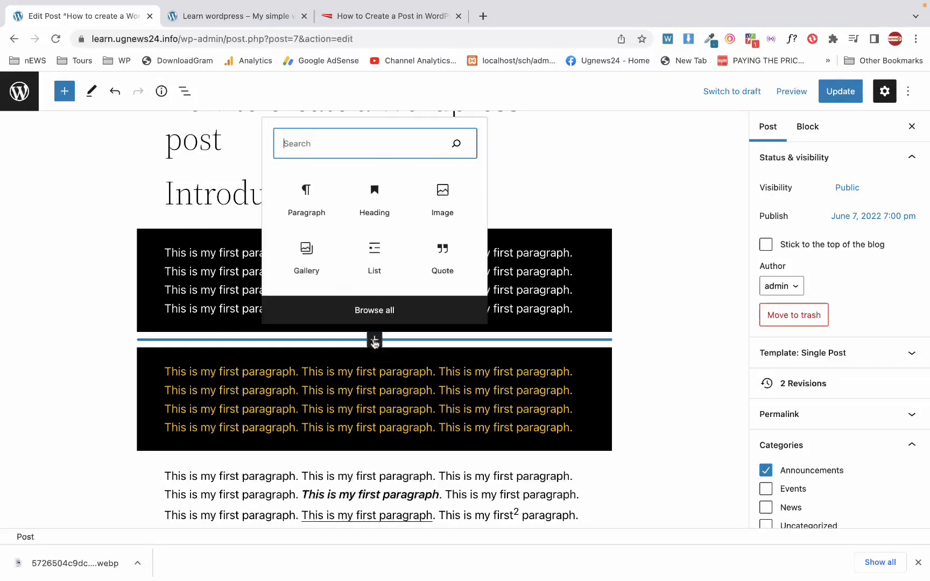
click(376, 197)
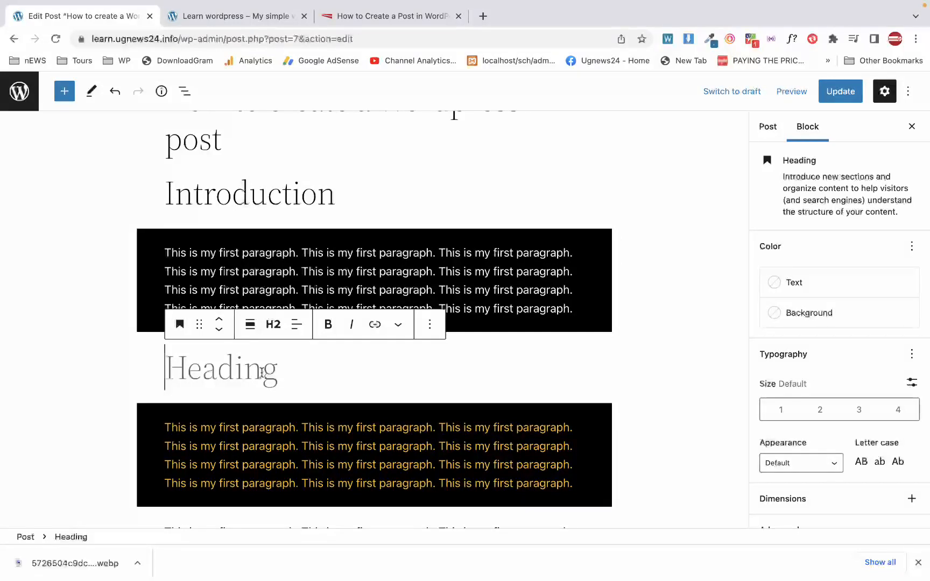
text(PART 1)
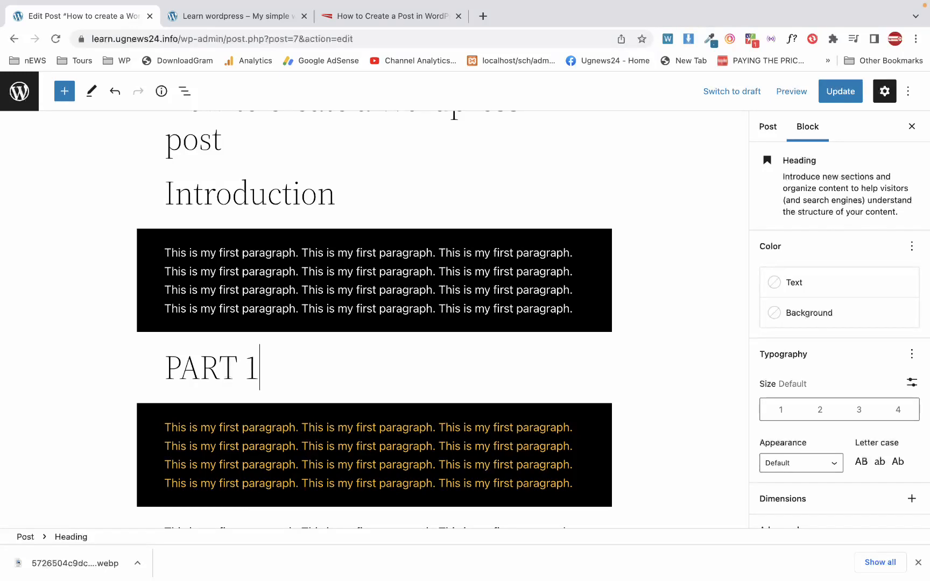
key(alt+shift+Left)
key(alt+shift+Left)
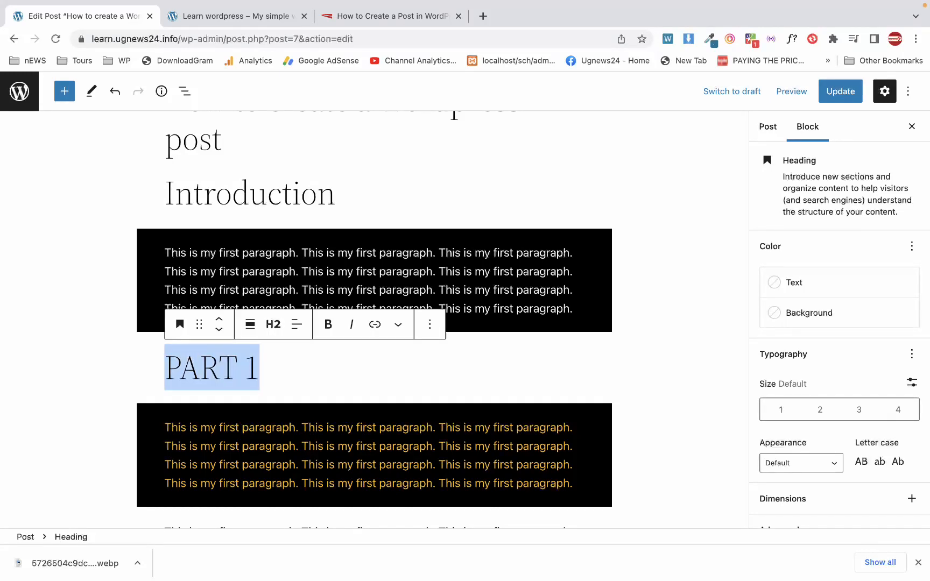
text(Part)
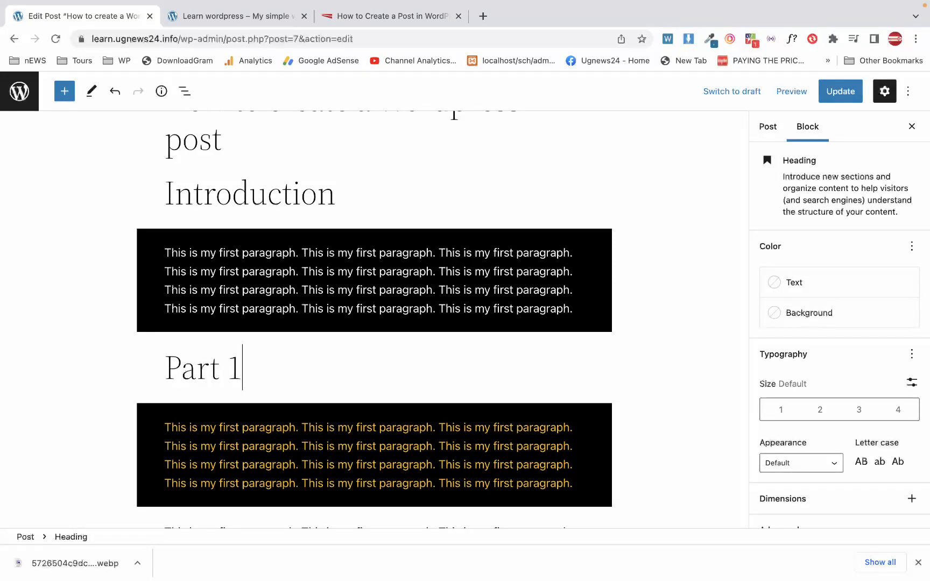
Step: Insert a Heading block between the second and third paragraphs and set its level to H3
scroll(269, 394, down, 3)
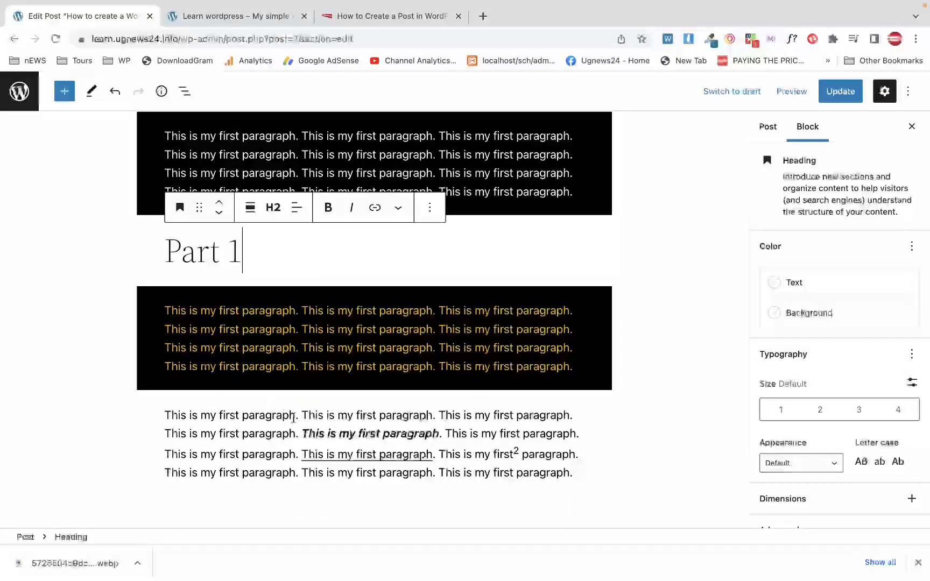
click(374, 398)
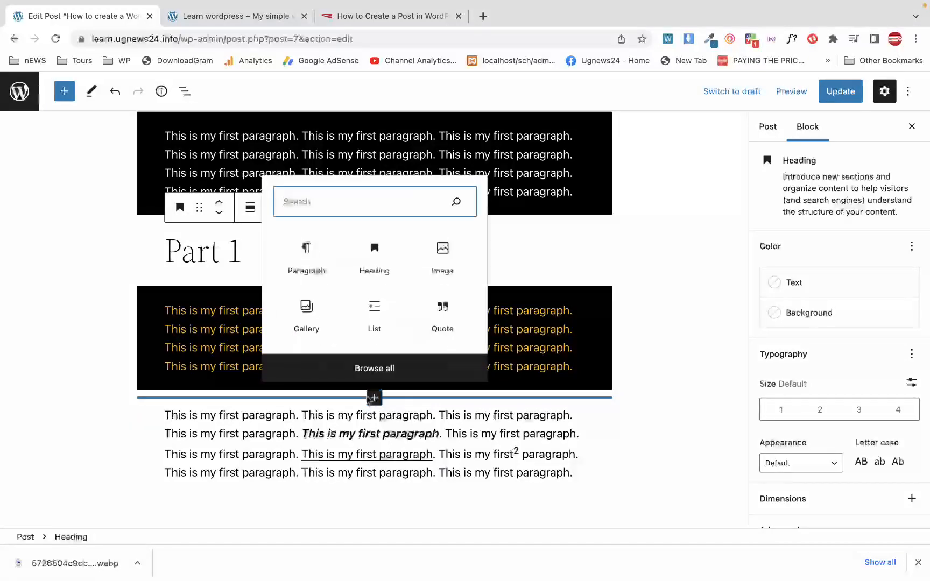
click(374, 263)
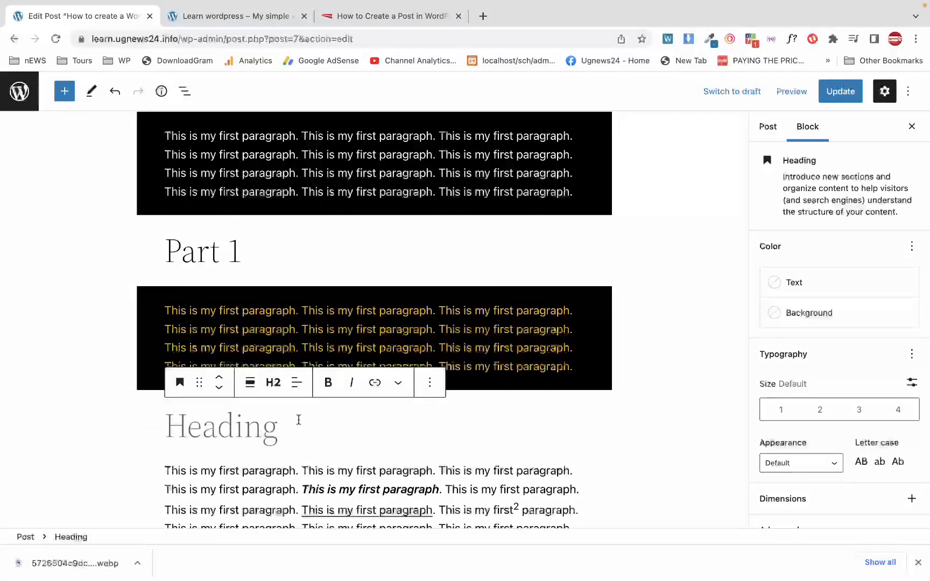
click(274, 384)
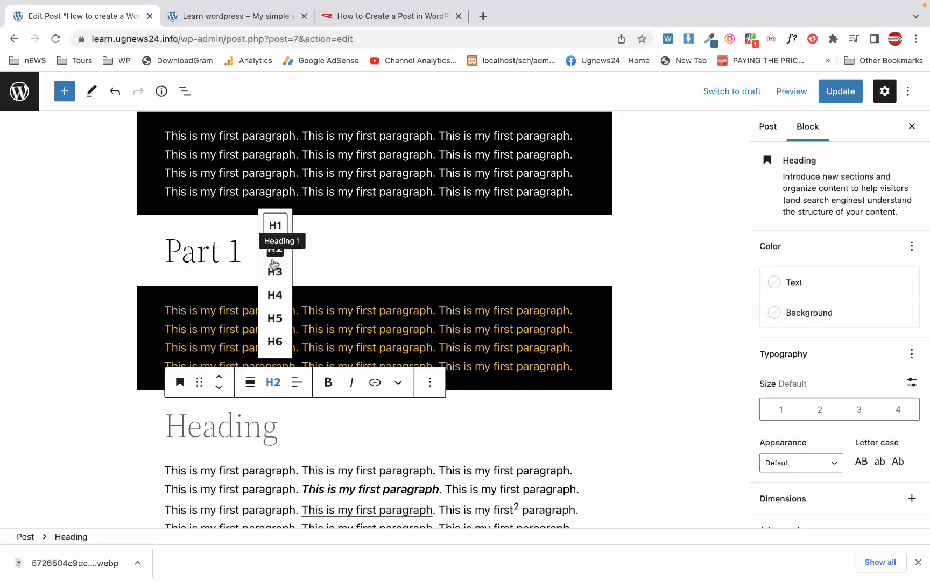
click(275, 273)
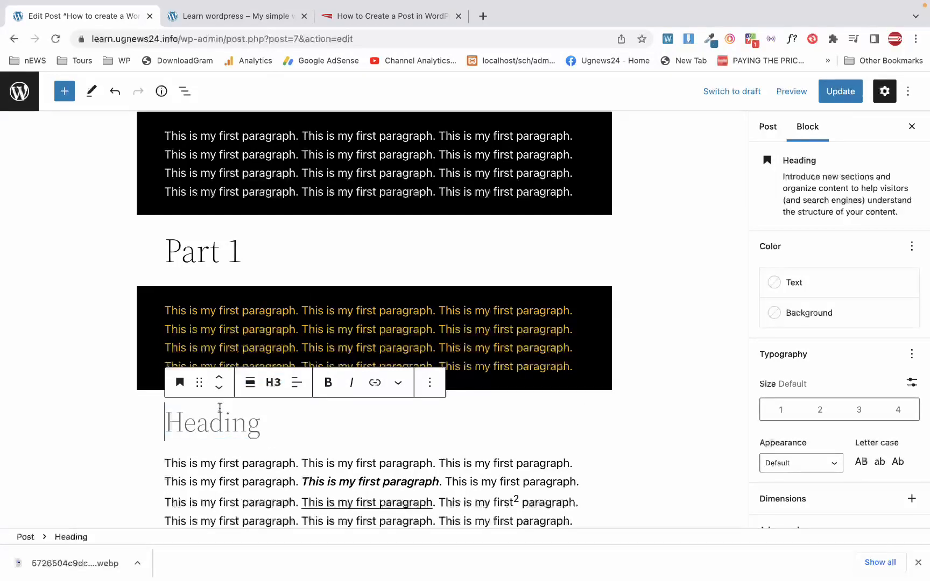
Step: Enter "Part 1.1" as the text of the new H3 heading above the third paragraph
text(P1)
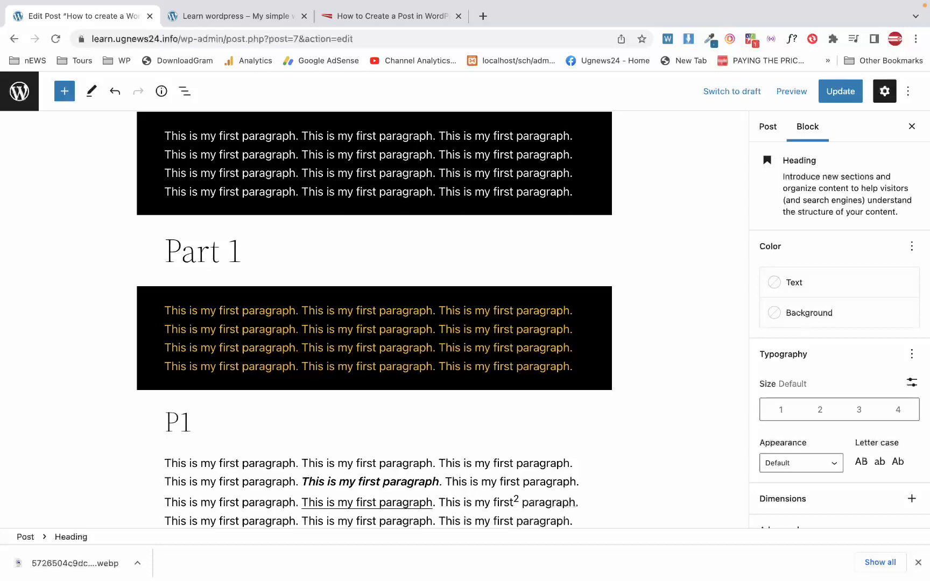
key(BackSpace)
text(art 1)
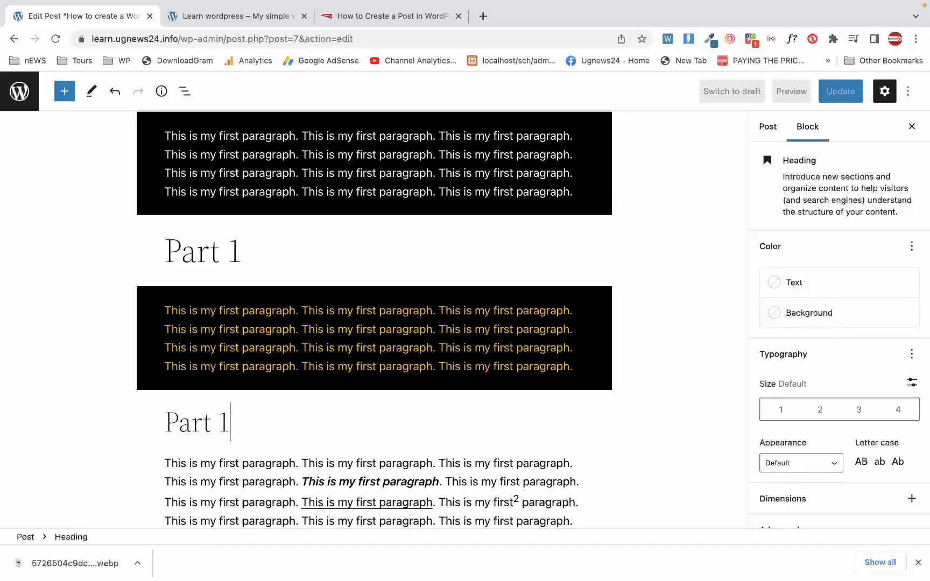
text(.1)
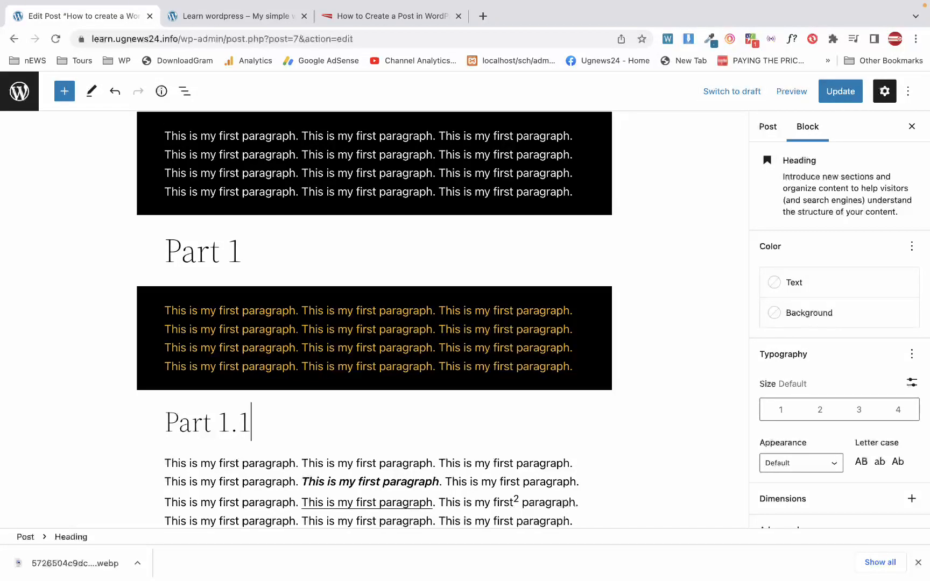
Step: Compare the heading levels of the "Part 1" and "Part 1.1" headings
click(218, 422)
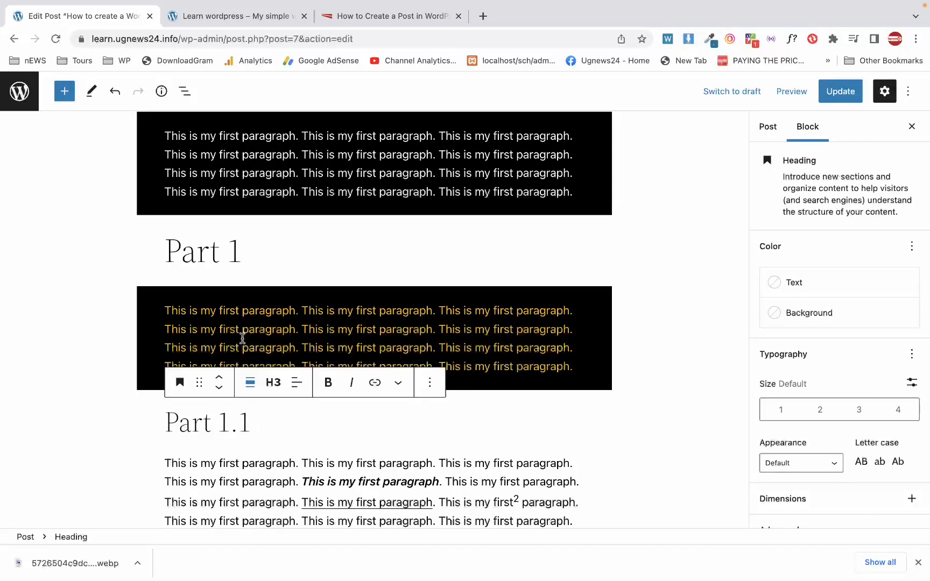
click(219, 262)
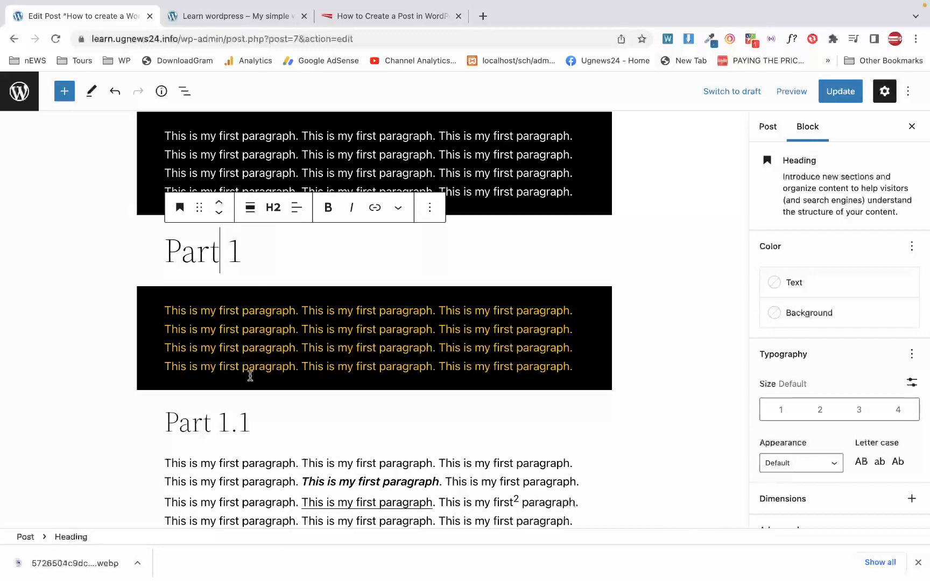
click(194, 422)
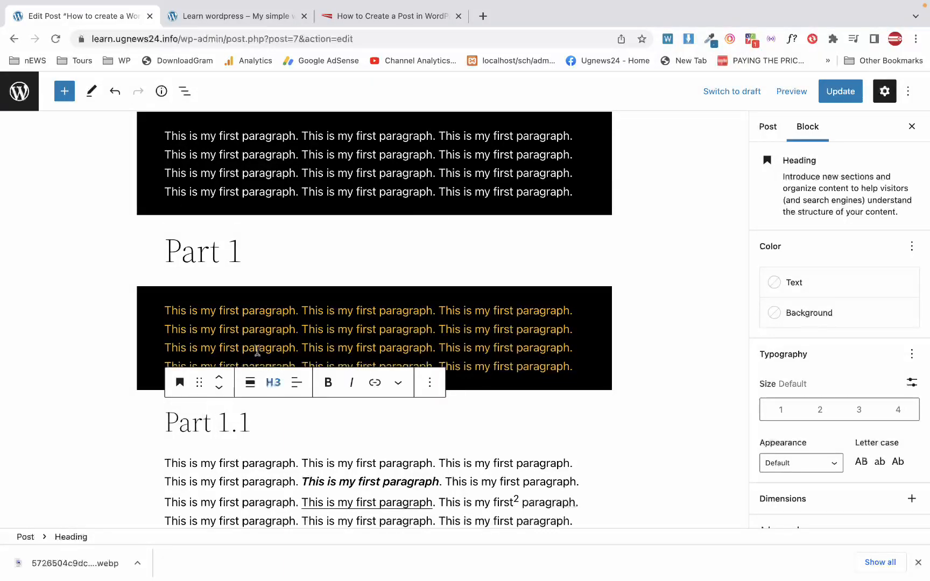
click(221, 248)
click(209, 423)
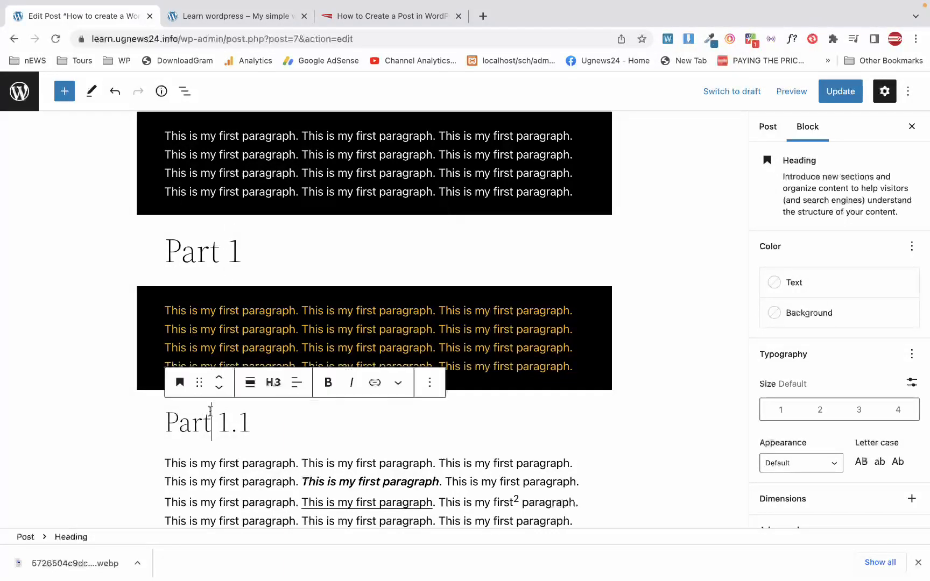
click(222, 259)
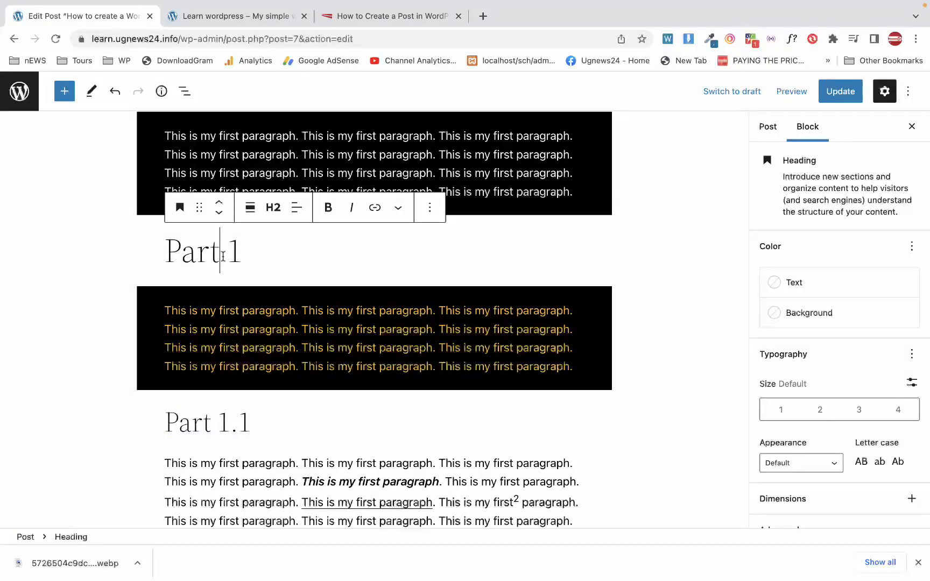
Step: Insert a Heading block below the third paragraph at the end of the post
scroll(225, 412, down, 5)
click(245, 438)
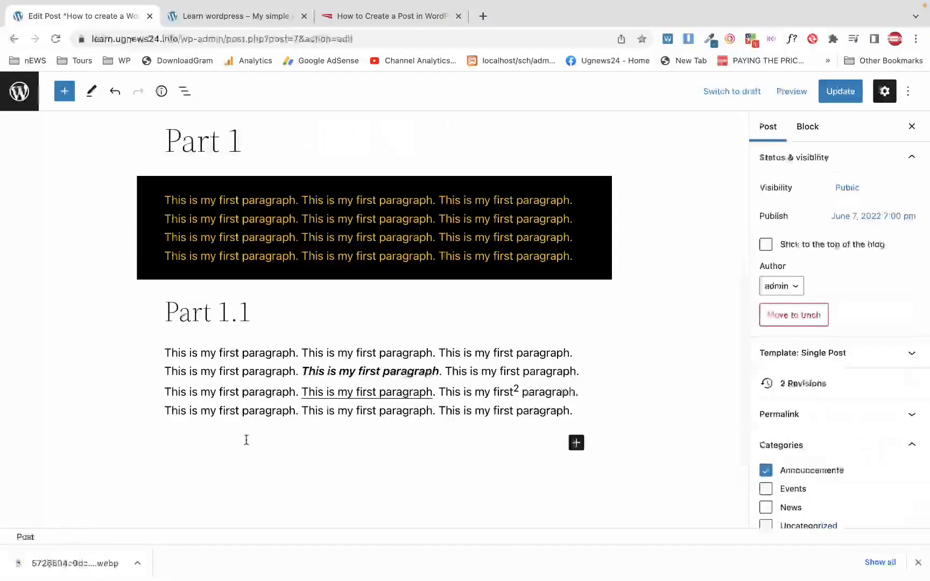
click(574, 442)
click(673, 307)
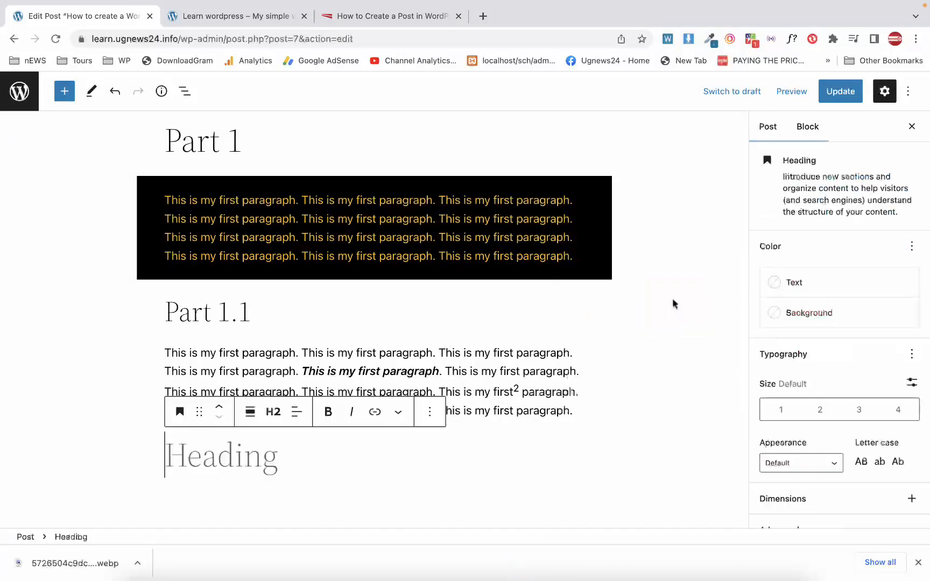
text(Heading)
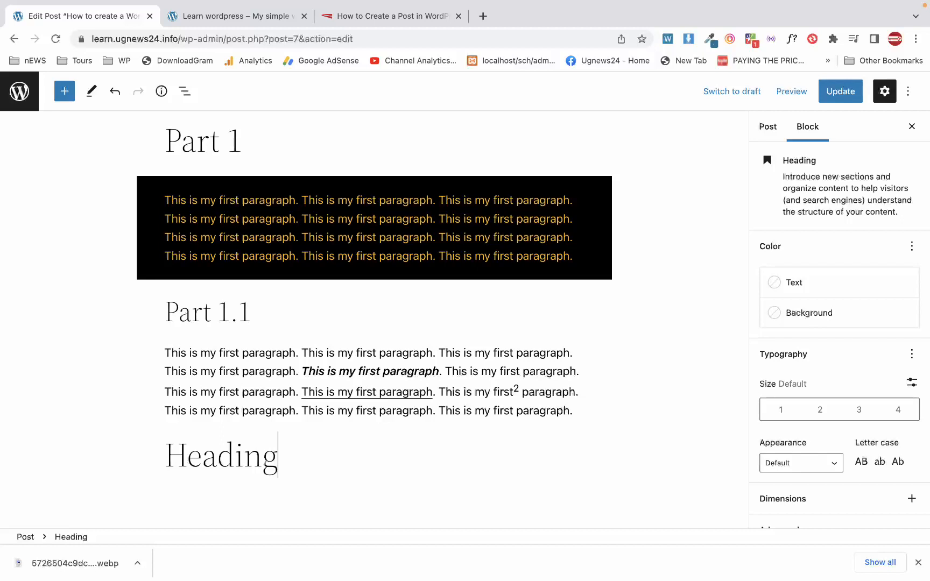
key(super+a)
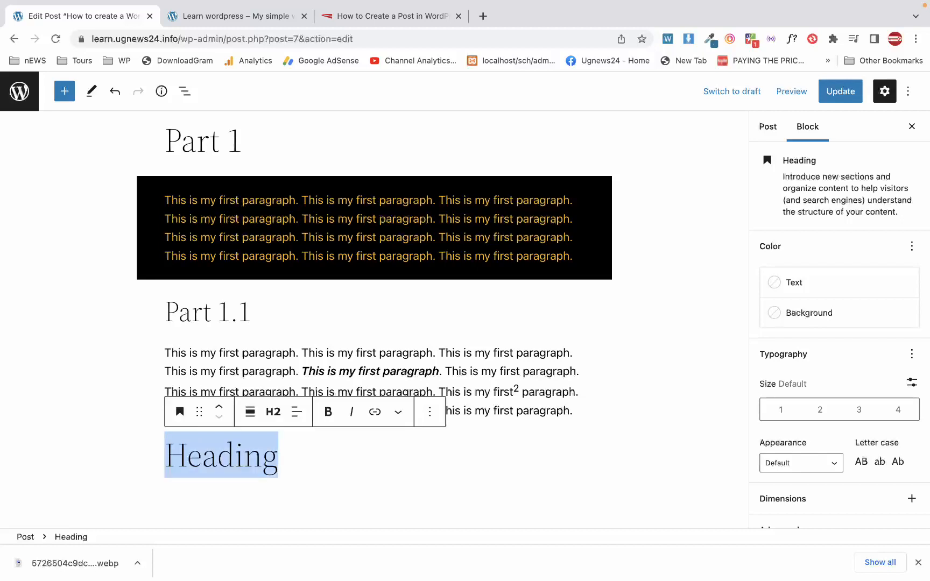
text(par)
key(BackSpace)
key(BackSpace)
key(BackSpace)
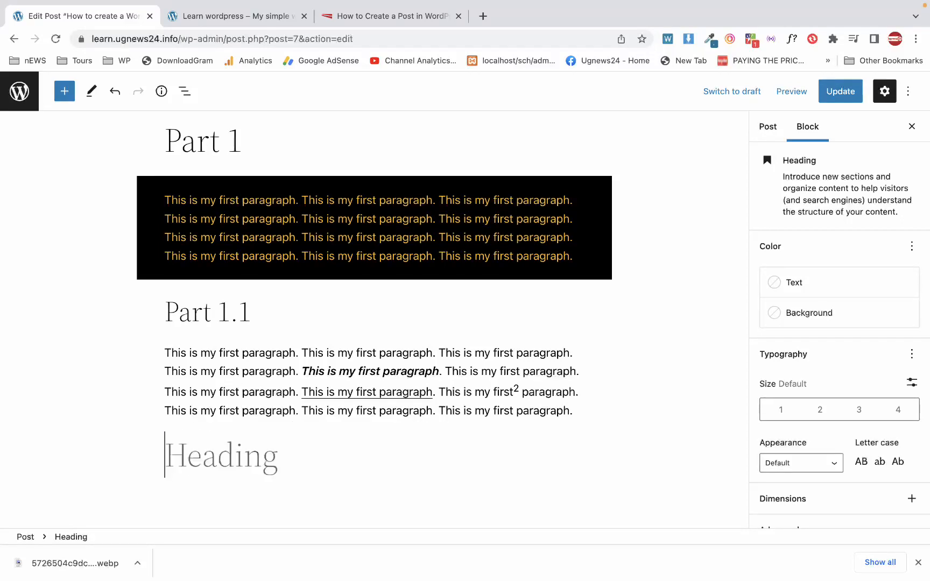
text(PARTH 2)
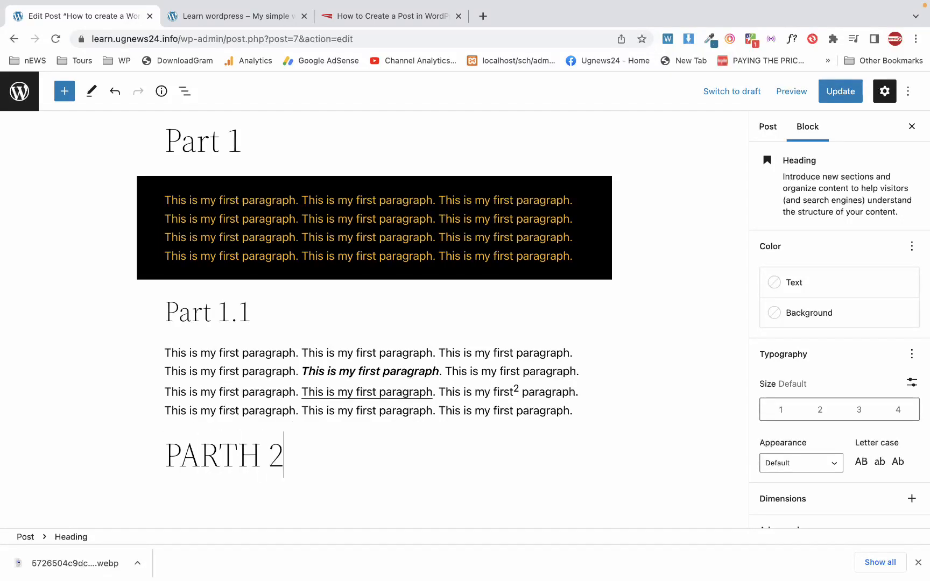
key(shift+Left)
key(shift+Left)
key(shift+Left)
key(shift+Left)
key(shift+Left)
key(shift+Left)
key(shift+Left)
Step: Enter "Part 2" as the text of the last heading in the post
text(P)
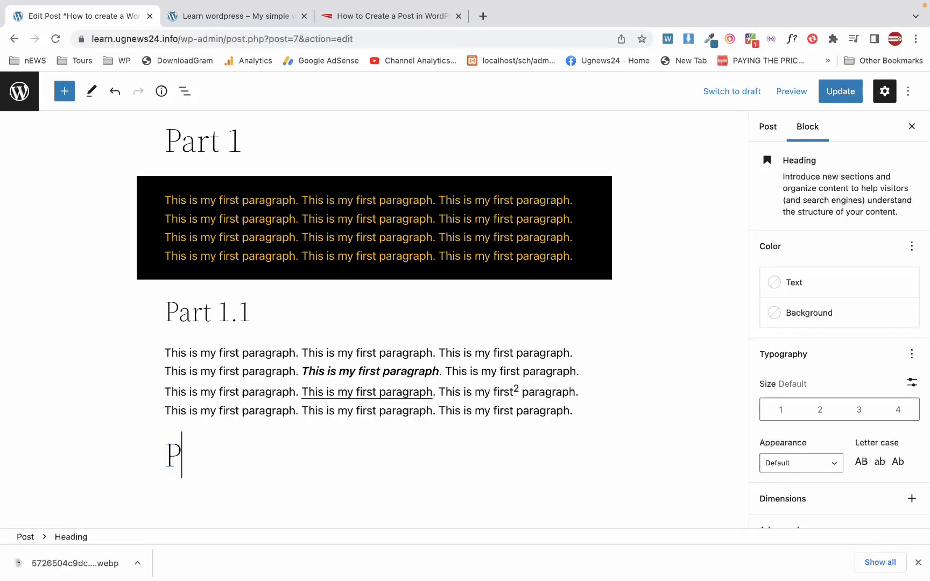
text(Aart)
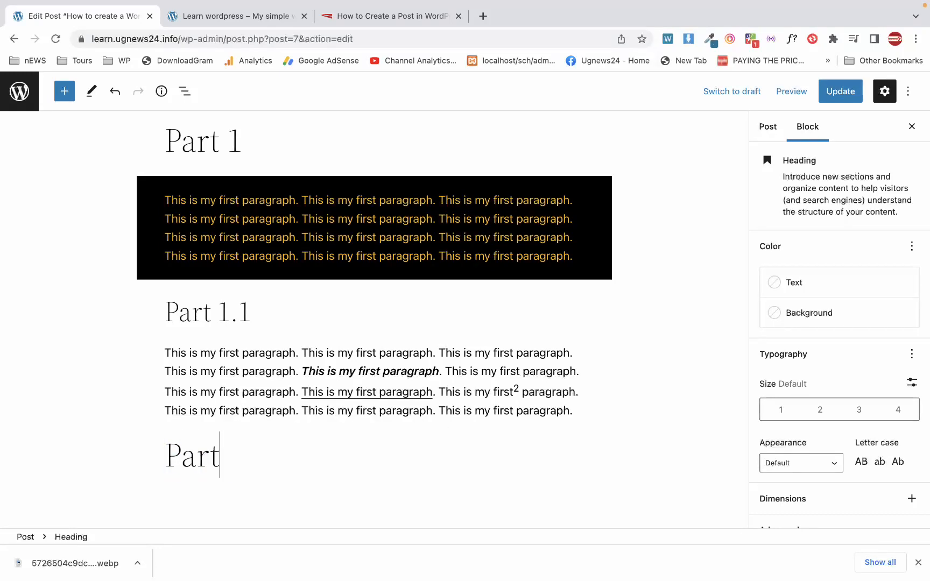
text(h)
key(BackSpace)
key(BackSpace)
text(2)
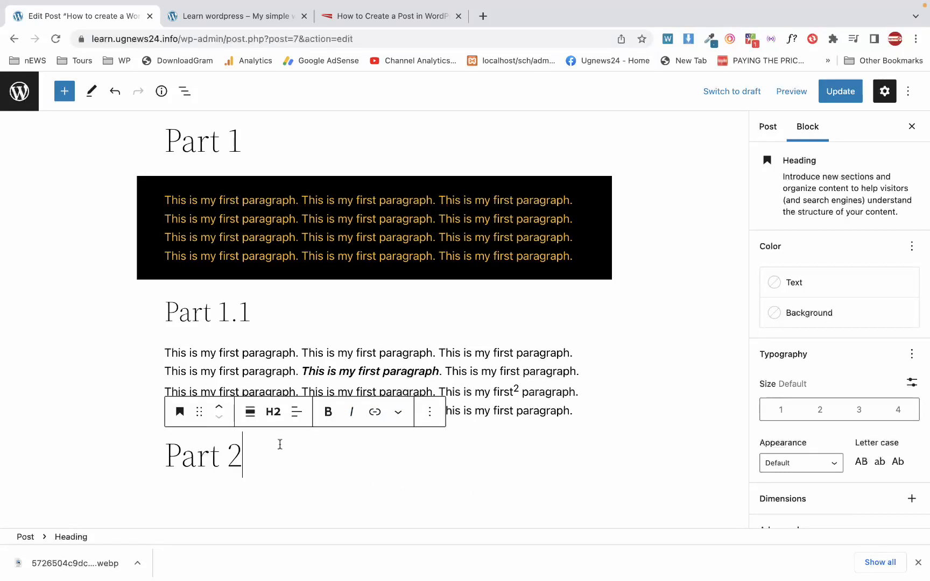
Step: Insert a Paragraph block below the "Part 2" heading
click(502, 393)
click(444, 459)
scroll(441, 466, down, 3)
click(404, 395)
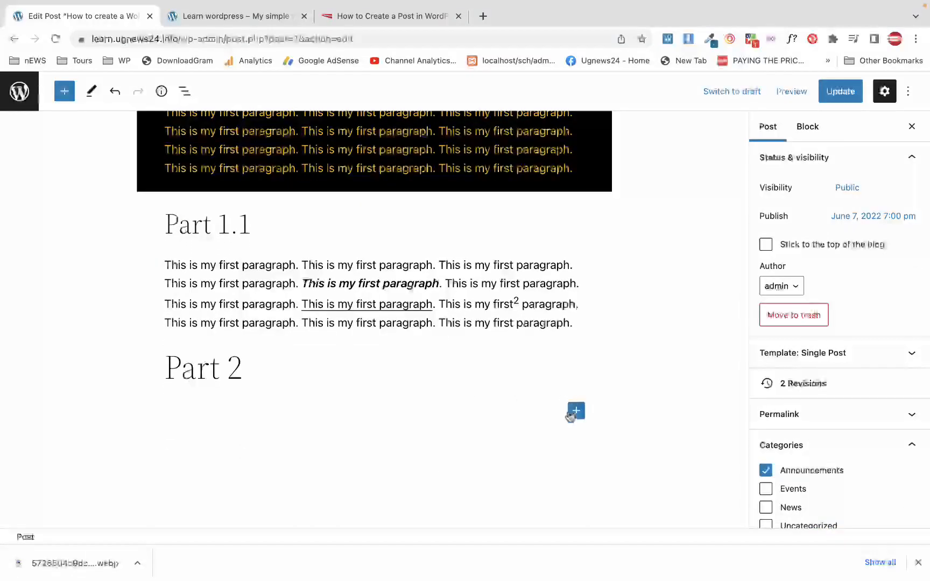
click(575, 411)
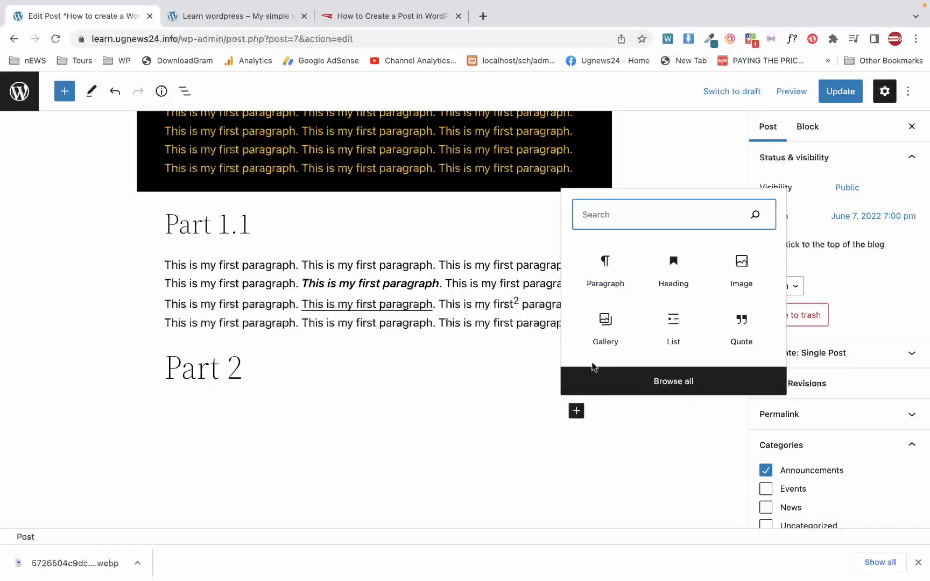
click(613, 278)
click(613, 279)
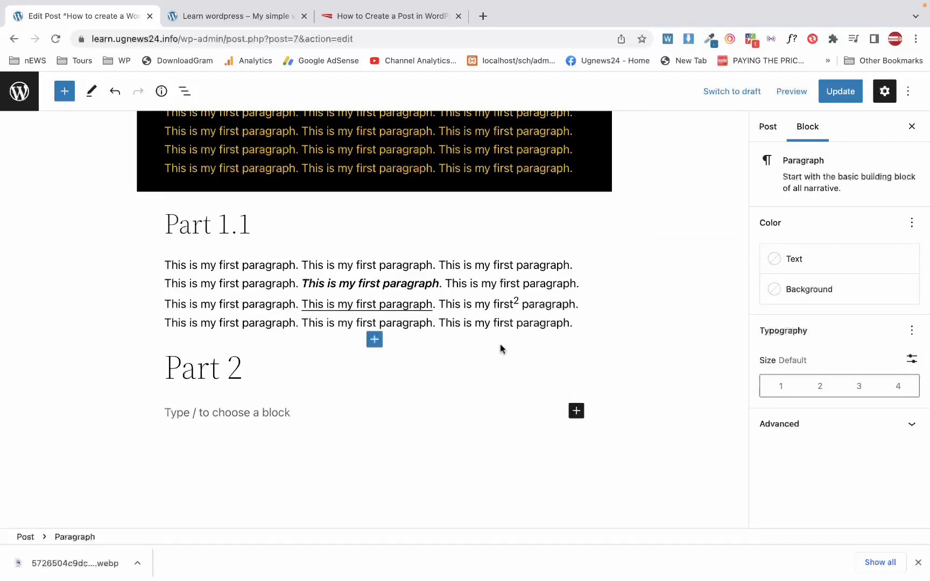
key(ctrl+v)
click(442, 369)
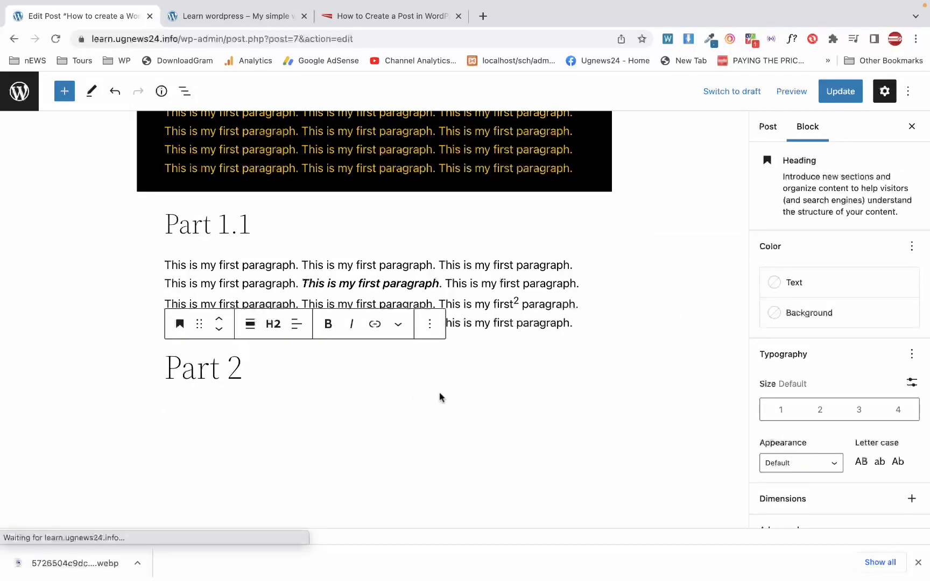
Step: Remove the embed block below the "Part 2" heading and add an empty paragraph in its place
click(439, 397)
scroll(379, 376, up, 1)
scroll(378, 380, up, 1)
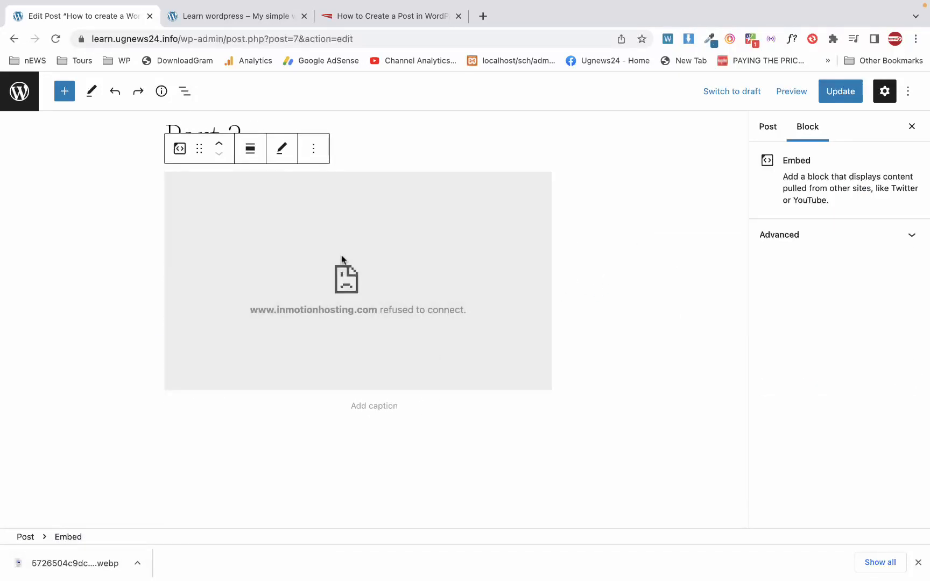
right_click(332, 253)
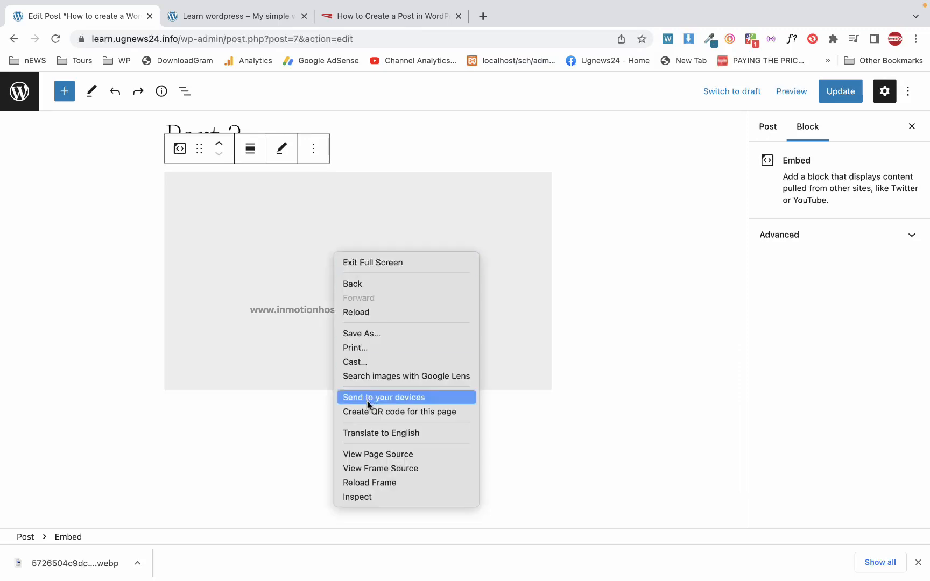
click(274, 334)
click(313, 148)
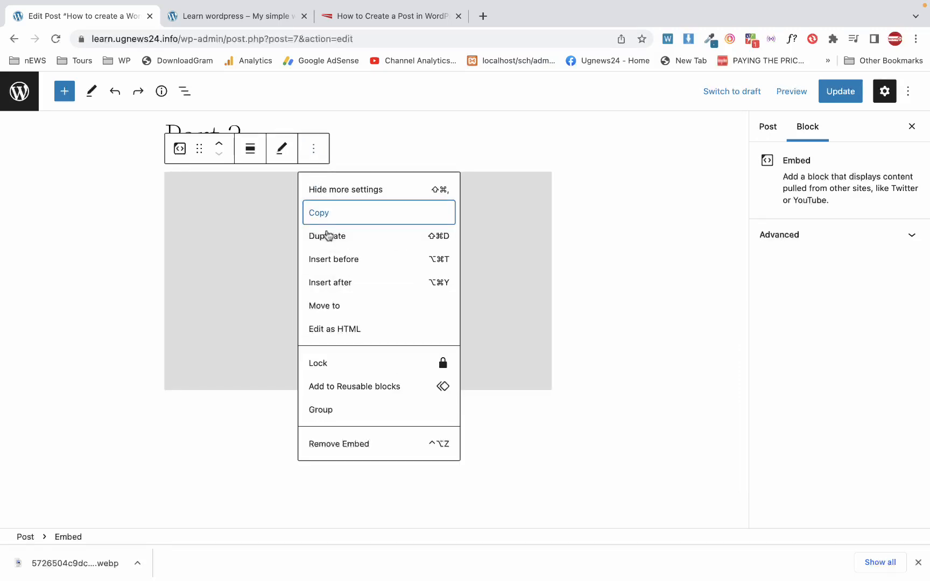
click(331, 446)
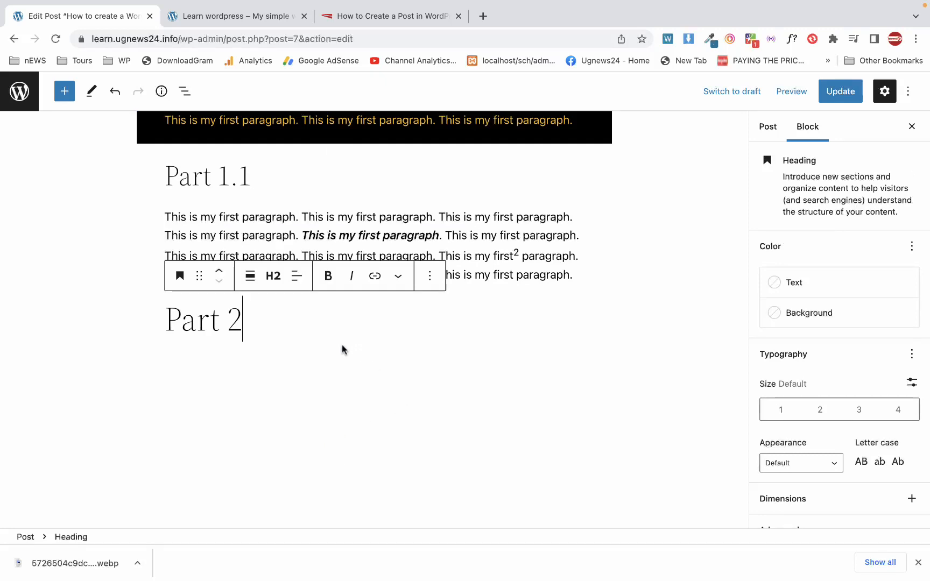
click(271, 360)
click(255, 356)
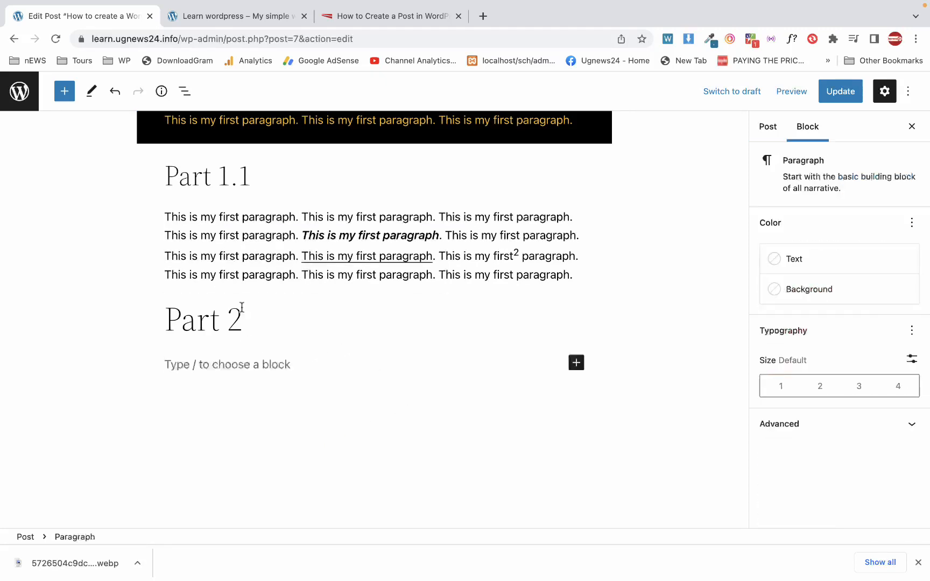
Step: Review the post's heading structure from the title down to the "Part 2" section
double_click(233, 255)
click(333, 397)
scroll(333, 396, up, 3)
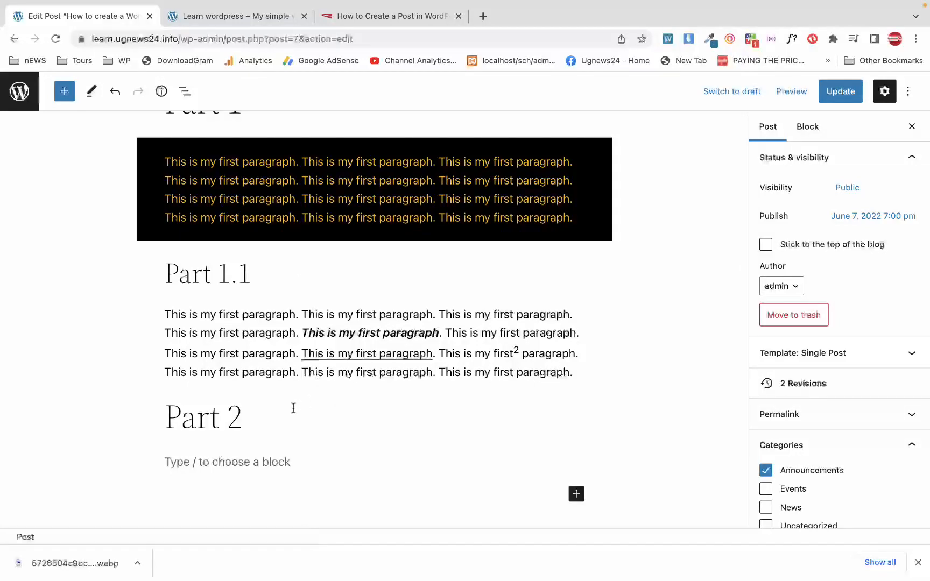
scroll(304, 392, up, 2)
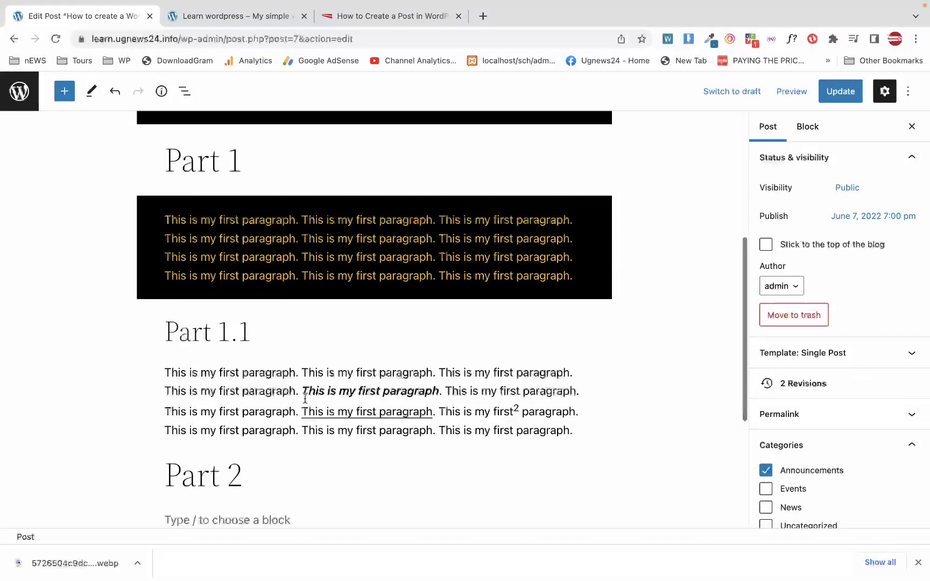
scroll(305, 398, down, 2)
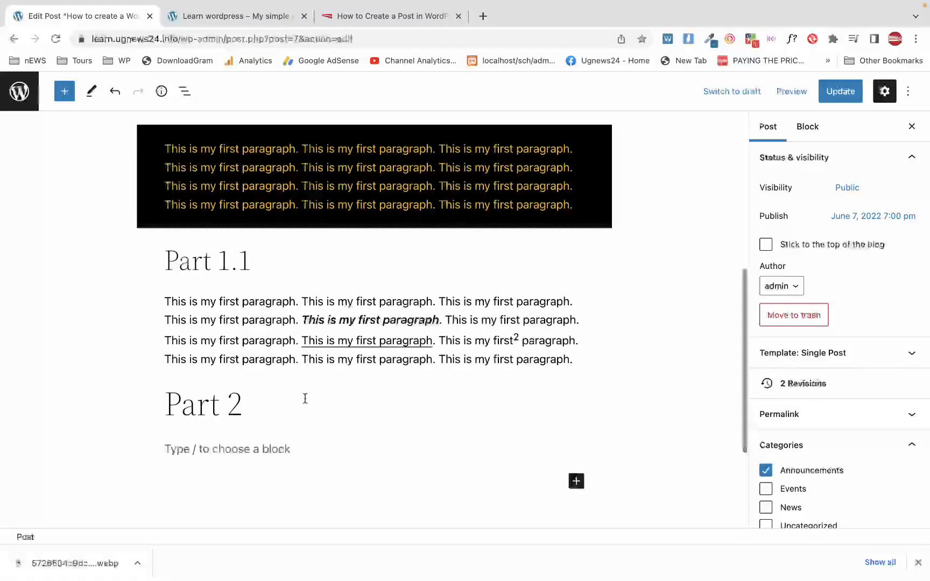
scroll(305, 398, up, 10)
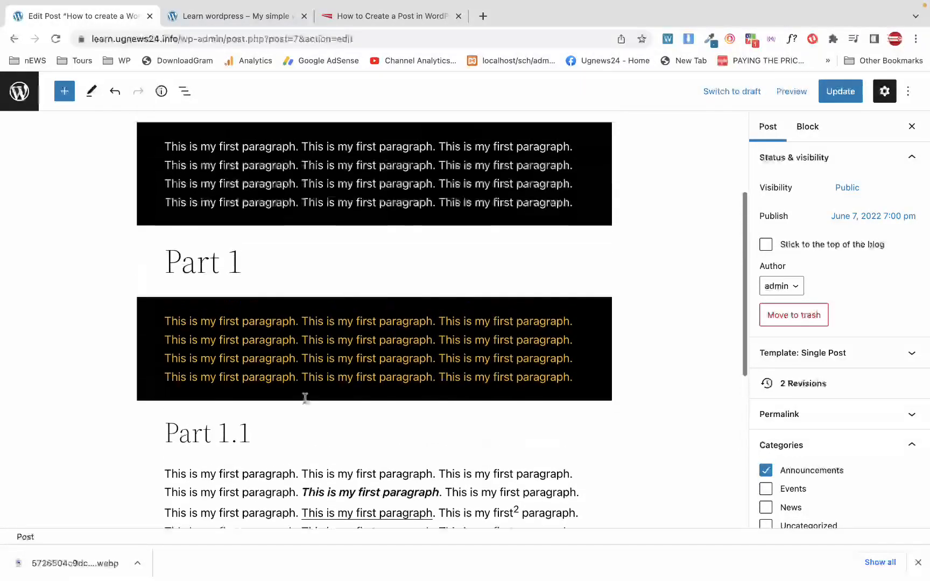
scroll(288, 238, up, 2)
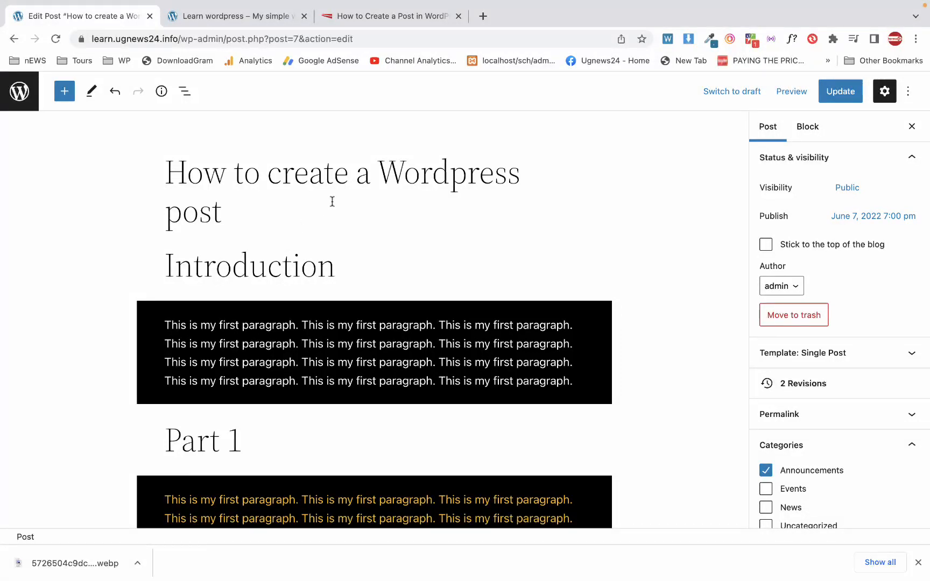
scroll(332, 201, down, 10)
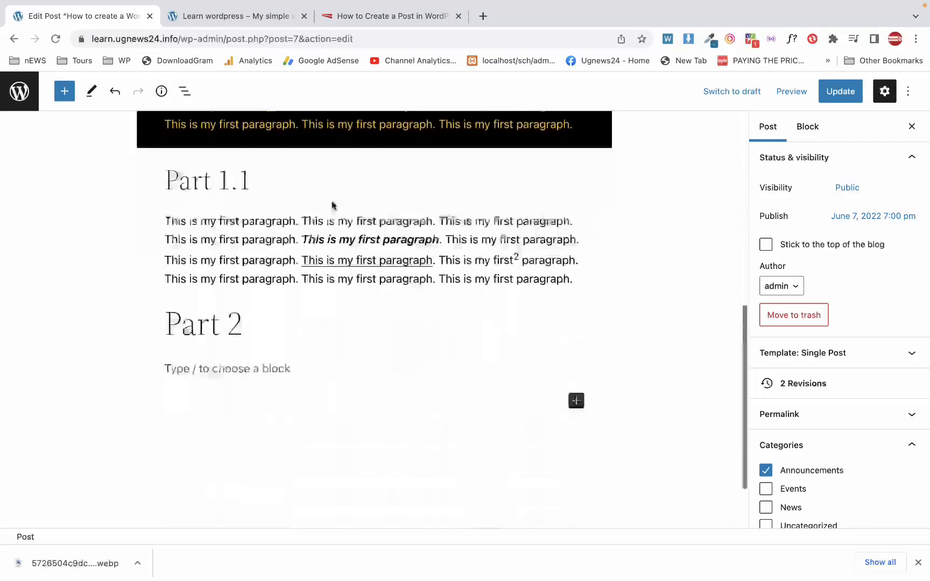
Step: Insert a List block in the empty paragraph below the "Part 2" heading
click(253, 291)
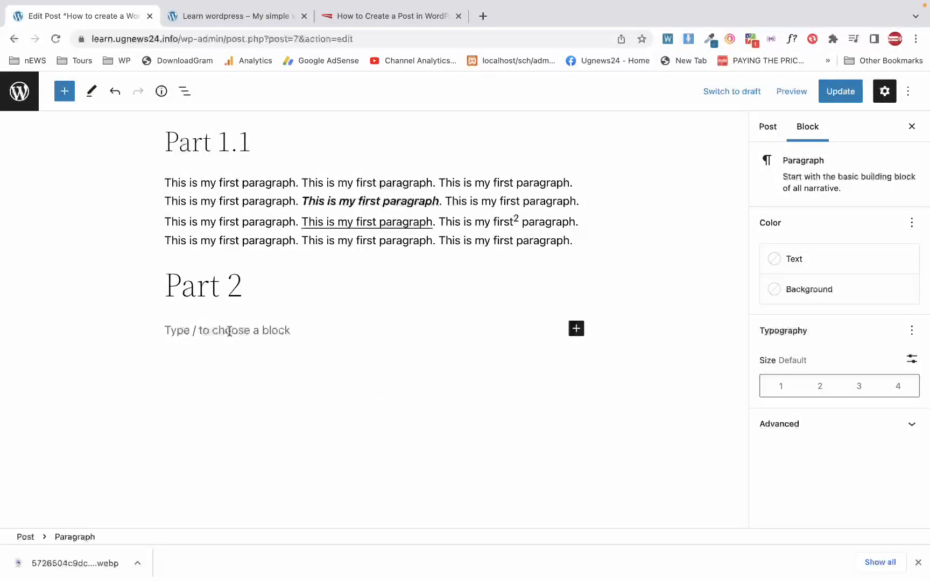
click(65, 92)
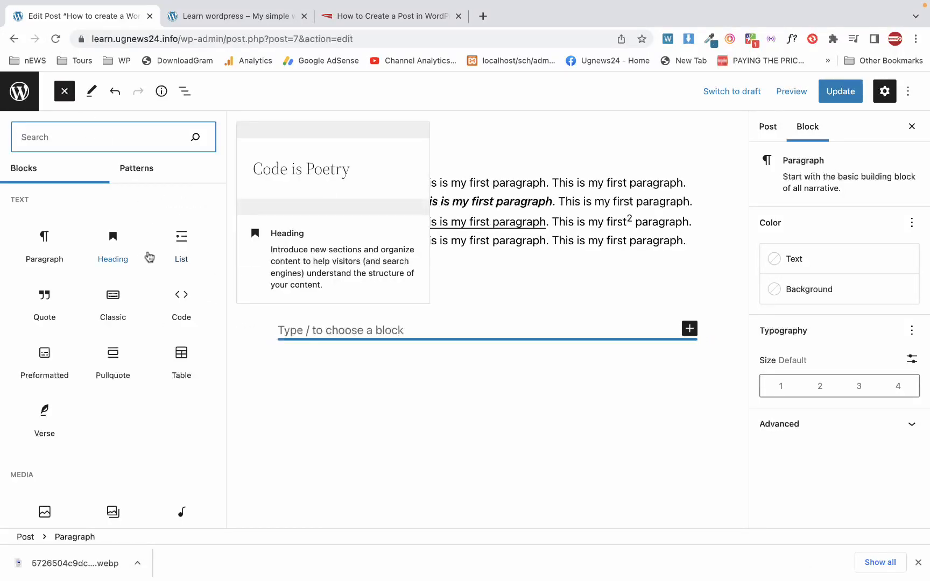
click(183, 245)
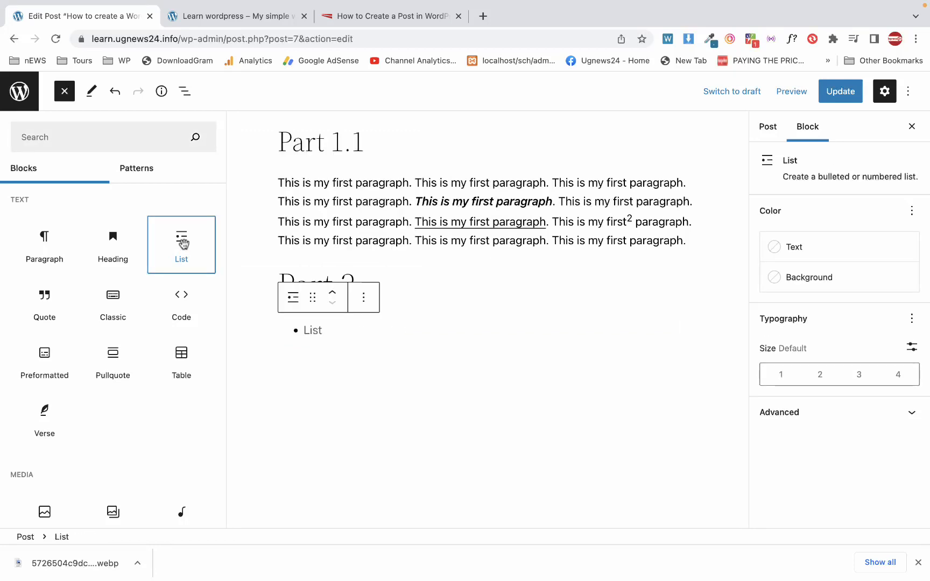
click(331, 326)
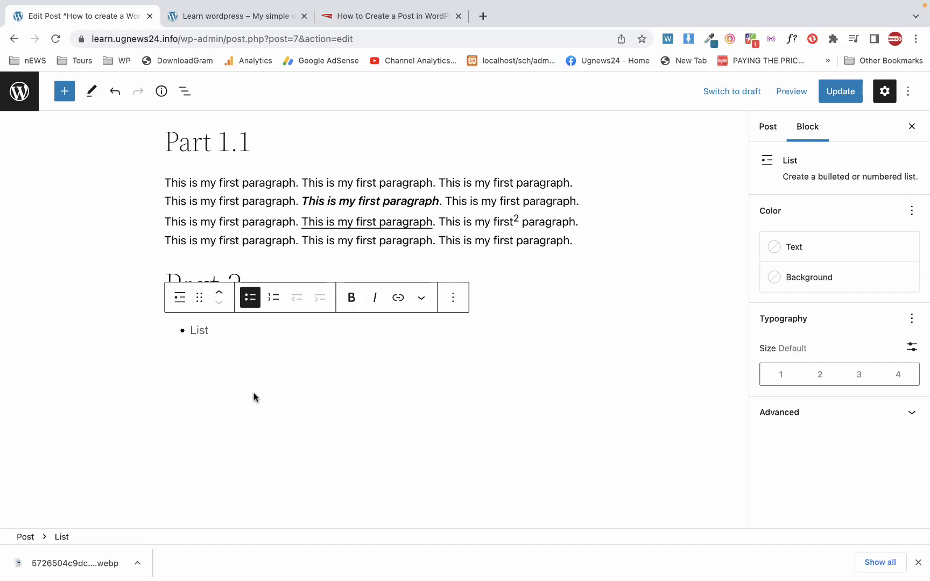
Step: Enter Mangoes, Avocados and Oranges as the bullet items, using the spelling suggestion to correct Avocados
text(Mangi)
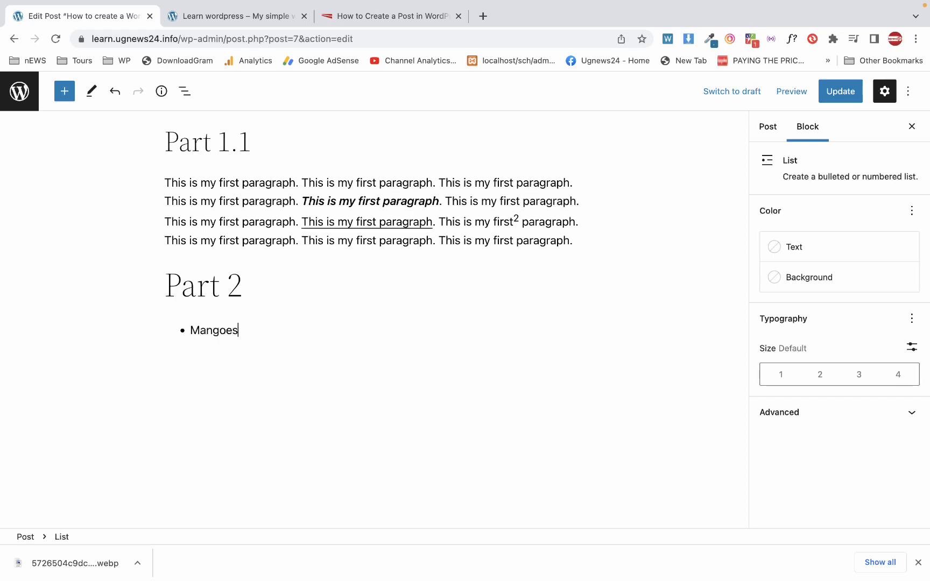
key(Return)
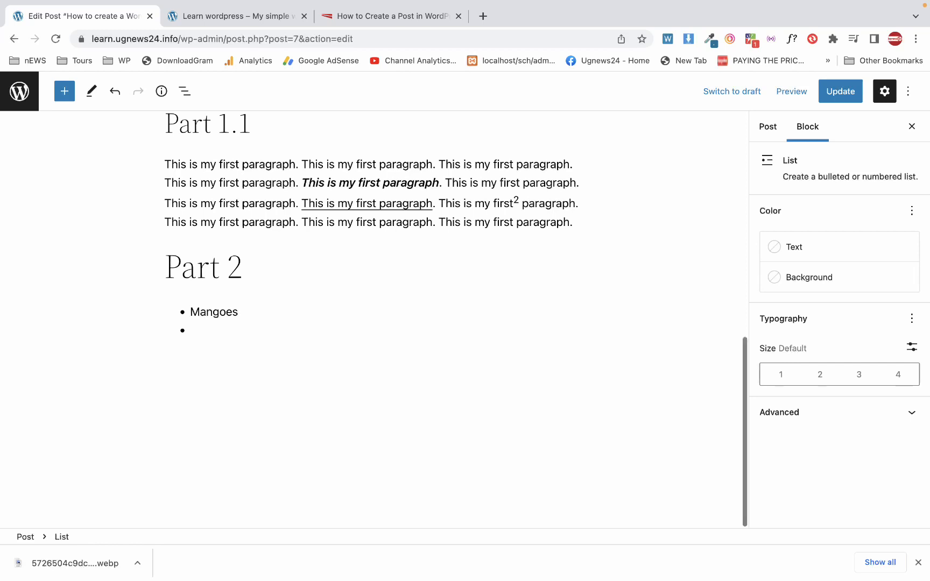
text(O)
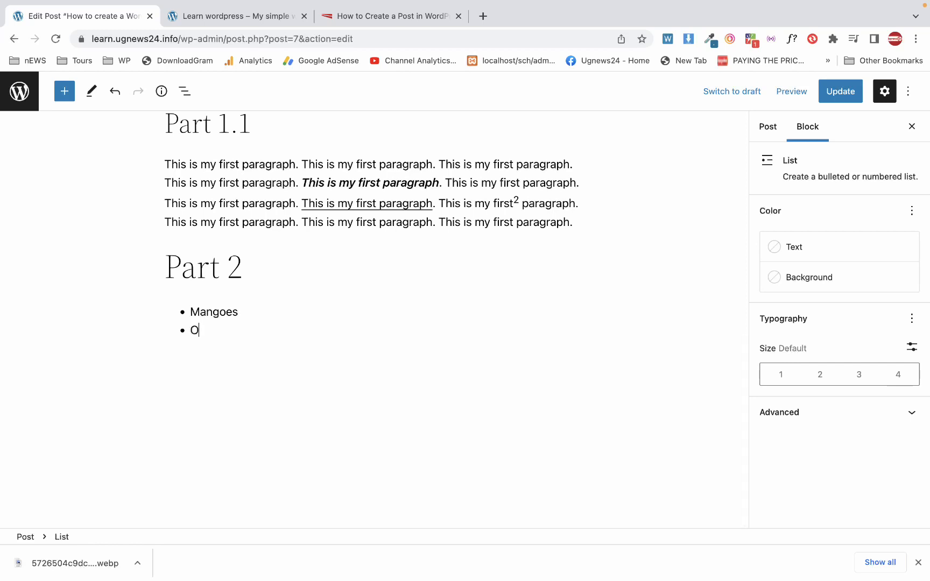
text(vacadoes)
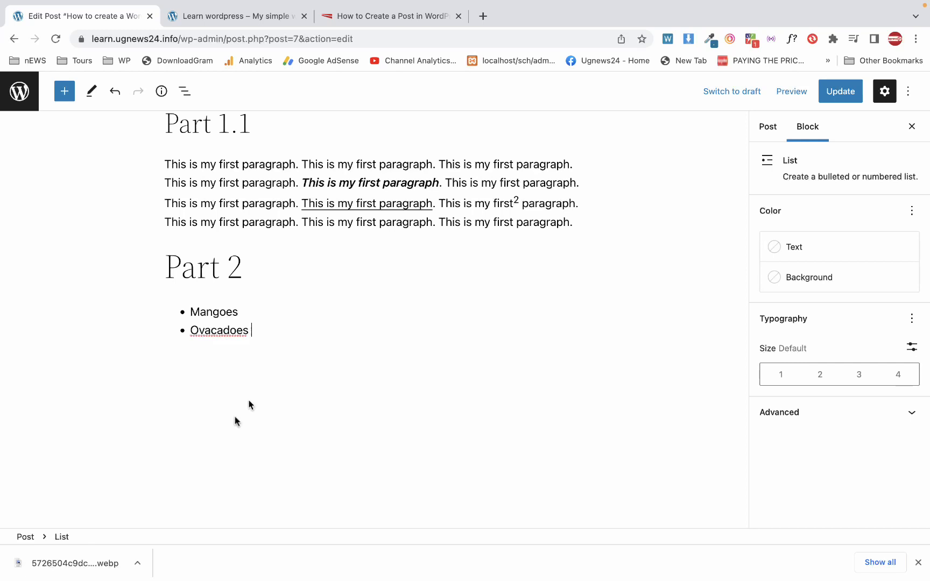
right_click(225, 330)
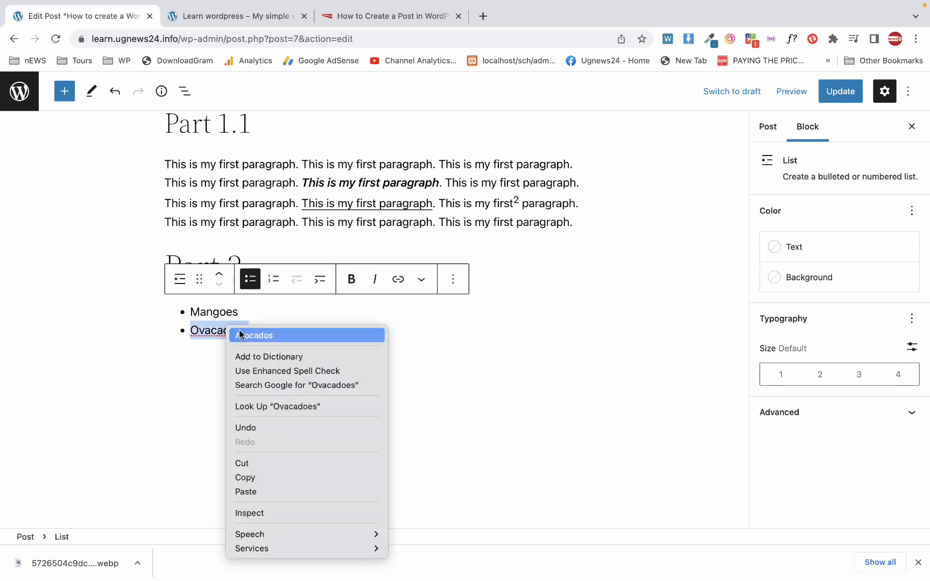
click(246, 335)
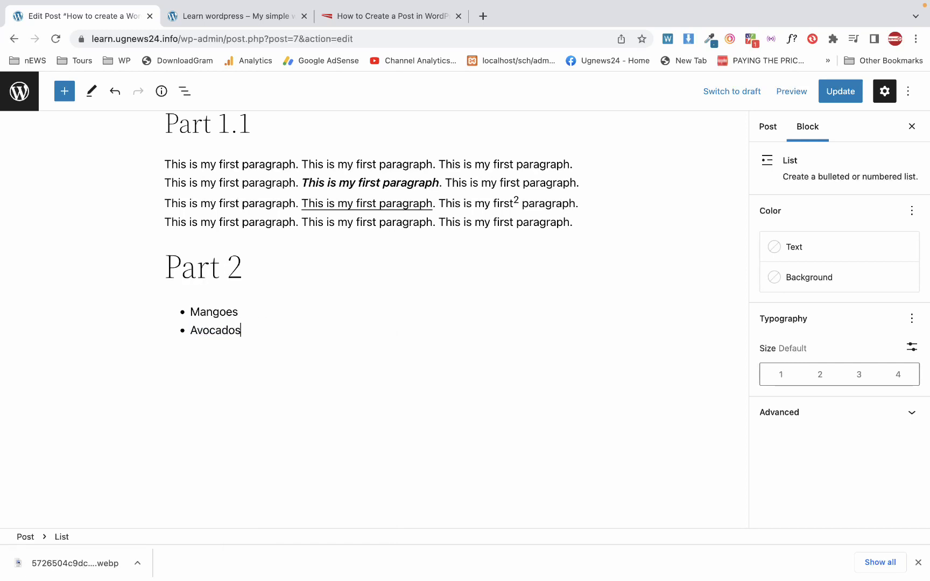
key(Return)
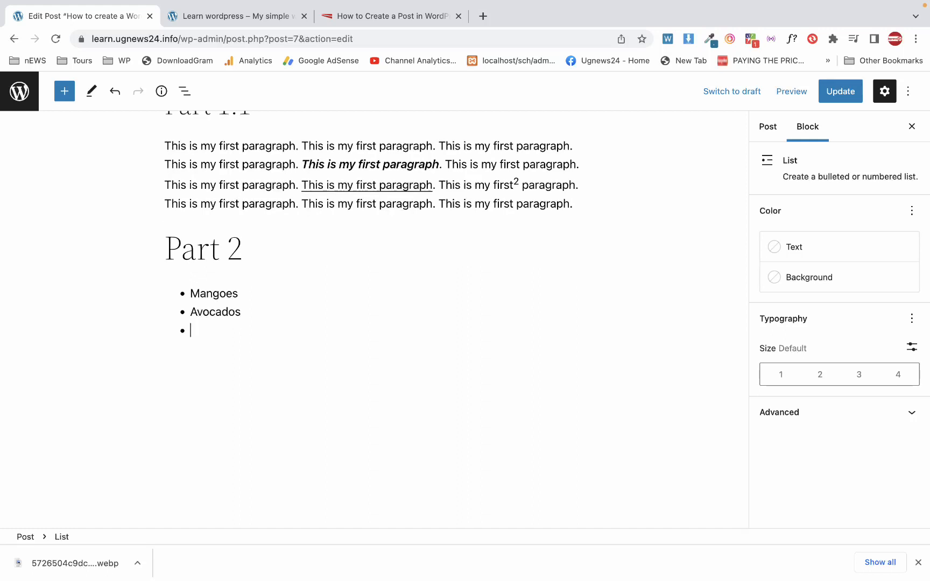
text(Oranges)
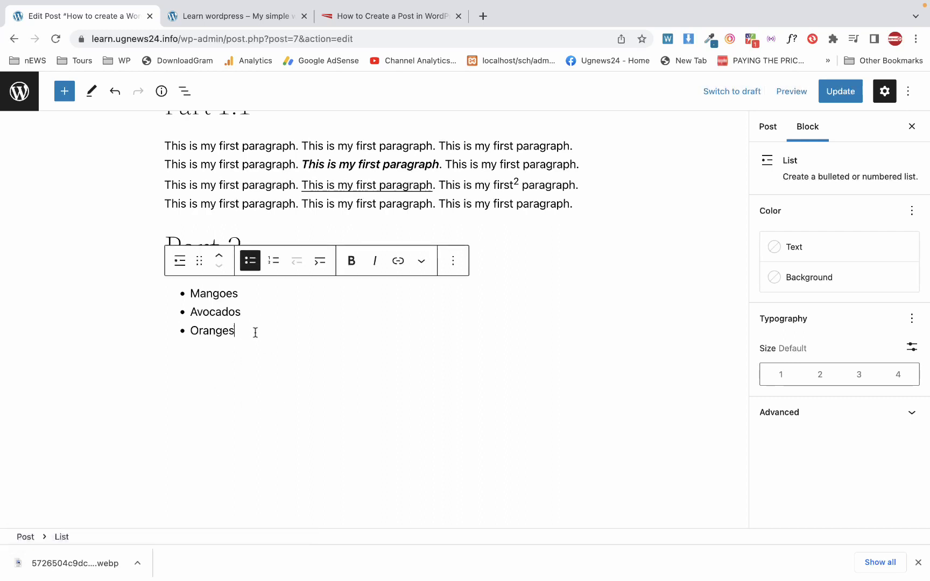
Step: Set the text size of the whole fruit list to Large (3)
drag(255, 332, 190, 297)
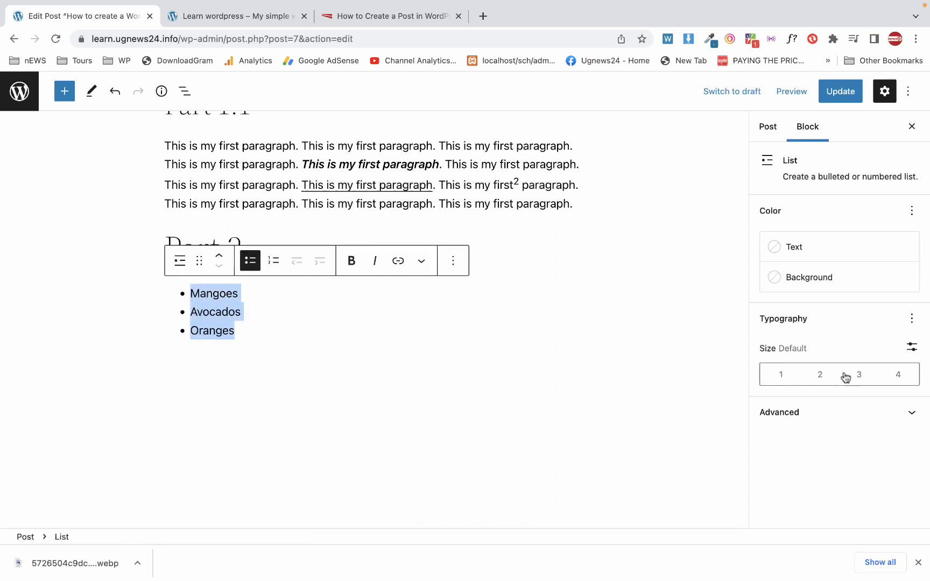
click(899, 381)
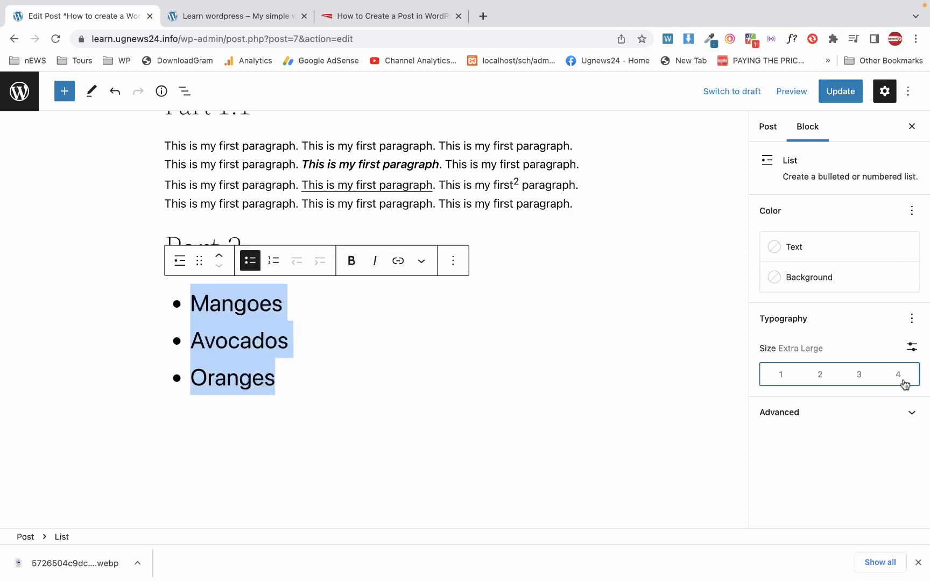
click(860, 377)
click(376, 394)
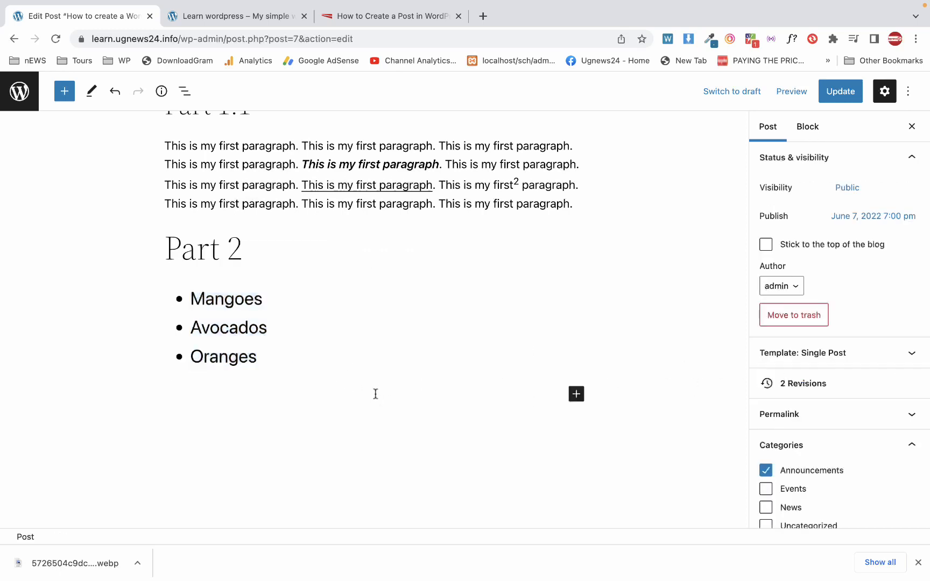
click(260, 360)
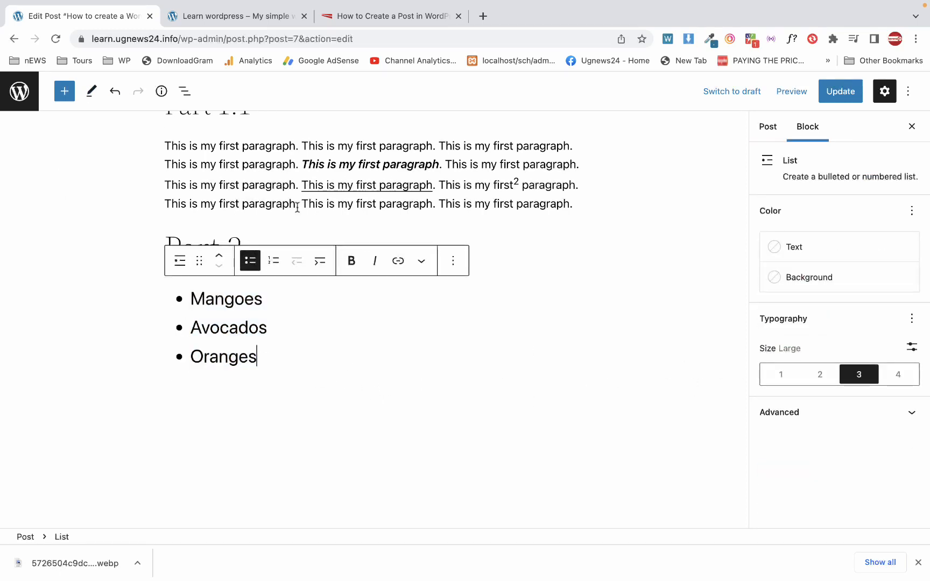
key(Return)
key(BackSpace)
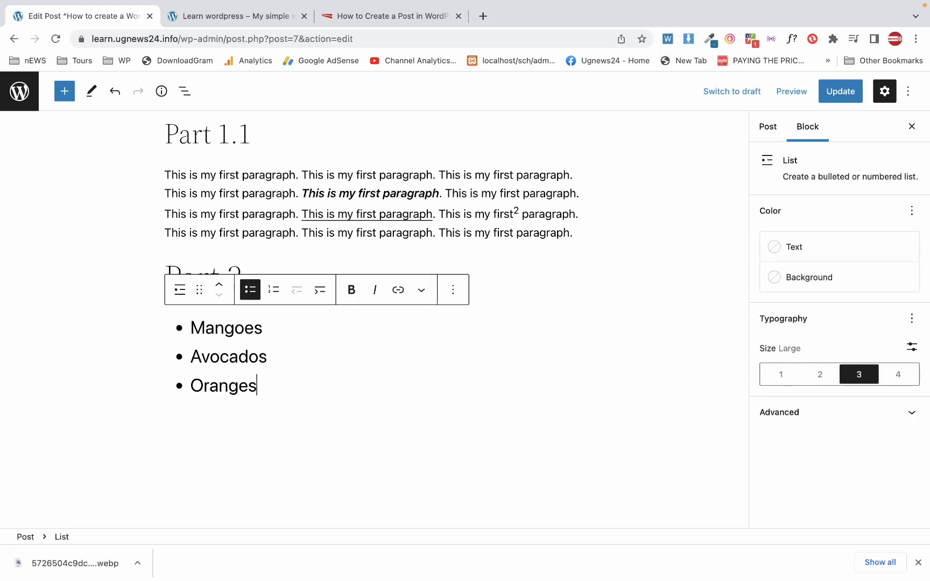
key(Return)
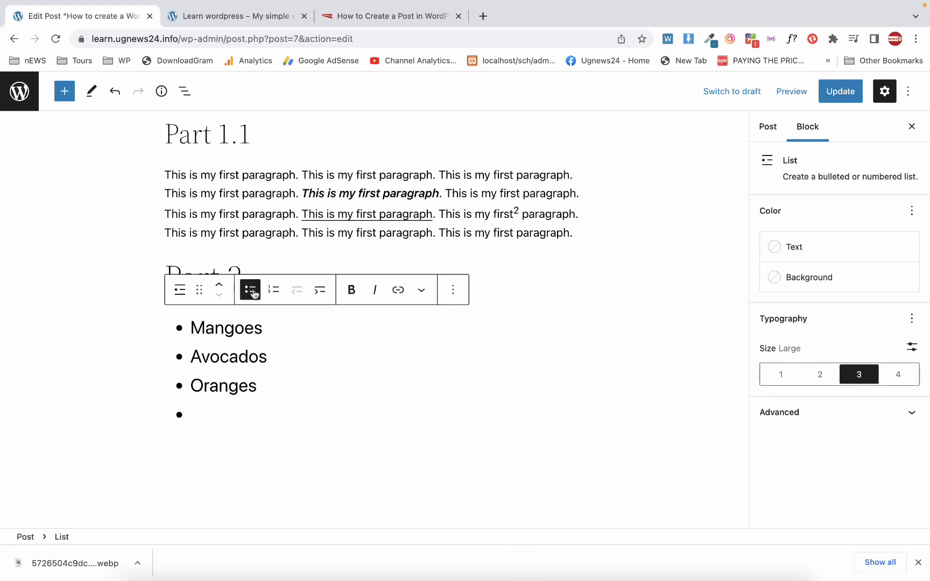
key(BackSpace)
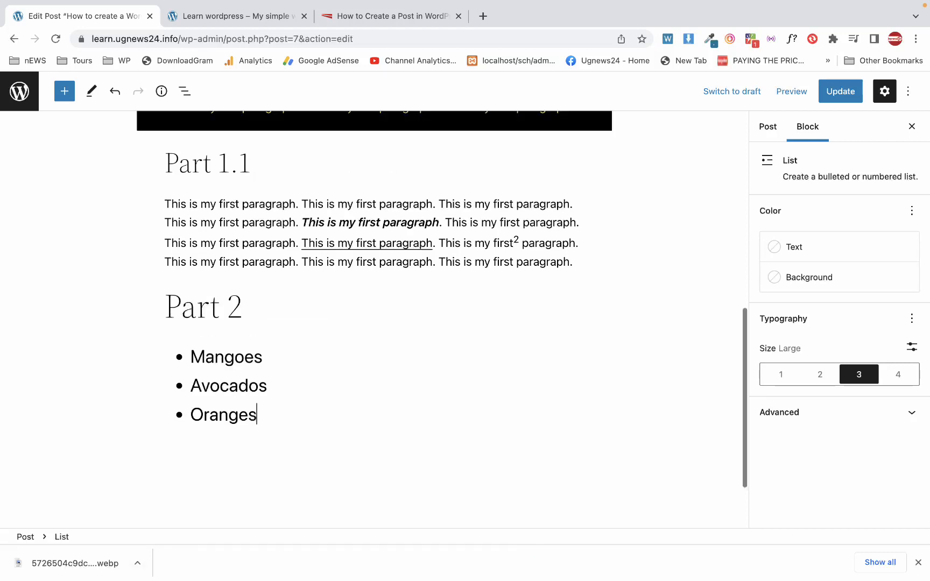
Step: Insert a Table block below the fruit list, choosing it from the full block library
scroll(317, 313, down, 2)
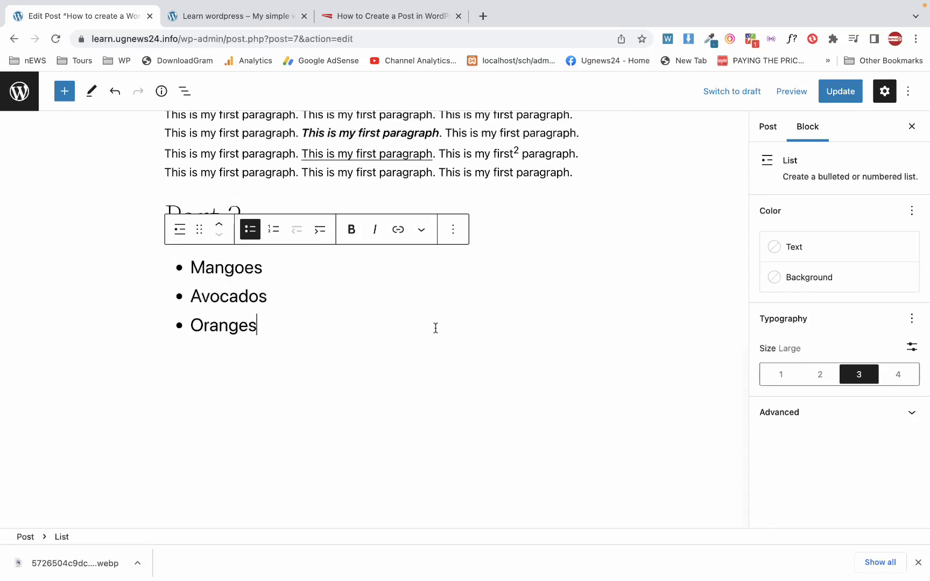
click(658, 363)
click(575, 363)
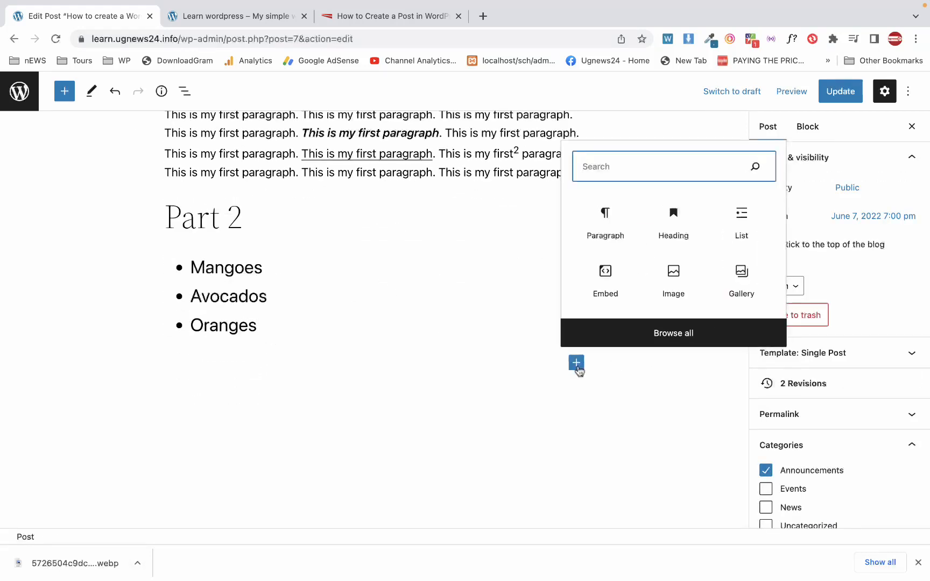
click(400, 382)
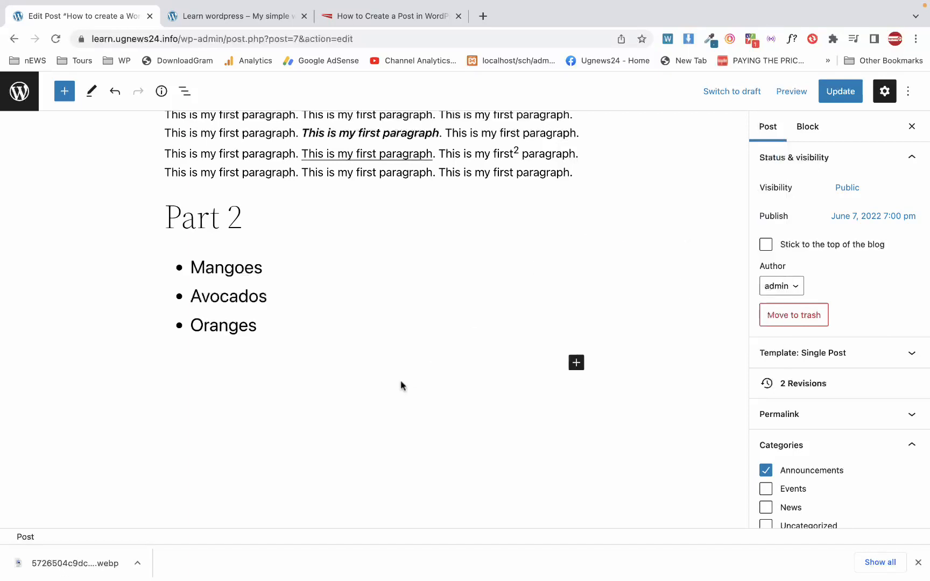
click(576, 362)
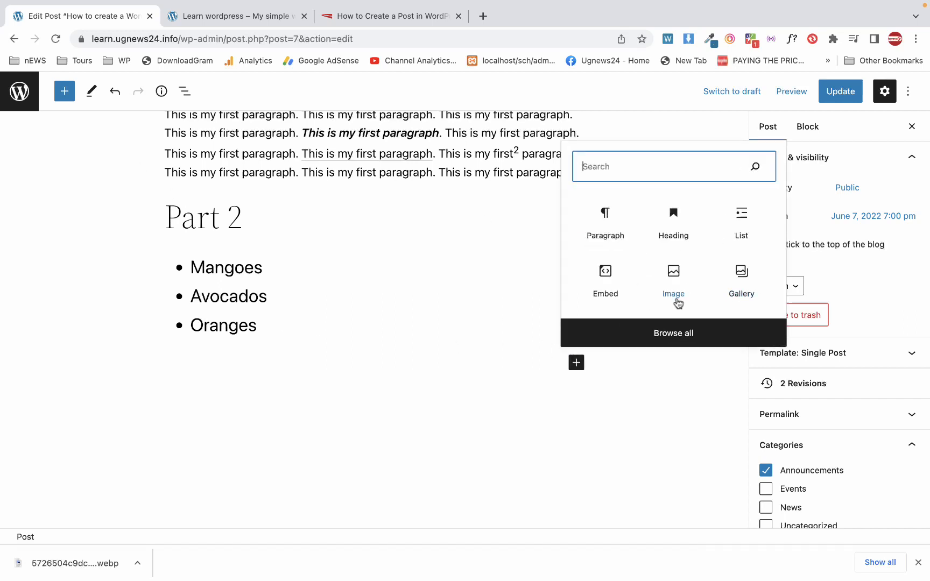
click(668, 333)
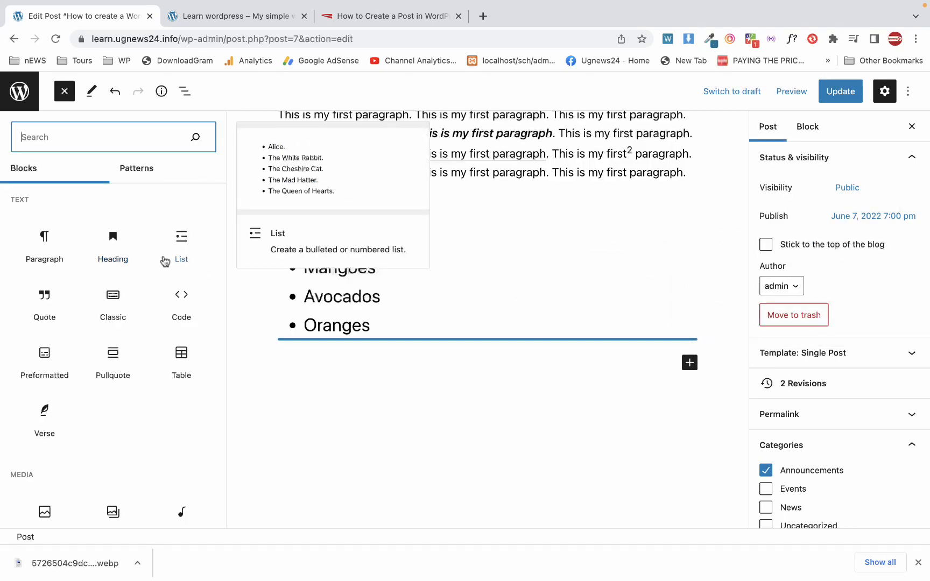
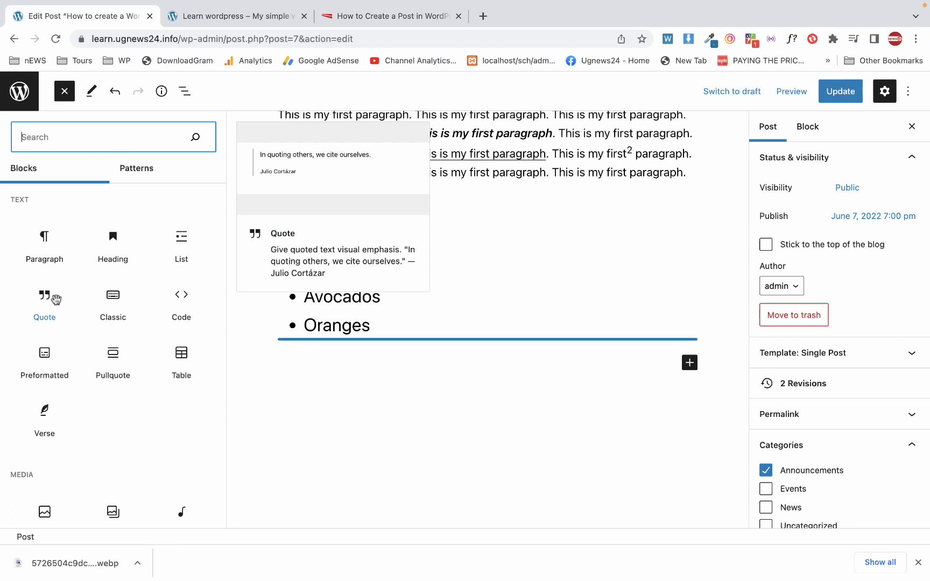
scroll(96, 353, down, 2)
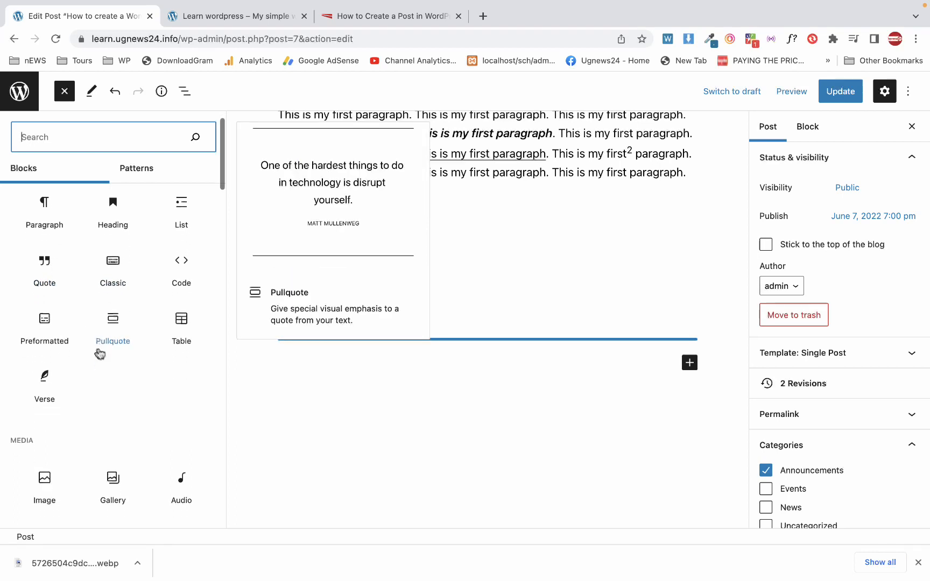
click(181, 323)
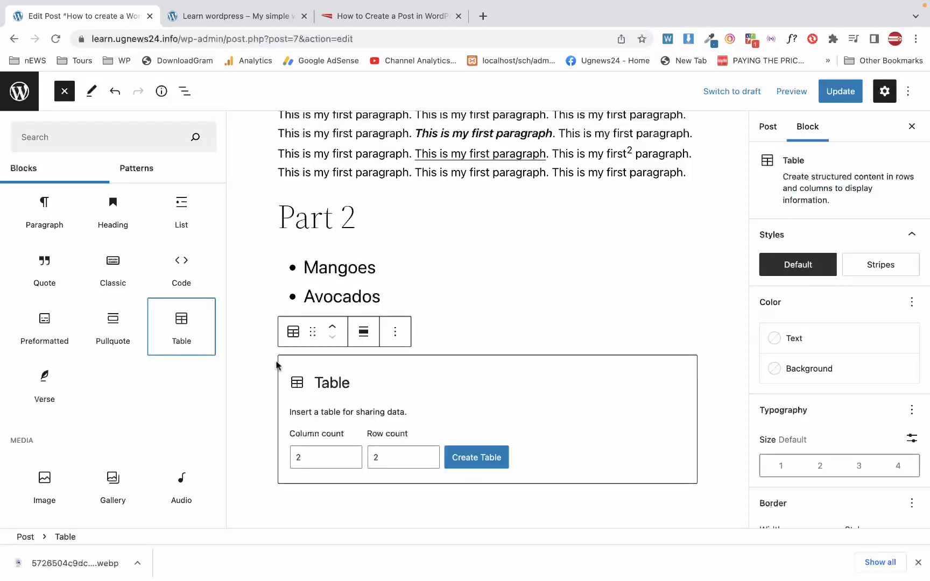
Step: Create the table with 3 columns and 4 rows
click(353, 453)
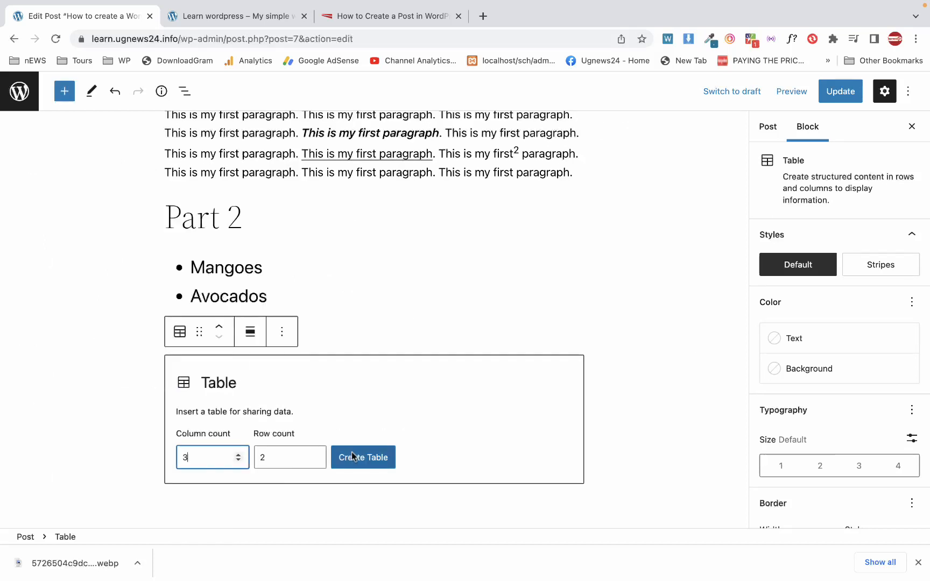
click(316, 454)
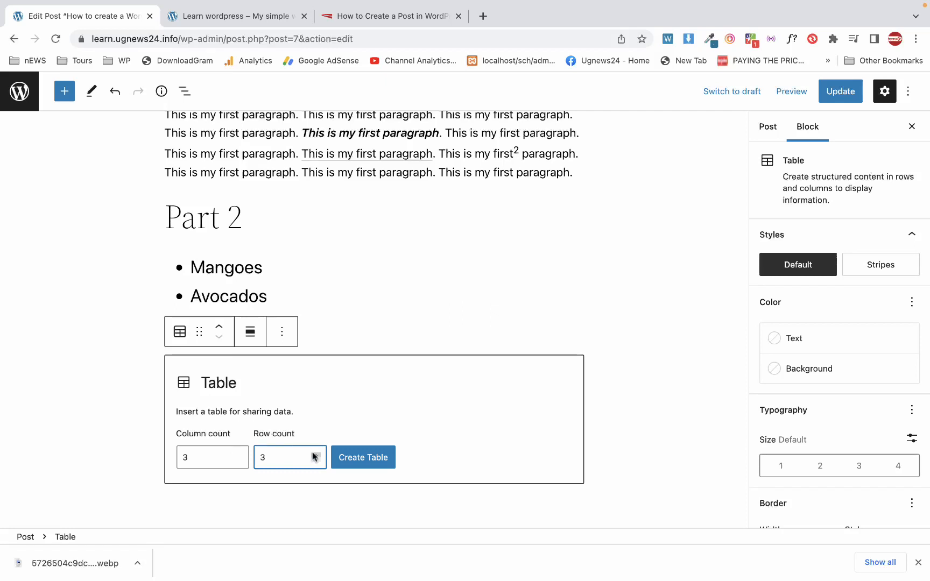
click(347, 462)
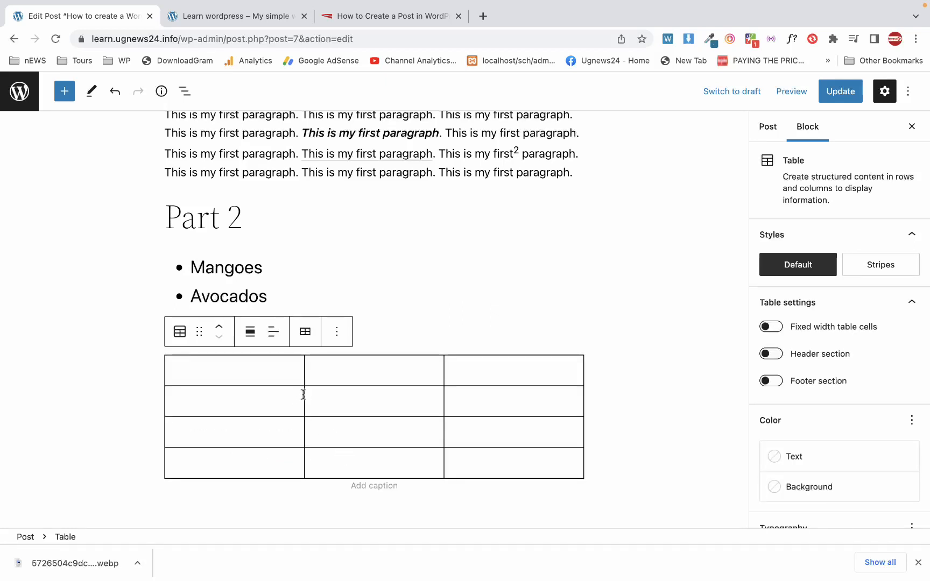
Step: Try the Stripes style on the empty table, and switch it back to Default
click(339, 337)
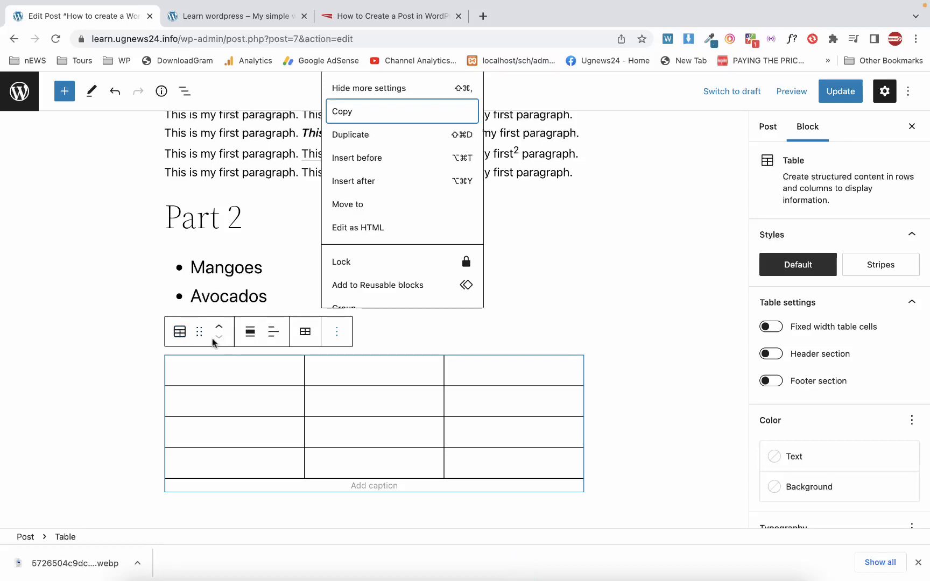
click(182, 334)
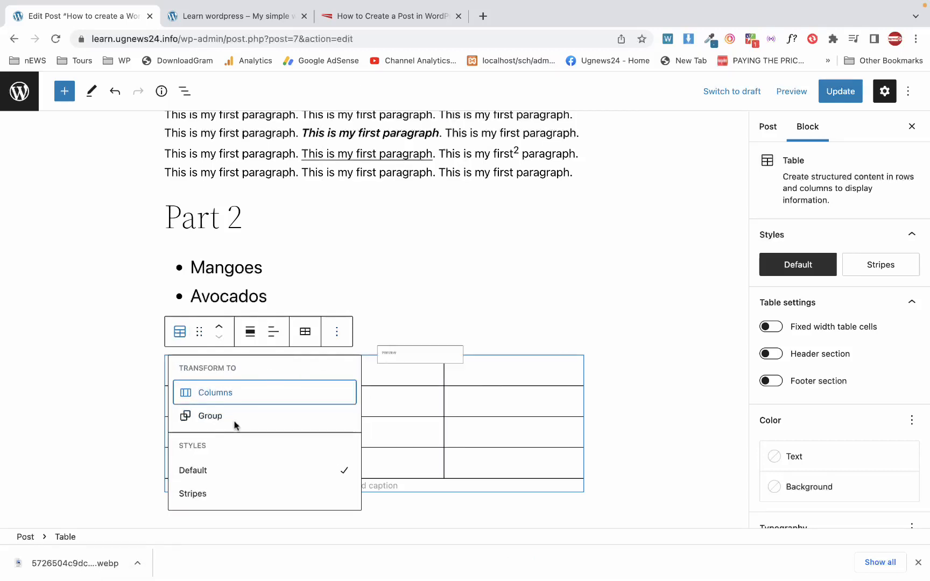
click(210, 494)
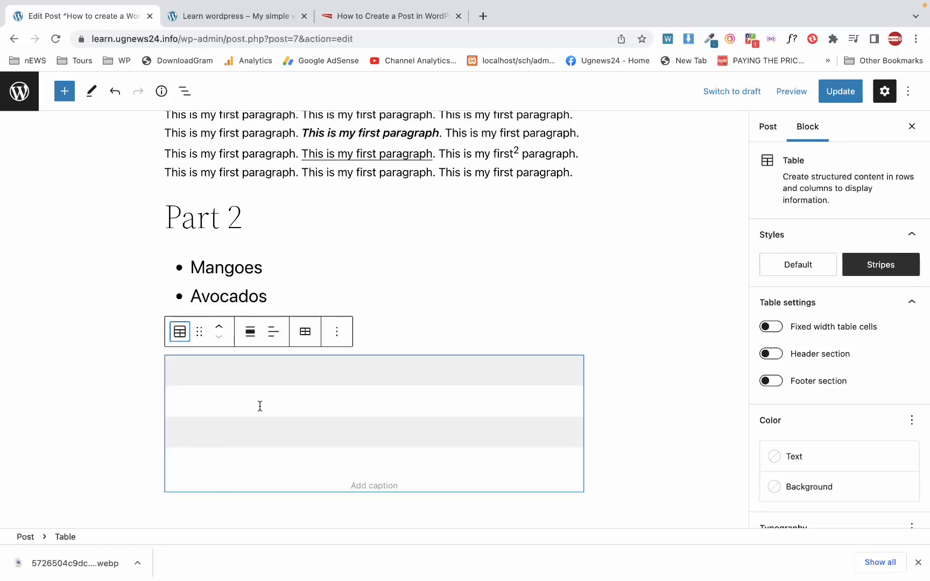
click(179, 331)
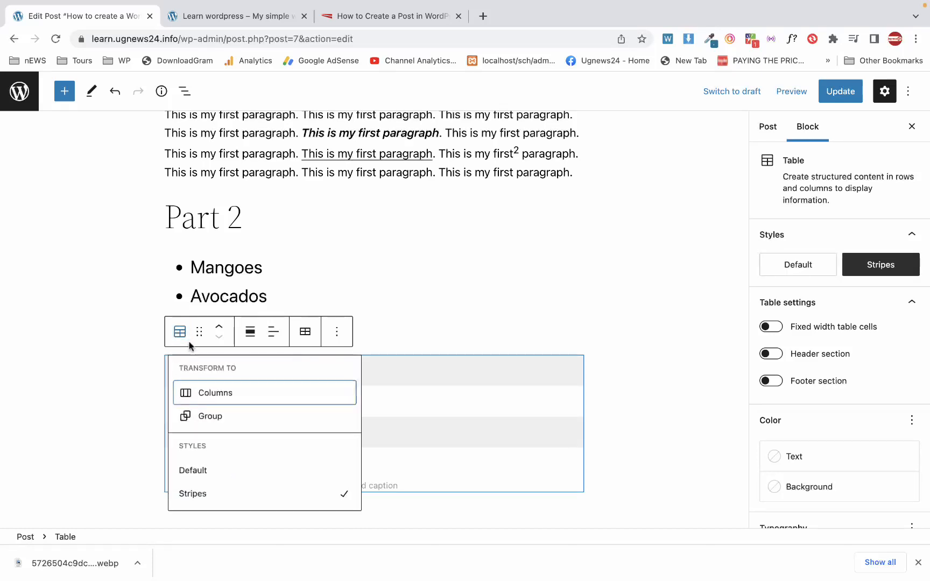
click(203, 472)
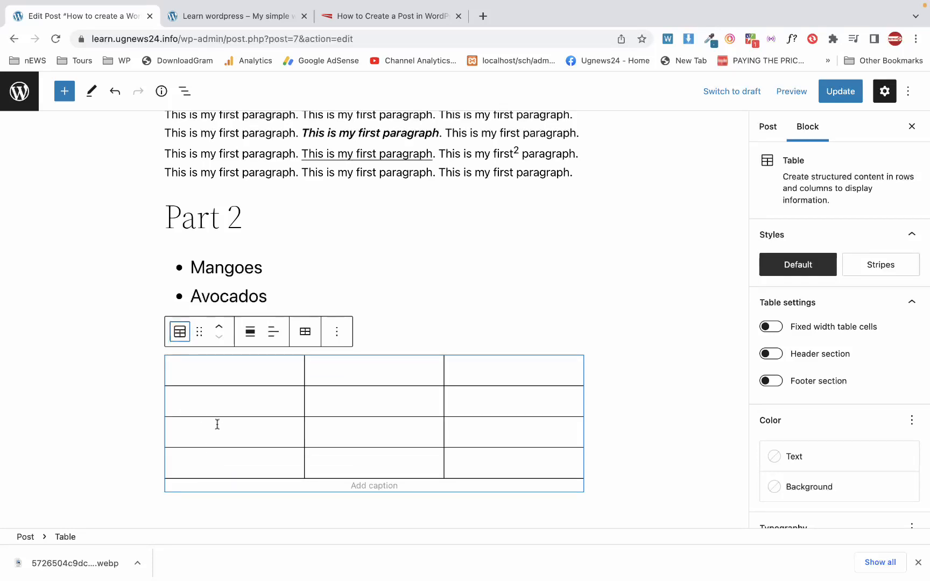
Step: Enter Sn., Name and Age in the three cells of the table's first row
click(304, 333)
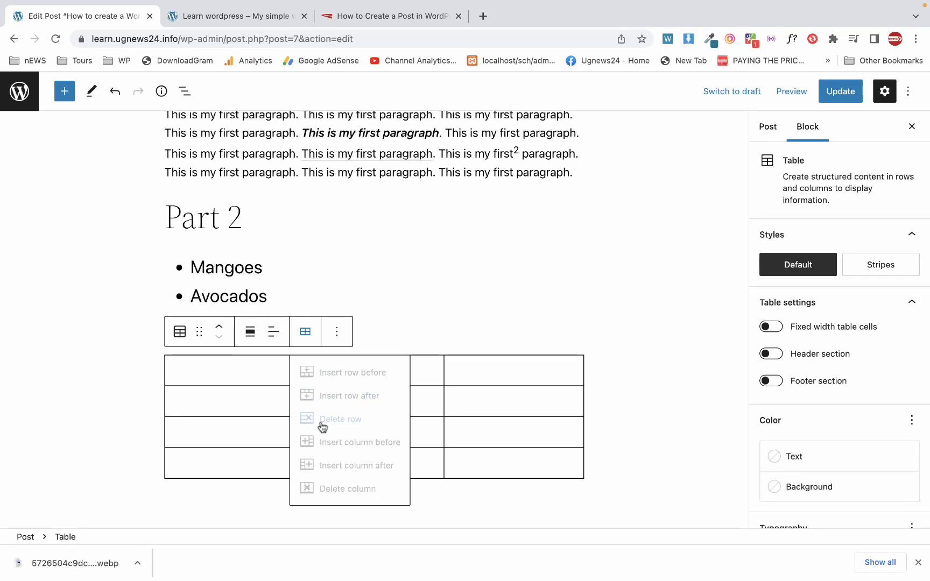
click(210, 370)
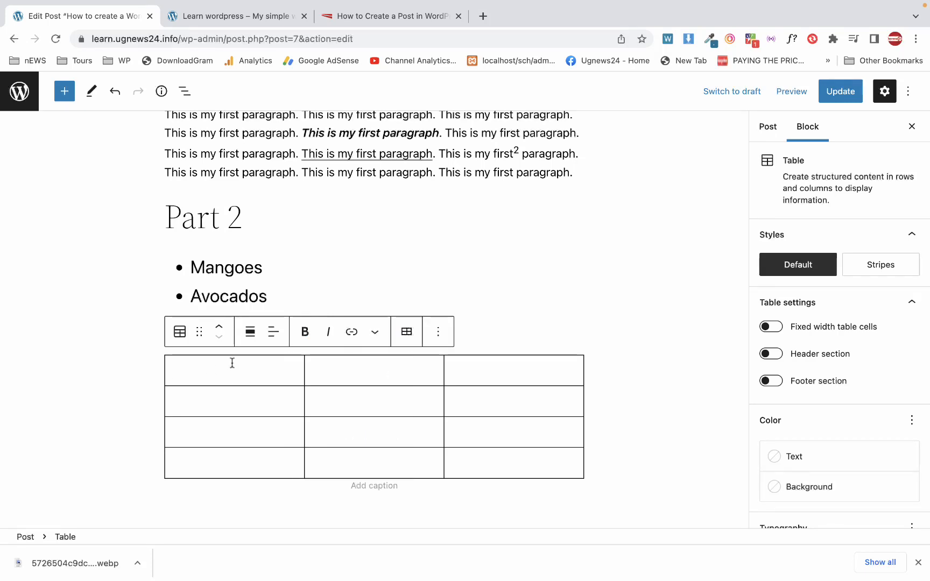
text(S)
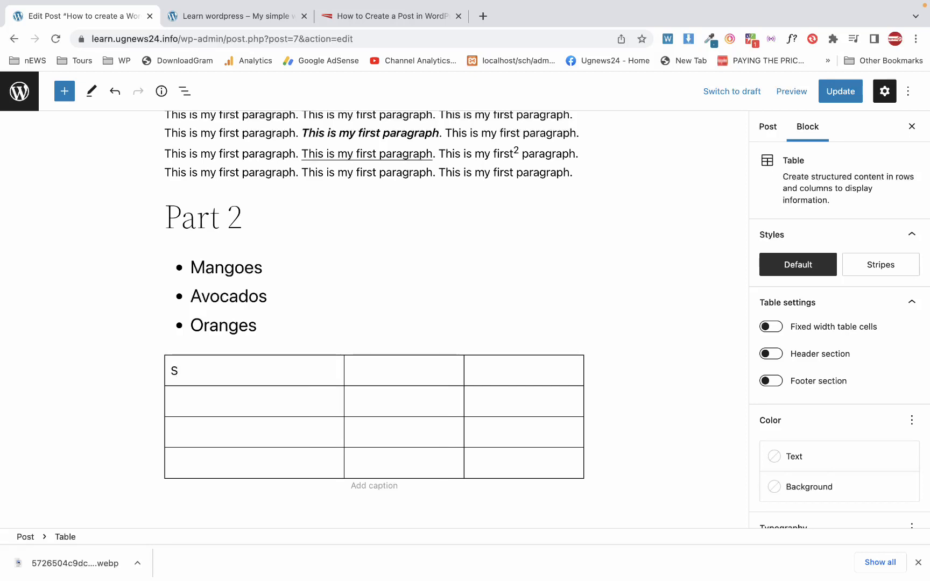
text(n.)
key(Tab)
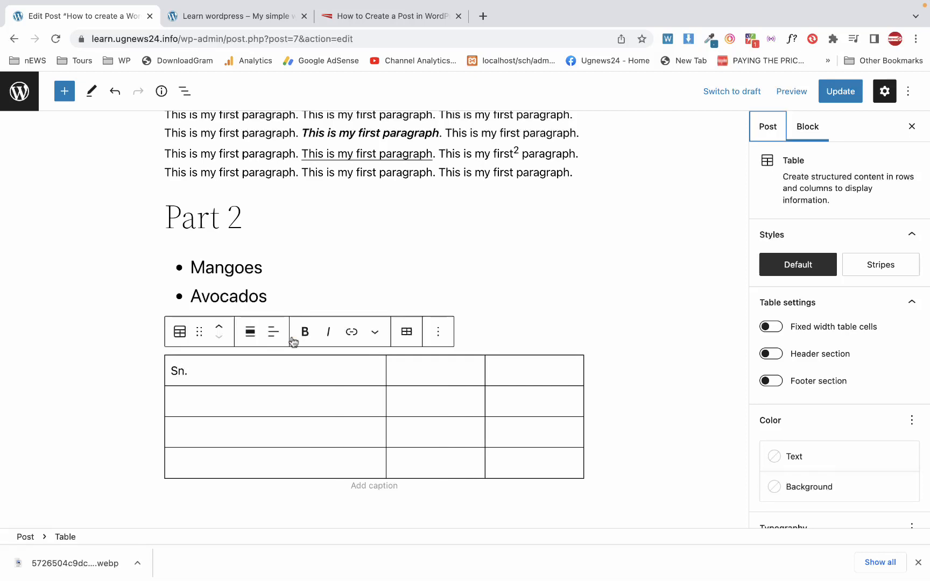
click(435, 379)
text(Na)
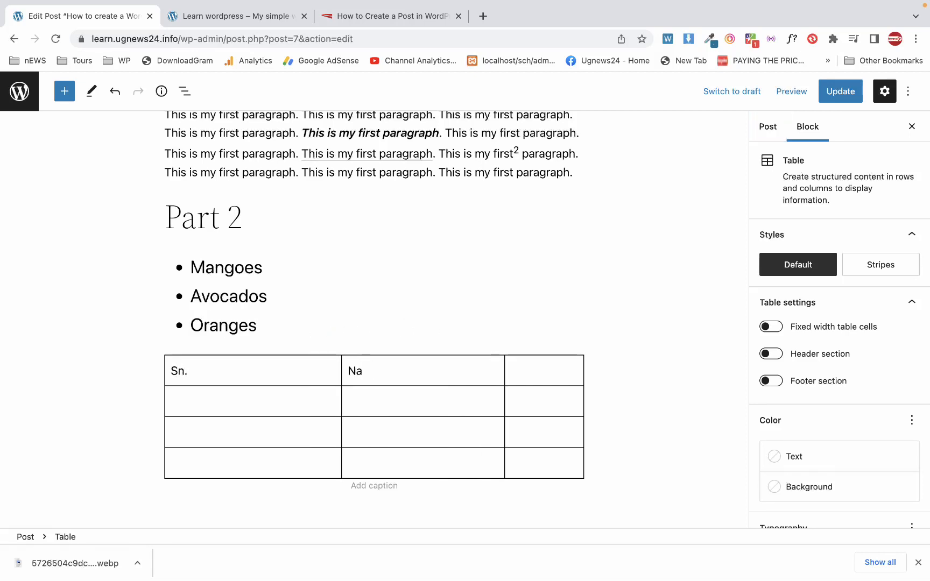
text(me)
key(Tab)
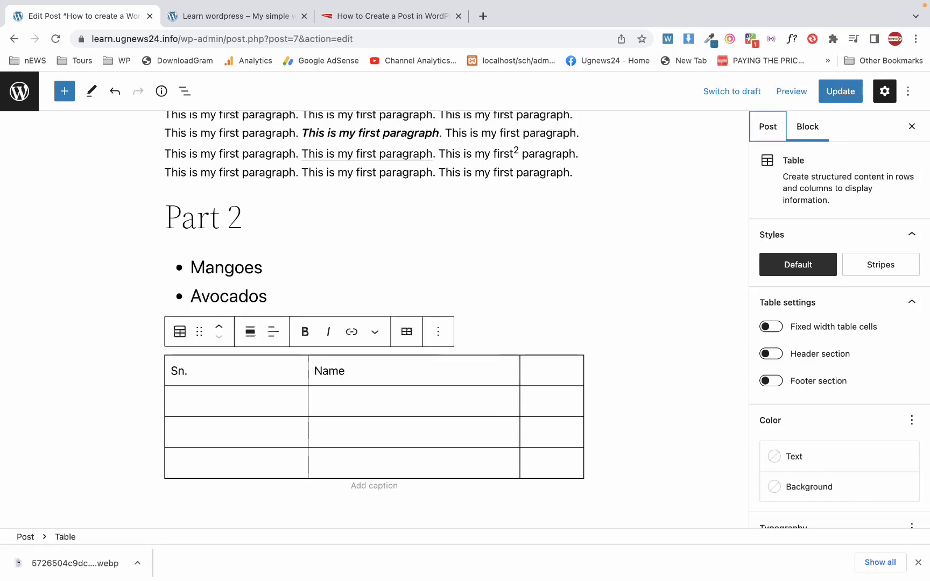
click(543, 373)
text(Age)
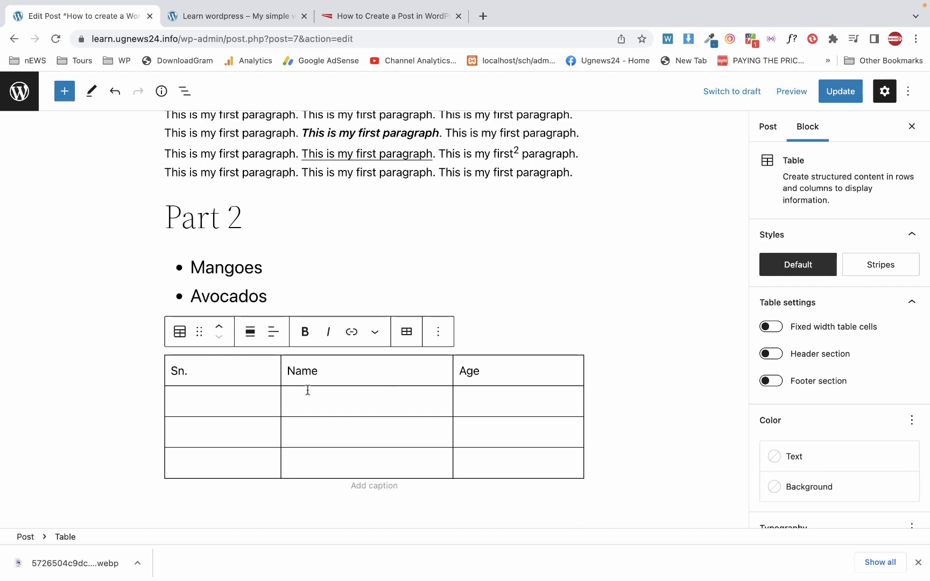
Step: Preview the Stripes style on the table with its column titles, and restore the Default style
click(196, 365)
mouse_move(839, 264)
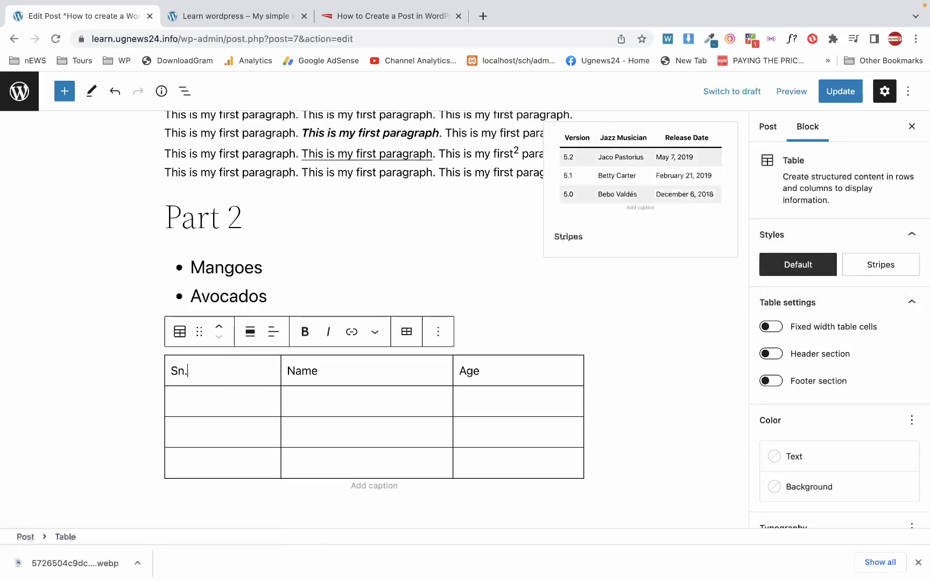
click(869, 266)
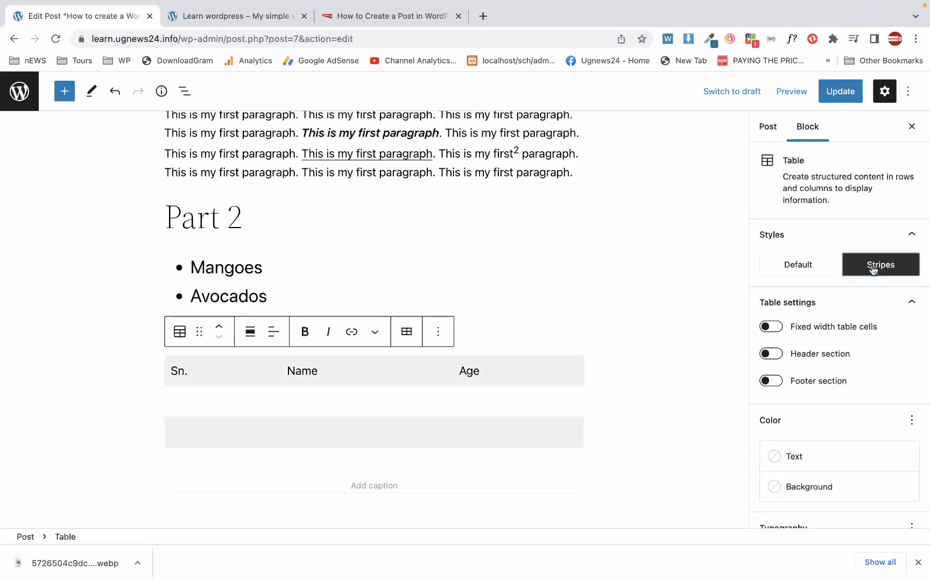
click(785, 272)
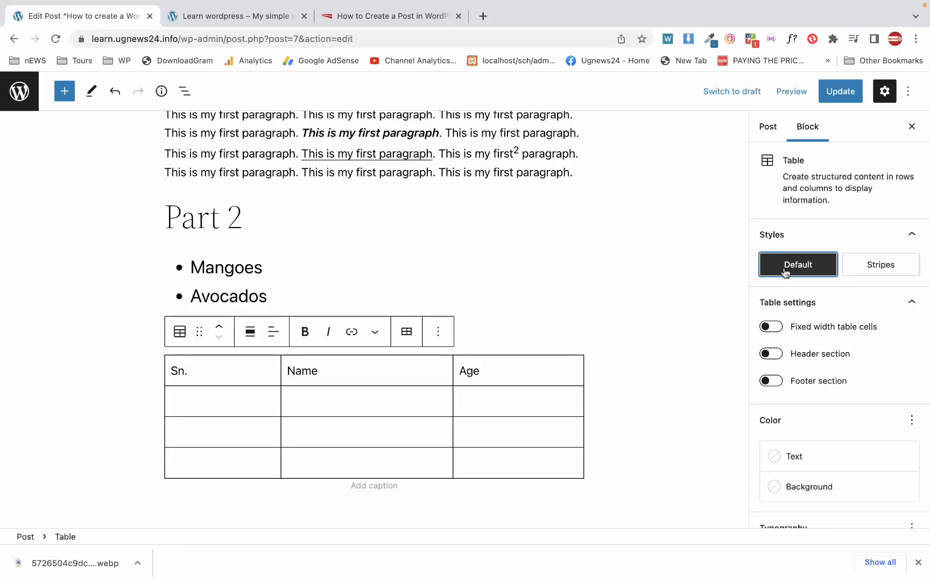
Step: Turn on fixed width cells for the table
click(773, 328)
click(775, 331)
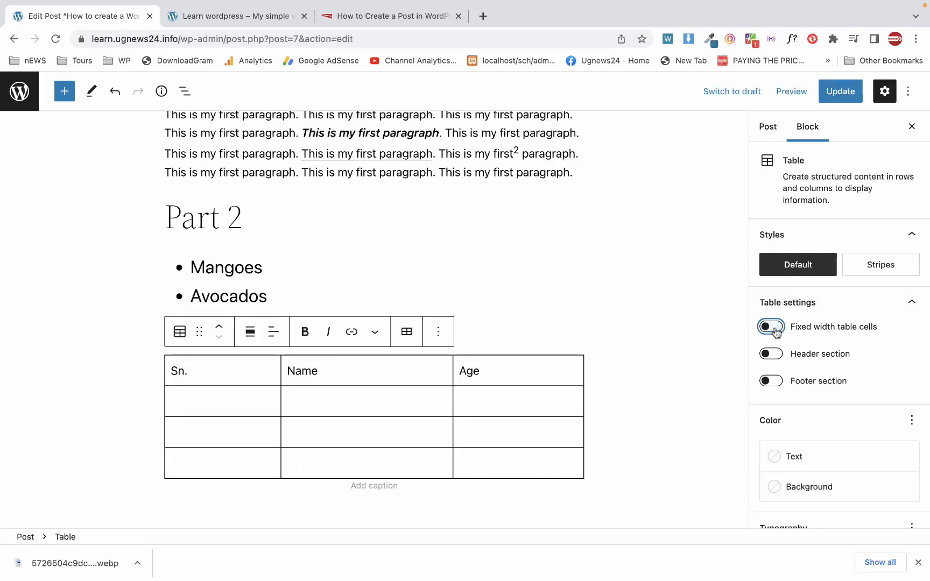
click(775, 330)
click(775, 330)
click(775, 330)
Step: Turn on the table's header section, and try the footer section before switching it off again
click(775, 354)
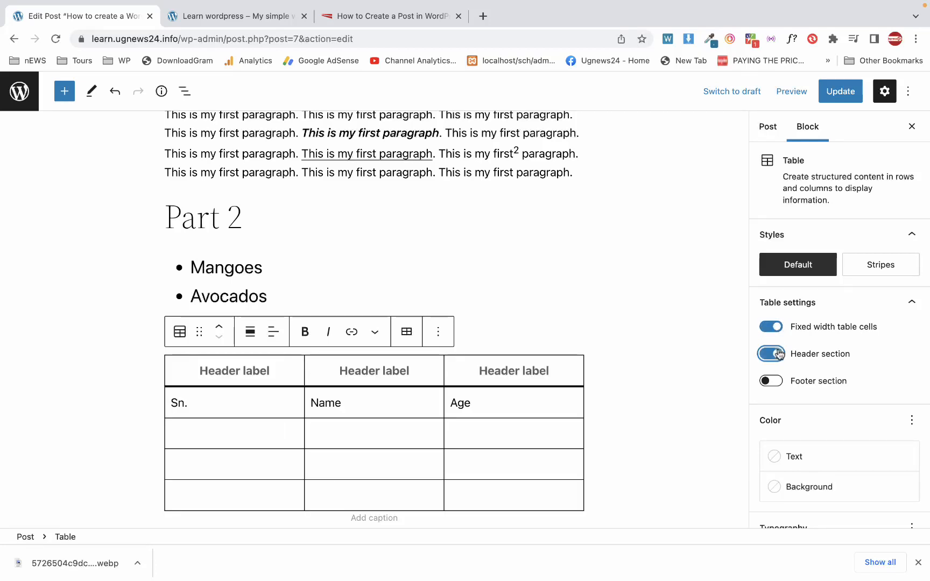
click(779, 353)
click(780, 354)
click(776, 382)
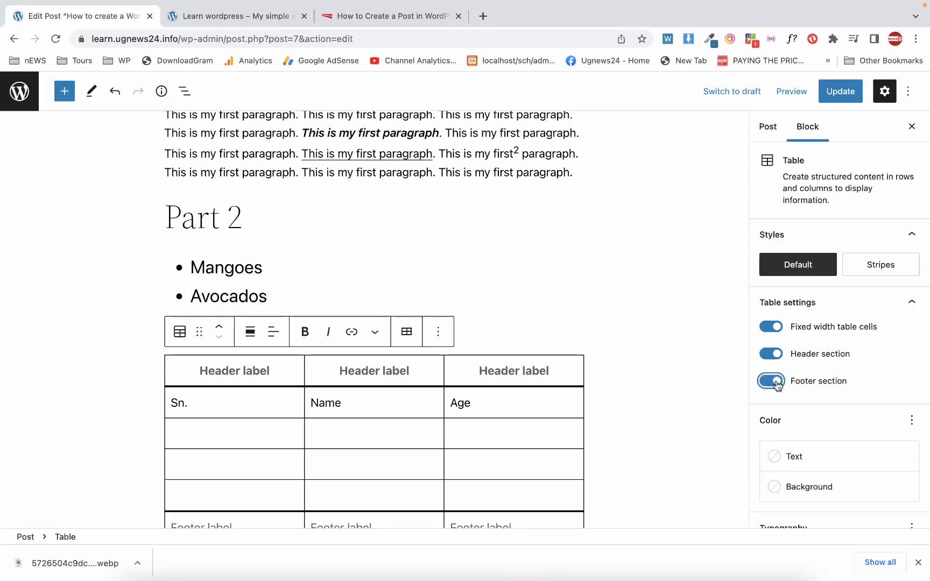
click(776, 382)
scroll(778, 385, down, 1)
scroll(777, 386, down, 3)
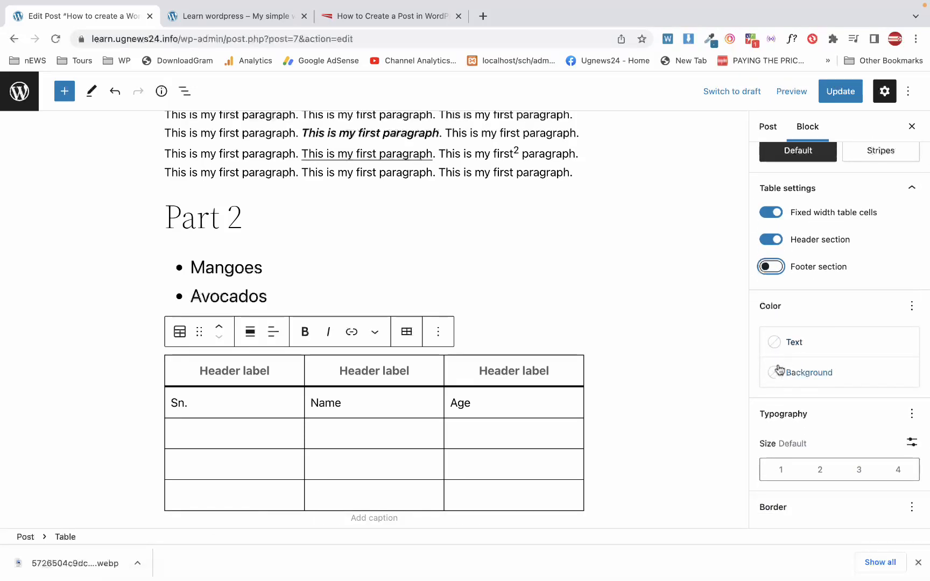
click(778, 372)
click(779, 371)
Step: Try the dashed and dotted border styles on the table, and return to dashed
scroll(781, 382, down, 2)
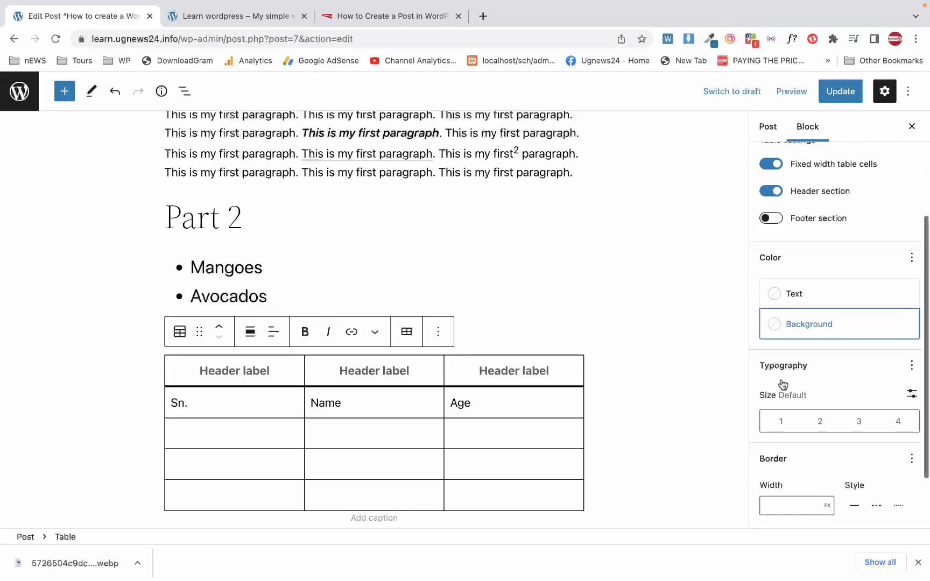
scroll(781, 381, down, 2)
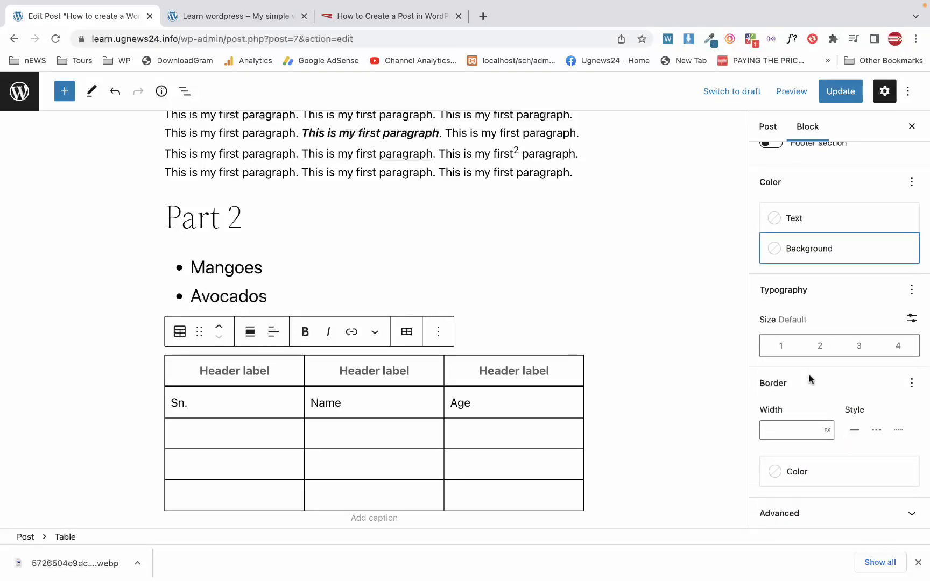
click(821, 430)
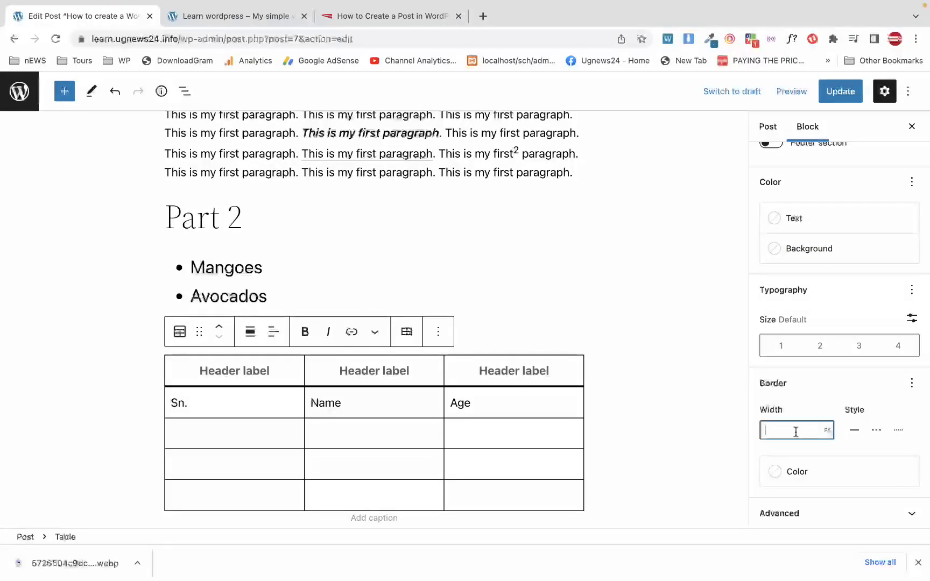
click(876, 429)
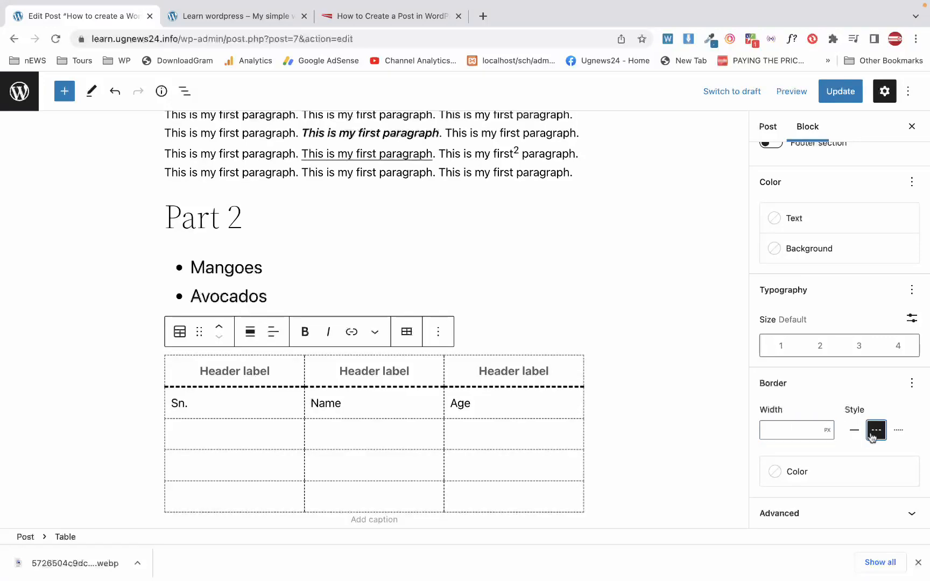
click(896, 431)
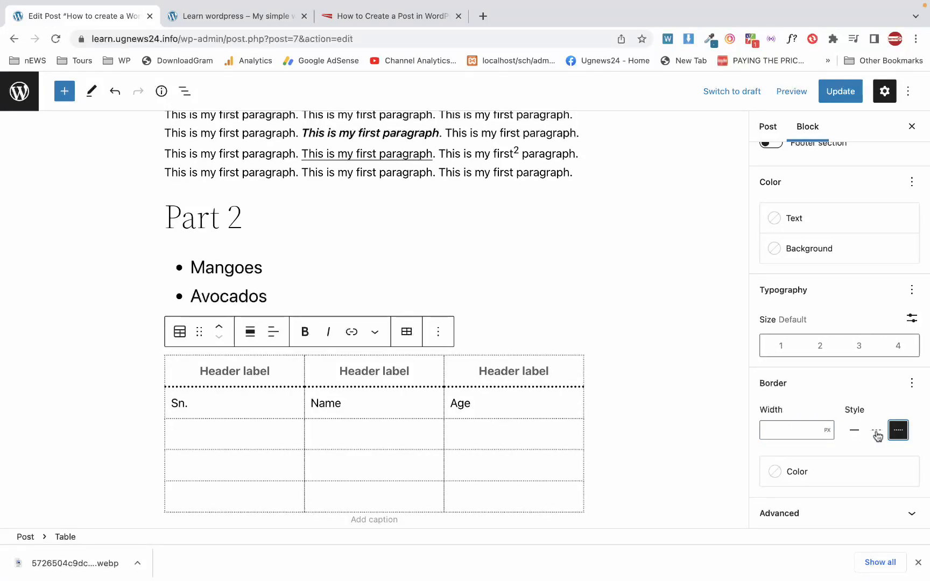
click(876, 433)
Step: Try Vivid red and Vivid cyan blue as the table's border color, and clear the color again
click(820, 478)
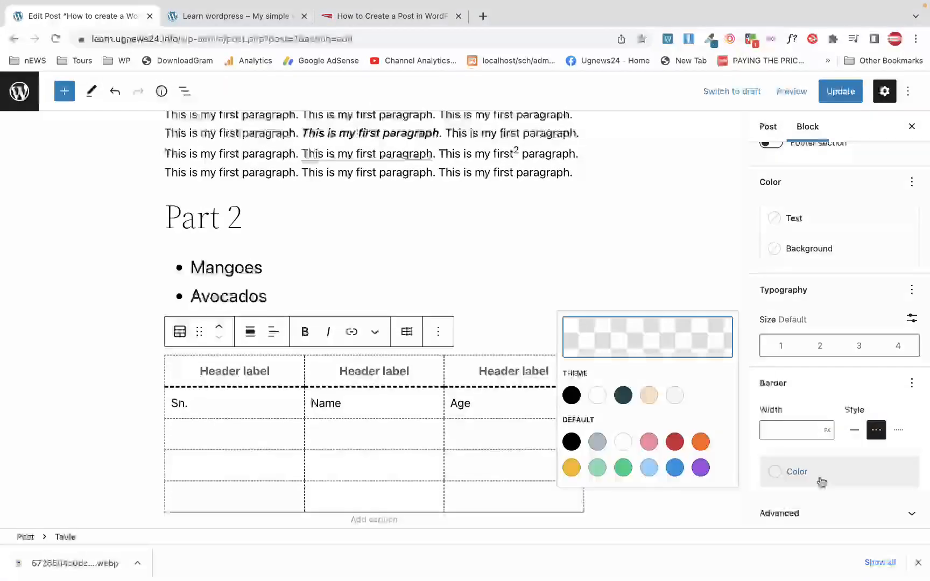
click(679, 441)
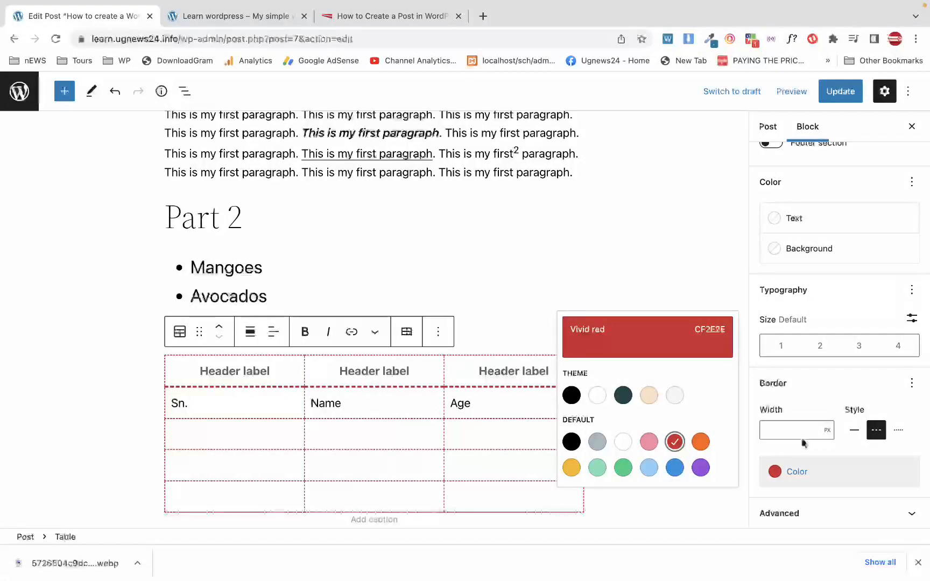
click(675, 468)
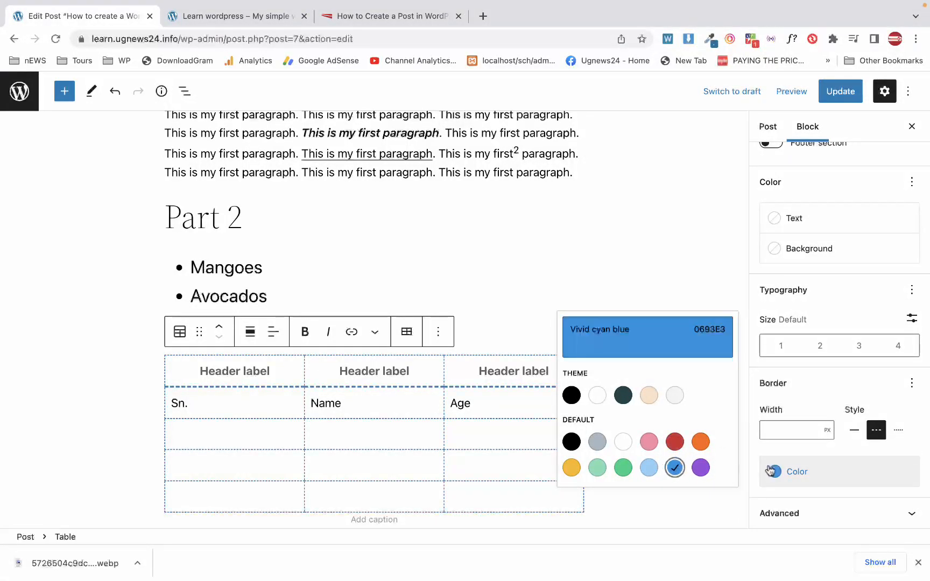
click(771, 472)
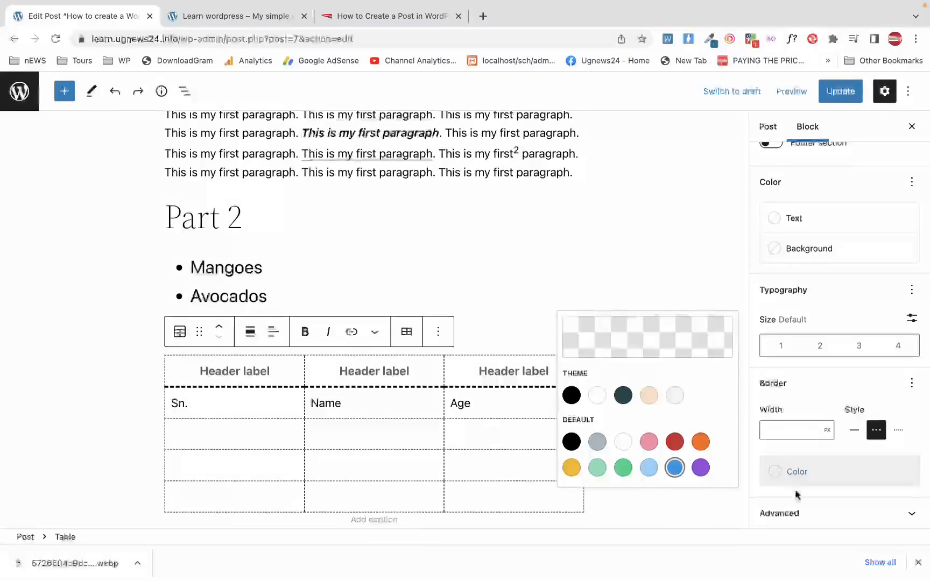
click(422, 457)
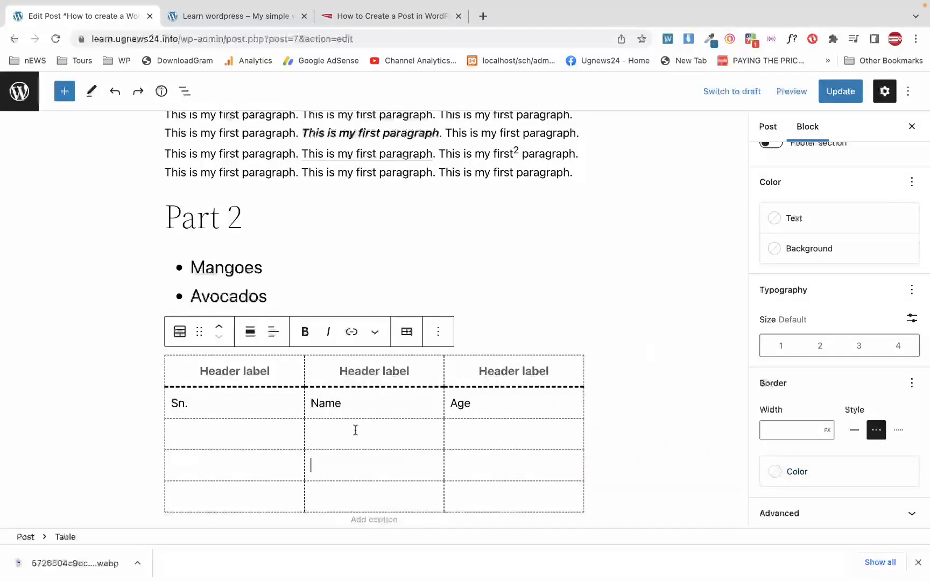
Step: Fill the row below the column titles with 1., a person's full name and the age 27
click(297, 416)
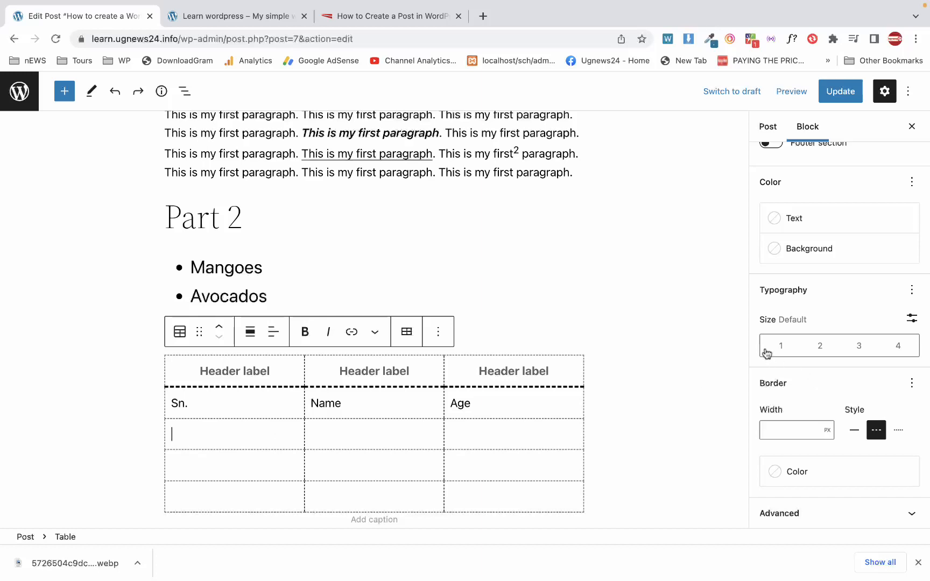
scroll(798, 339, up, 3)
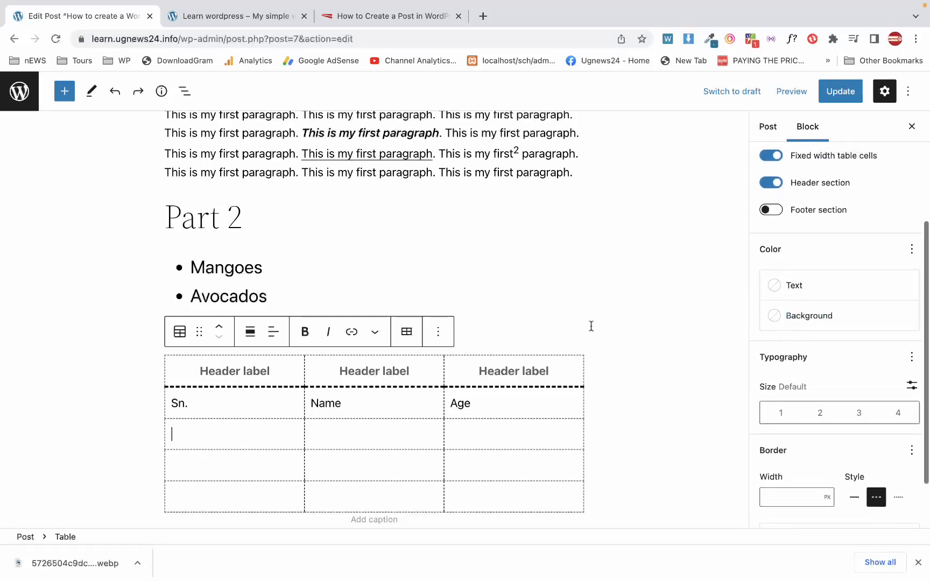
text(s)
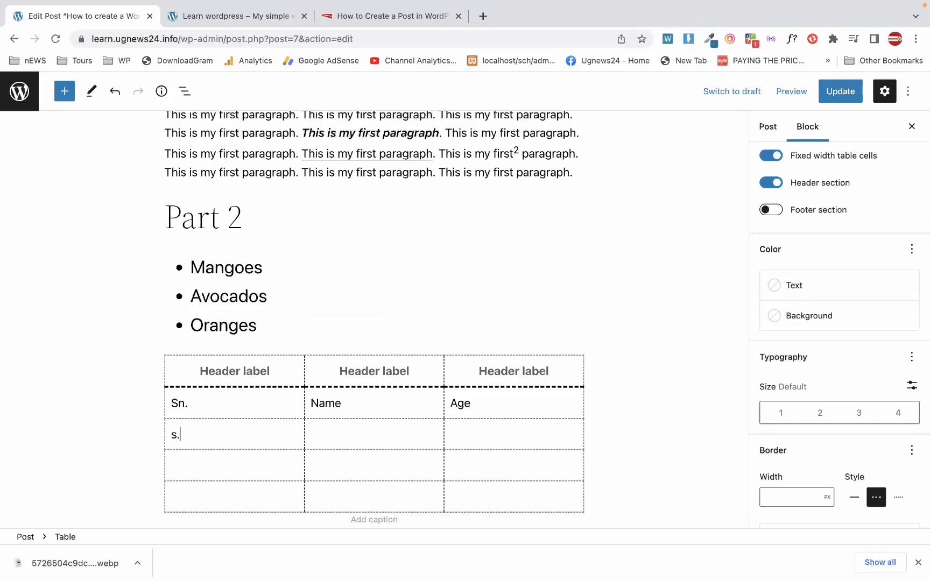
text(.)
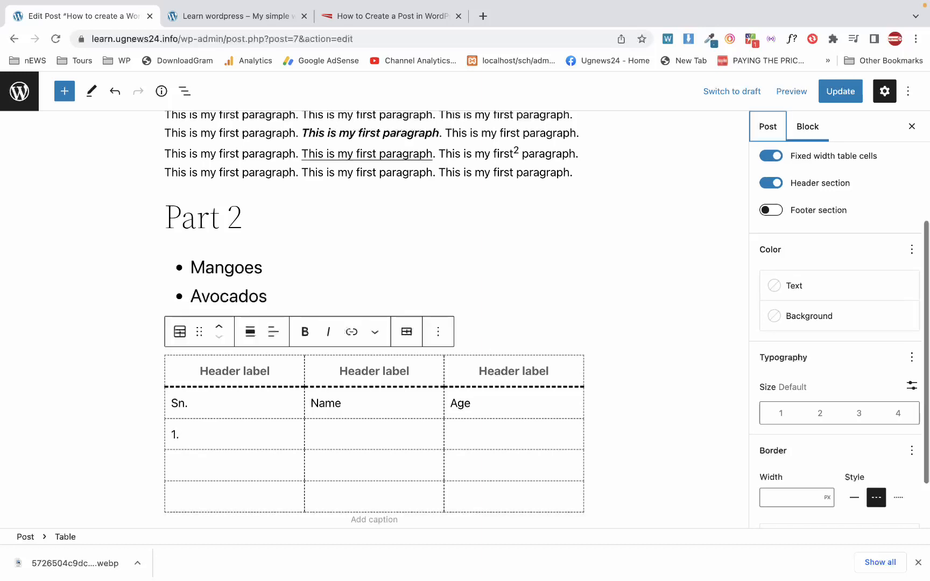
click(390, 440)
text(mUHIN)
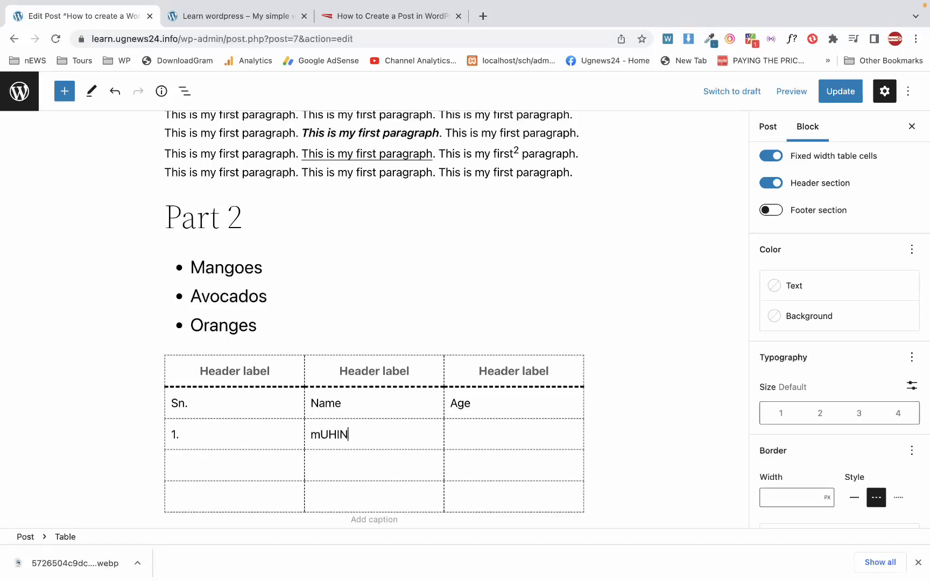
key(super+a)
text(Muh)
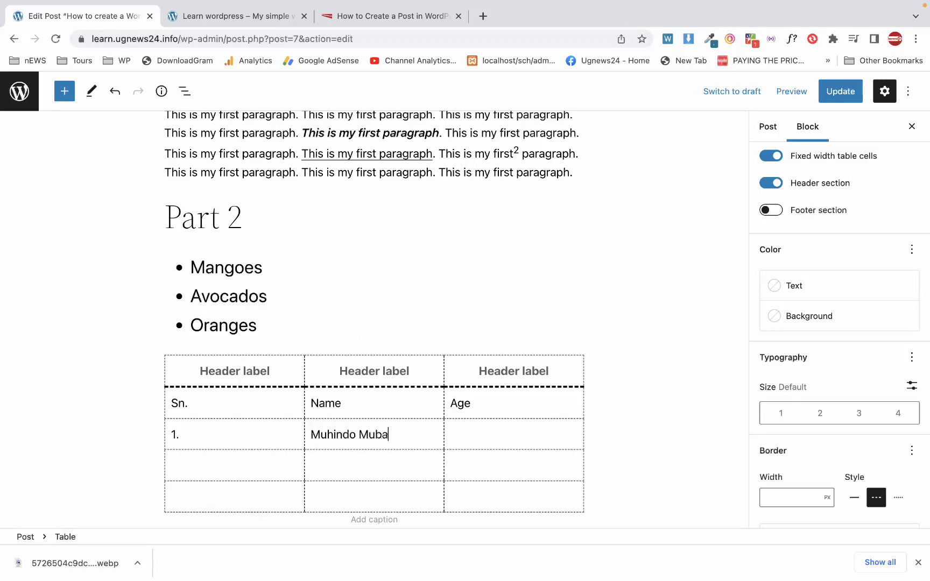
click(471, 440)
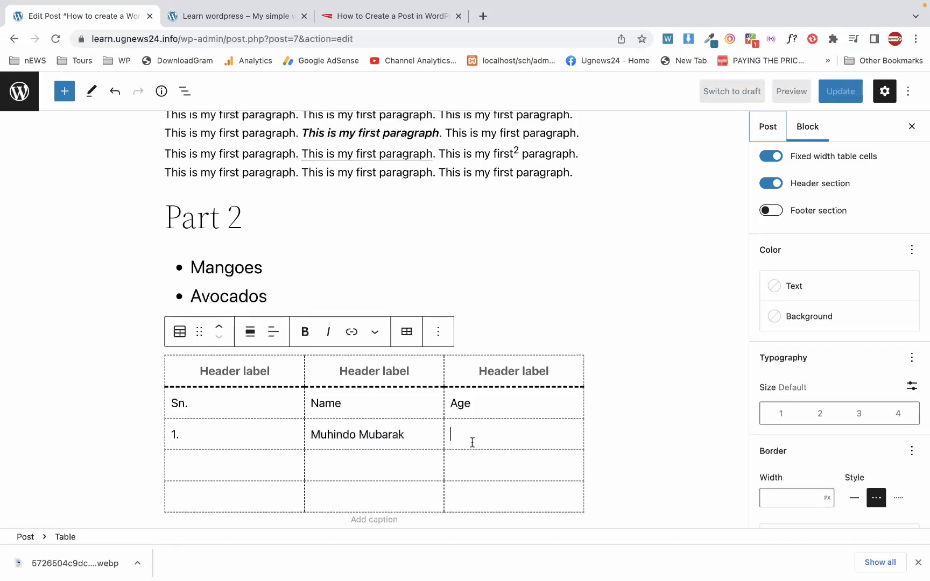
text(27)
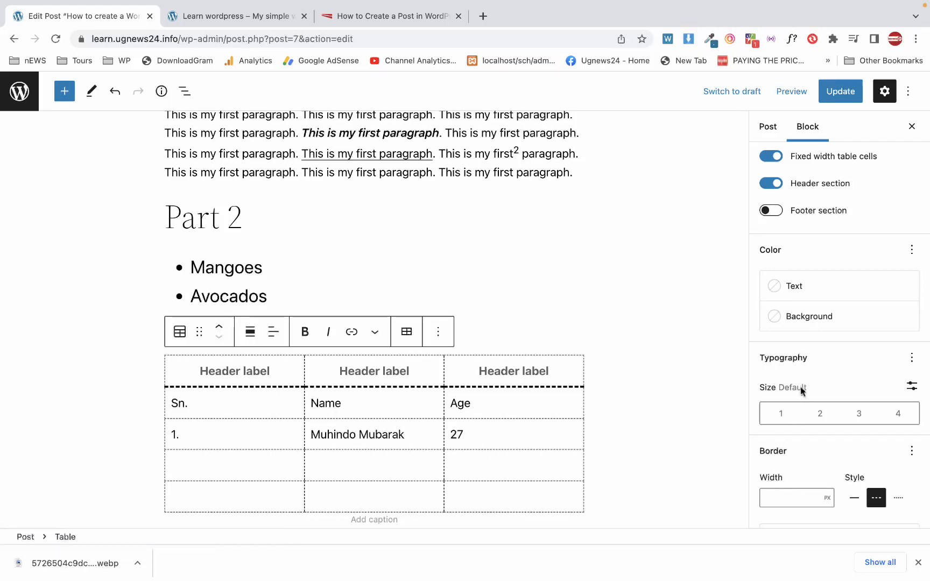
Step: Toggle the table's header section and fixed width cells off and back on to compare the layouts
click(778, 185)
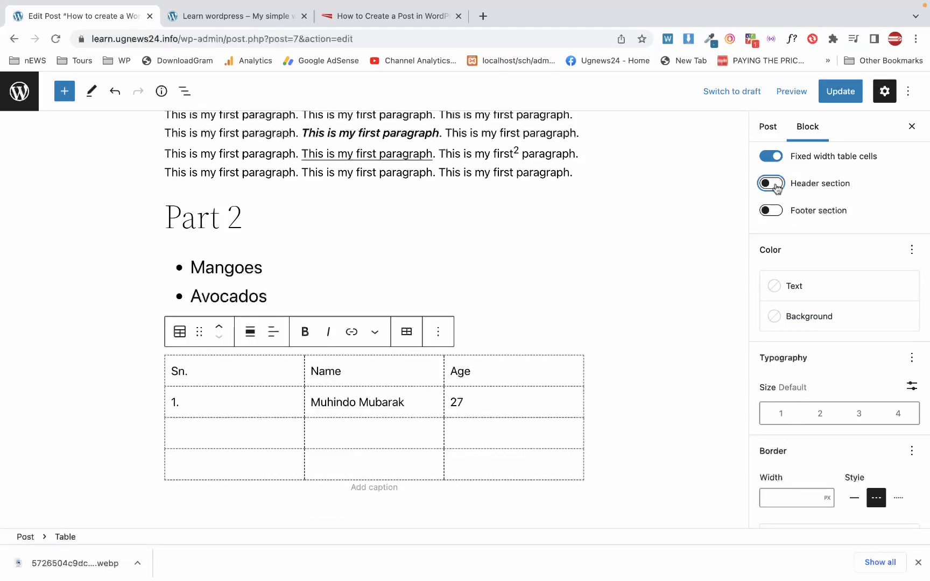
click(778, 186)
click(777, 185)
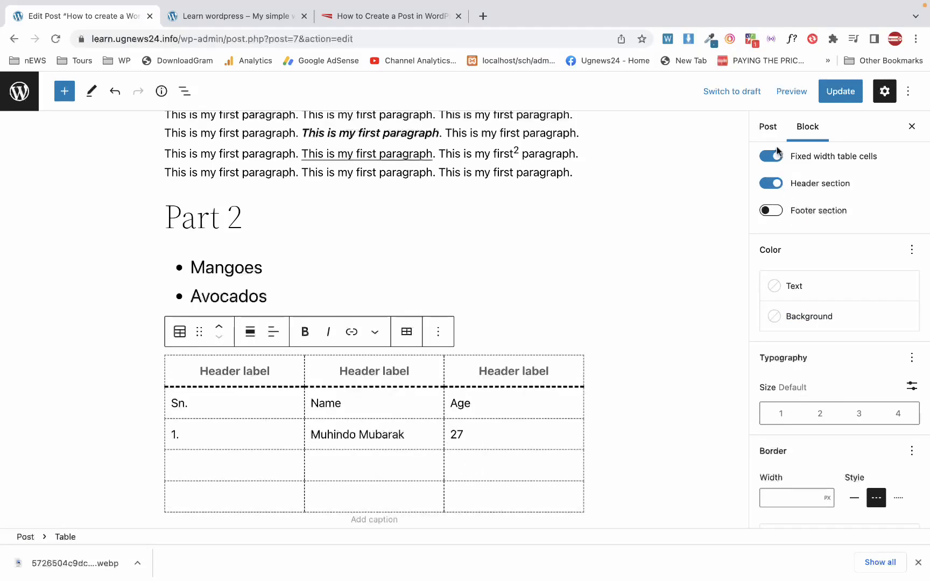
click(776, 155)
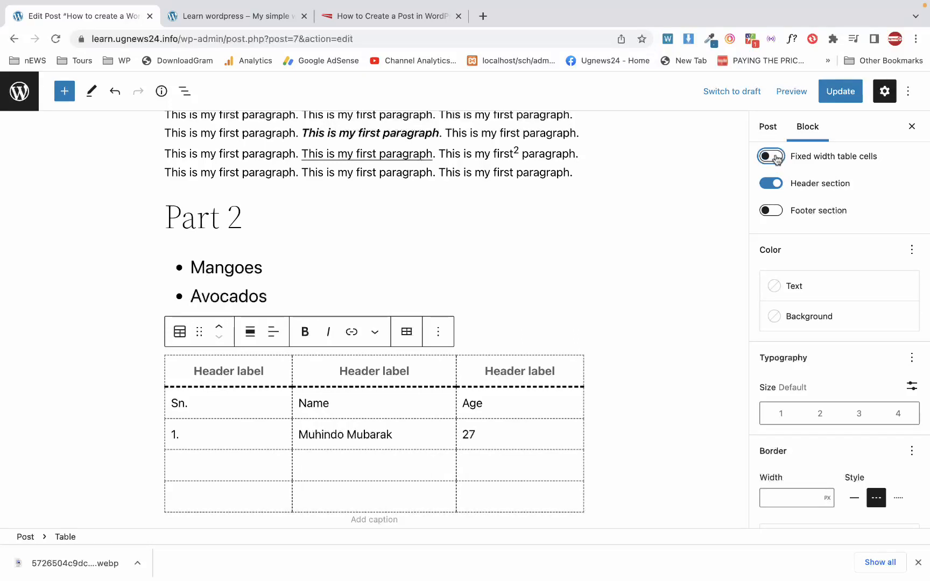
click(776, 156)
Step: Change the unit of the table's border width to percent
scroll(821, 375, down, 3)
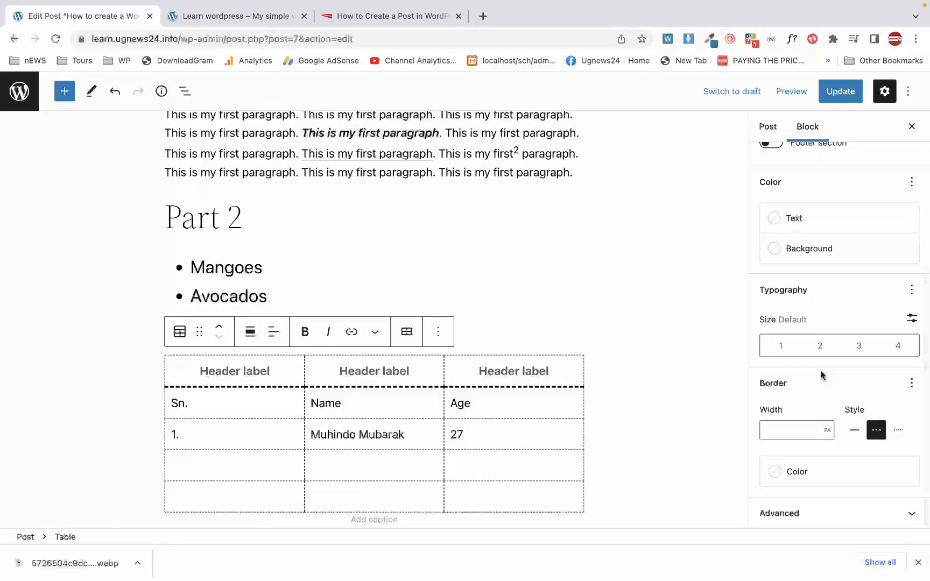
click(818, 430)
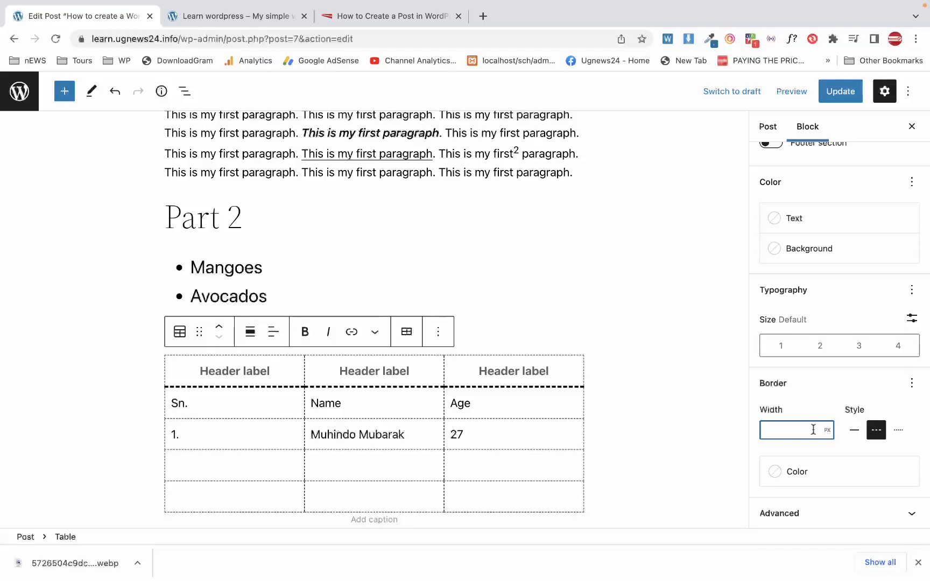
click(303, 407)
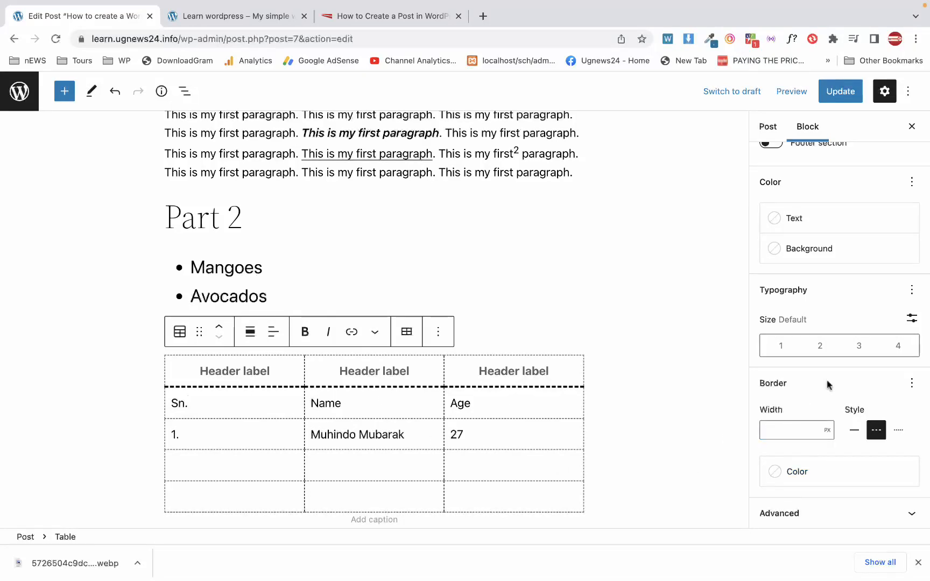
click(827, 430)
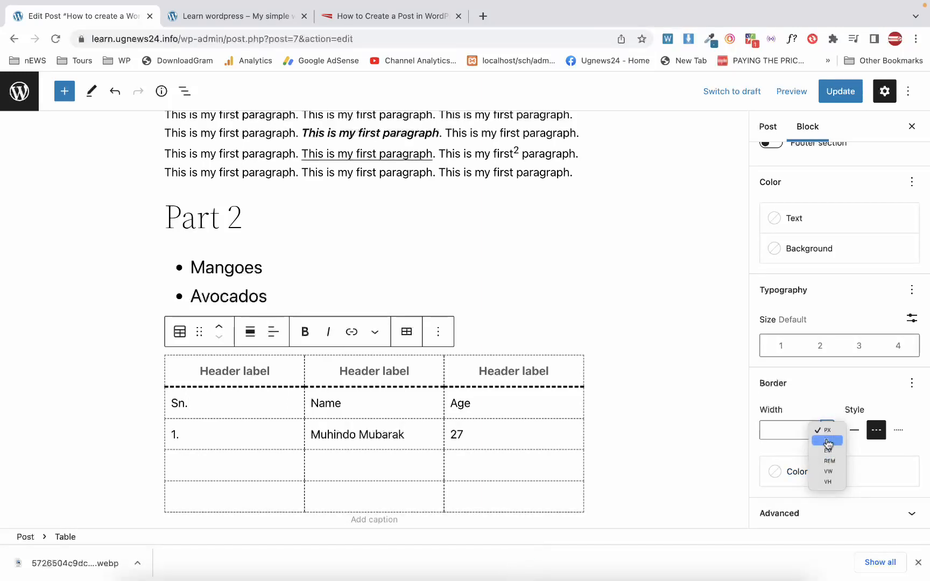
click(831, 427)
click(830, 426)
click(827, 437)
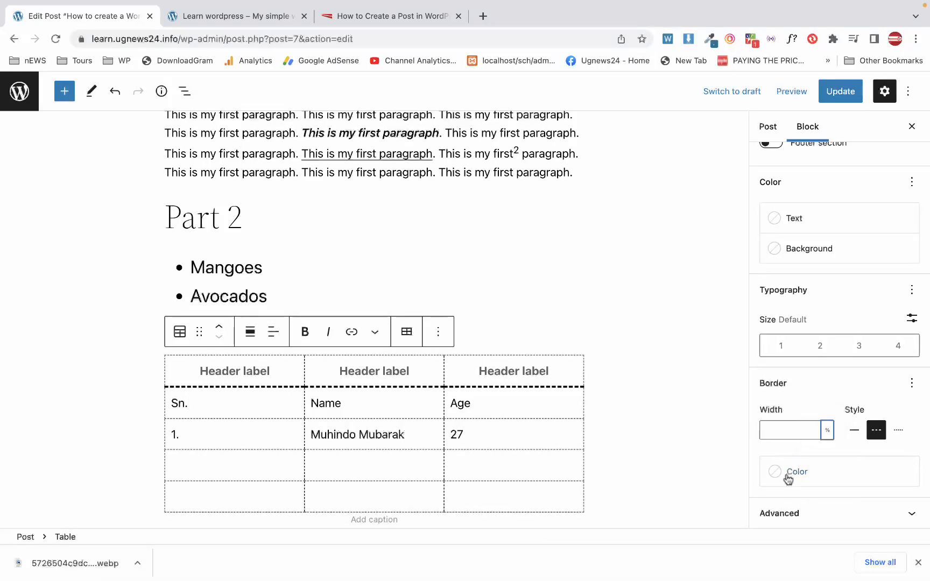
Step: Set the table's border style to solid and deselect the table
scroll(452, 358, down, 3)
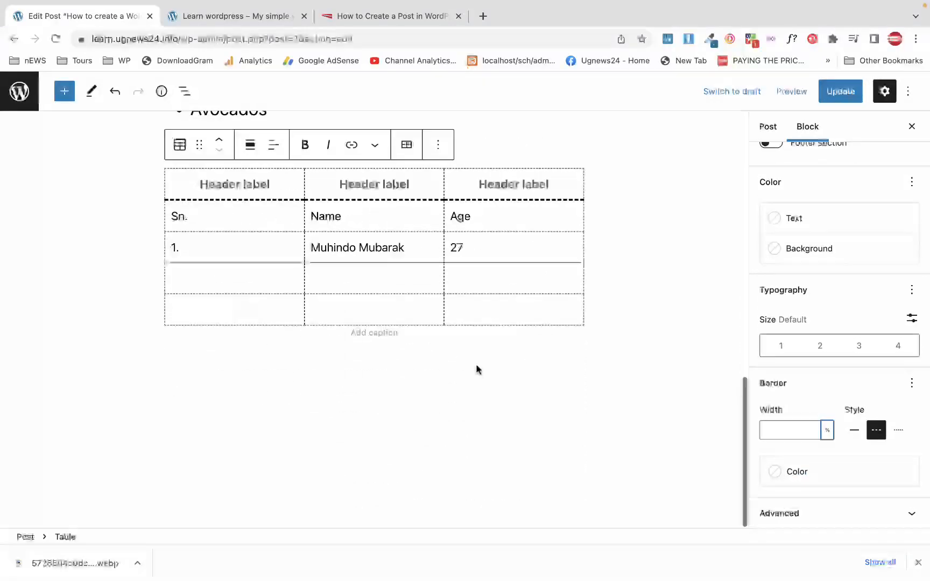
click(531, 366)
click(477, 222)
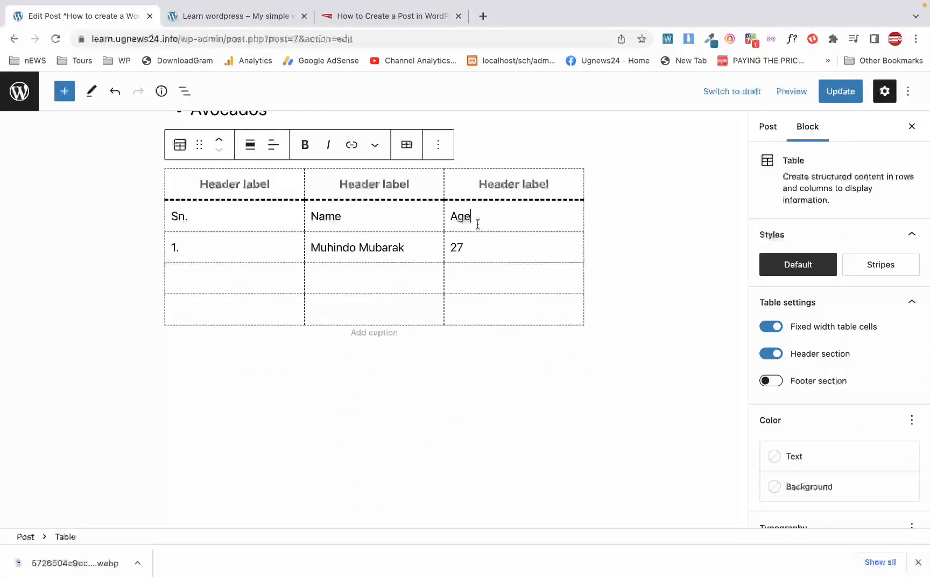
scroll(818, 377, down, 5)
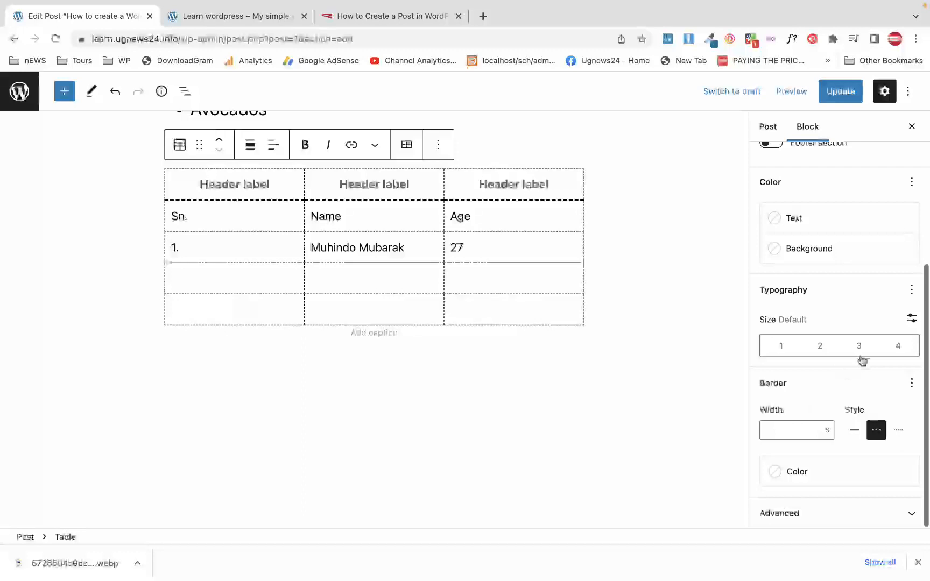
click(855, 429)
click(462, 366)
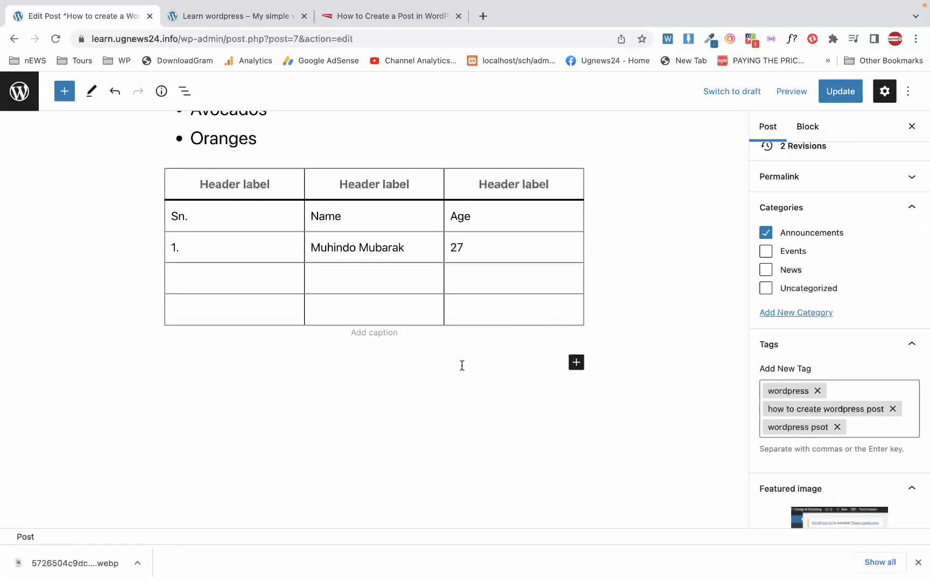
Step: Add the caption "Some caption" to the table and start an empty paragraph below it
click(411, 337)
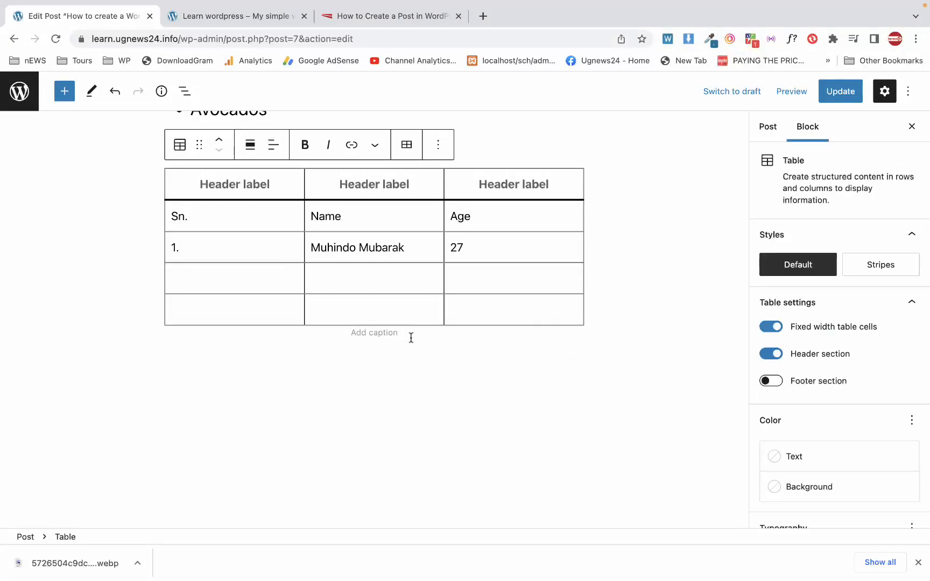
text(Some caption)
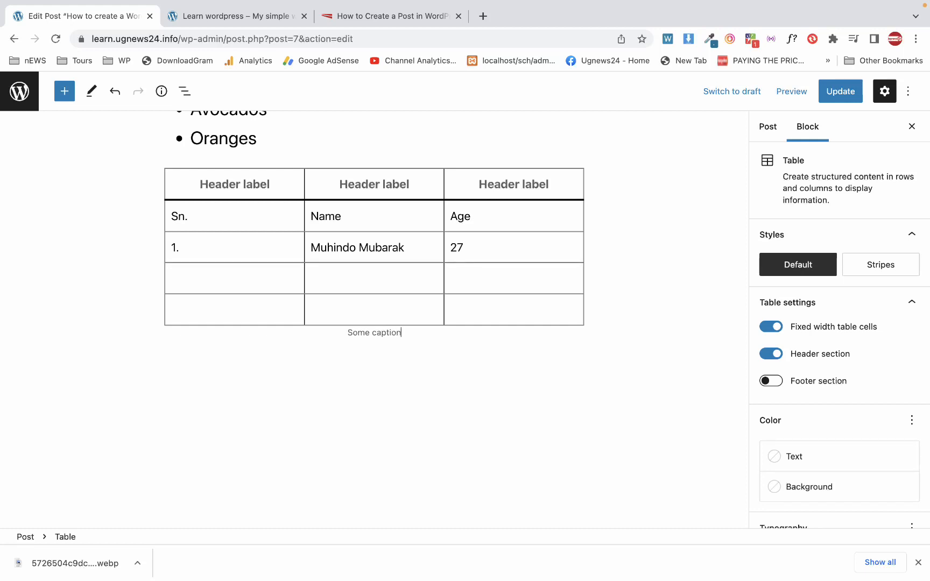
key(Return)
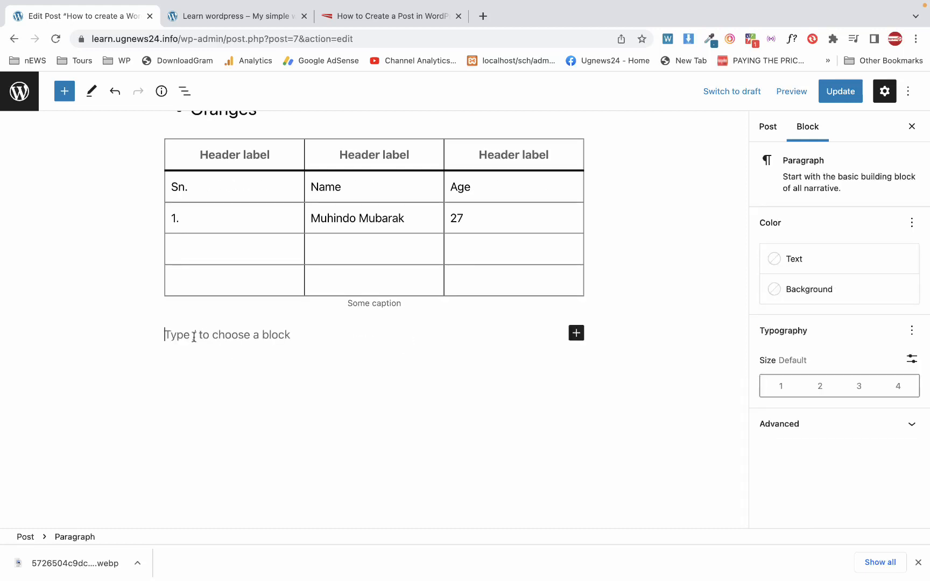
Step: Insert an Image block below the table using the existing church photo 1-min-scaled.jpeg from the media library
click(64, 91)
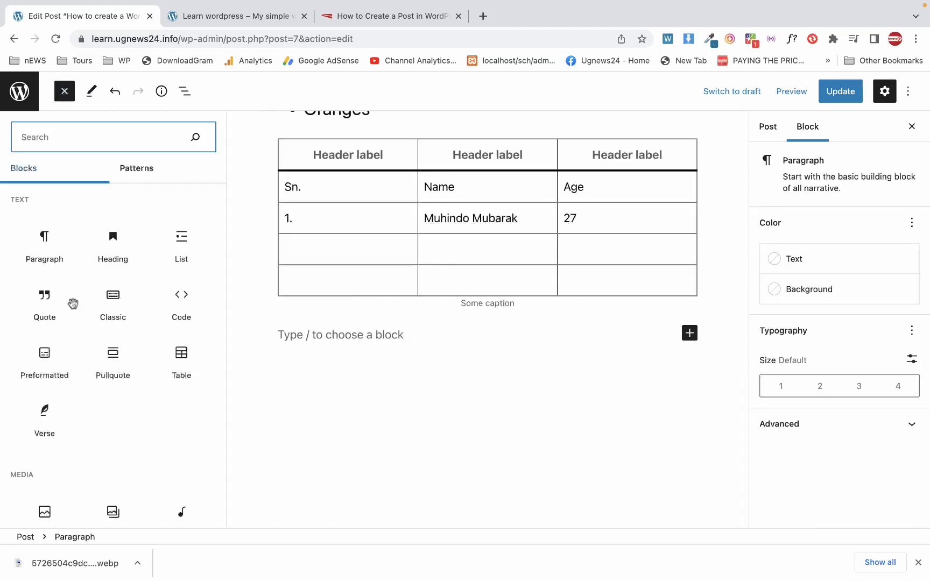
scroll(69, 358, down, 5)
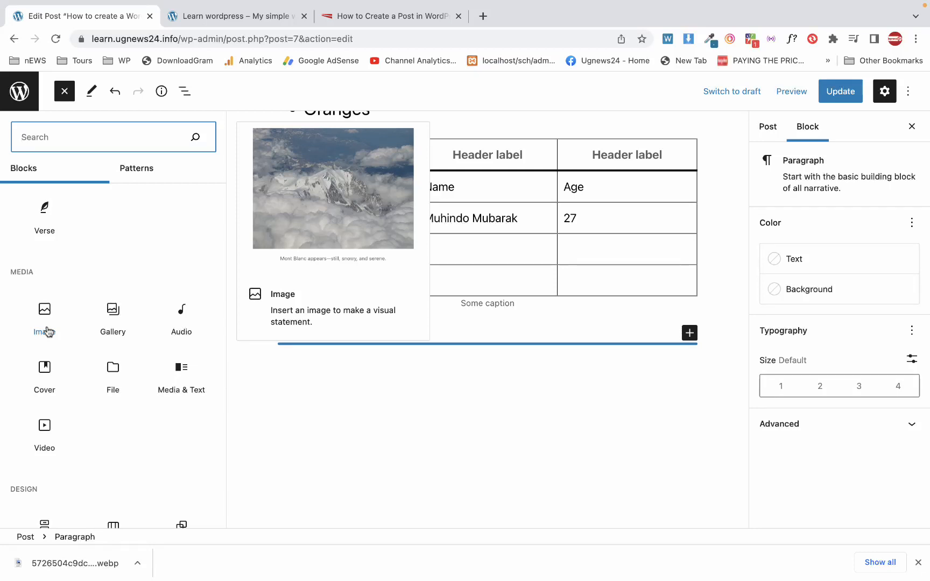
click(49, 330)
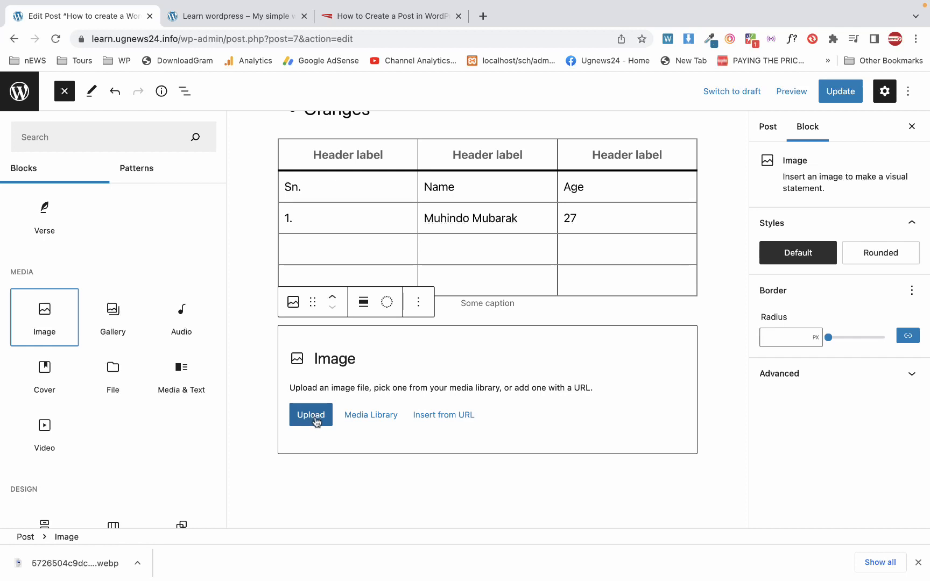
click(365, 421)
click(286, 420)
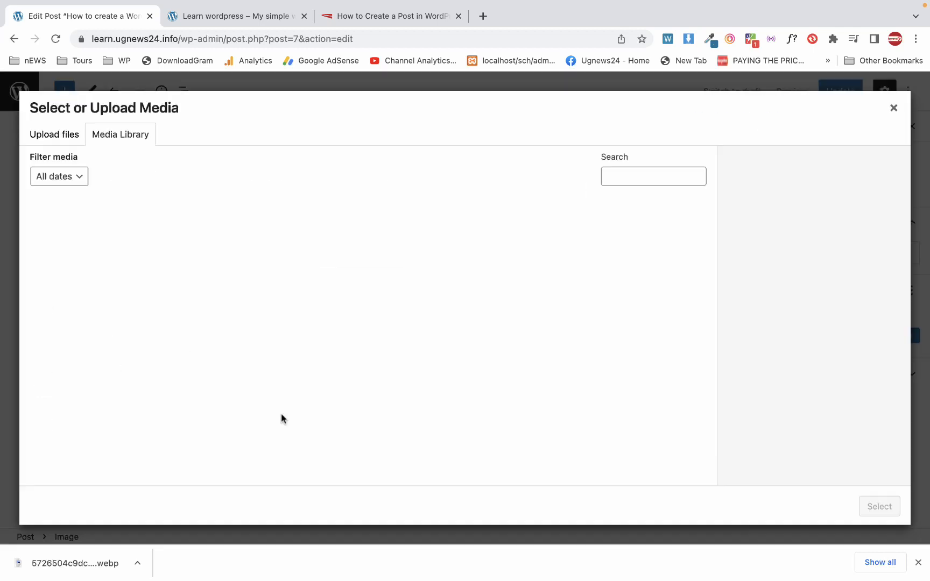
click(64, 255)
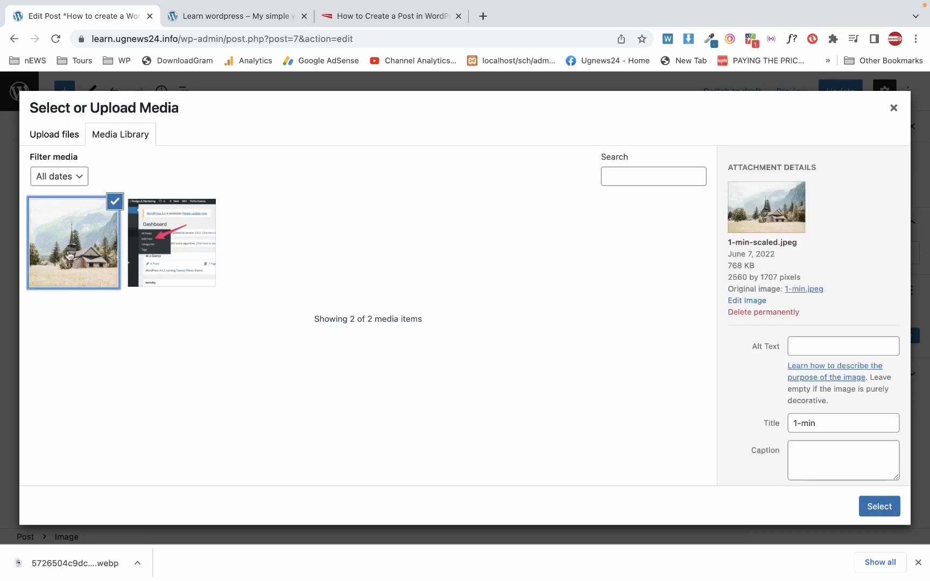
click(867, 507)
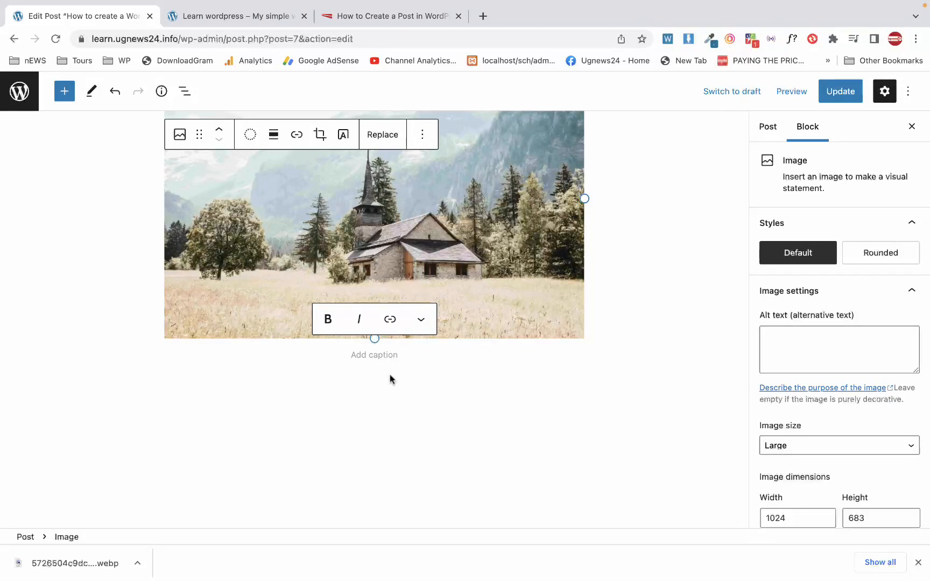
Step: Caption the image "sOME iMAGE" and start an empty paragraph below it
text(sOME el)
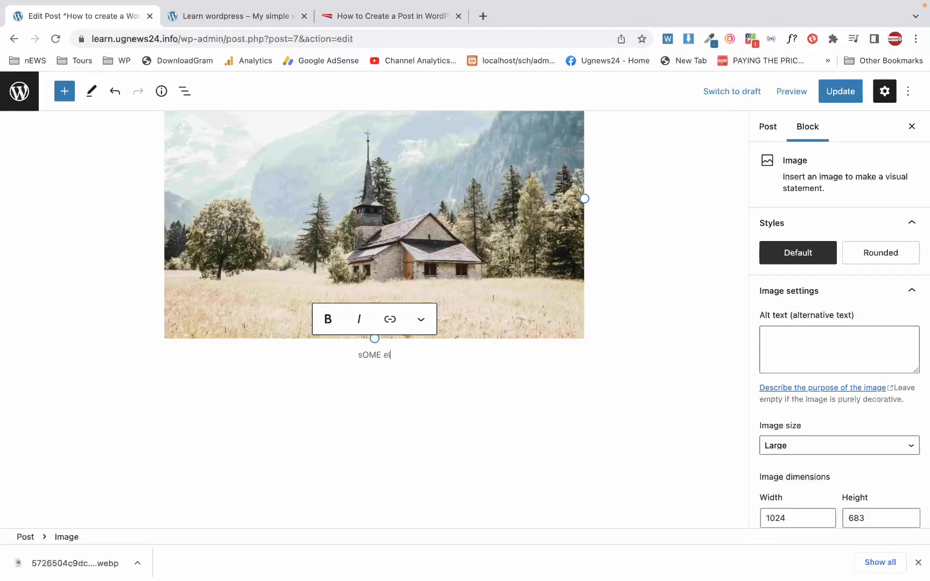
key(BackSpace)
text(iMAGE)
key(Return)
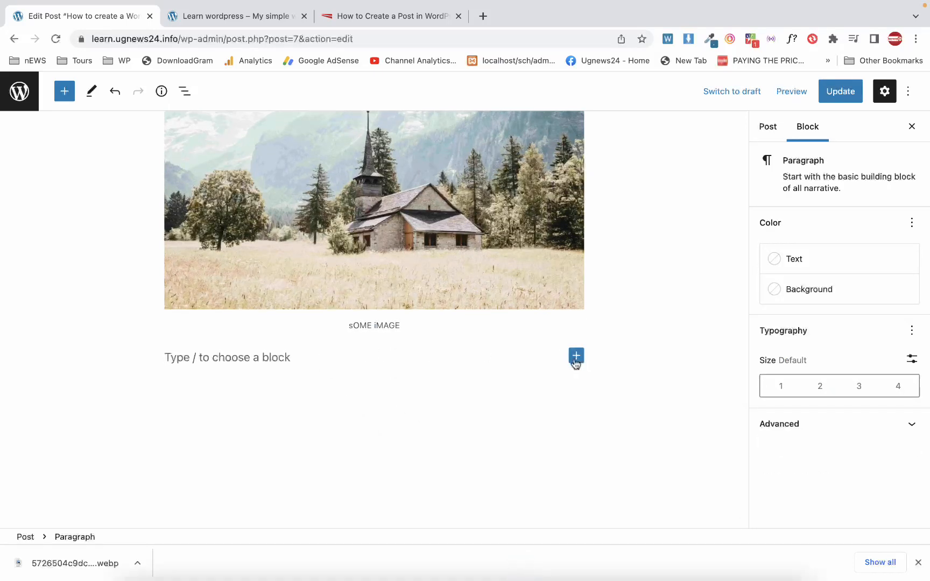
Step: Insert a Video block below the captioned image
click(575, 356)
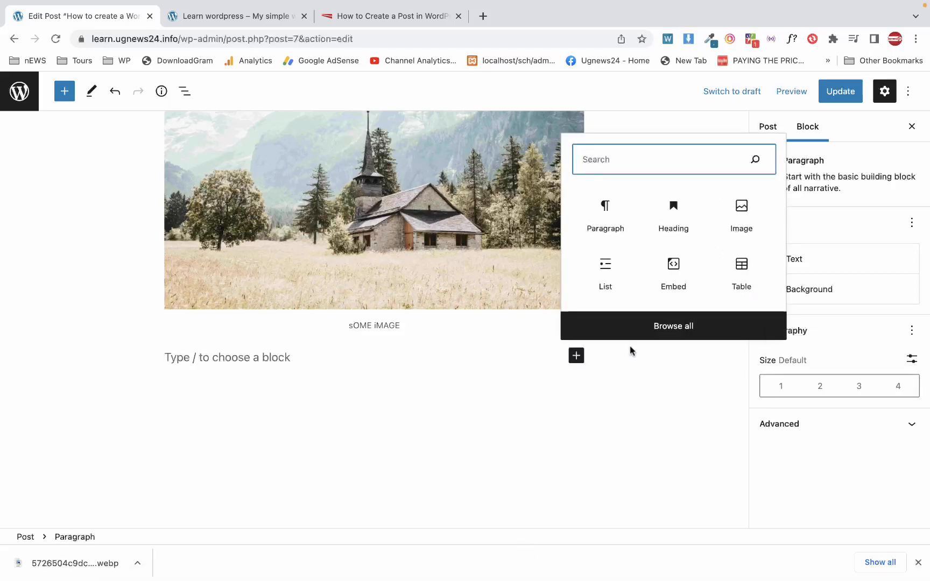
click(632, 331)
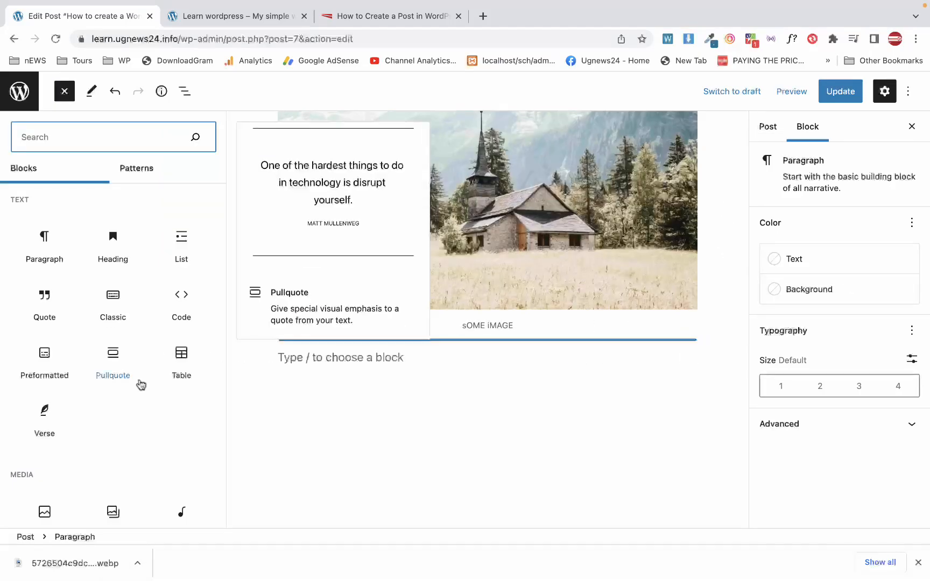
scroll(139, 382, down, 5)
scroll(107, 277, up, 1)
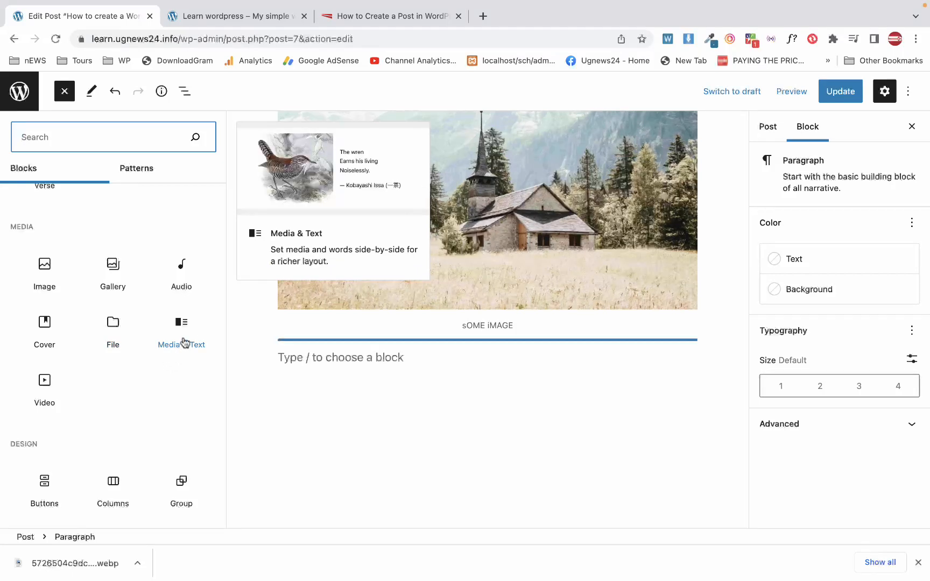
click(44, 385)
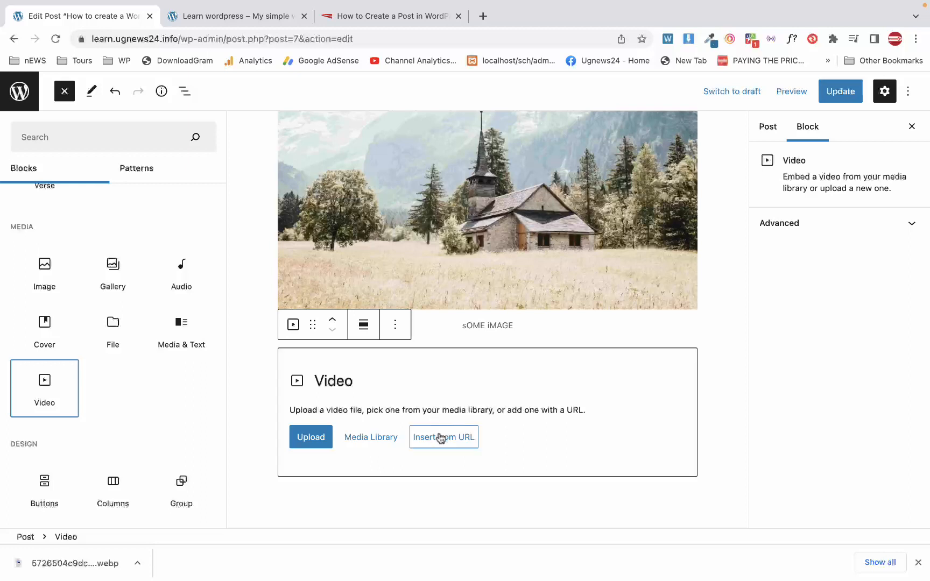
Step: Look through the Video block's options and its media library source
click(398, 329)
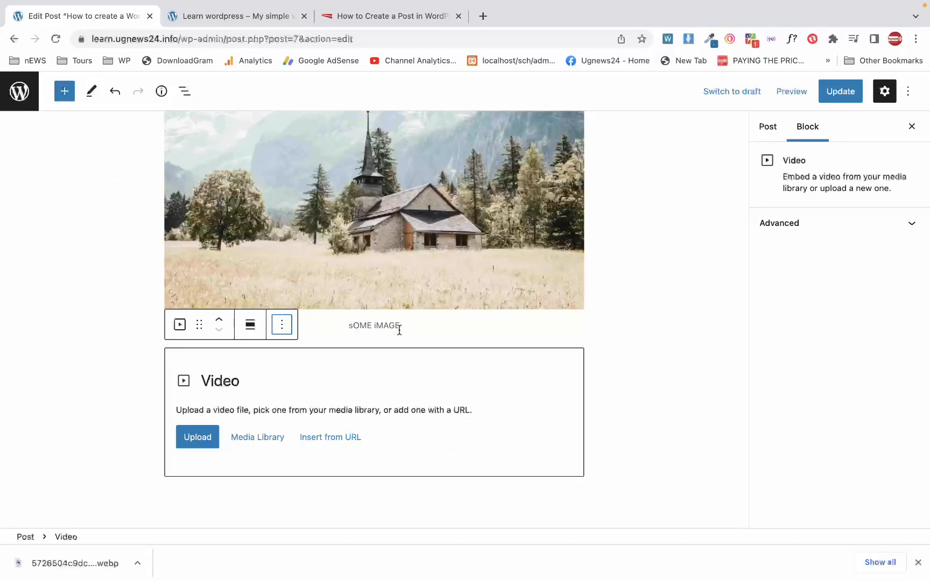
click(284, 327)
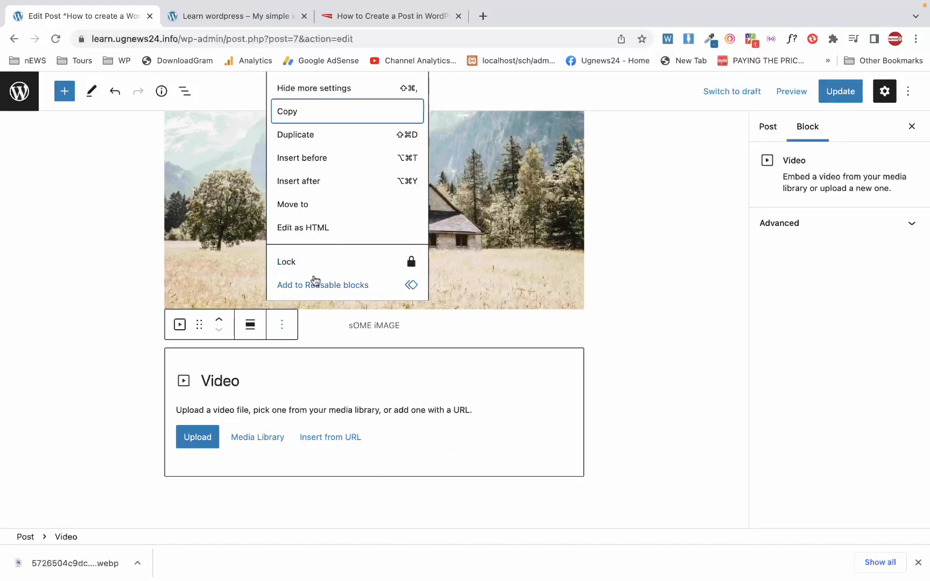
click(224, 465)
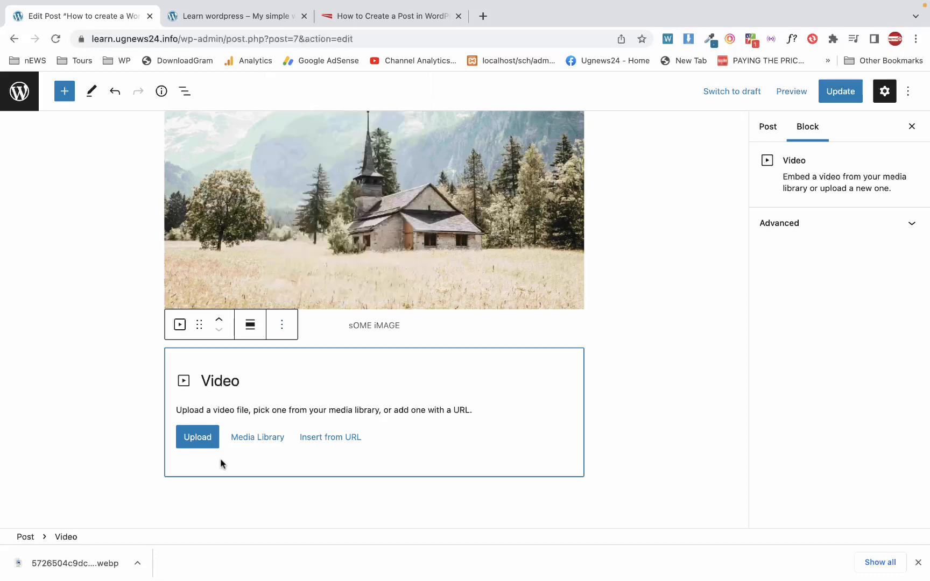
right_click(361, 386)
click(276, 494)
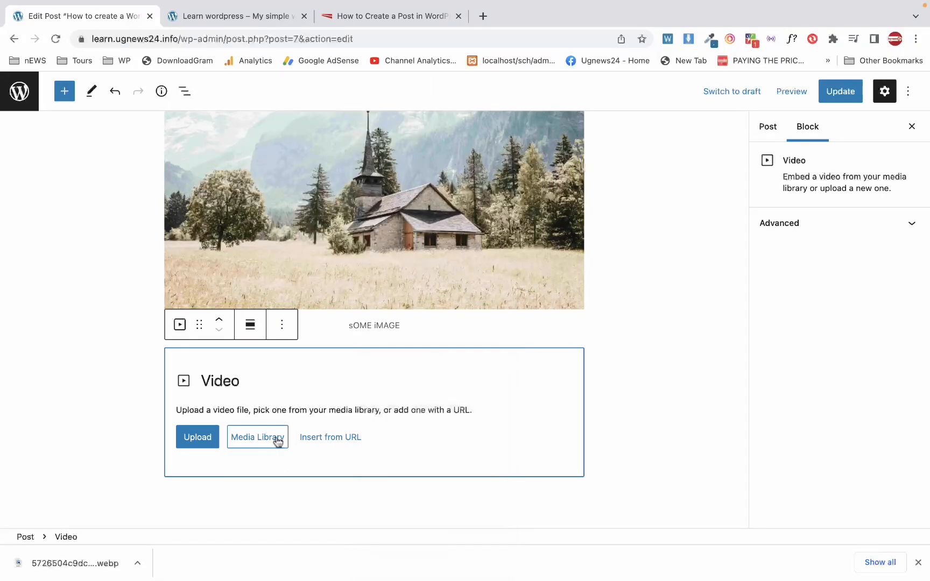
click(257, 437)
click(893, 108)
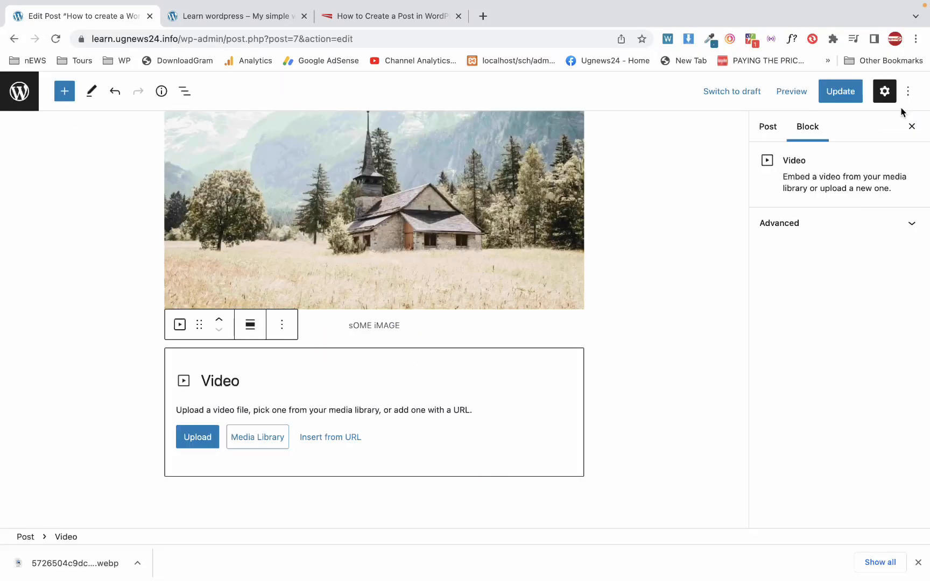
click(263, 359)
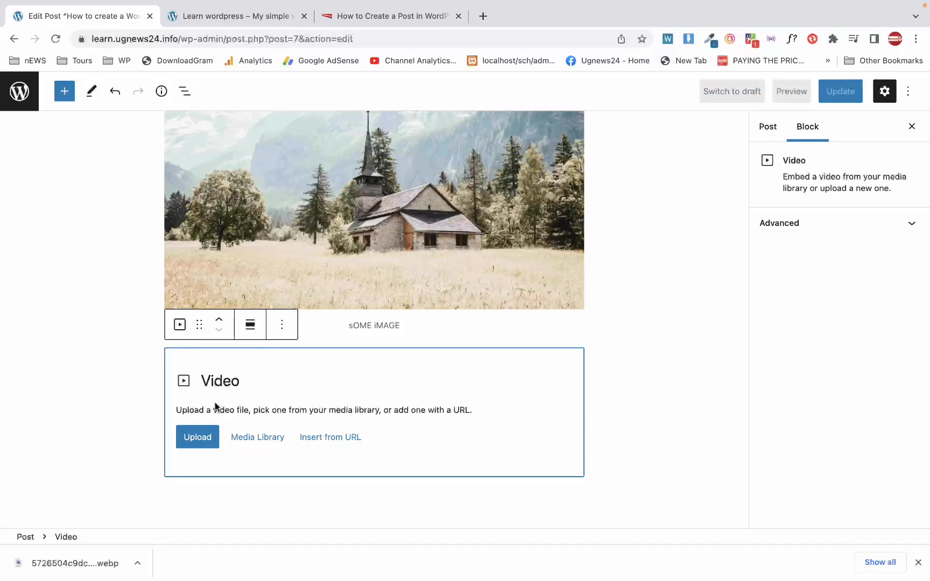
scroll(363, 421, down, 3)
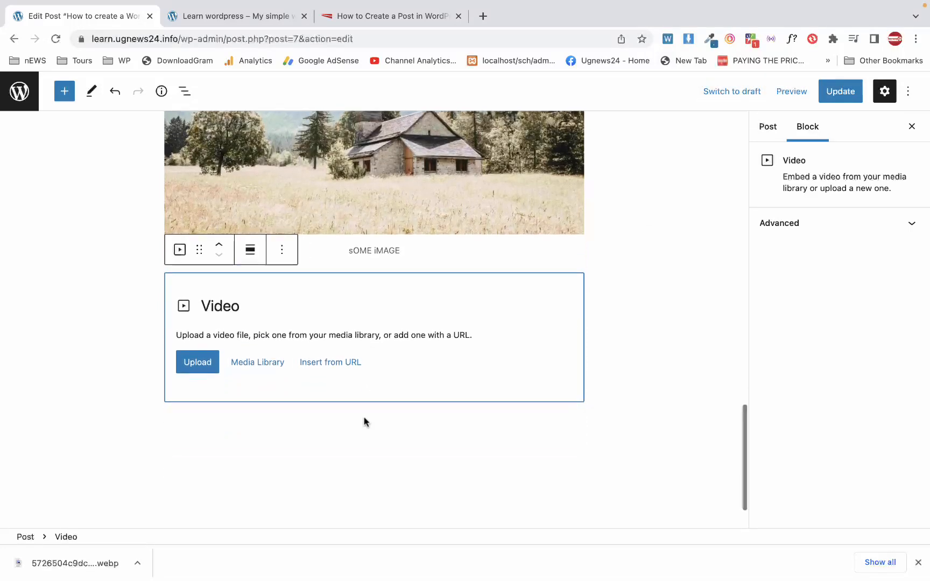
Step: Remove the Video block and start an empty paragraph below the image
click(281, 249)
scroll(304, 508, down, 1)
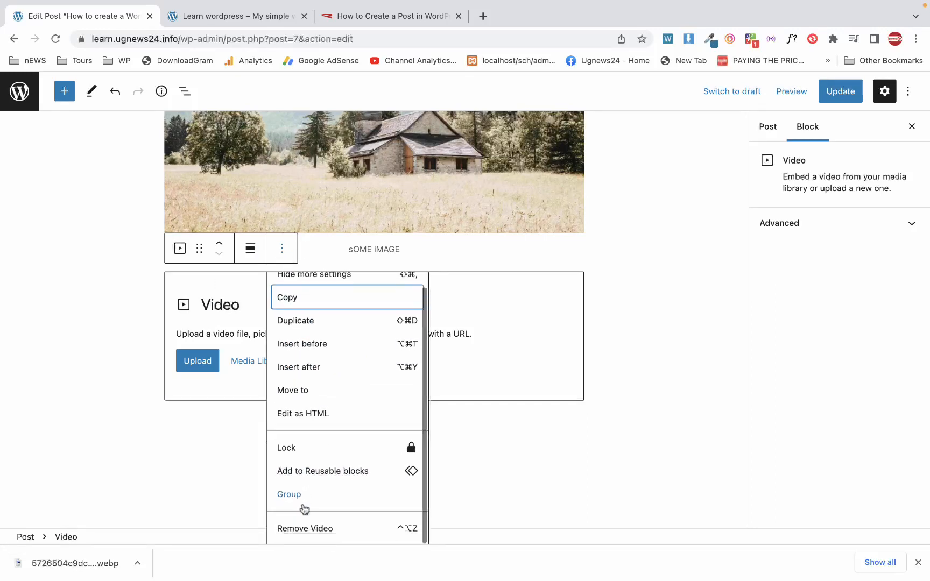
click(307, 528)
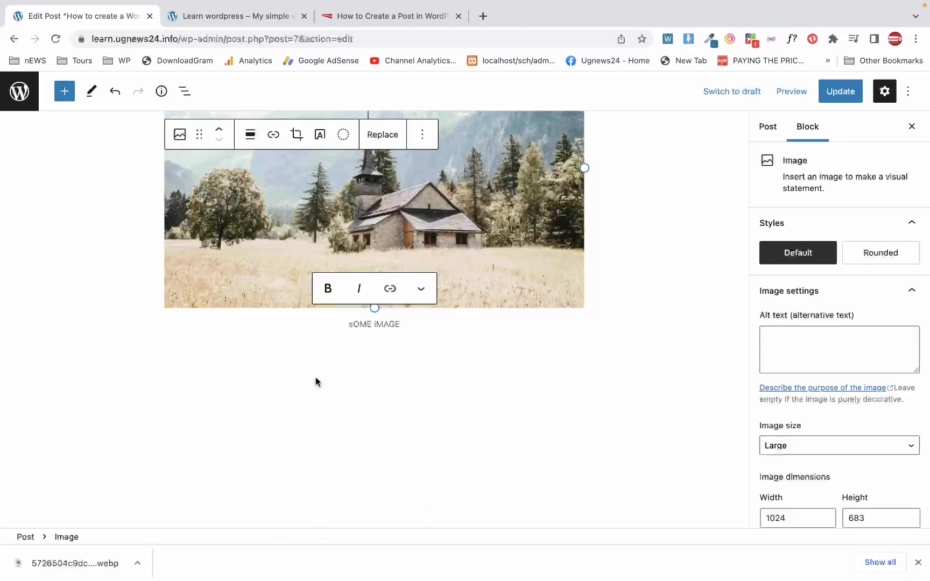
click(336, 351)
click(335, 352)
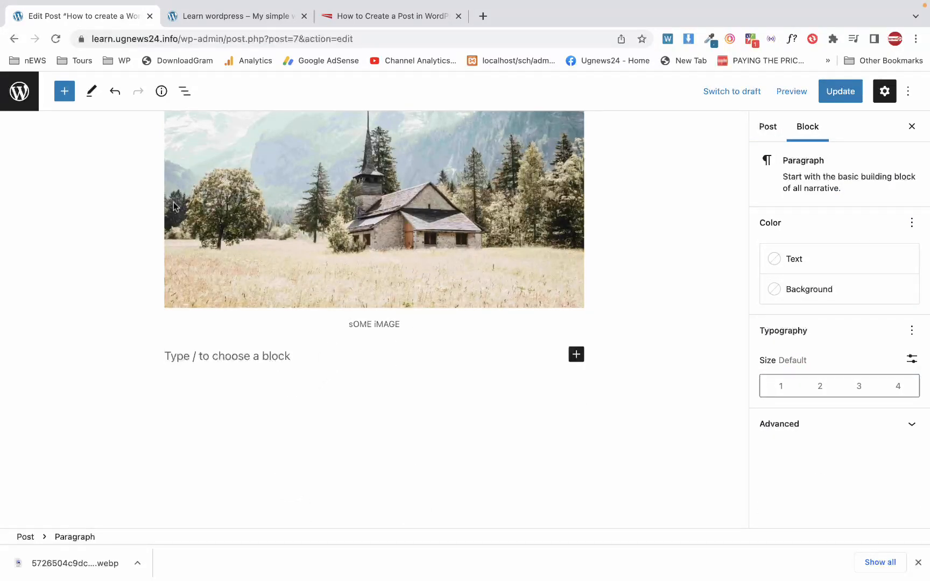
Step: Insert a YouTube embed block below the image and get its URL field ready for input
click(75, 101)
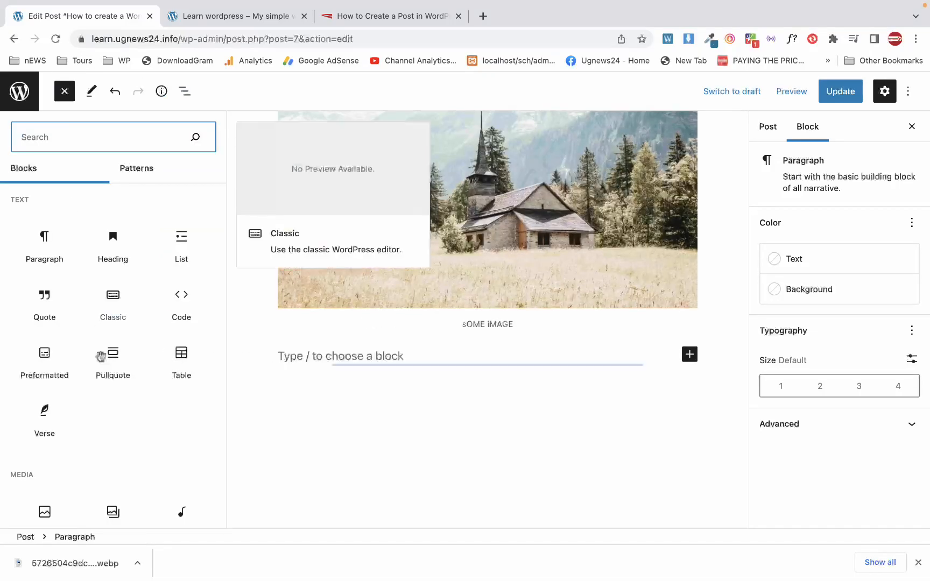
scroll(101, 360, down, 5)
scroll(101, 356, up, 5)
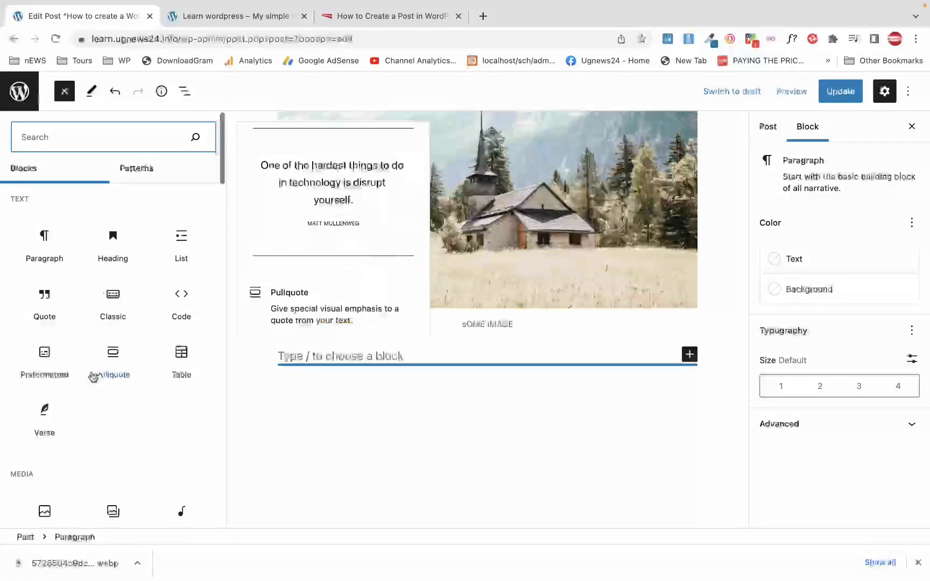
scroll(95, 376, down, 10)
scroll(102, 376, down, 5)
scroll(93, 372, up, 5)
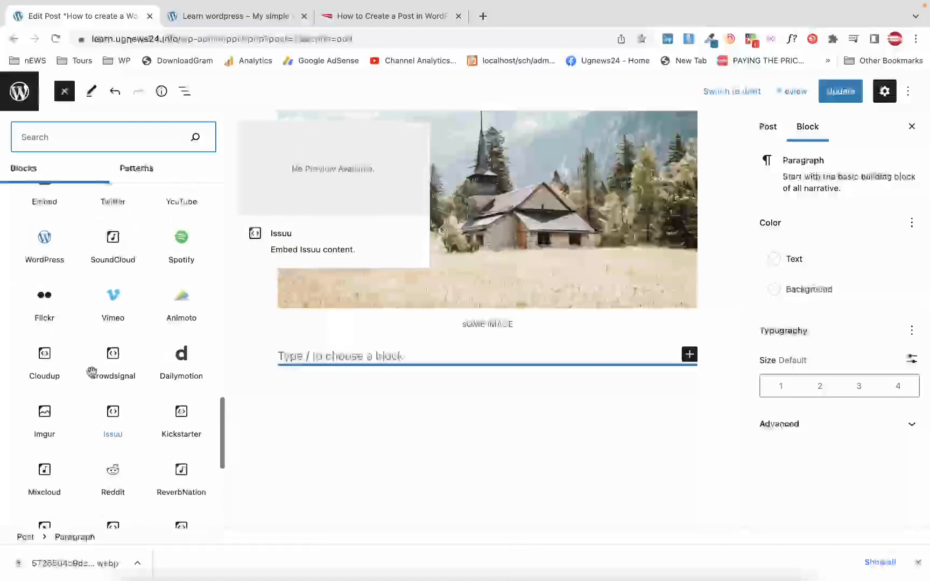
click(178, 403)
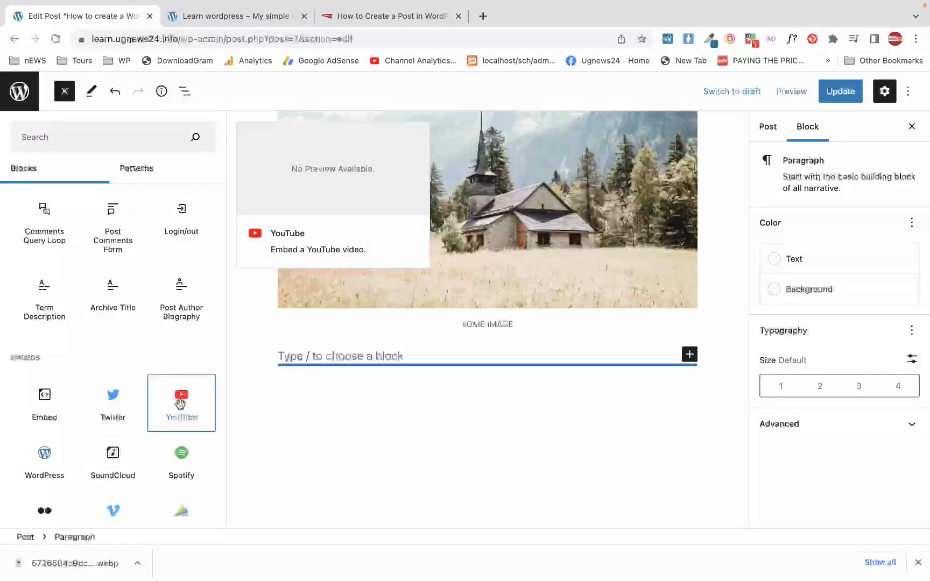
click(338, 426)
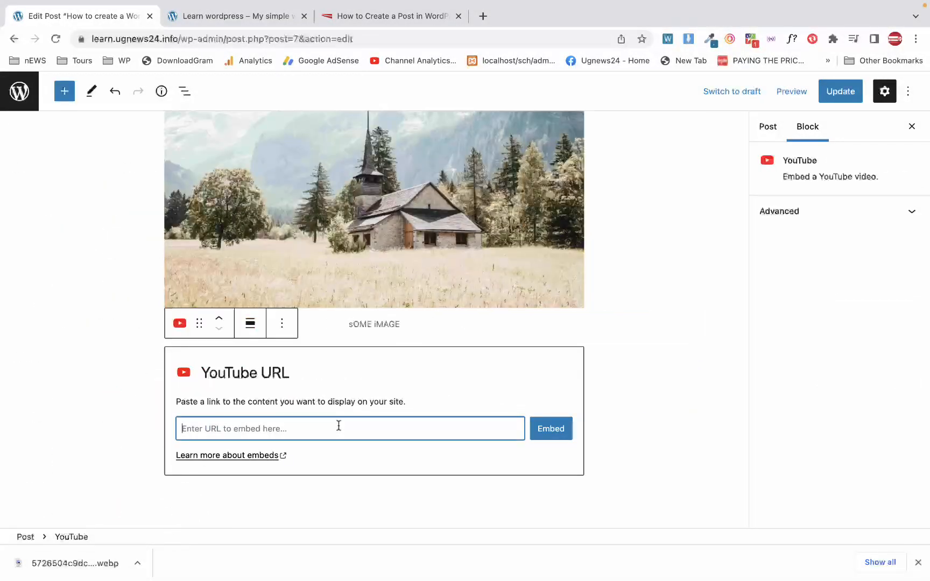
Step: Switch to the InMotion Hosting article and copy its title "How to Create a Post in WordPress"
click(352, 17)
click(363, 36)
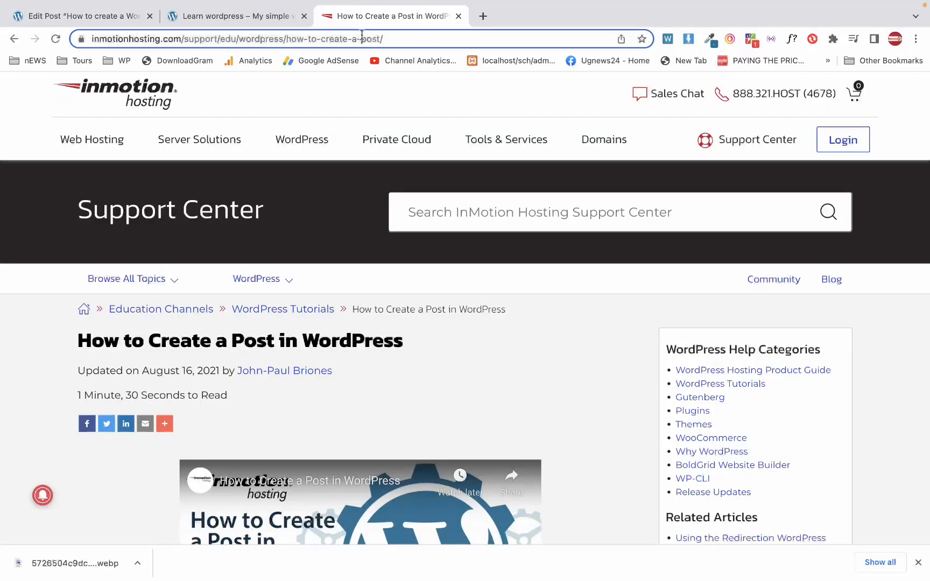
triple_click(132, 340)
key(super+c)
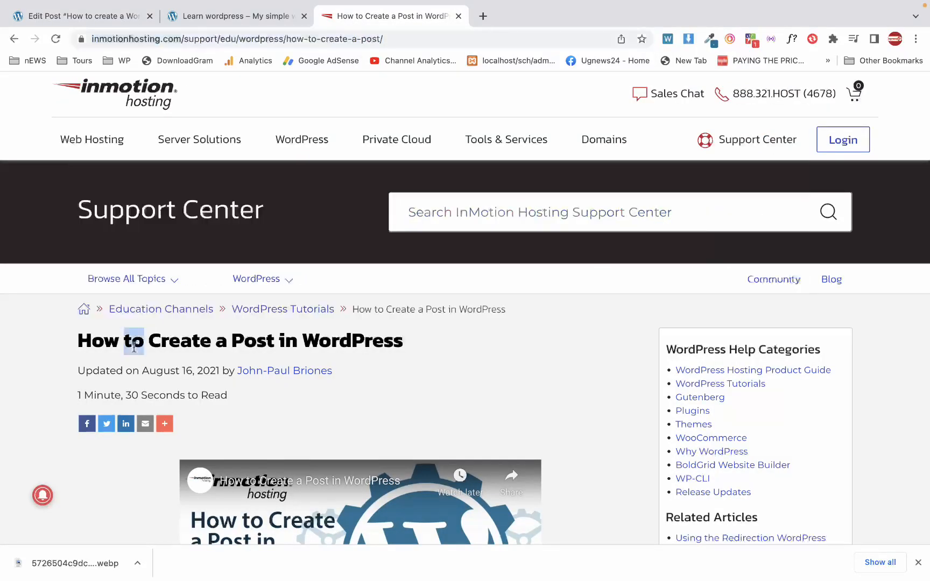
Step: Go to youtube.com and search for the copied title "How to Create a Post in WordPress"
click(252, 39)
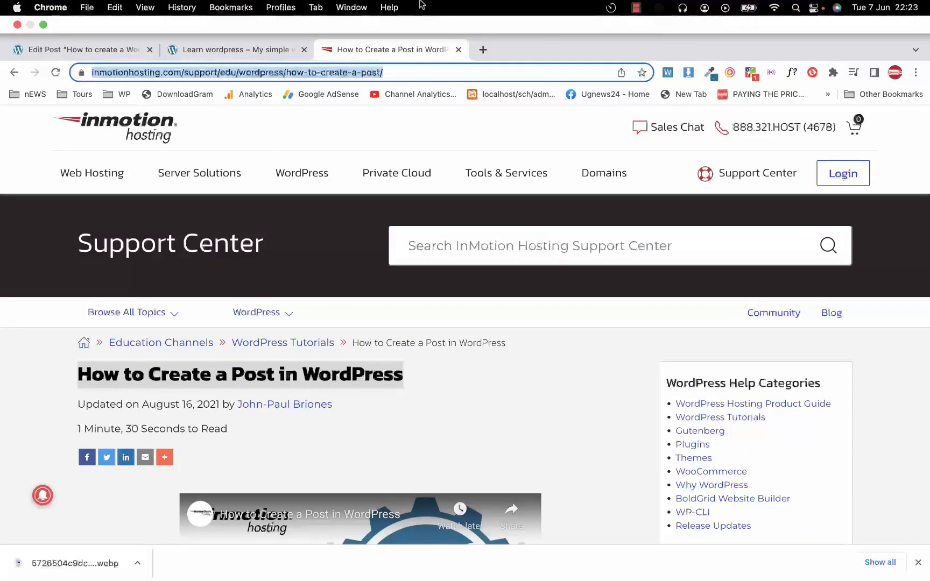
text(youtube.com)
key(Return)
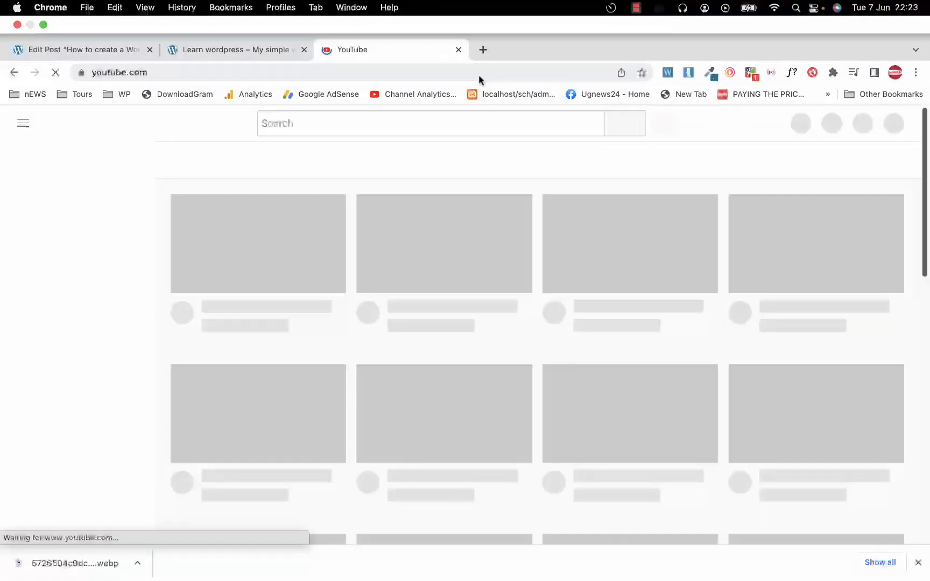
click(417, 115)
key(super+v)
key(Return)
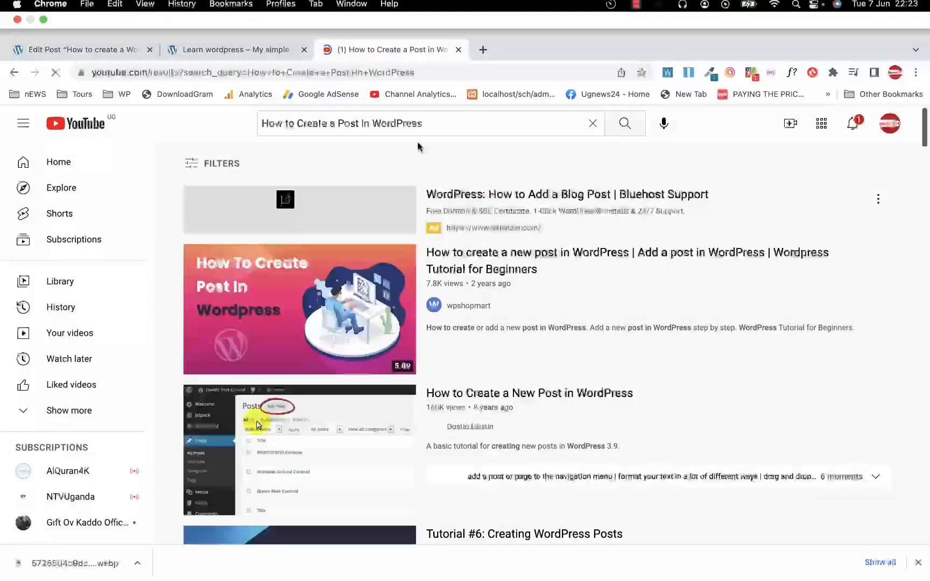
Step: Open the 4:09 video "How to Create a New Post in WordPress" from the search results and copy its web address
scroll(423, 233, down, 2)
scroll(423, 230, down, 2)
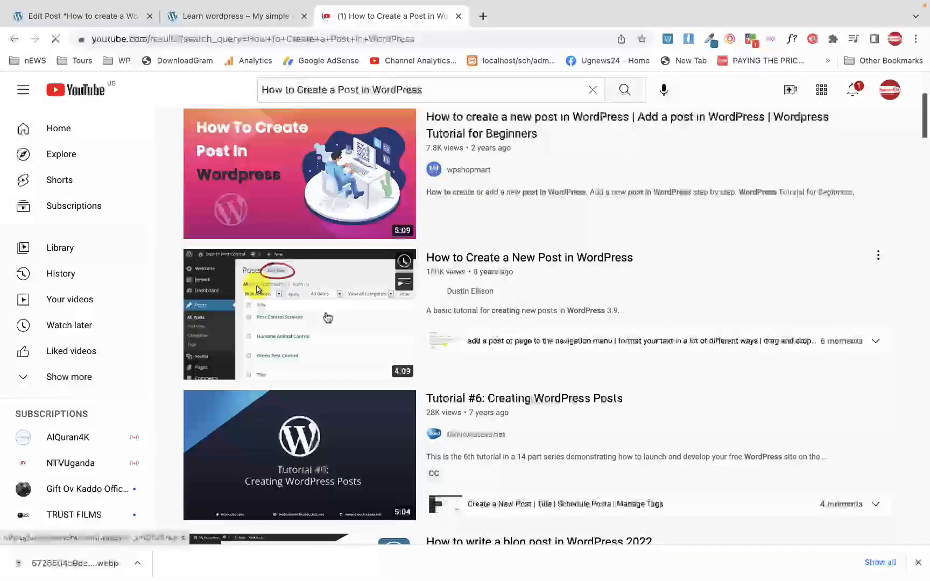
click(326, 312)
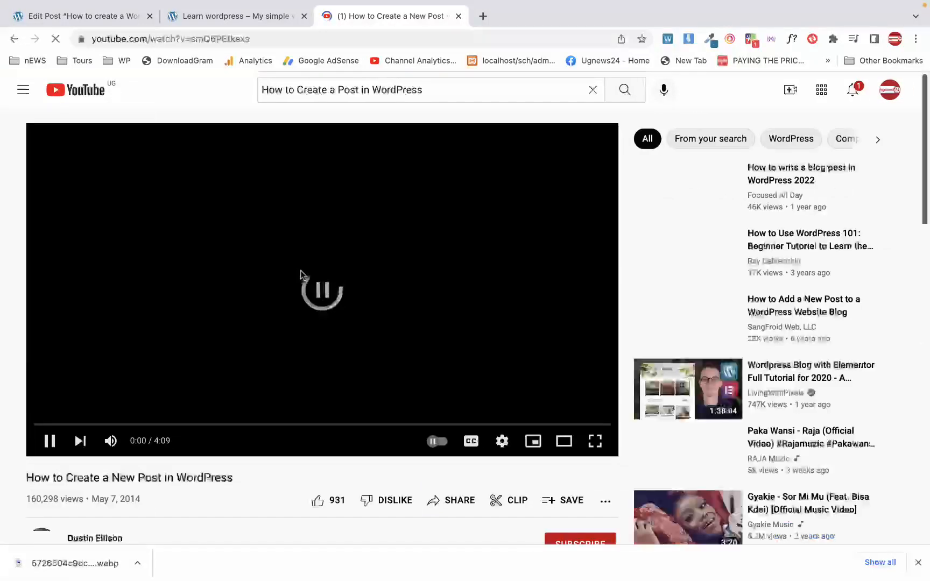
click(249, 38)
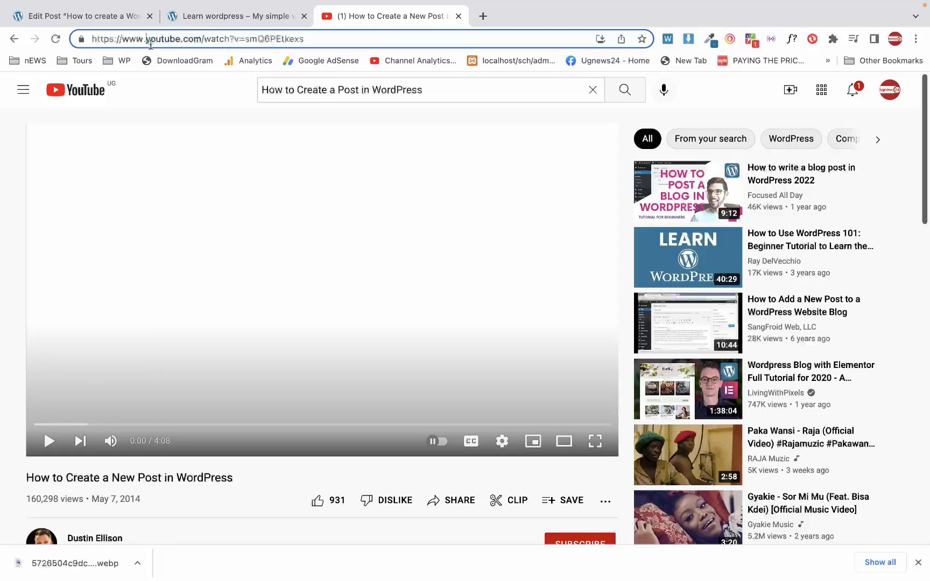
click(107, 16)
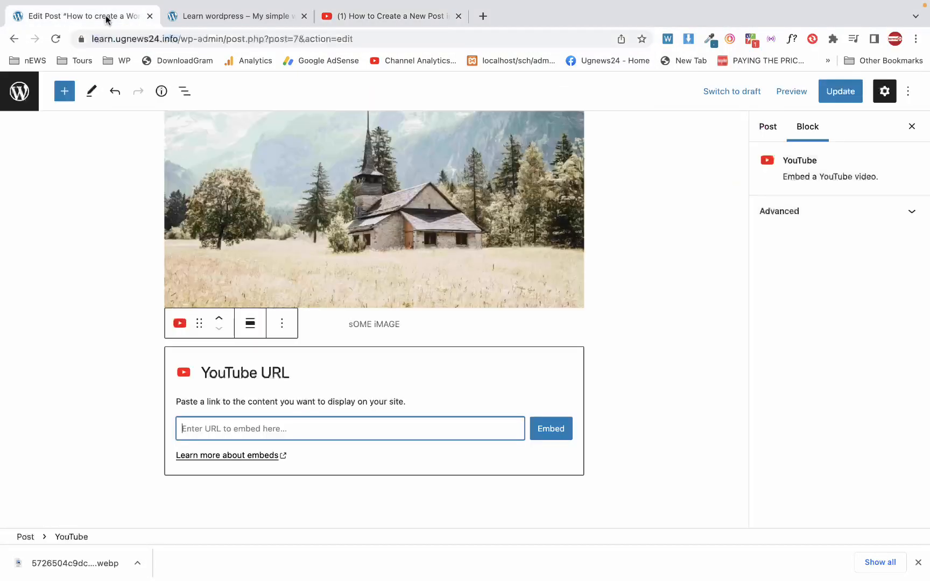
text(https://www.youtube.com/watch?v=smQ6PEtkexs)
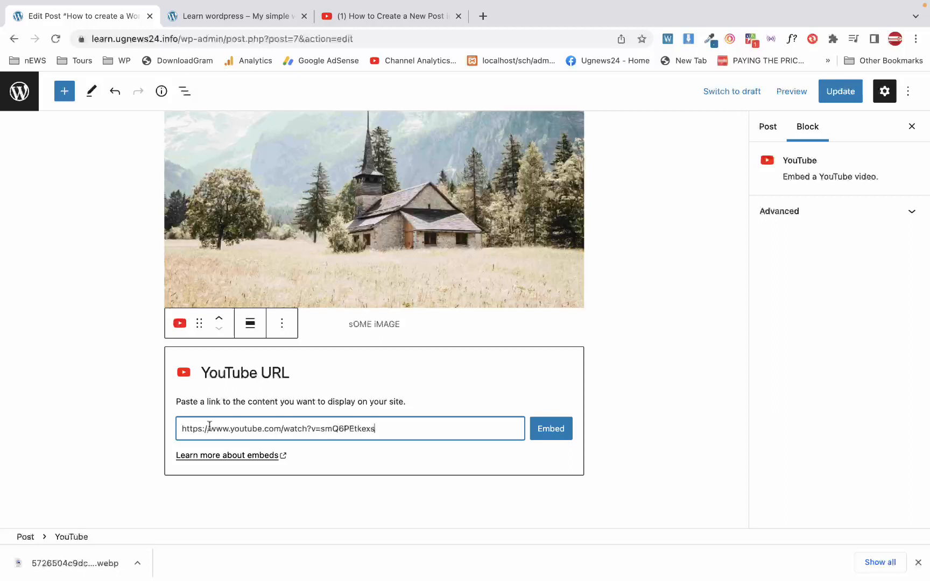
click(560, 431)
scroll(560, 435, down, 3)
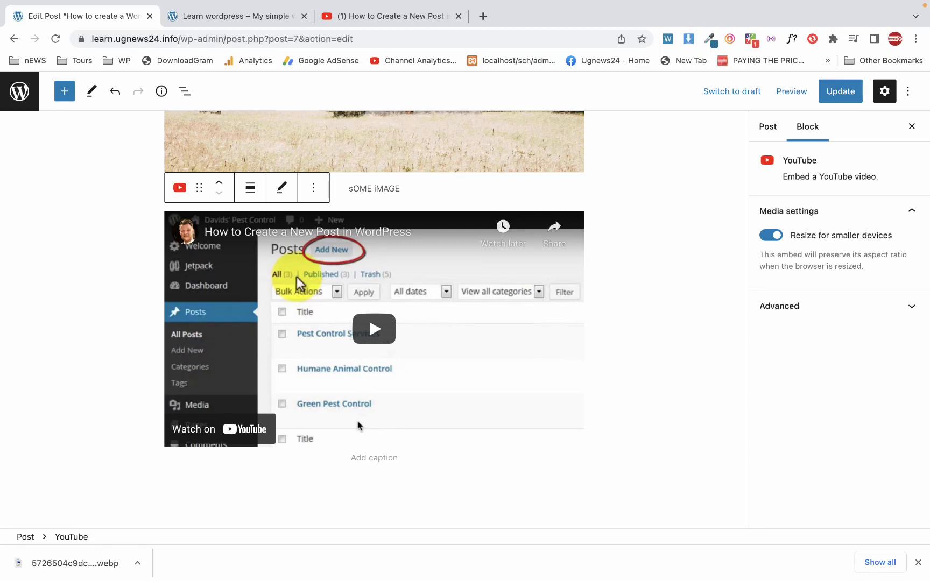
scroll(357, 423, down, 2)
scroll(357, 422, up, 10)
scroll(358, 425, up, 8)
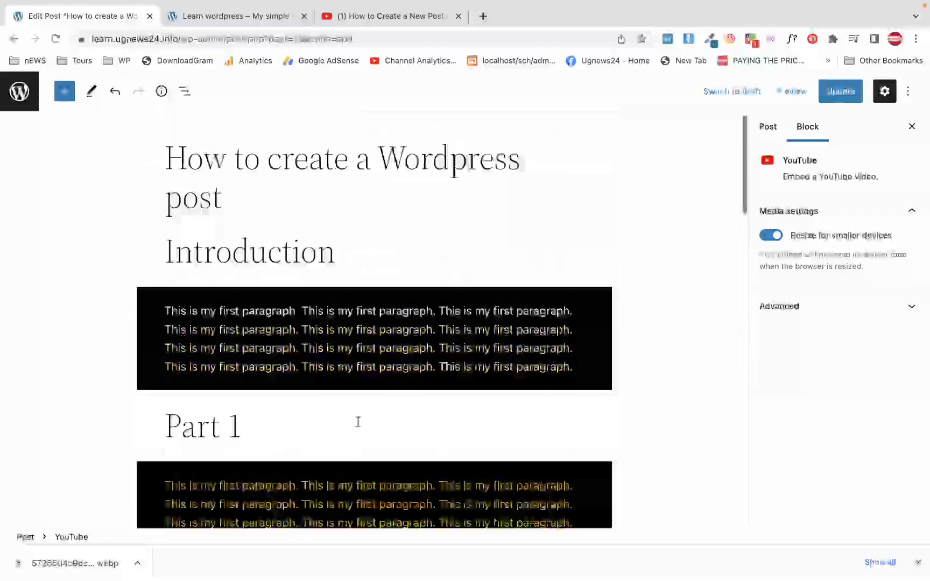
scroll(361, 424, down, 15)
scroll(363, 423, down, 3)
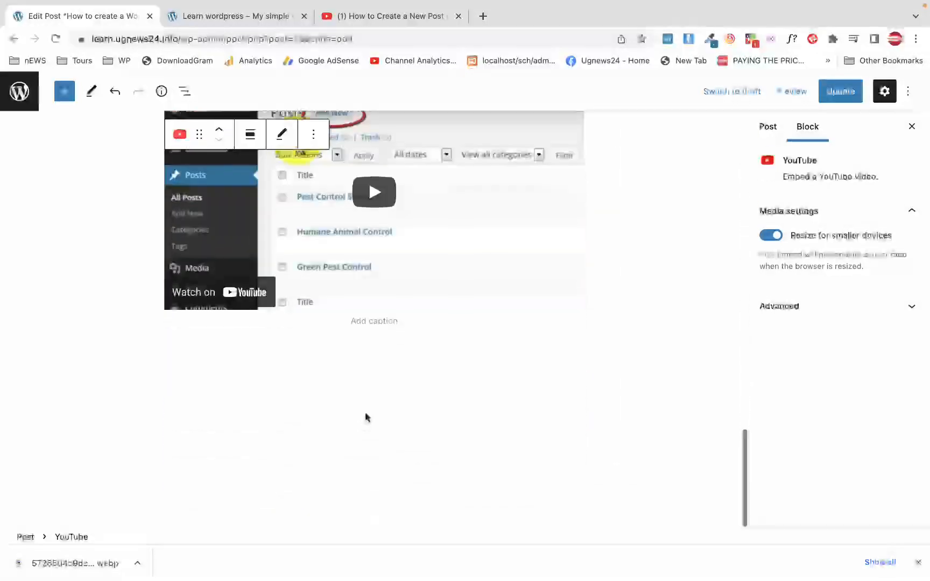
click(467, 384)
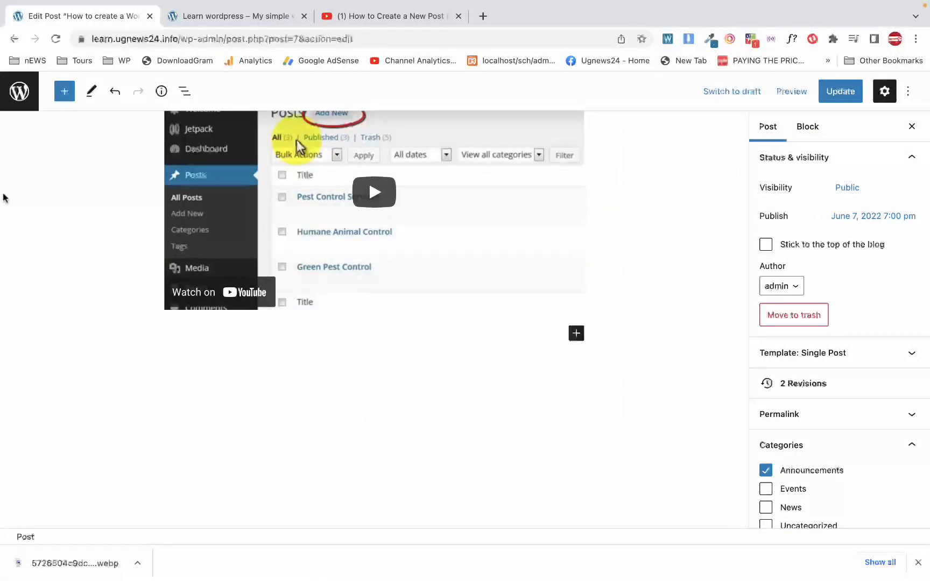
Step: Browse the full block library, from the text and media blocks through widgets and theme blocks to the embeds
click(64, 92)
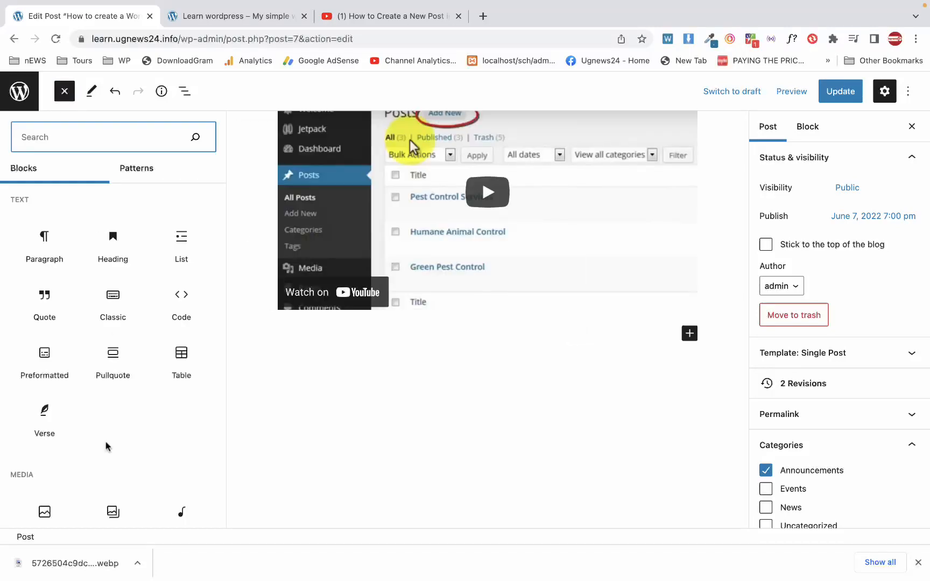
scroll(106, 445, down, 8)
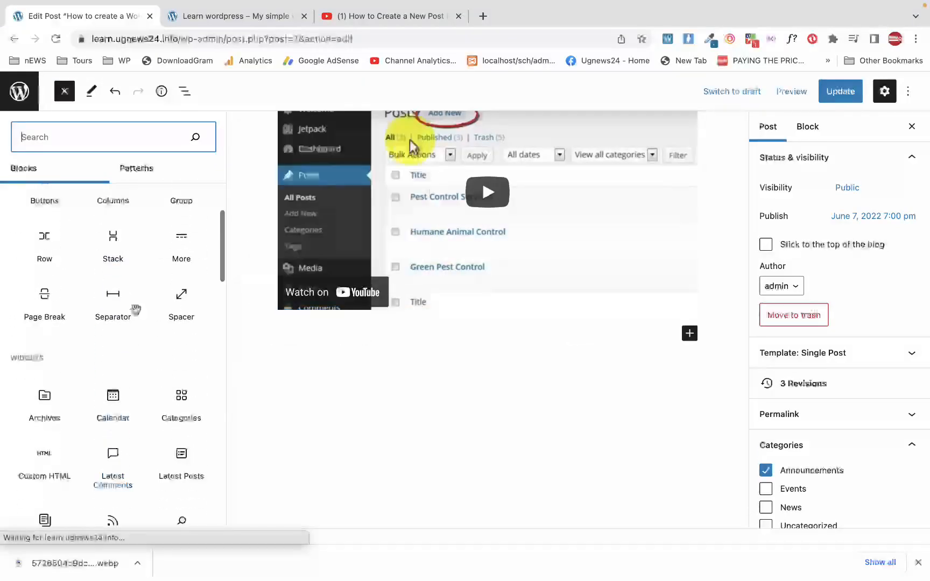
scroll(102, 386, down, 5)
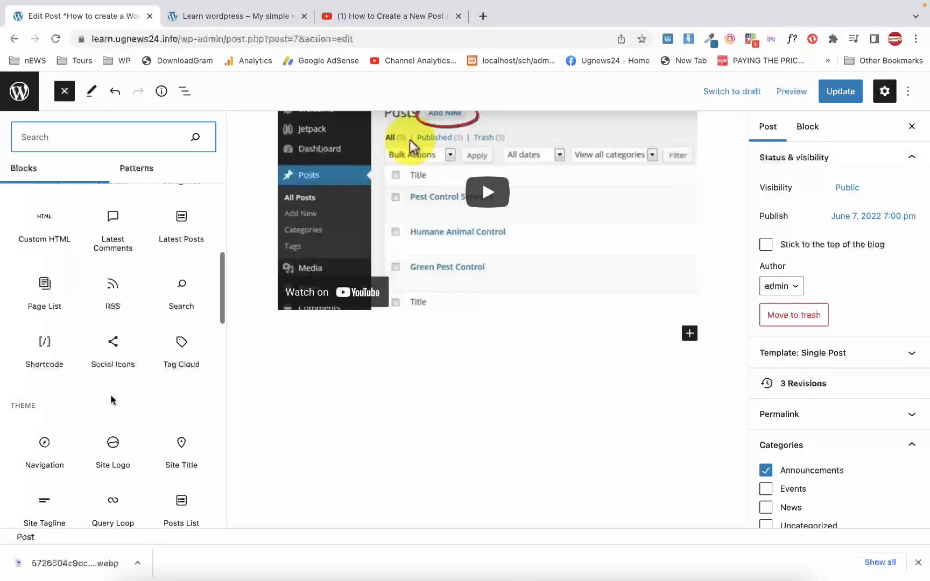
scroll(119, 409, down, 4)
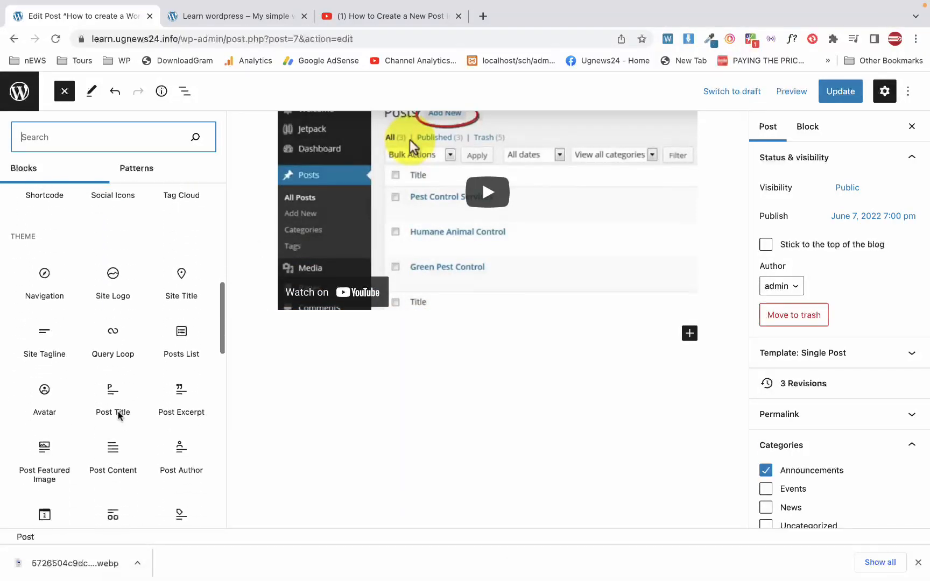
scroll(75, 395, down, 11)
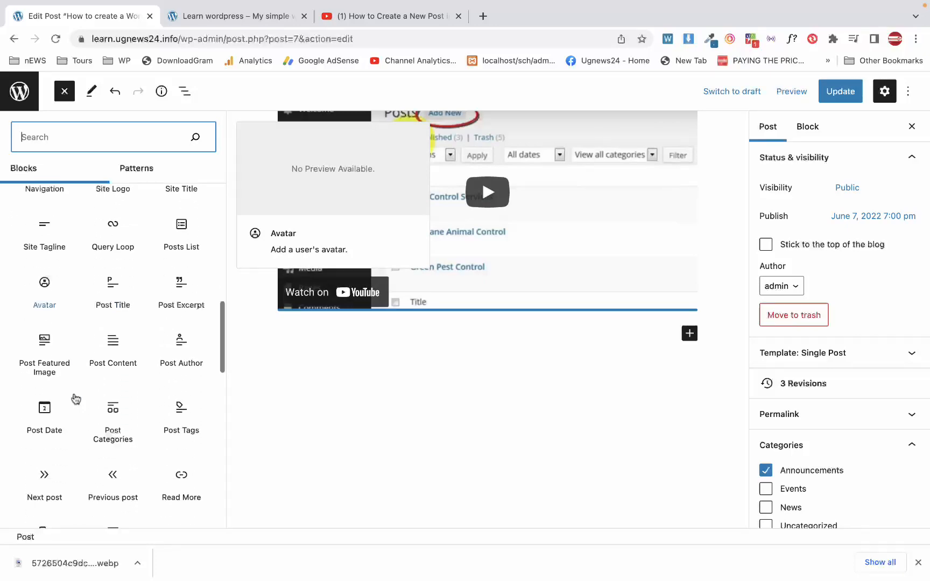
scroll(75, 395, down, 5)
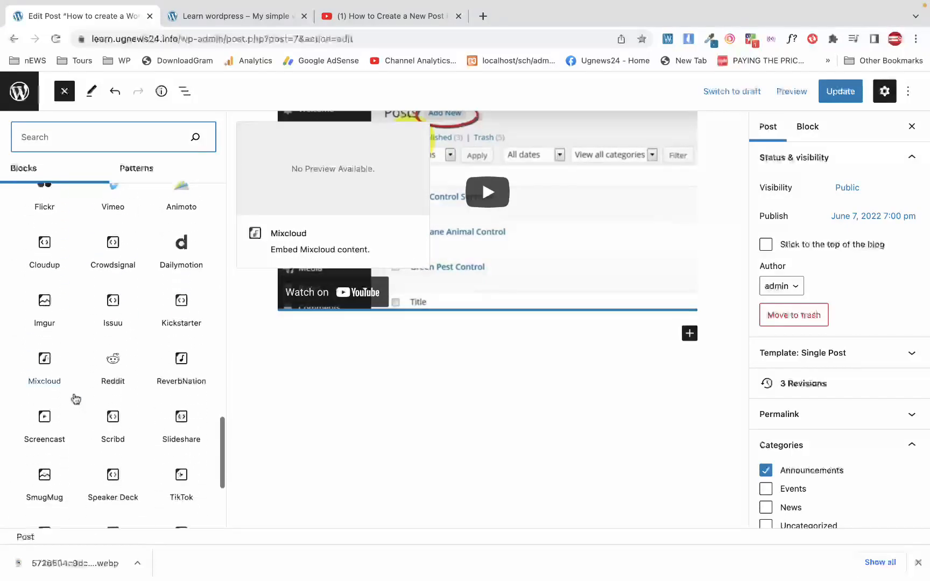
scroll(115, 329, up, 9)
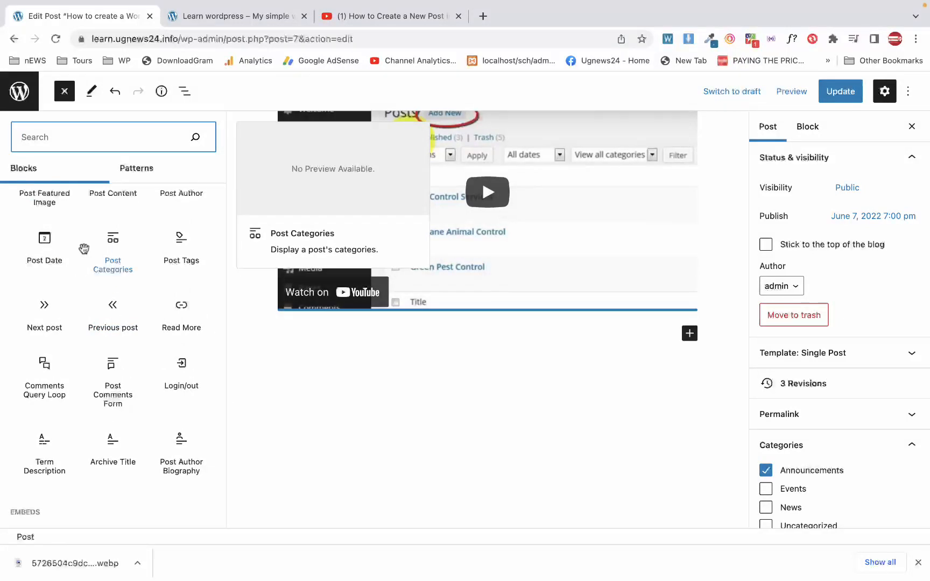
scroll(85, 250, up, 15)
Step: Update the post to save its new content and request its published view
scroll(83, 248, down, 3)
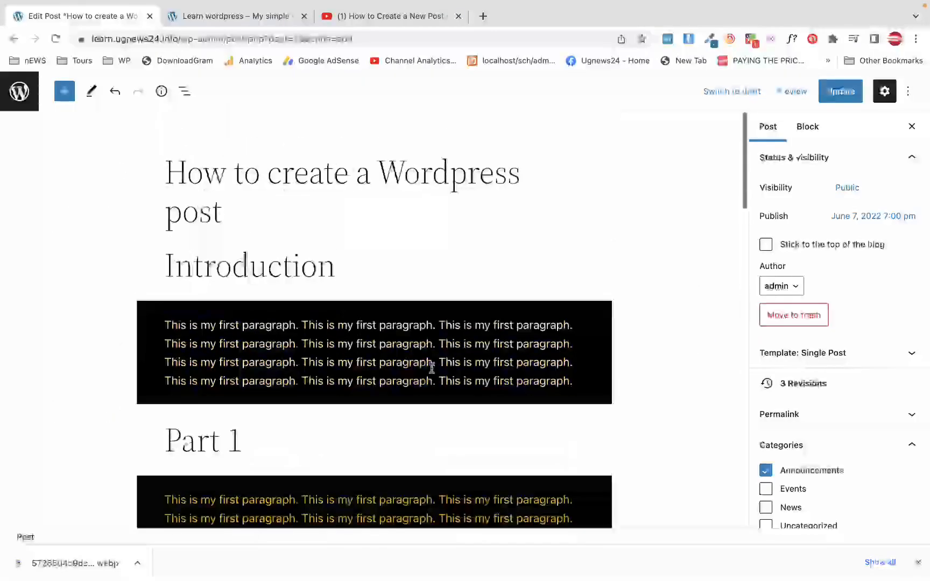
click(843, 91)
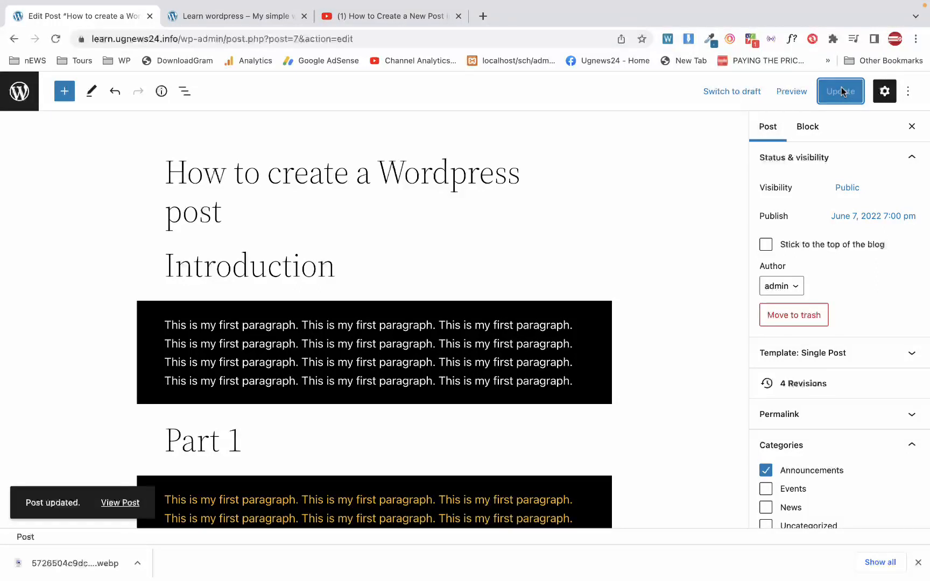
click(120, 501)
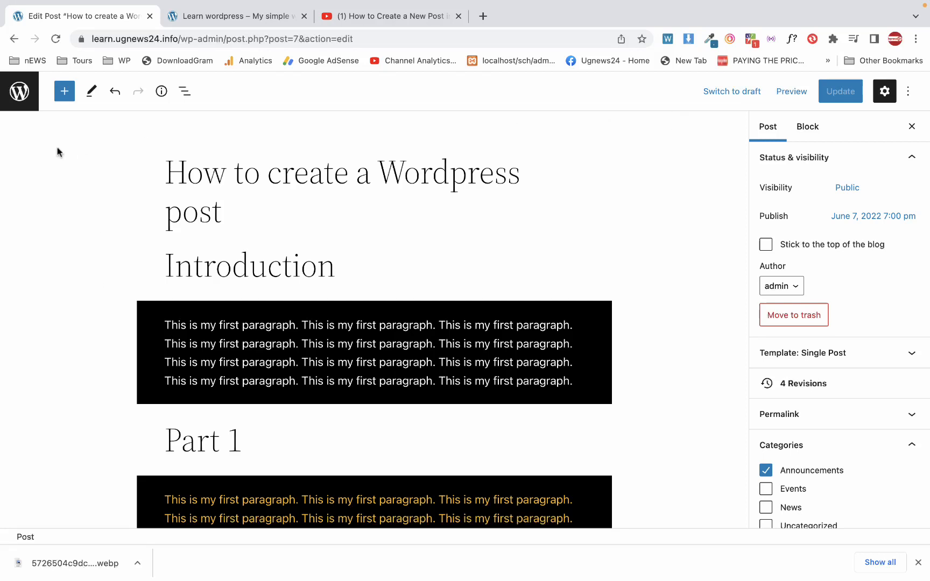
Step: Leave the editor, visit the live site and open the post "How to create a WordPress post" from the home page
click(21, 92)
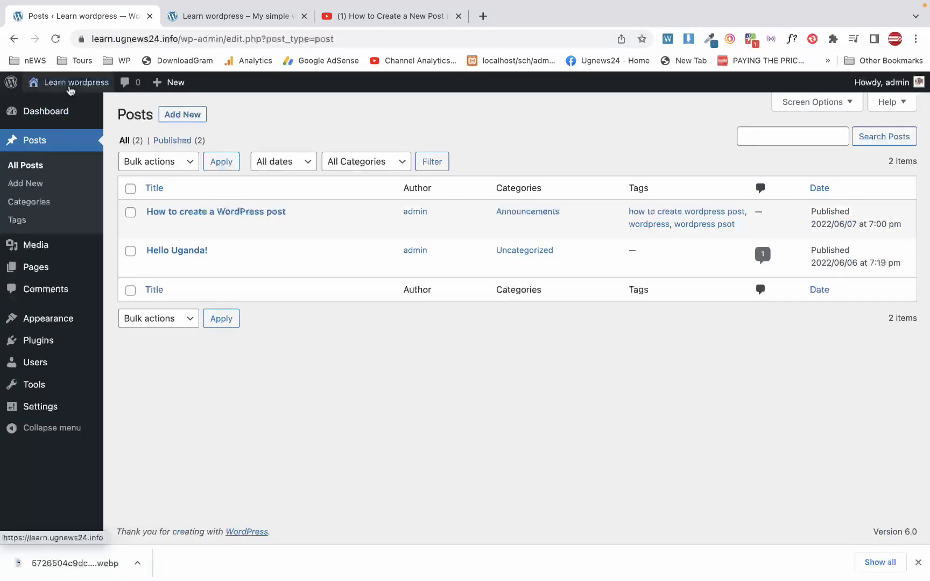
click(70, 89)
scroll(517, 299, down, 10)
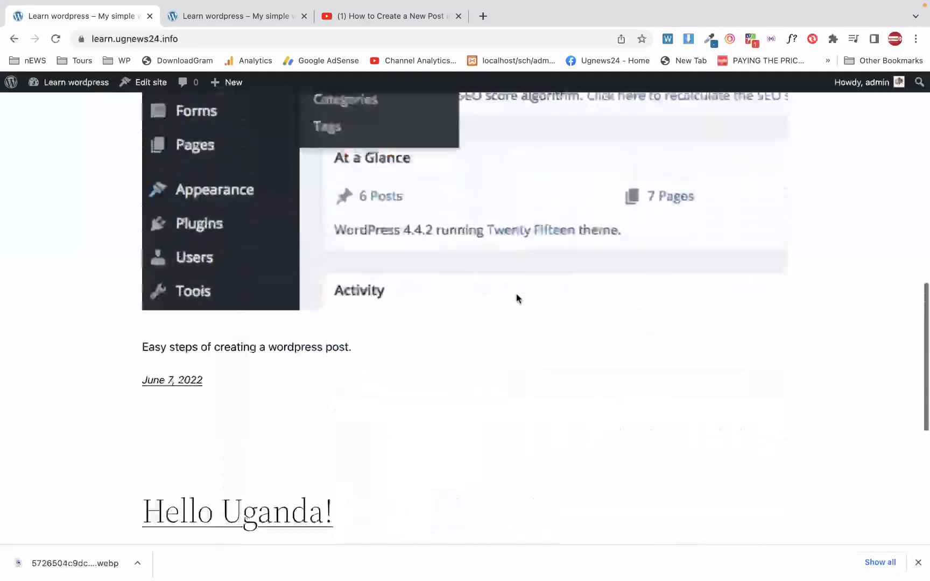
scroll(517, 299, up, 6)
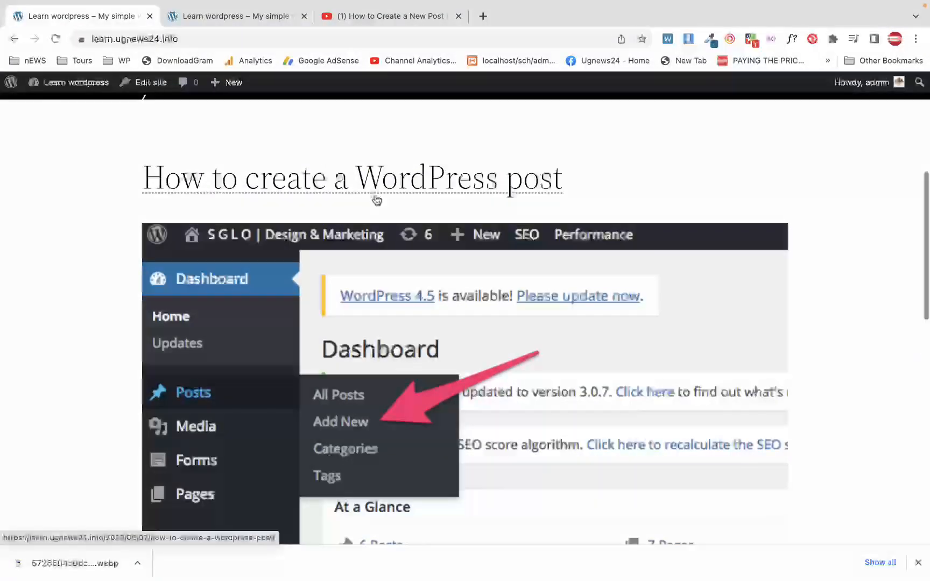
scroll(374, 357, down, 3)
click(377, 359)
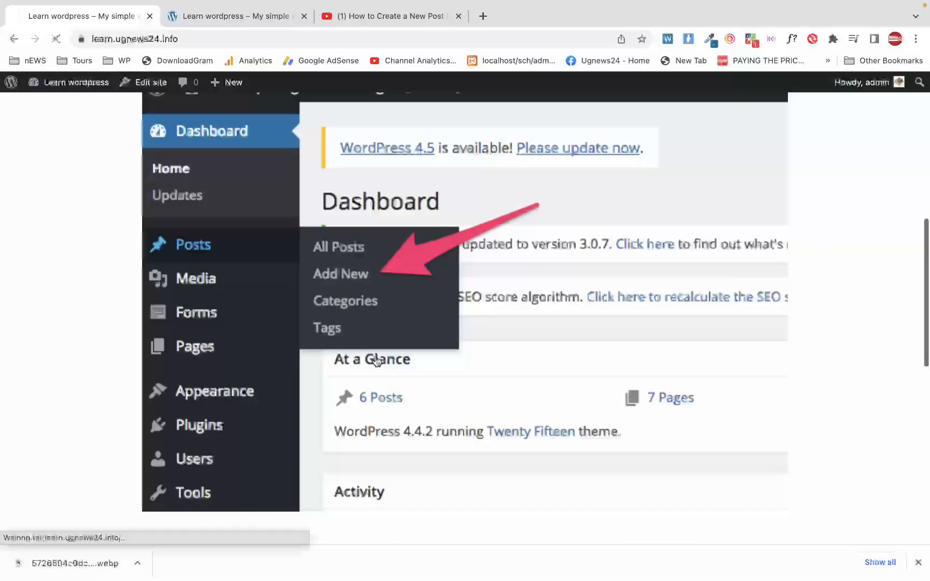
Step: Examine the published post from its title and featured image down to the embedded video, category and tags
scroll(377, 361, down, 8)
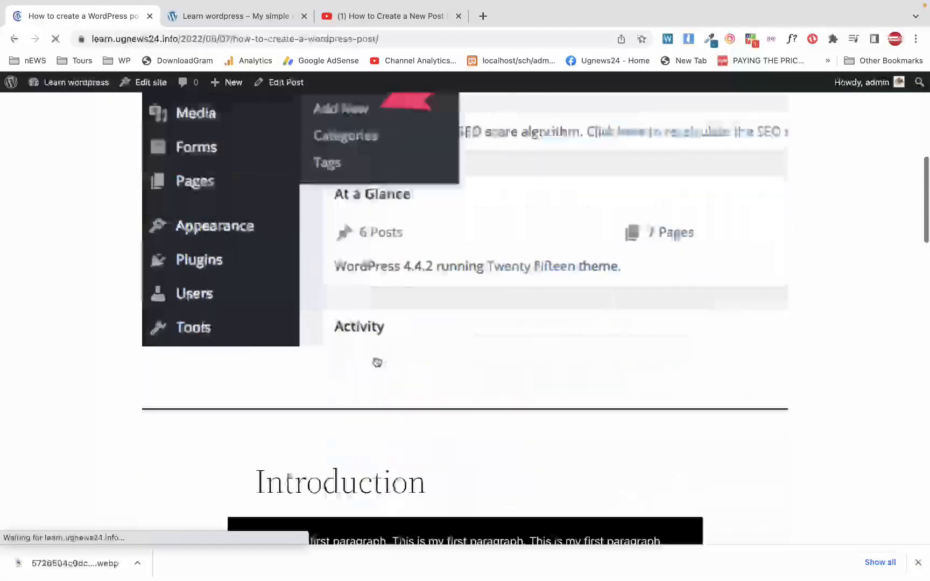
scroll(377, 361, down, 6)
scroll(377, 362, up, 3)
scroll(376, 361, down, 2)
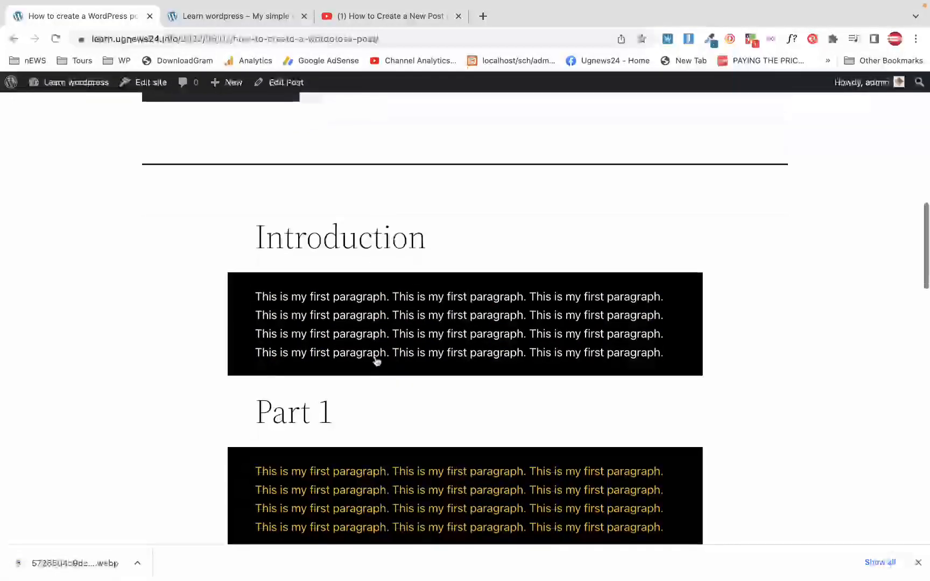
scroll(376, 361, down, 15)
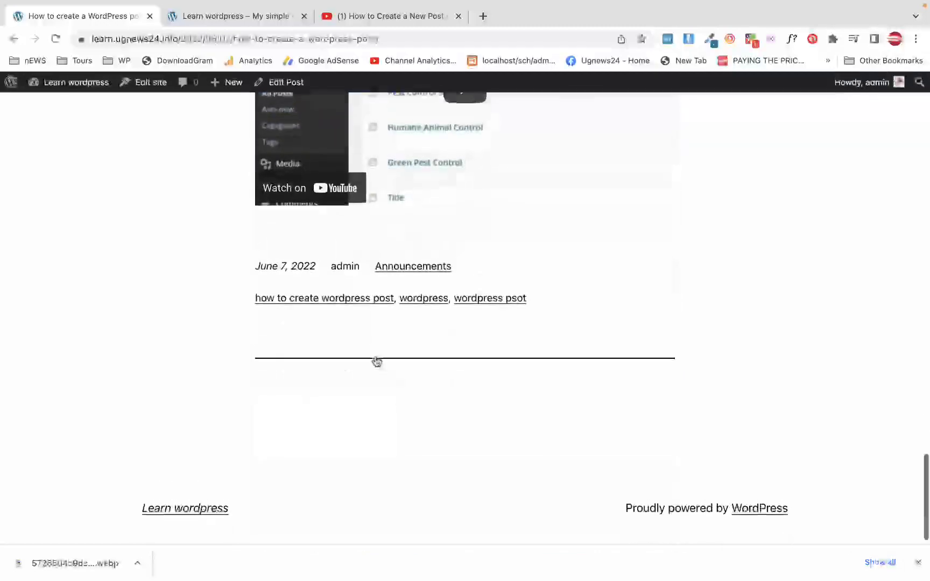
scroll(377, 360, up, 20)
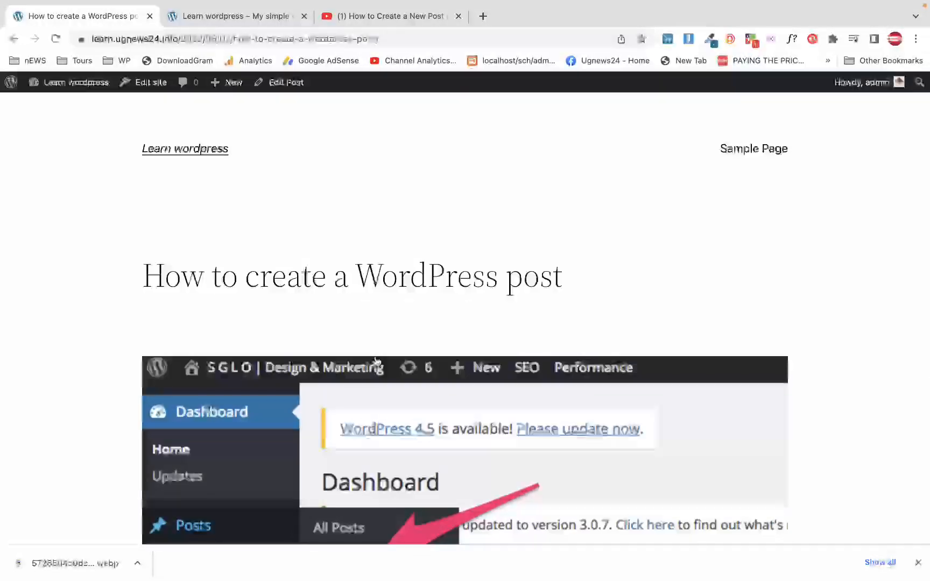
scroll(375, 362, down, 6)
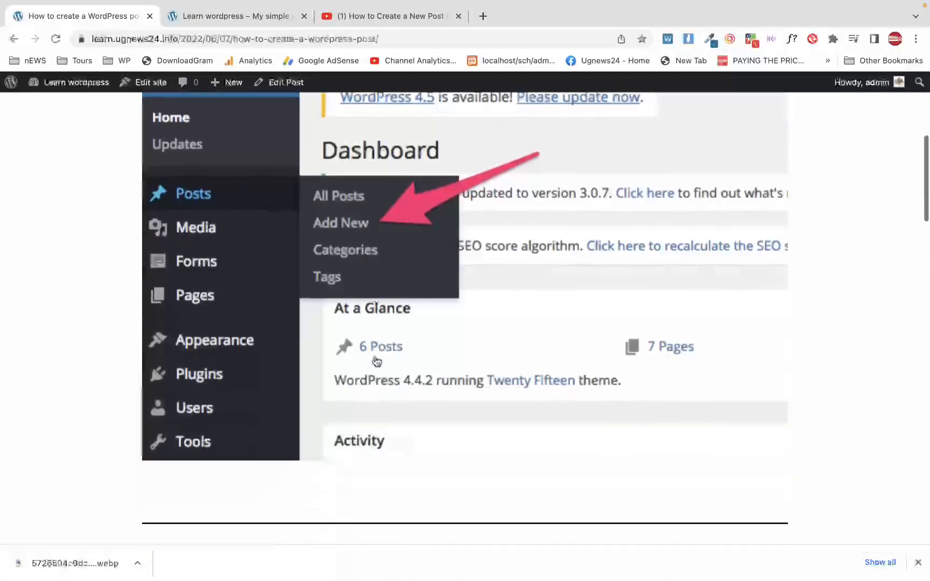
scroll(376, 362, down, 10)
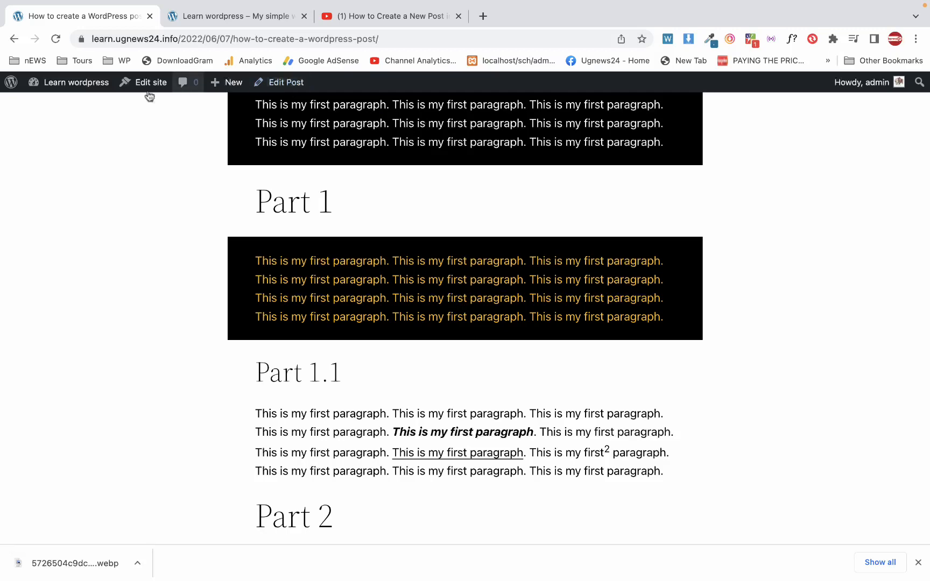
Step: Return to the site's admin dashboard and open the list of all posts
click(91, 85)
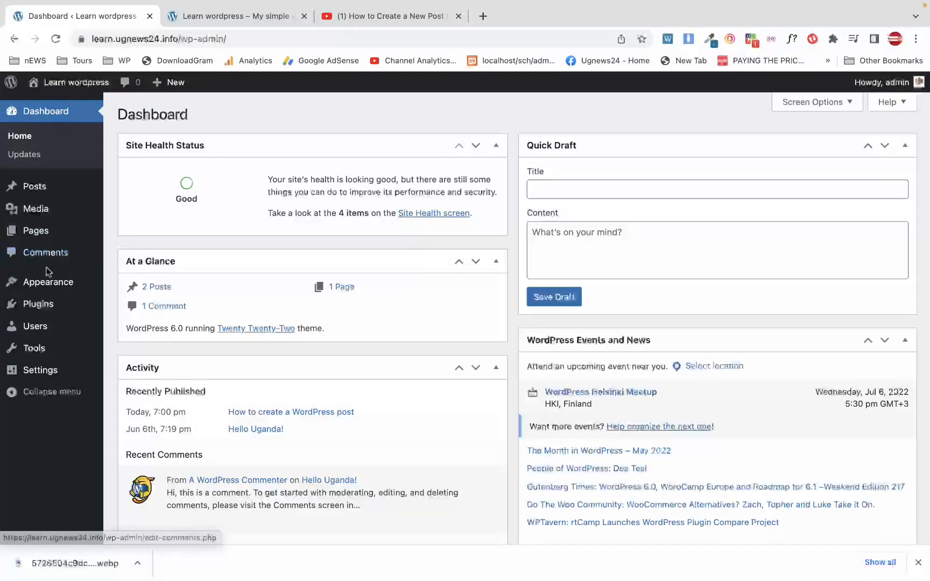
mouse_move(41, 202)
click(13, 190)
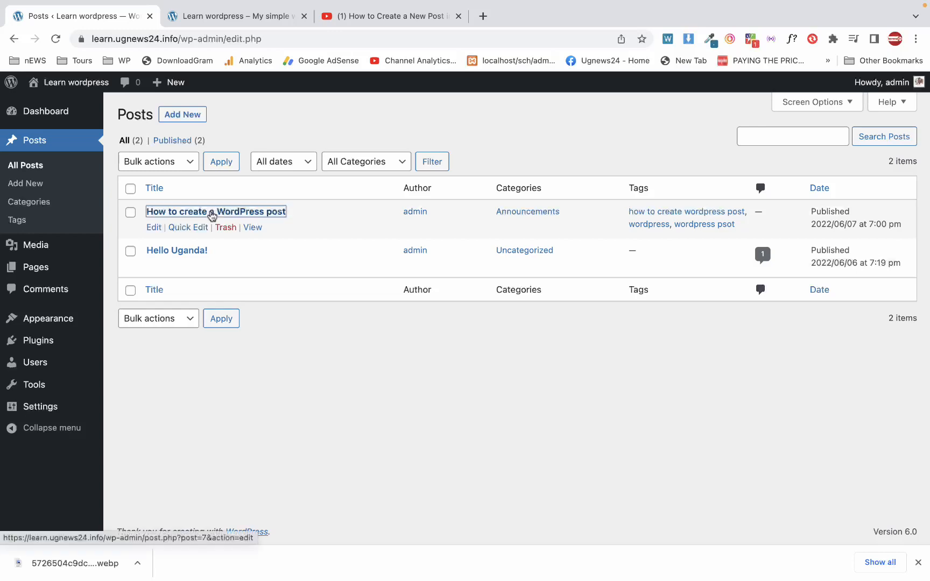
Step: Open the post "How to create a WordPress post" to view its editor settings and return to the posts list
click(216, 211)
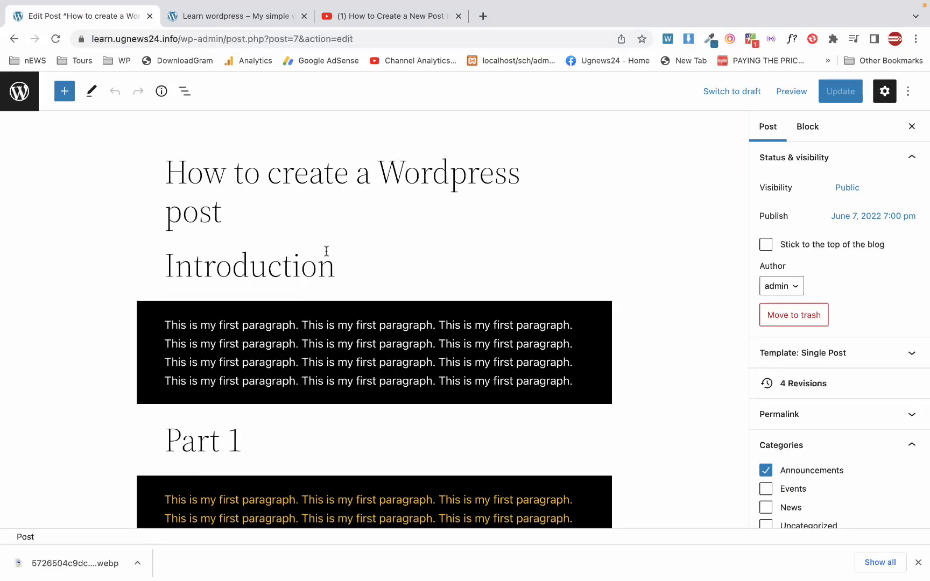
click(783, 324)
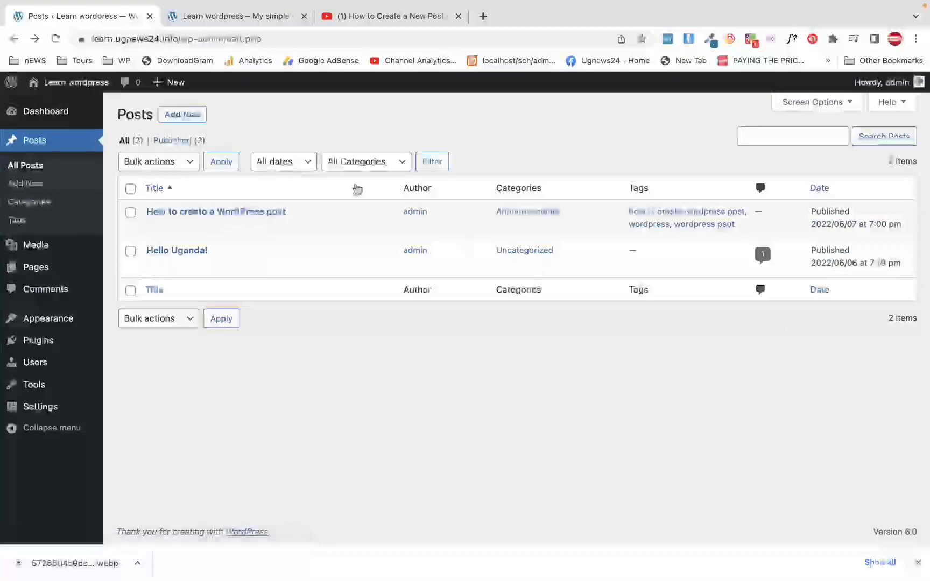
click(73, 151)
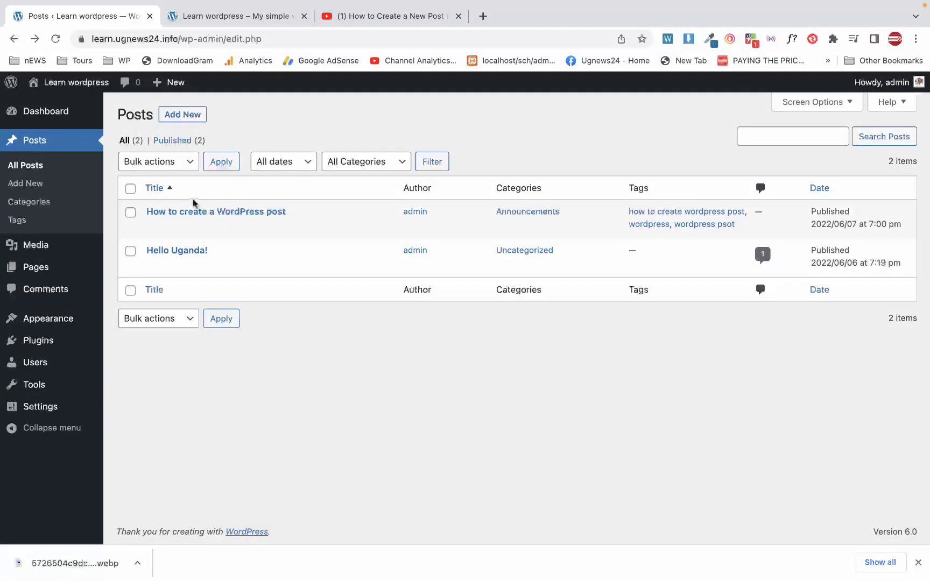
mouse_move(206, 218)
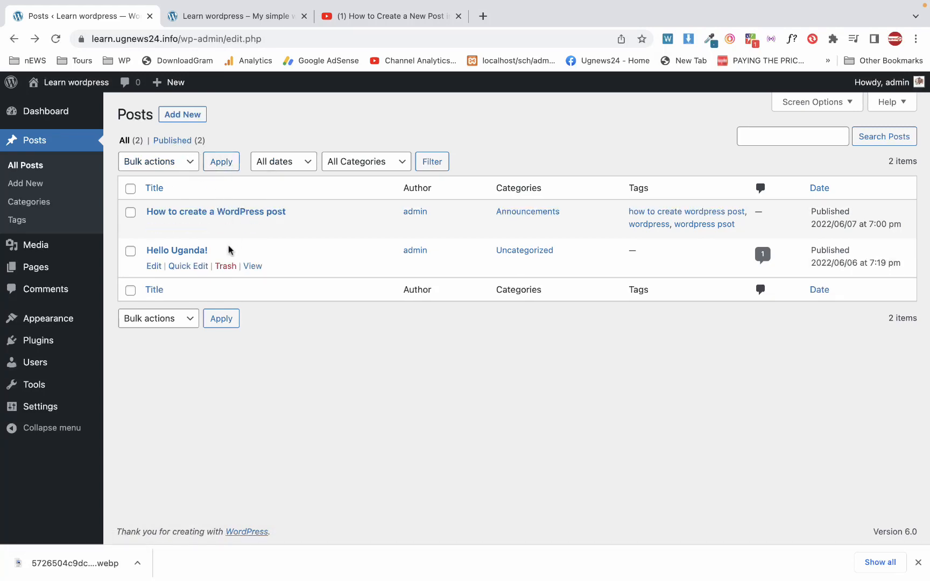
Step: Move the post "Hello Uganda!" to the trash, checking the trashed posts before returning to the list of all posts
click(224, 267)
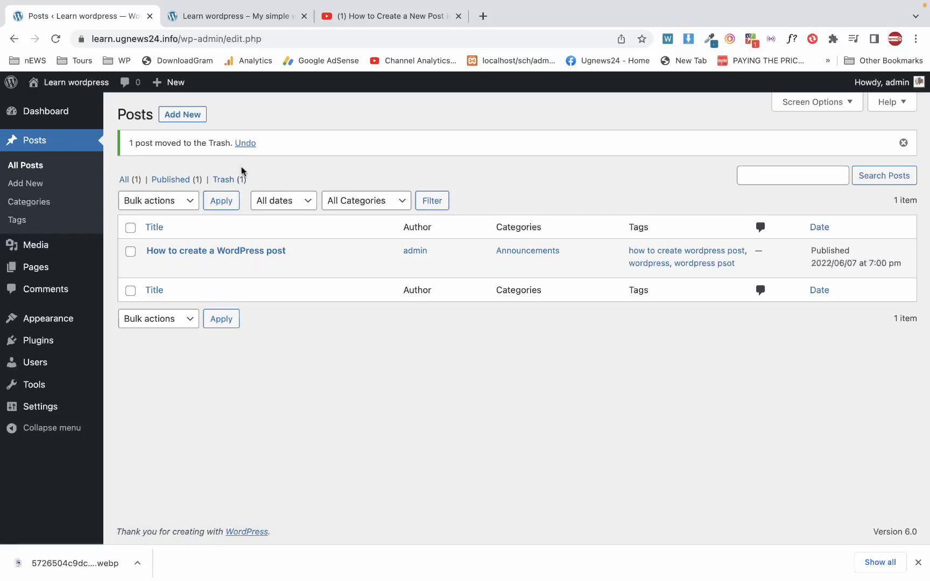
click(231, 182)
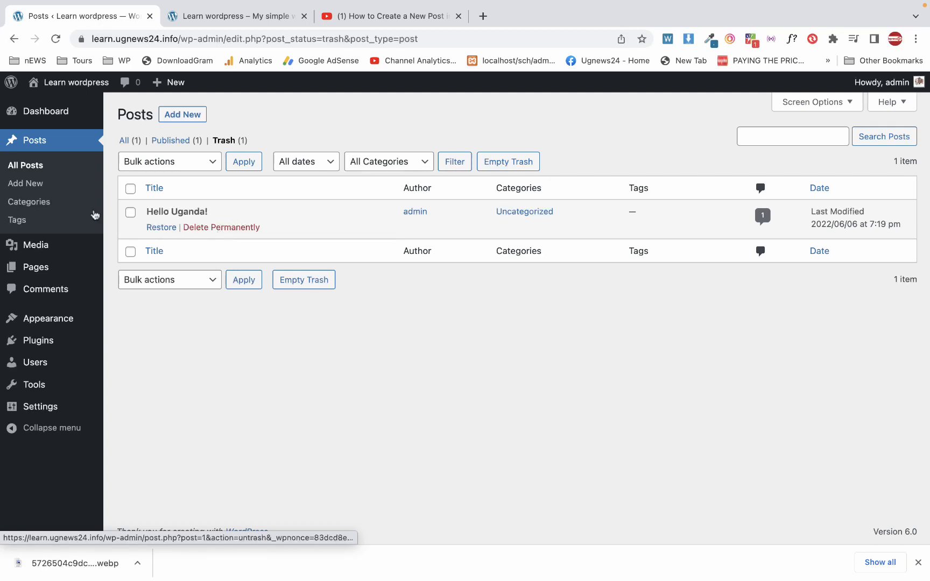
click(26, 165)
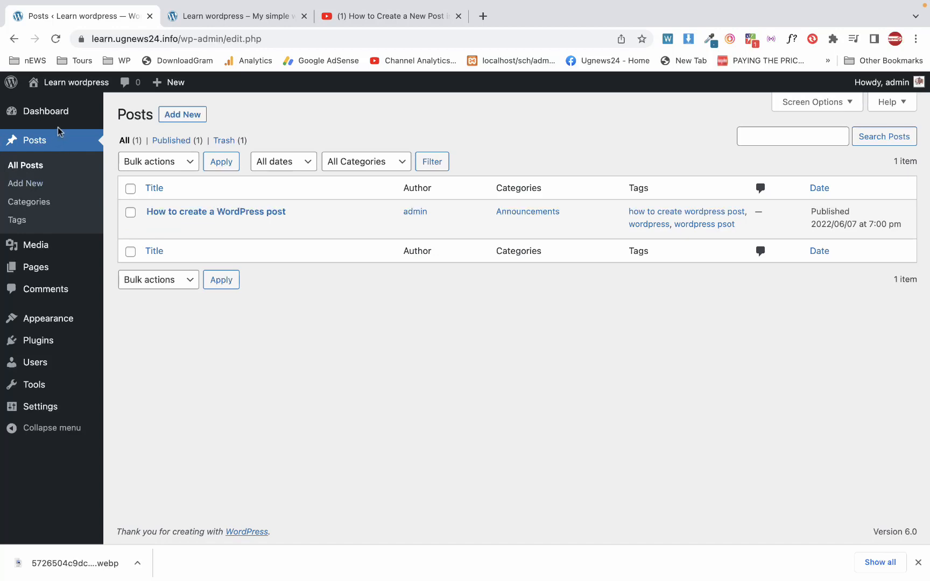
Step: Visit the live site, open the post "How to create a WordPress post" from the home page and look through it
click(73, 83)
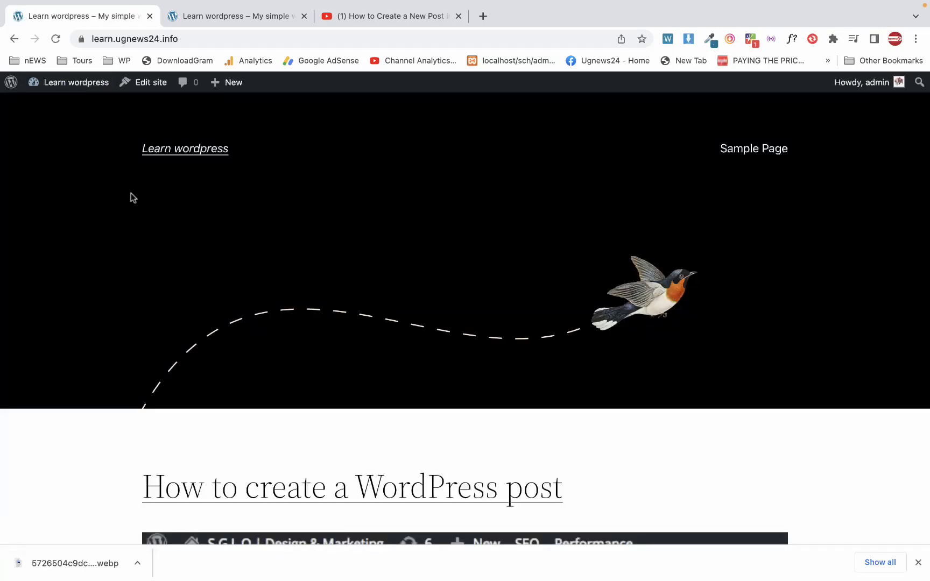
scroll(131, 193, down, 1)
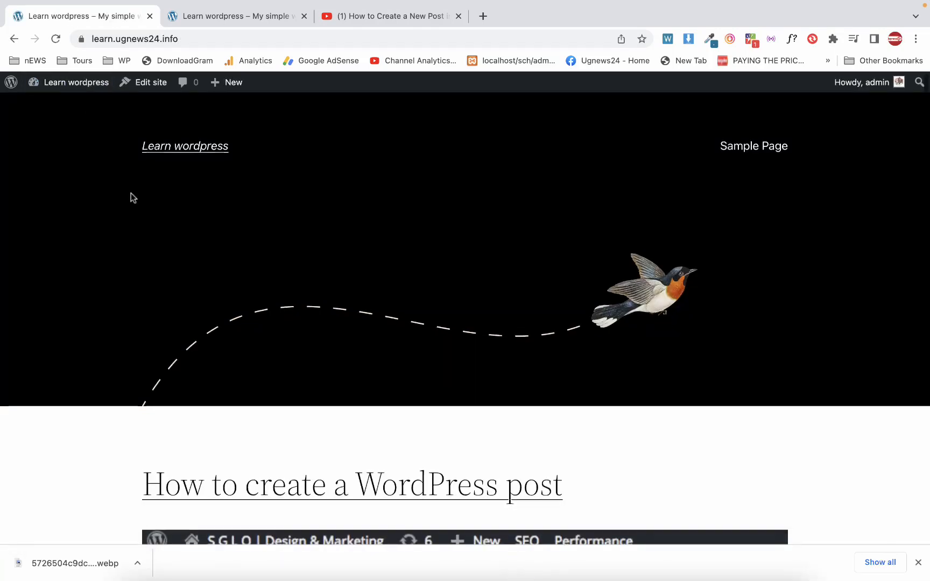
scroll(131, 193, down, 10)
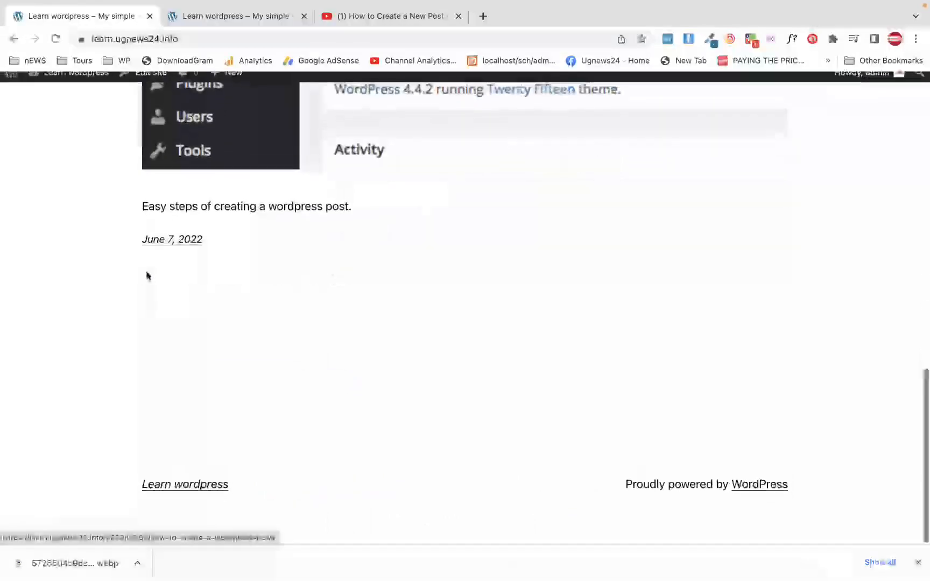
scroll(145, 271, up, 4)
scroll(148, 277, up, 3)
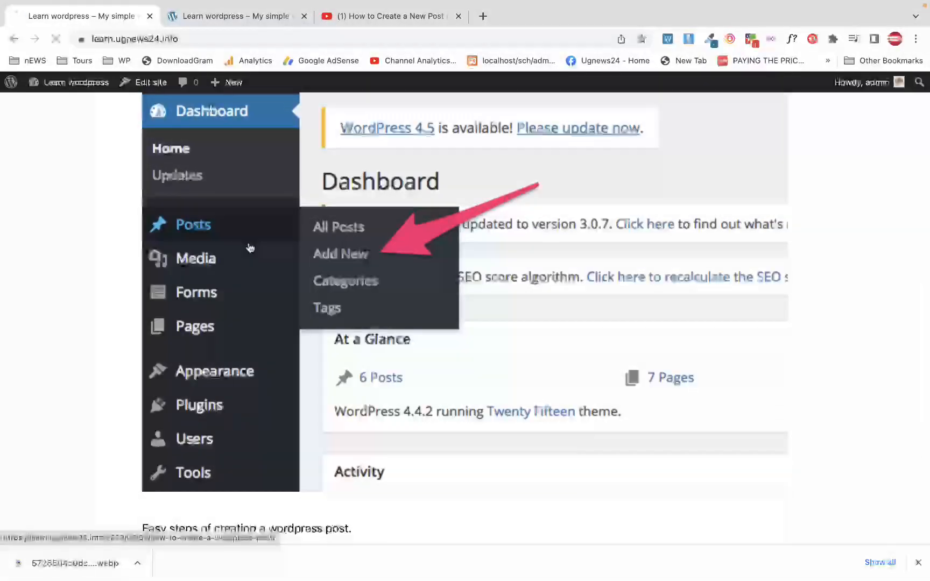
click(250, 247)
scroll(251, 247, down, 15)
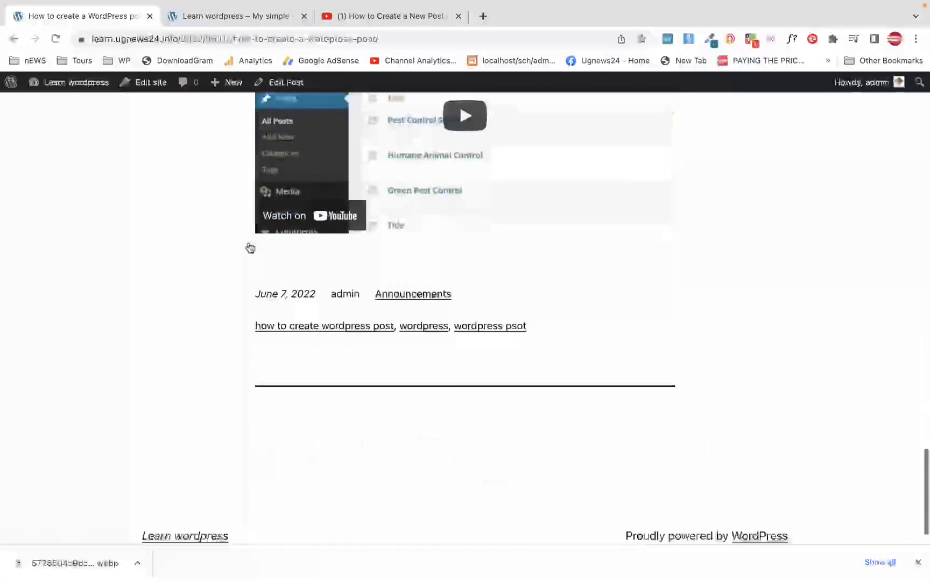
scroll(250, 247, up, 15)
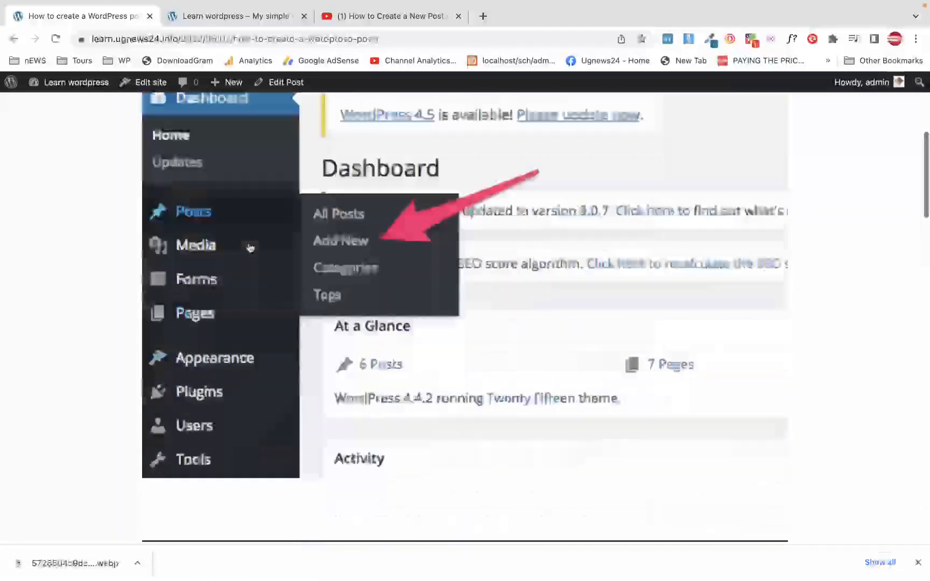
scroll(251, 247, down, 4)
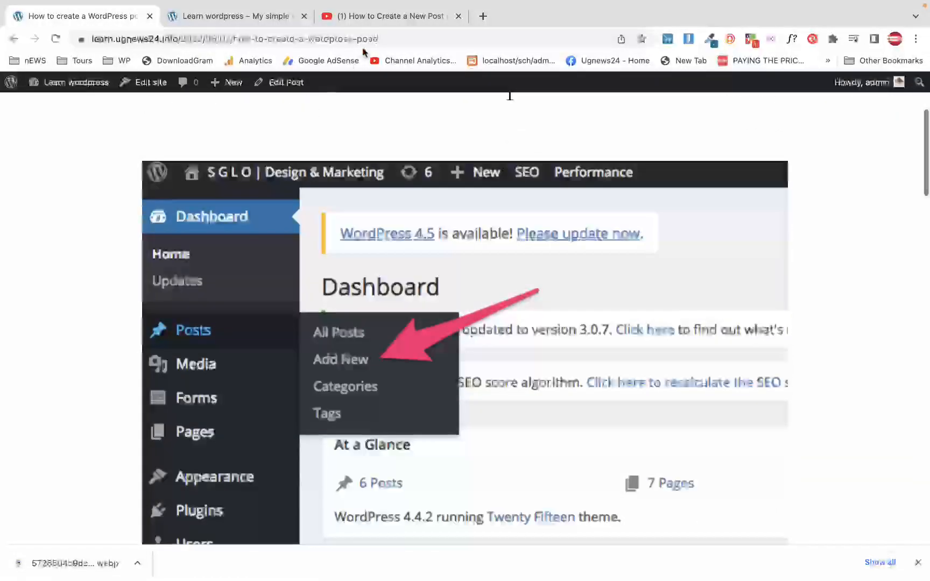
Step: Copy the published post's web address and paste it into a new tweet on twitter.com in a new browser tab
click(390, 33)
key(super+c)
mouse_move(5, 88)
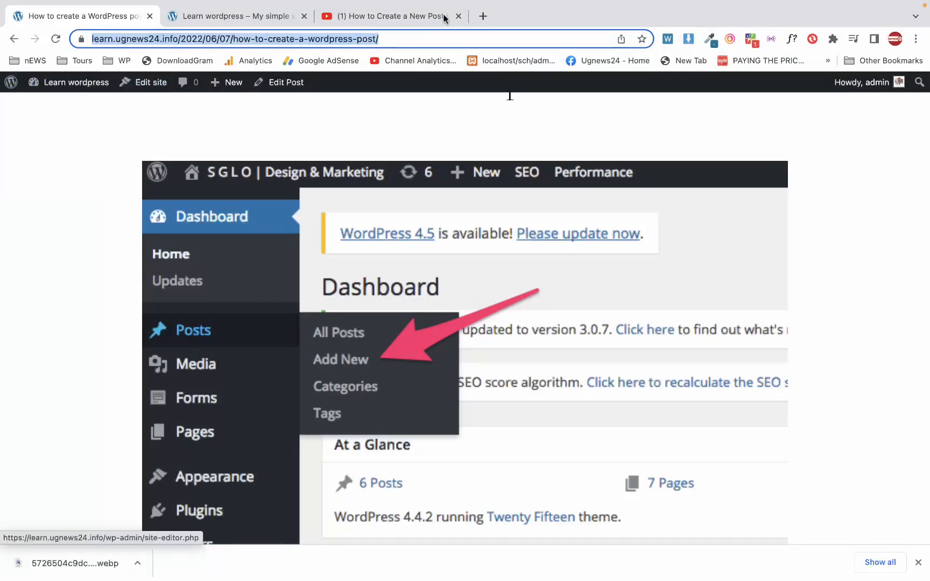
click(483, 16)
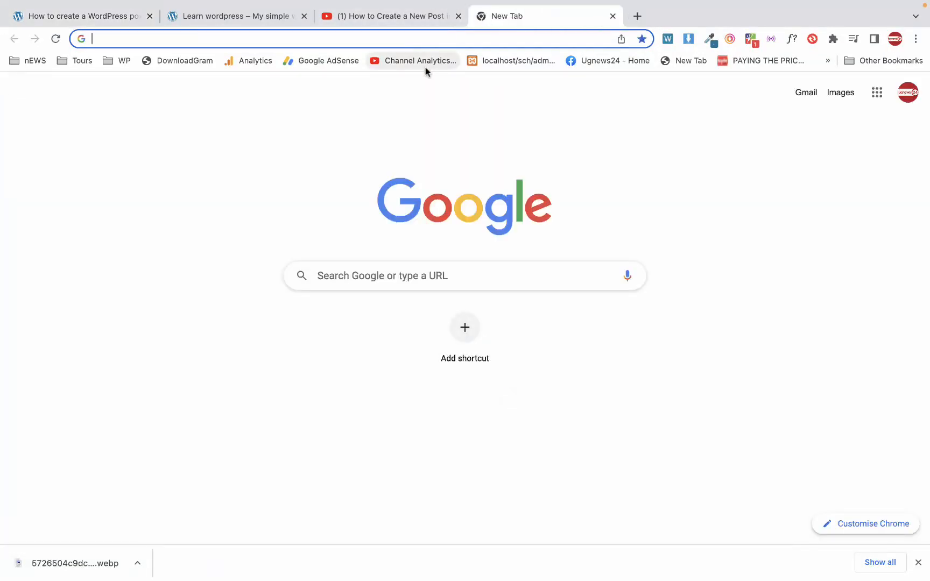
text(TWitter.com)
key(Return)
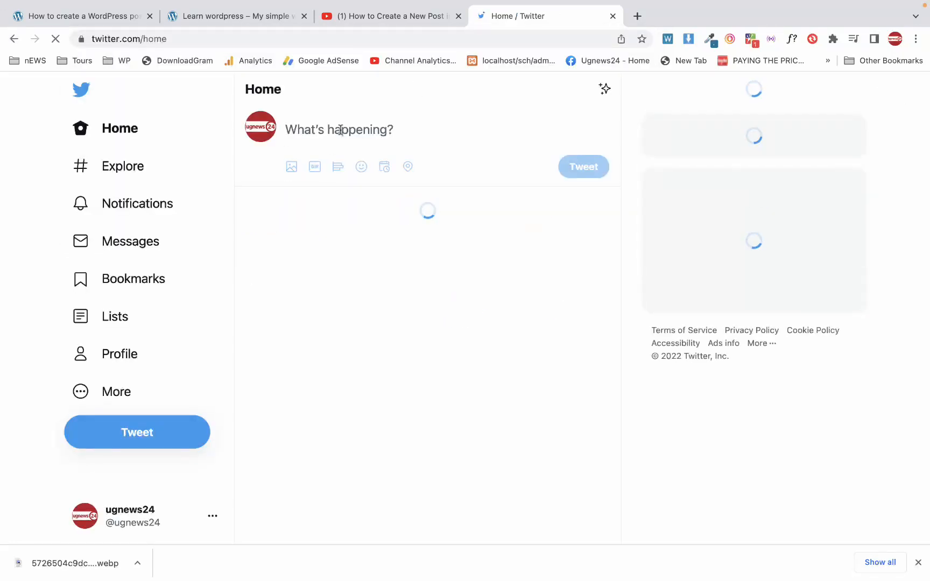
click(310, 131)
key(super+v)
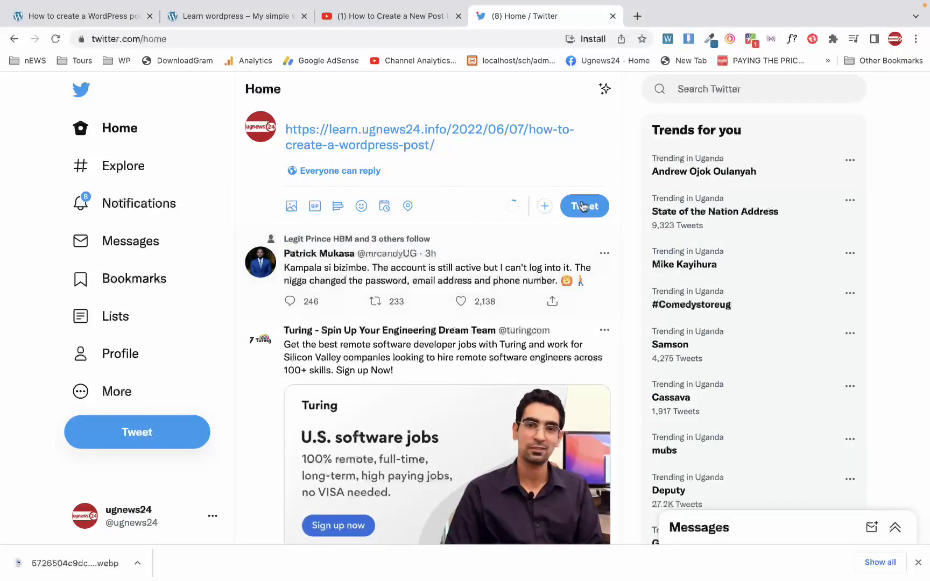
key(Return)
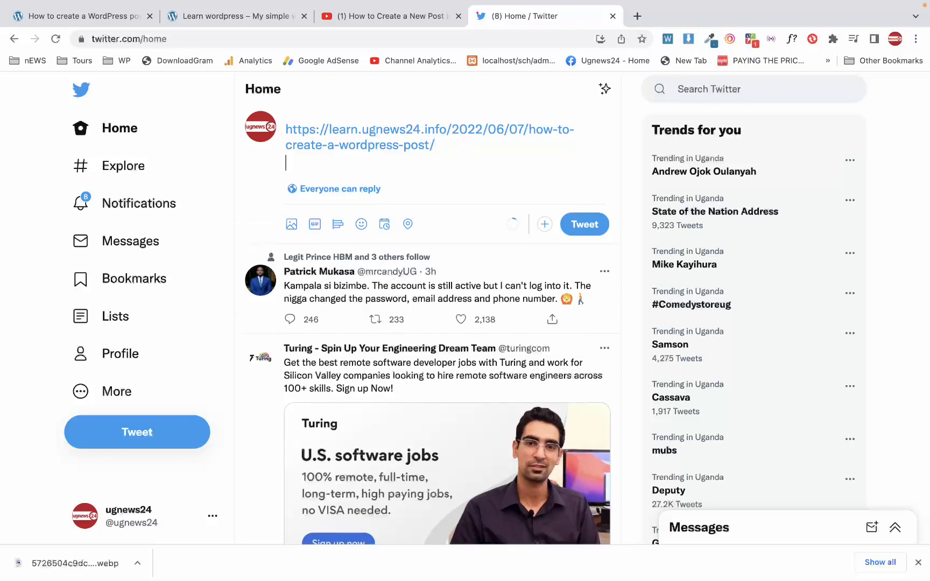
text(so)
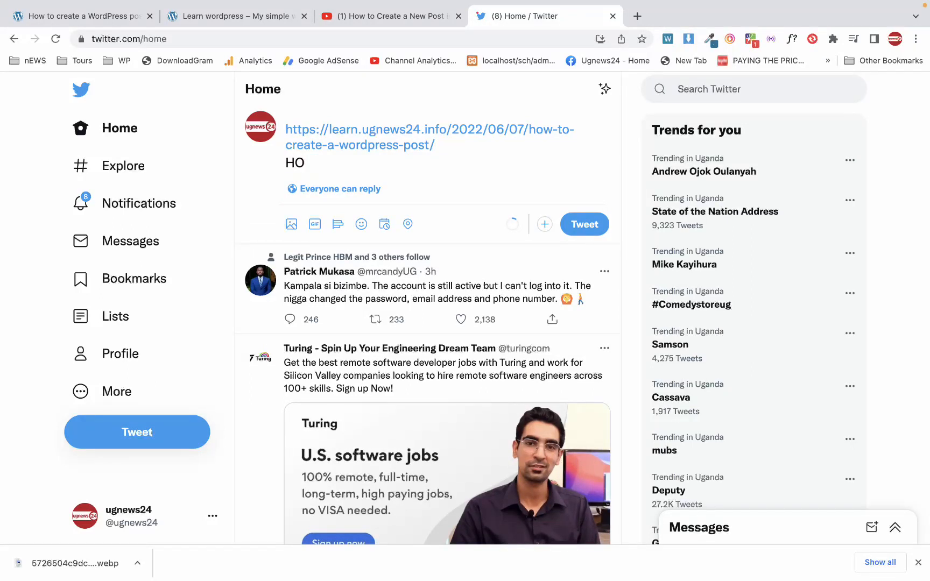
key(BackSpace)
key(BackSpace)
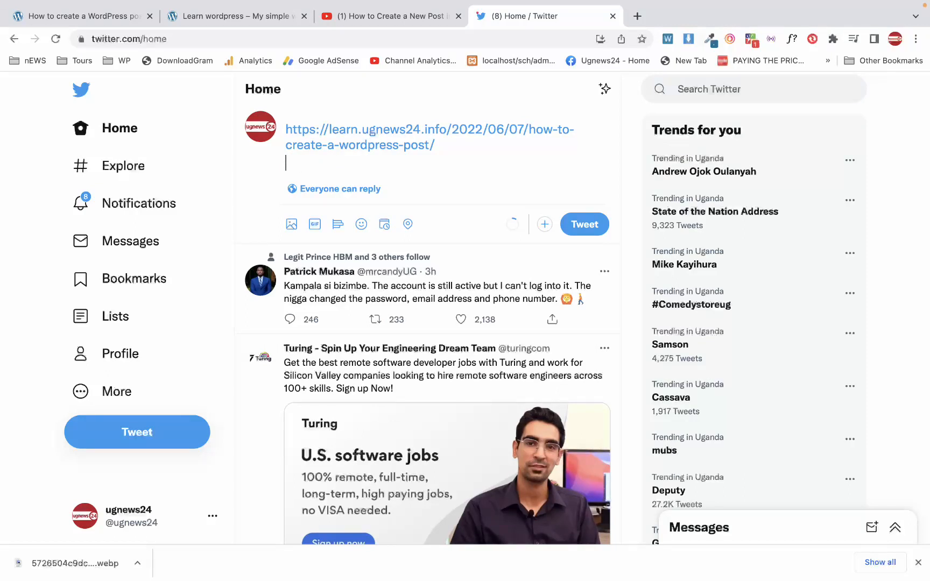
Step: Add the line "Learn how to create a wordpress post!" above the link in the tweet draft
key(Up)
key(Up)
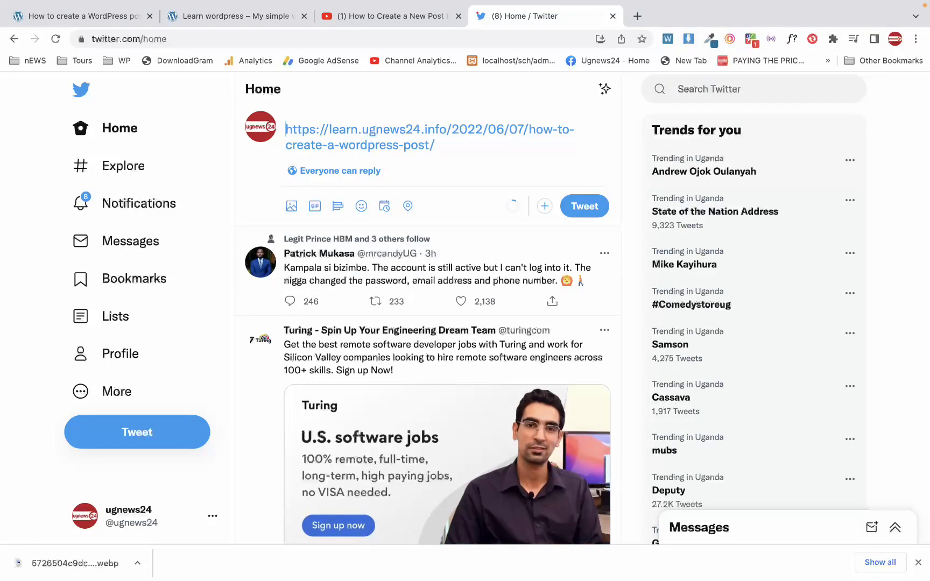
key(Return)
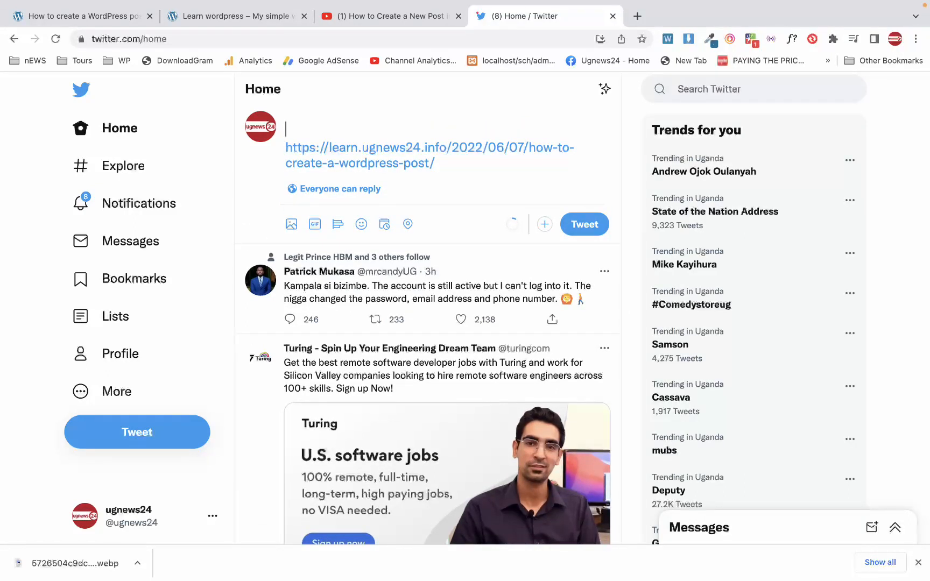
text(Learn how)
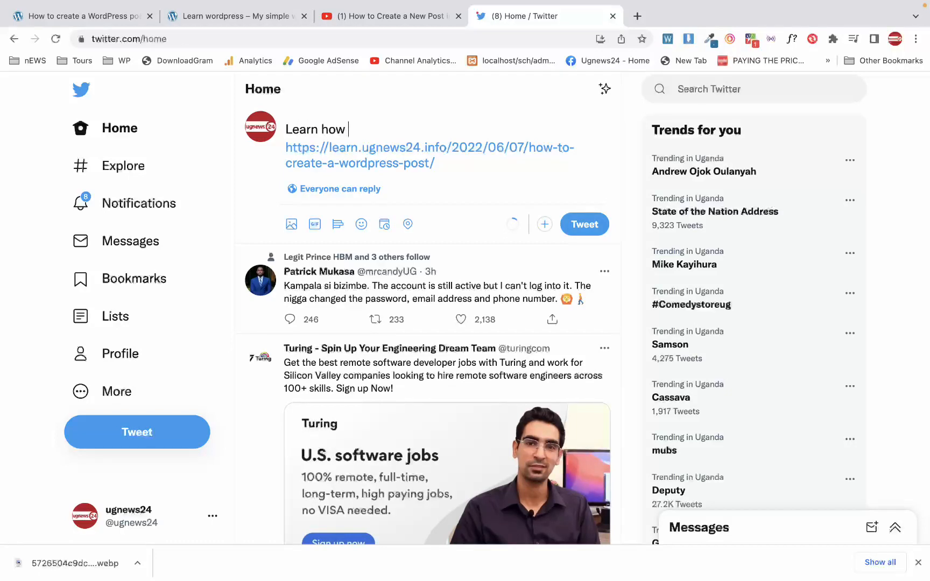
text( to create a )
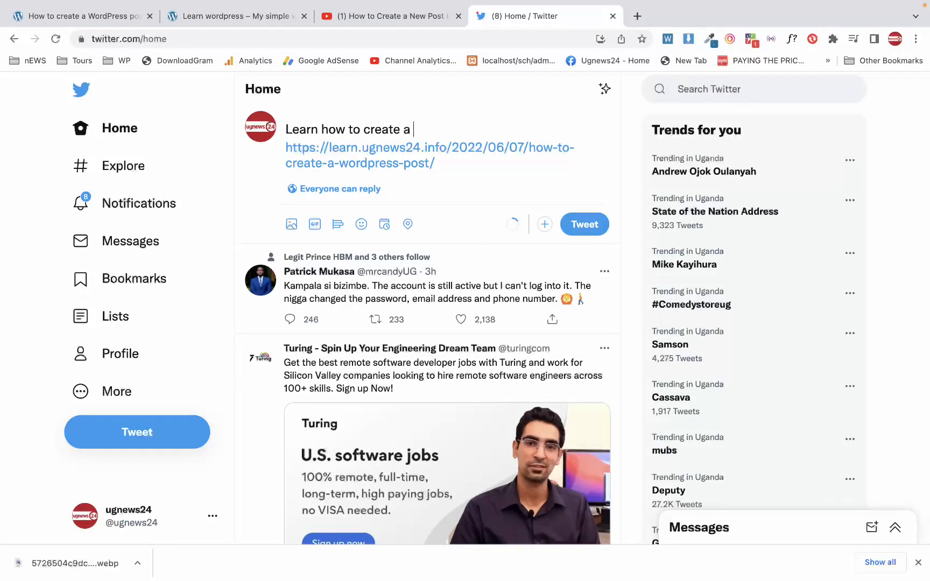
text(wordpress )
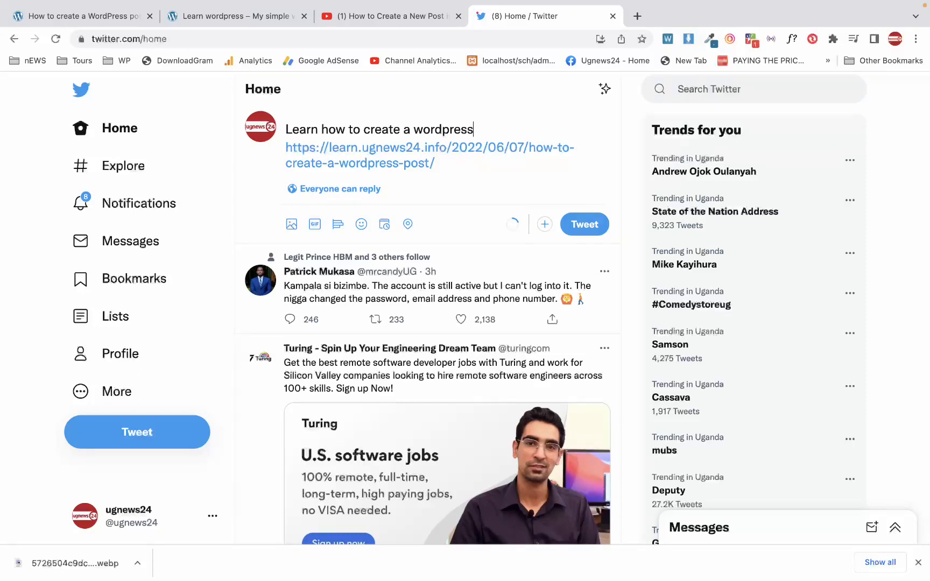
text(post)
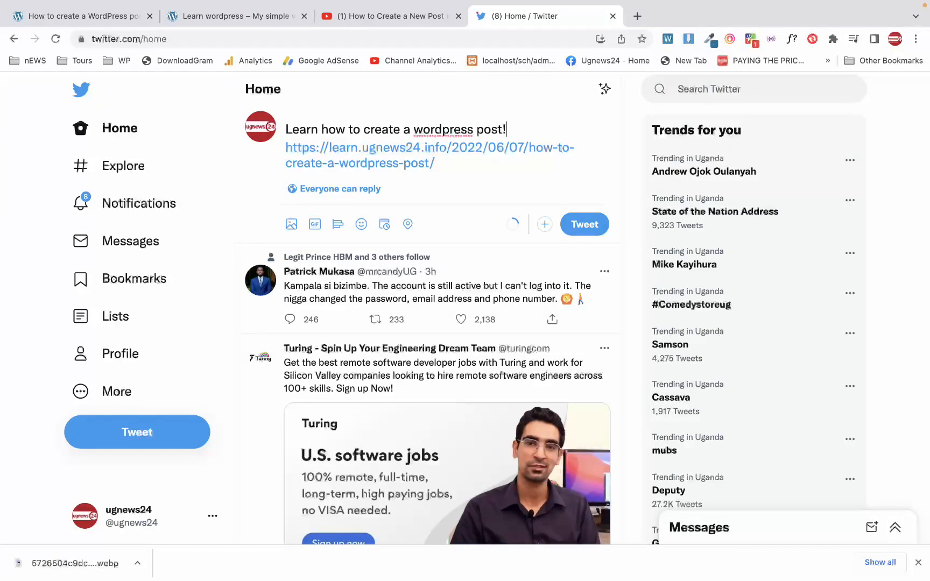
text(!)
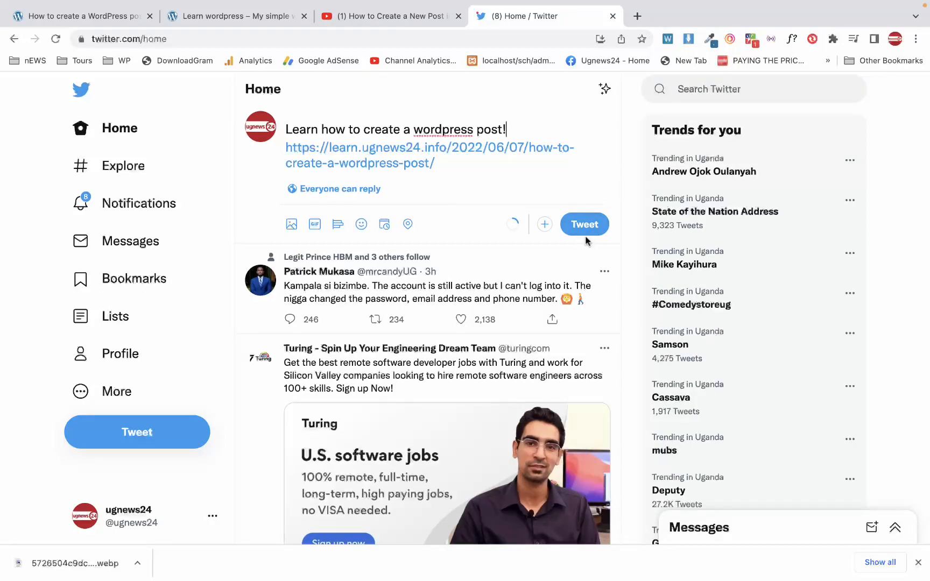
scroll(574, 269, down, 2)
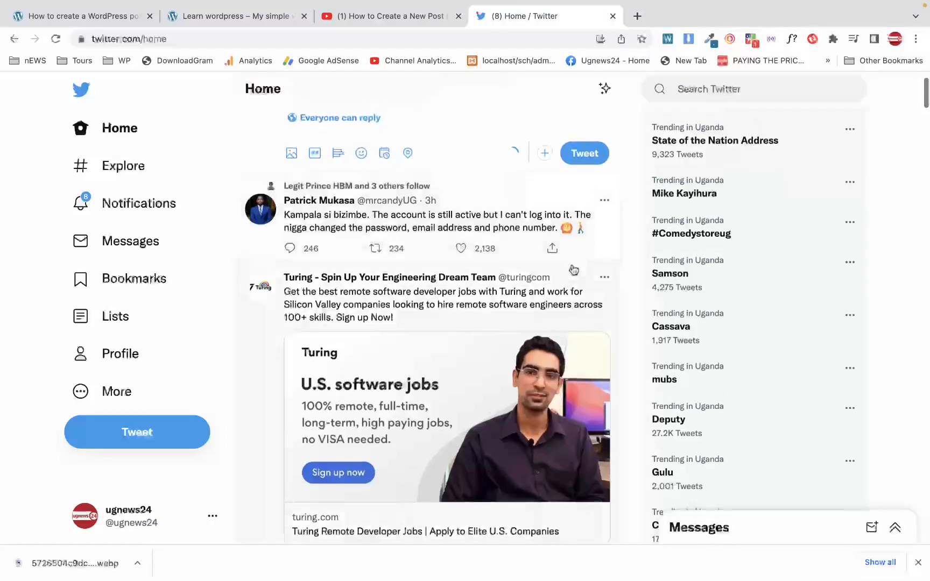
scroll(559, 248, up, 2)
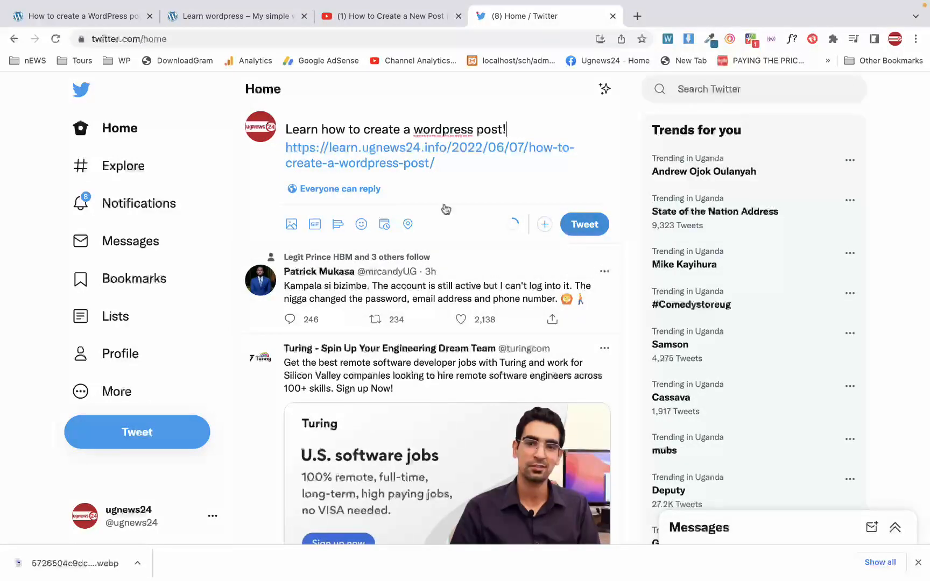
drag(443, 159, 319, 139)
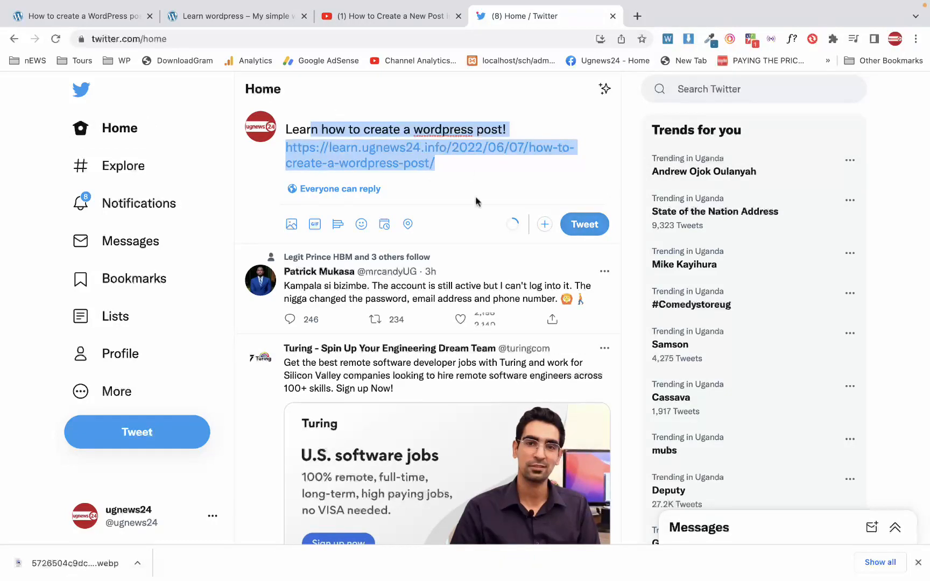
click(446, 170)
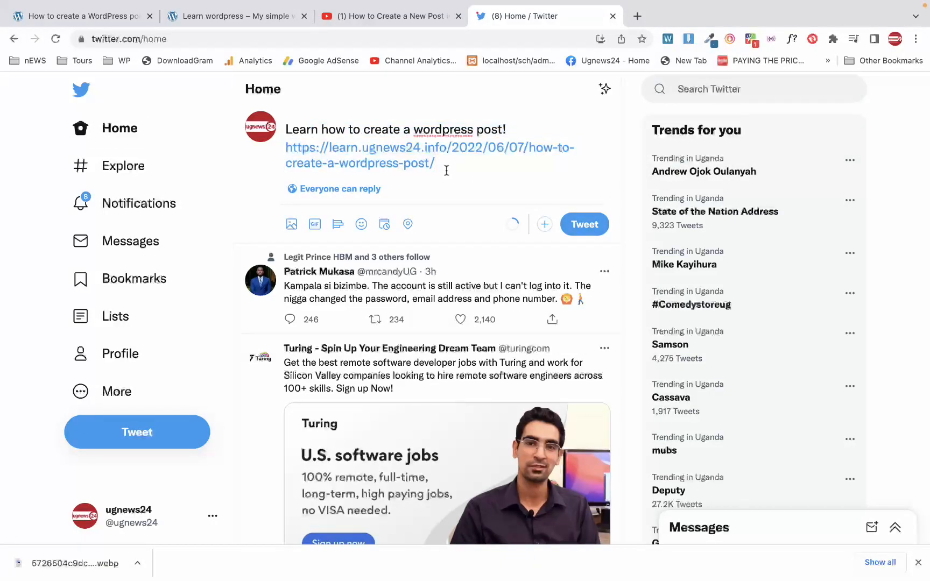
Step: Return to the published WordPress post and examine its headings, paragraphs, list, table and image
click(70, 16)
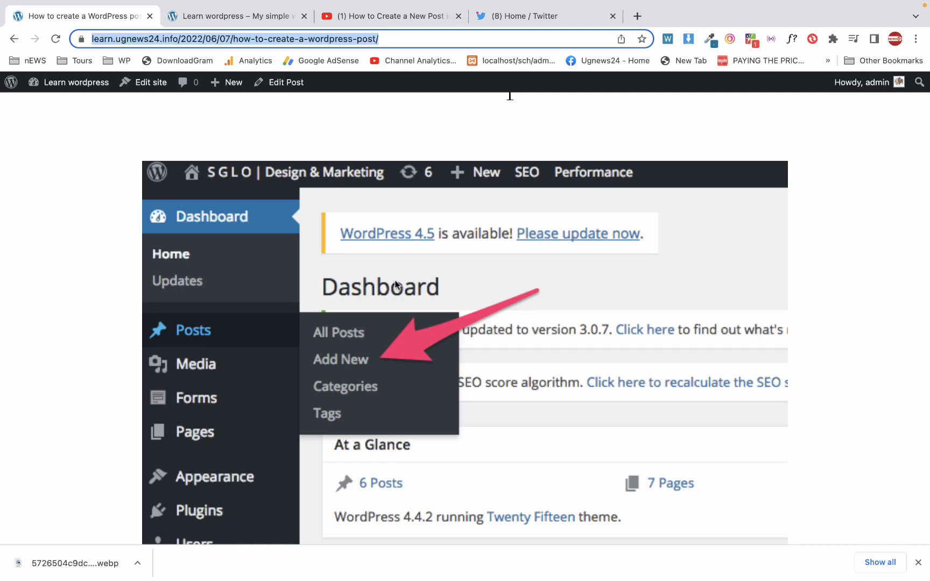
scroll(395, 286, down, 15)
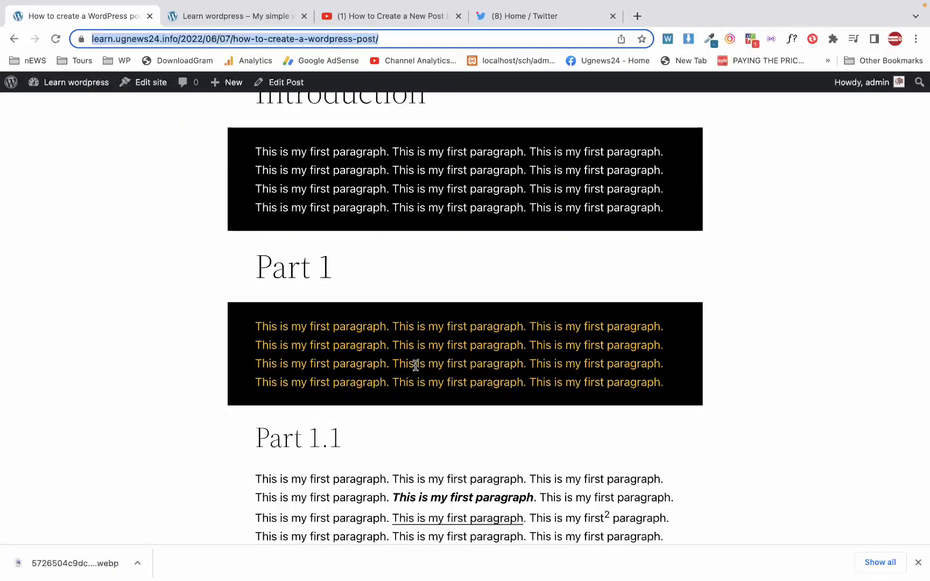
scroll(416, 366, down, 10)
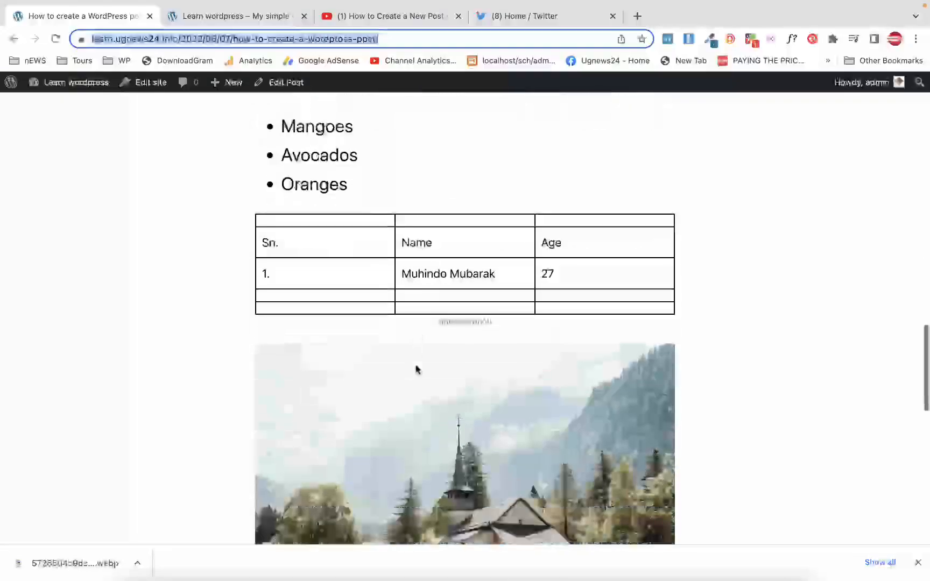
scroll(430, 344, up, 15)
scroll(429, 344, down, 12)
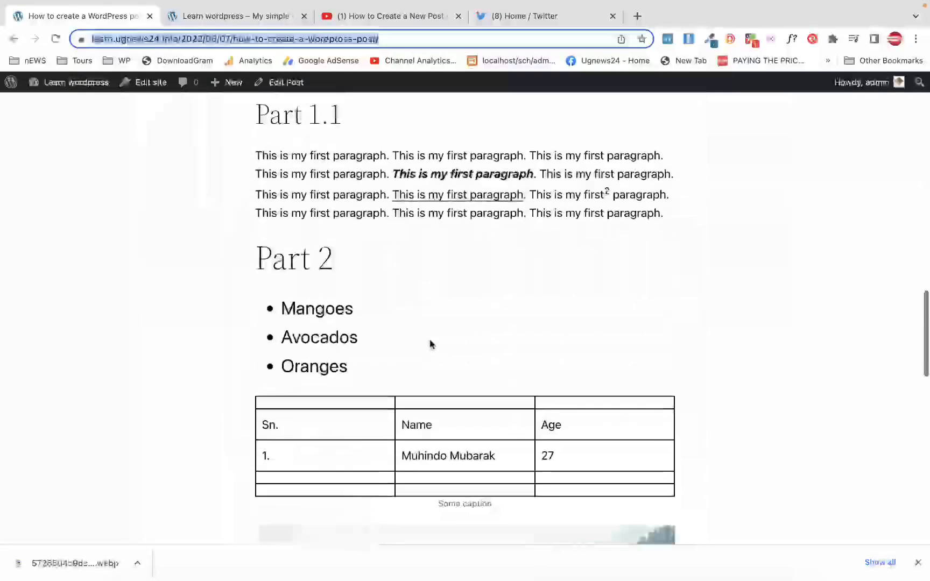
scroll(430, 345, down, 2)
scroll(431, 308, up, 8)
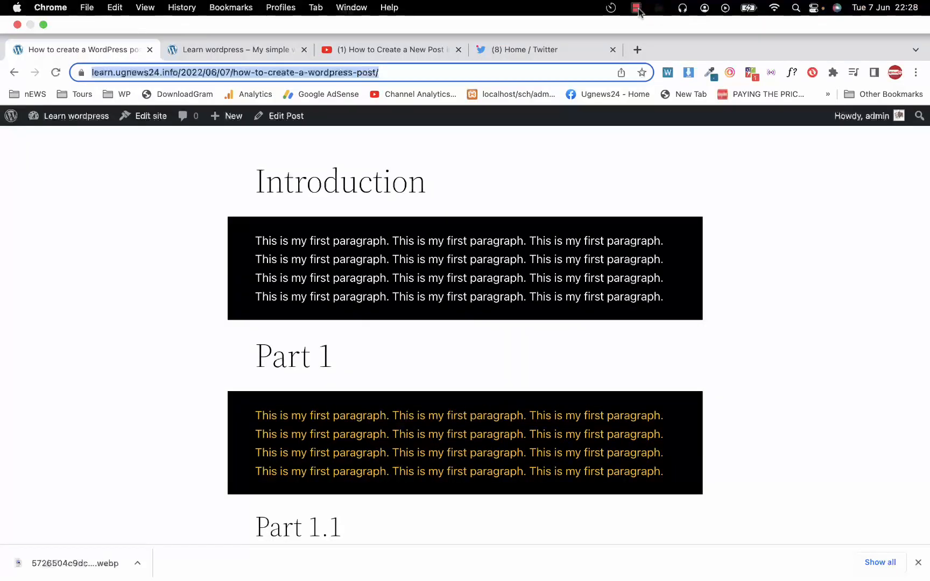
click(636, 7)
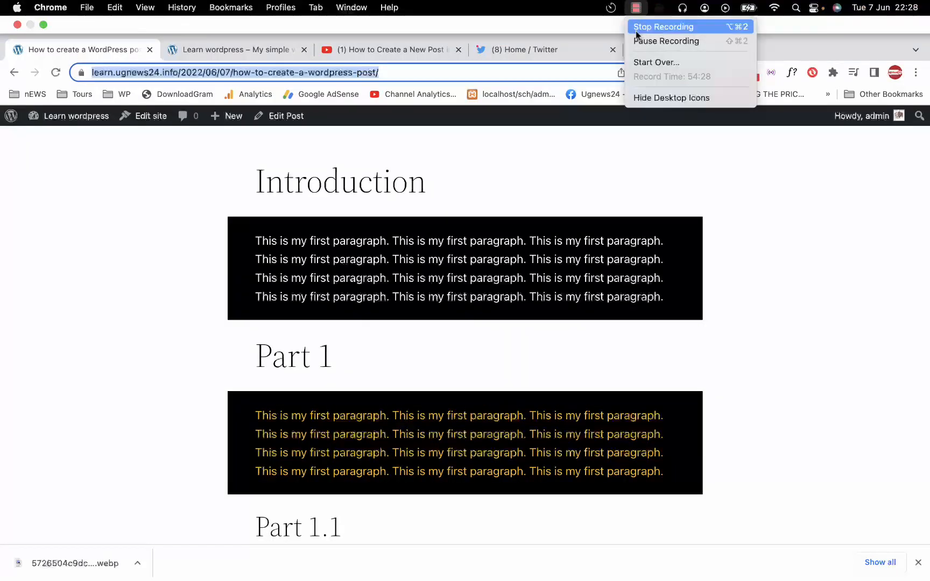